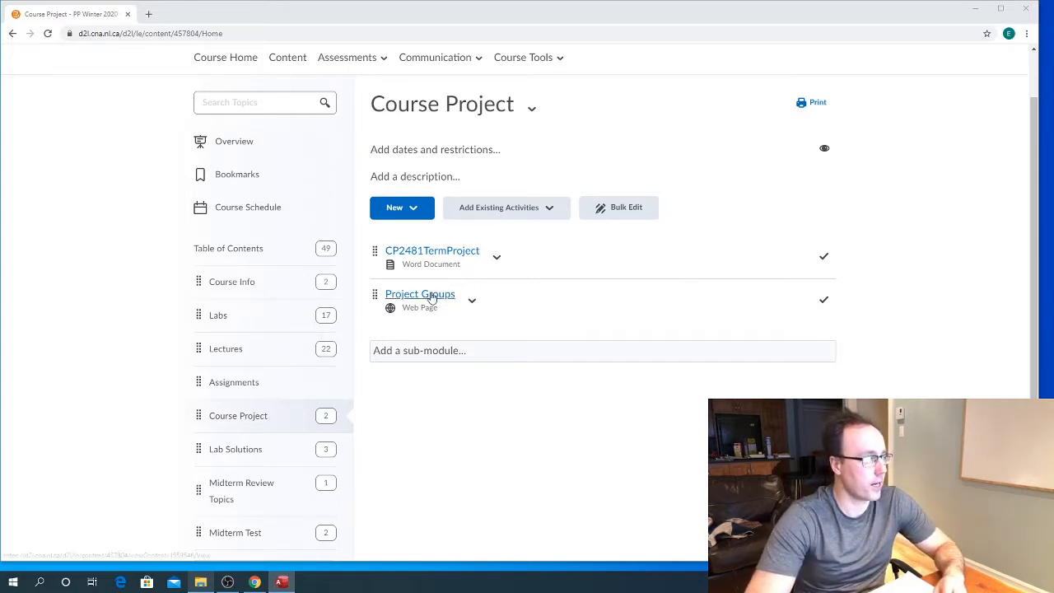
Download the CP2481TermProject document from the Course Project module, open it in Word and enable editing.
click(497, 257)
click(521, 404)
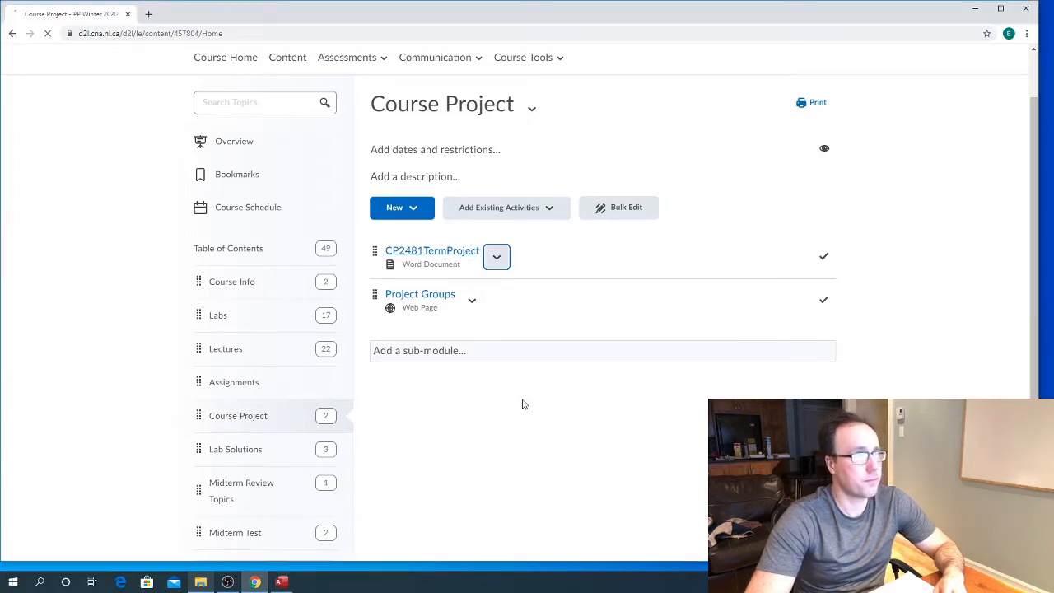
click(35, 551)
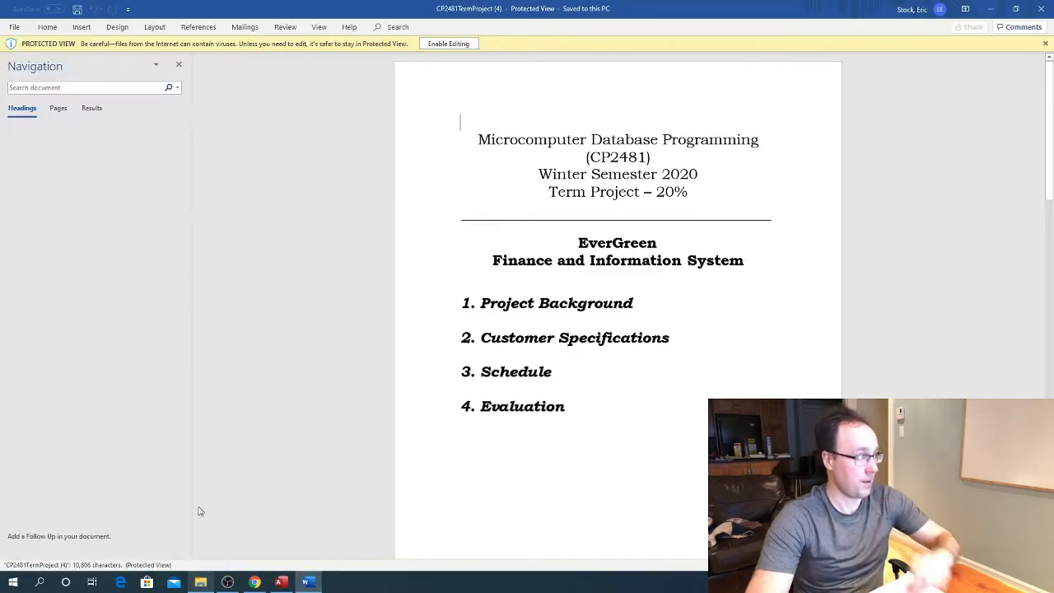
click(447, 45)
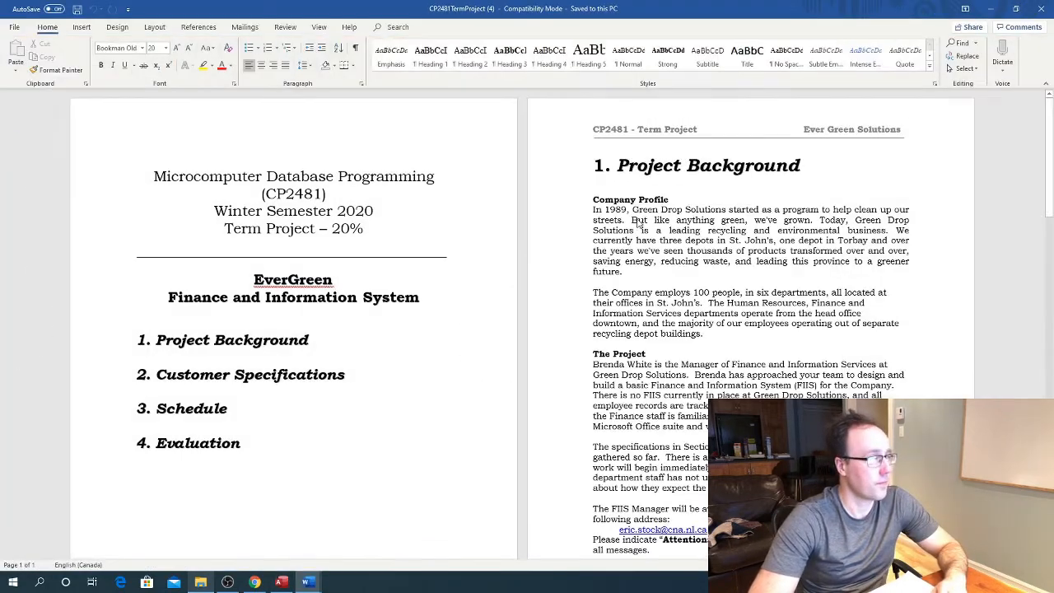
Search the term project document for "archive" and read the archiving requirements under Main Switchboard.
scroll(676, 265, down, 3)
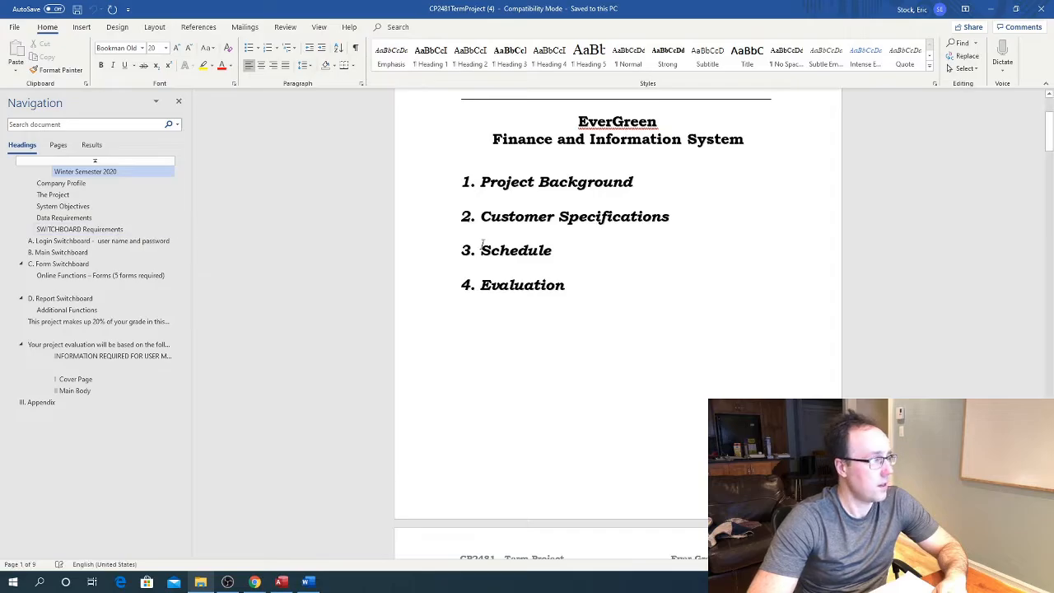
click(179, 103)
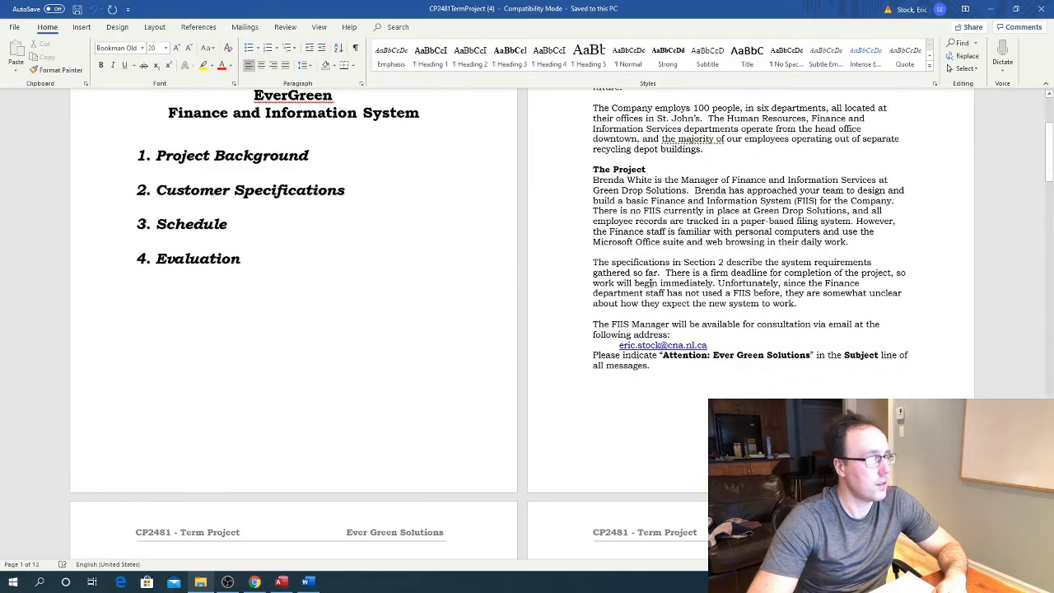
scroll(482, 285, down, 5)
scroll(650, 283, down, 5)
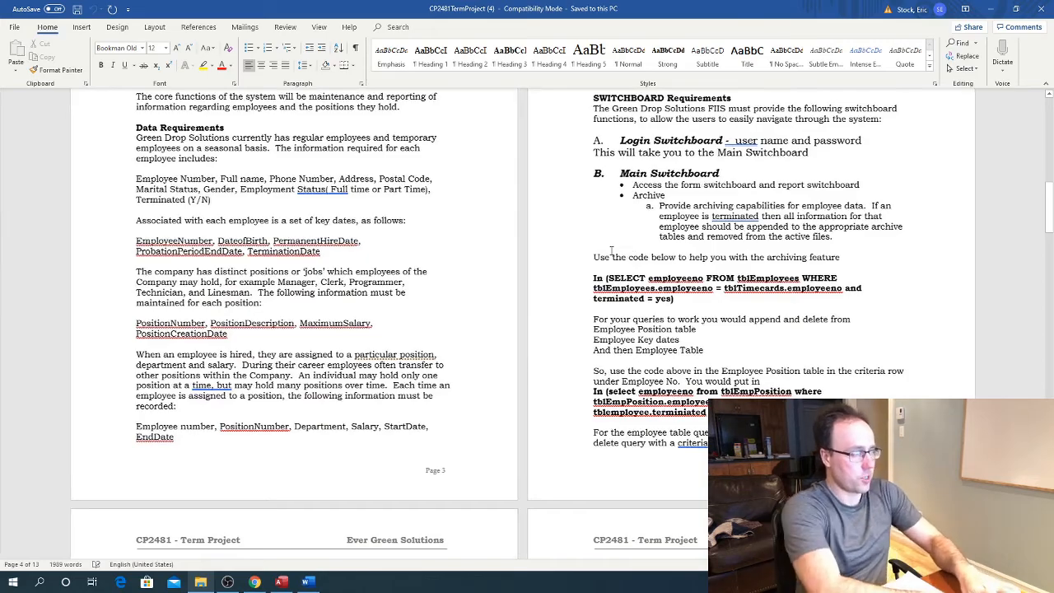
key(ctrl+f)
text(archive)
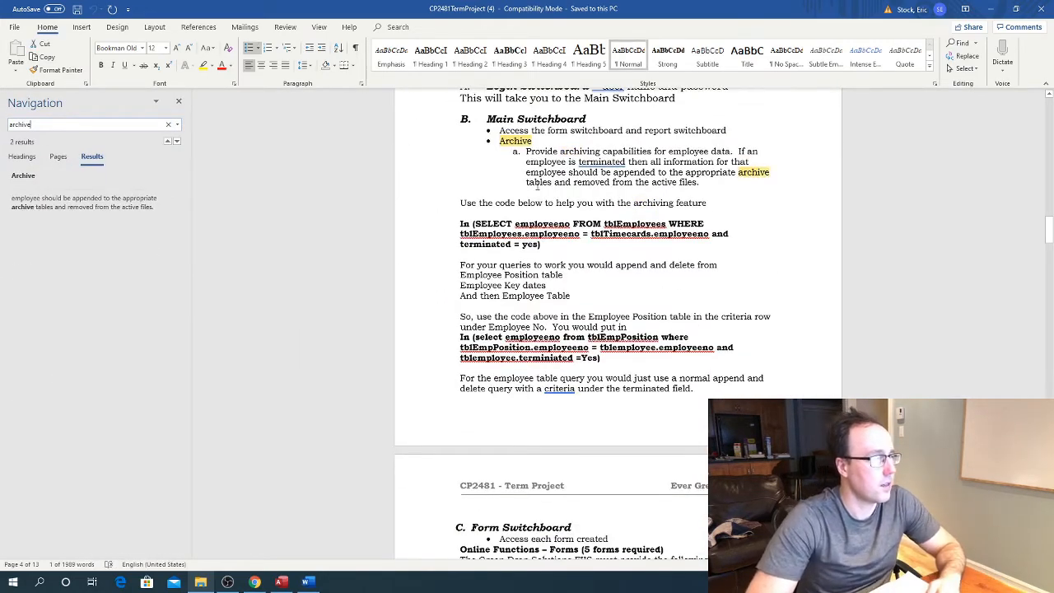
scroll(537, 188, up, 3)
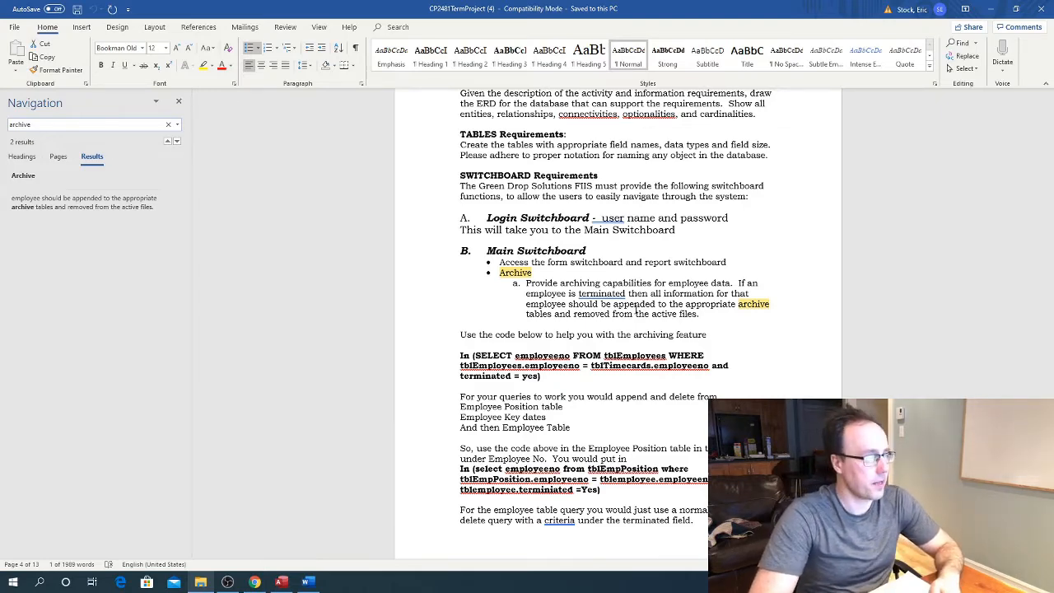
scroll(542, 352, down, 2)
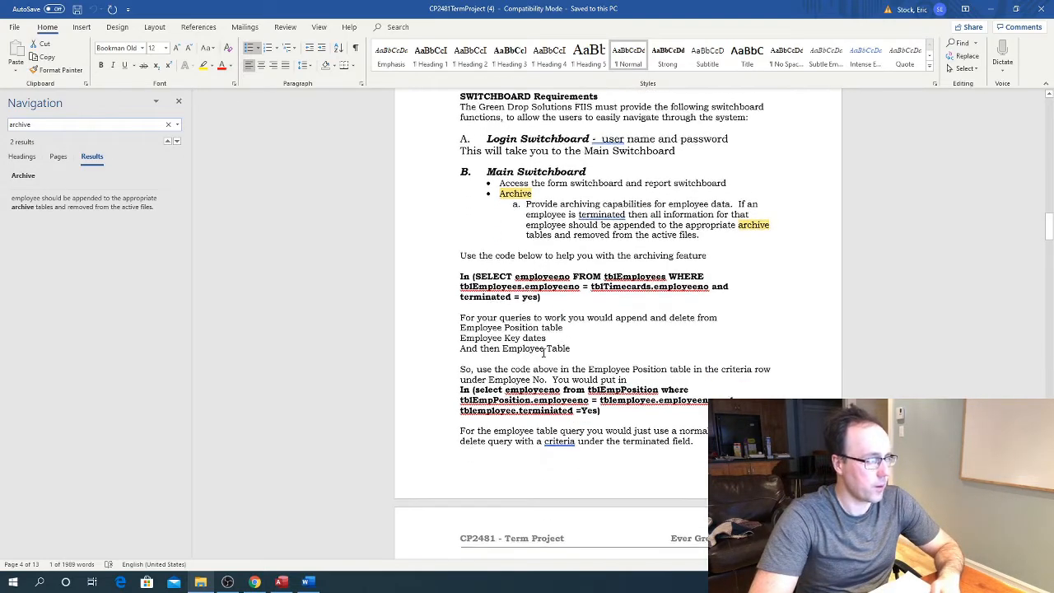
Examine the appendix at the end of the term project document, including the sample Report Manager and Employee Information forms.
scroll(543, 354, down, 20)
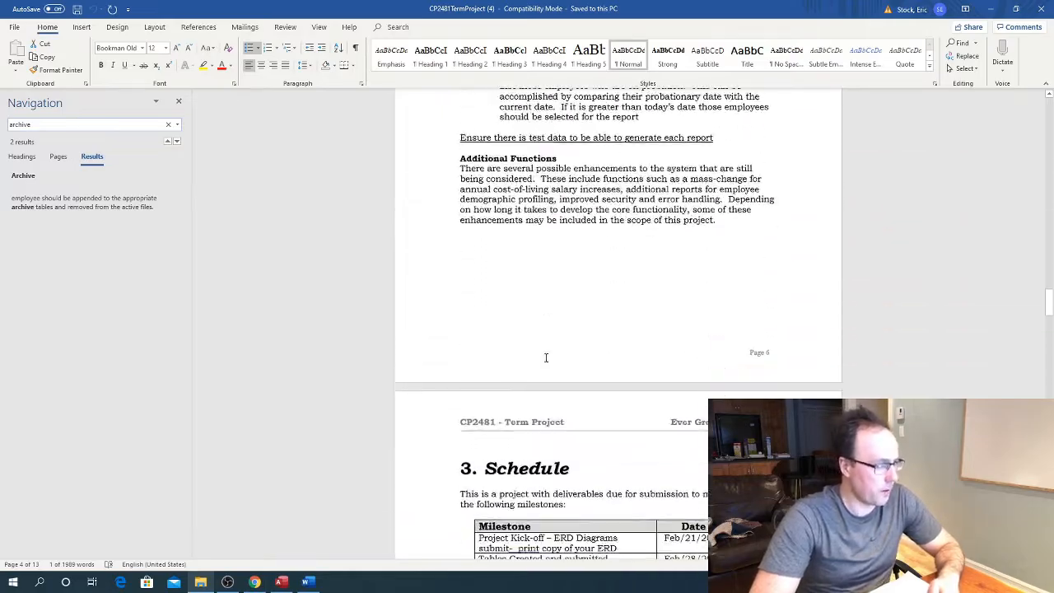
scroll(545, 357, down, 20)
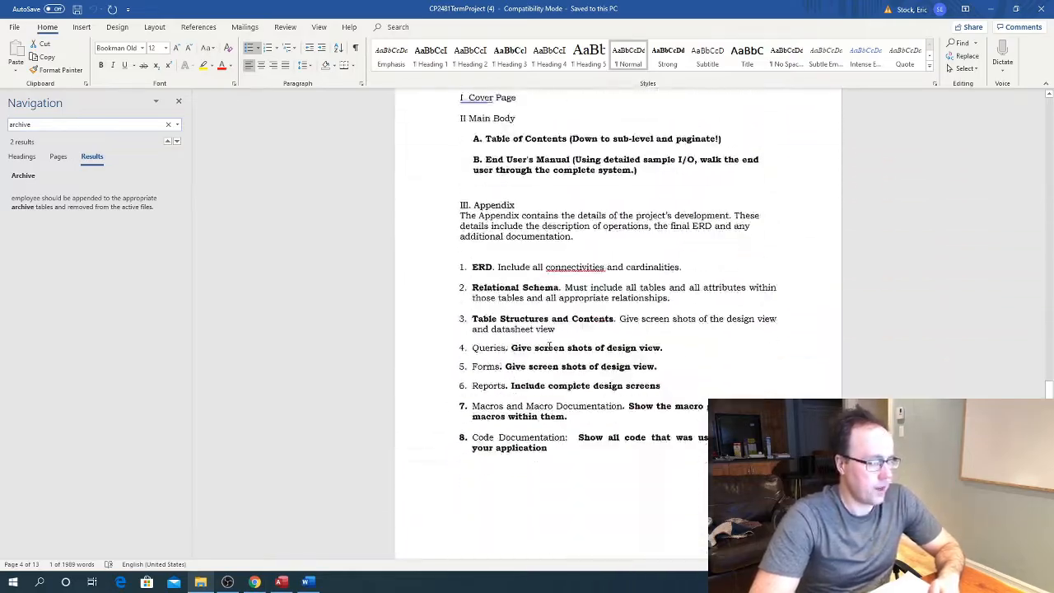
scroll(549, 347, down, 20)
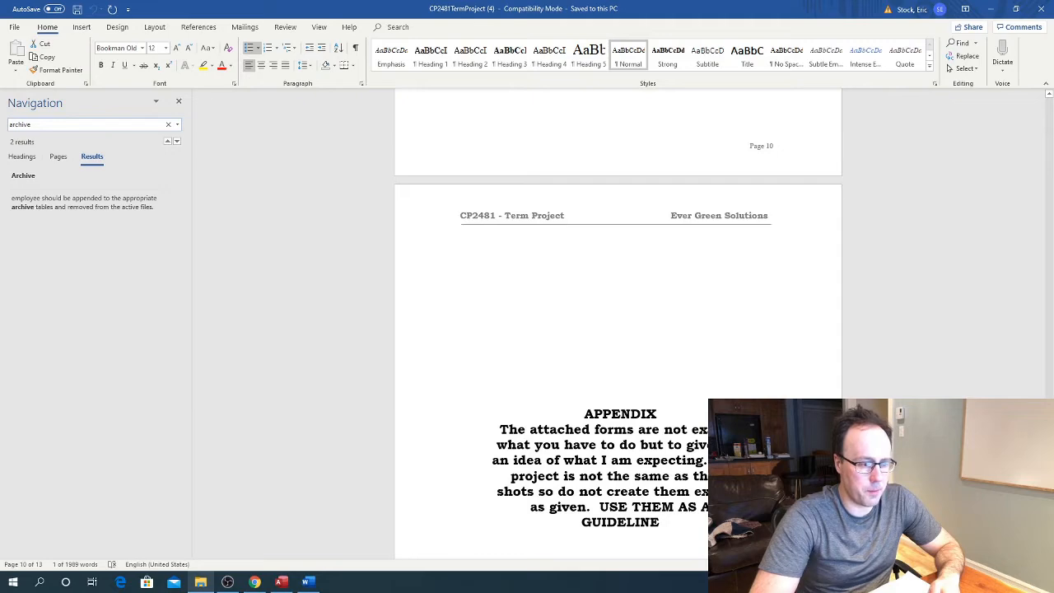
scroll(617, 329, down, 20)
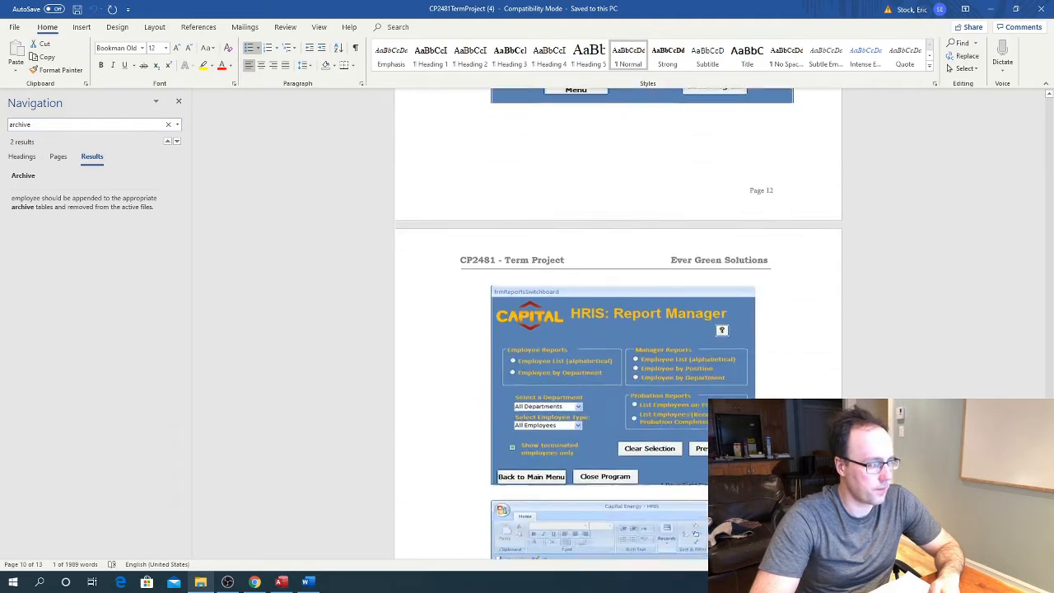
scroll(617, 329, down, 5)
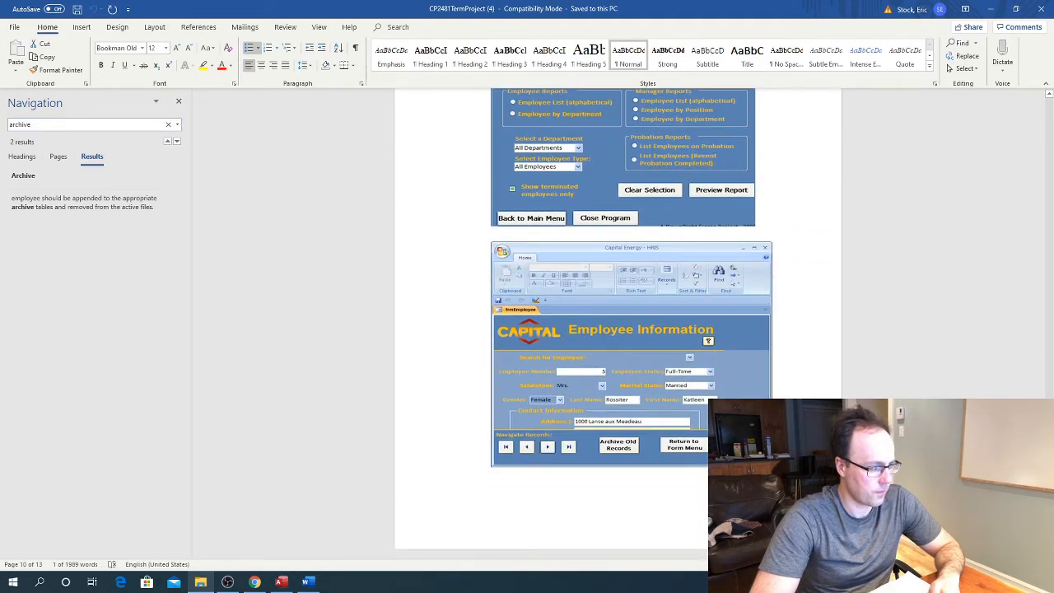
scroll(636, 351, up, 2)
scroll(636, 351, down, 1)
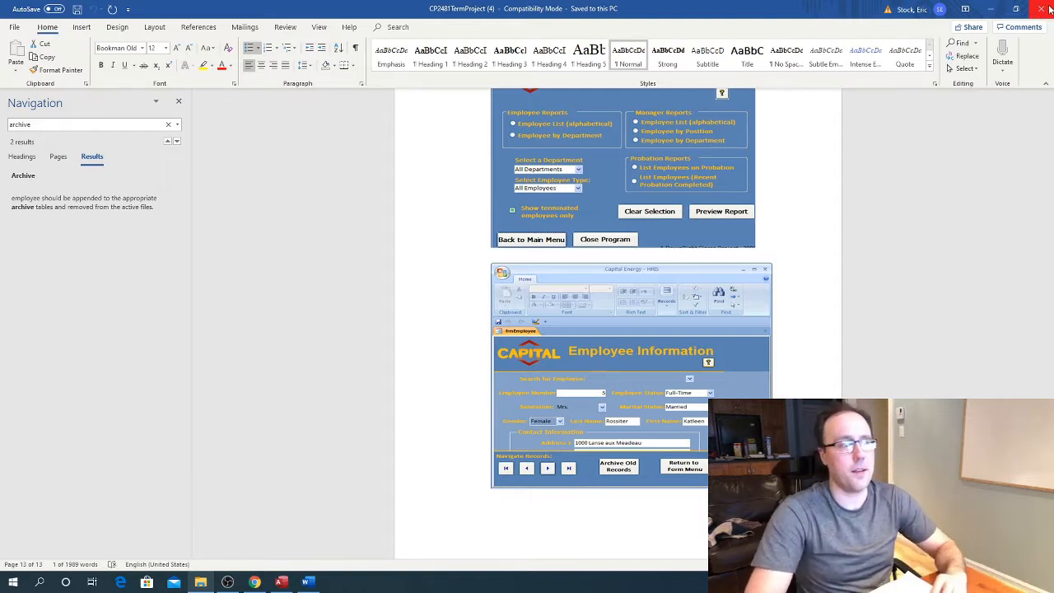
Minimize the Word and browser windows, open the Final Green drop solutions database in Access and maximize its window.
click(990, 9)
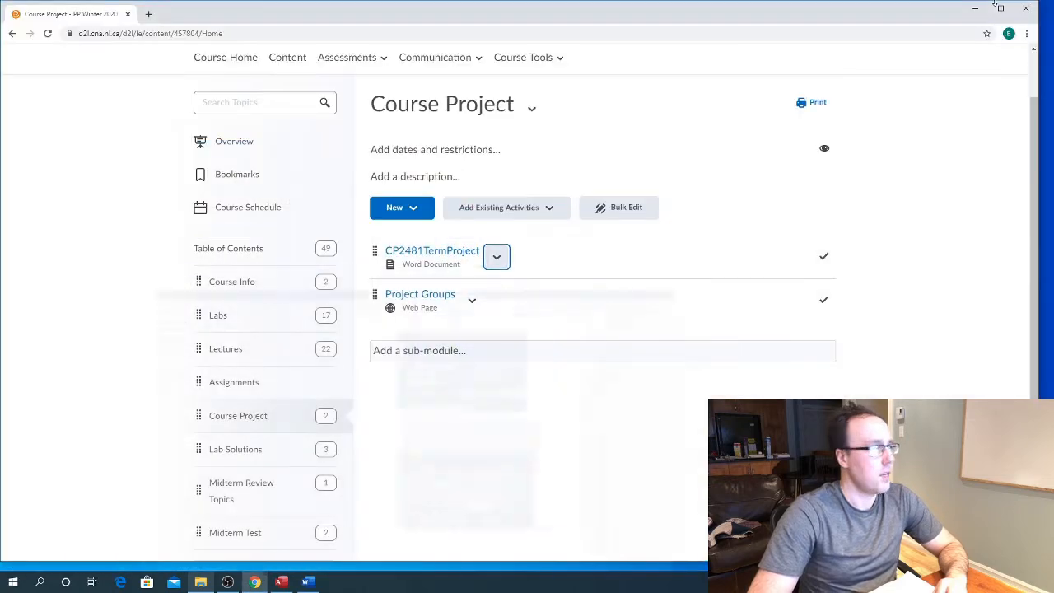
click(973, 10)
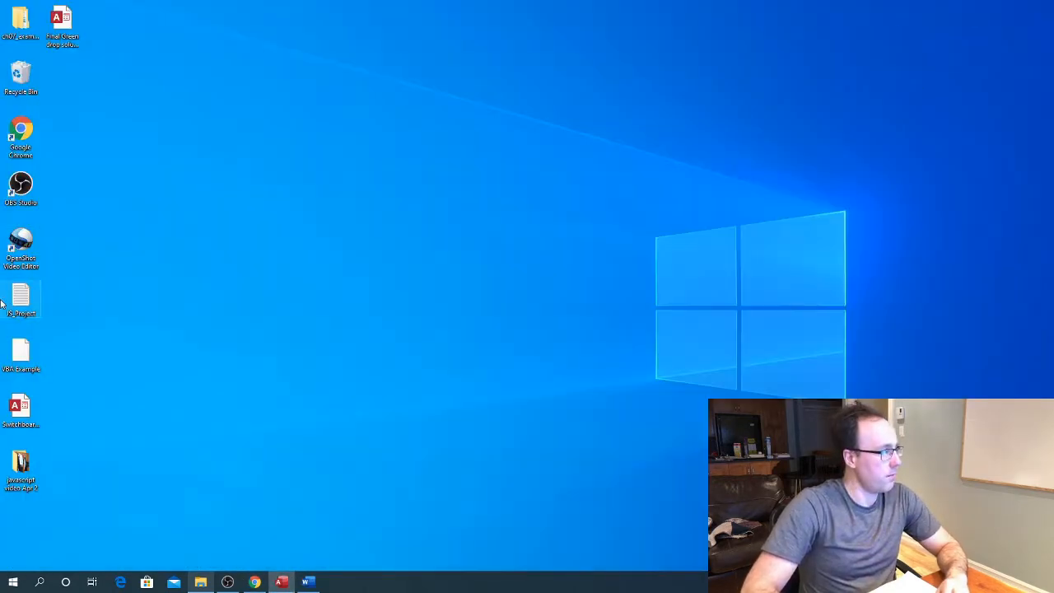
double_click(71, 26)
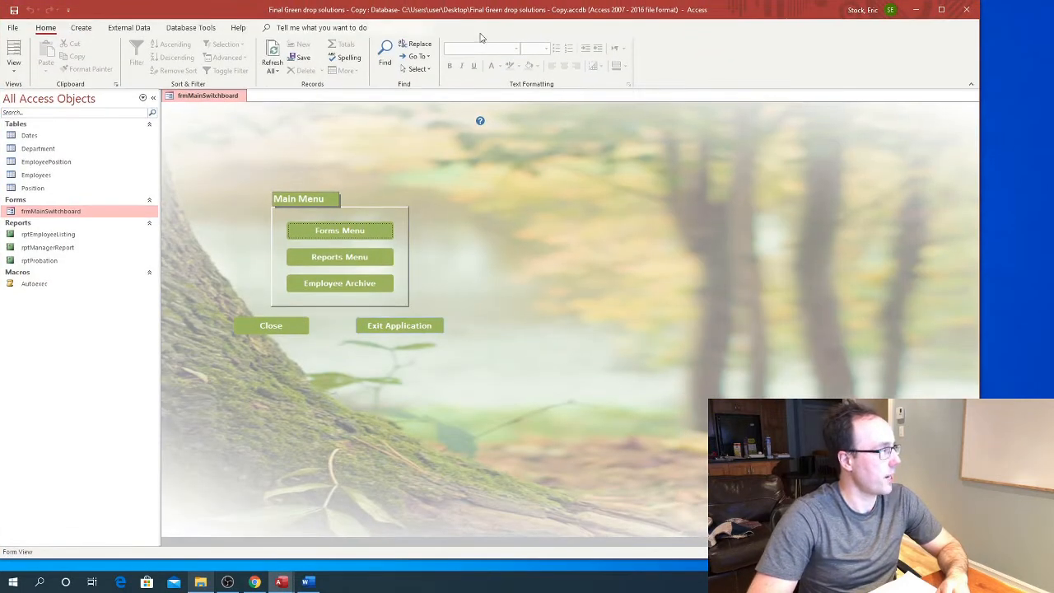
click(940, 12)
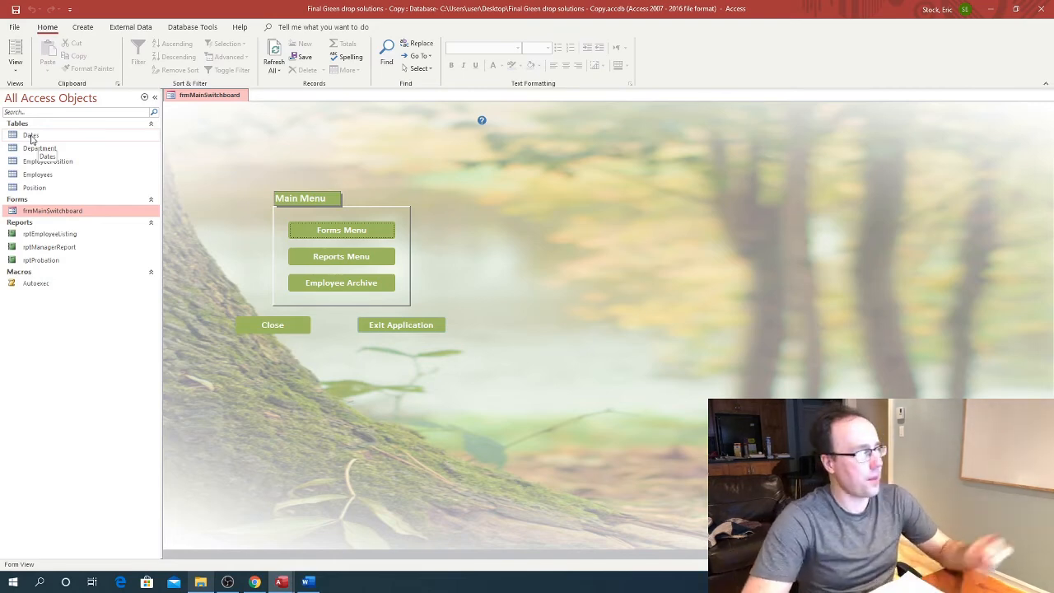
Review the field definitions of the Dates, Employees, Position and EmployeePosition tables in Design View, and close all four tables.
right_click(33, 137)
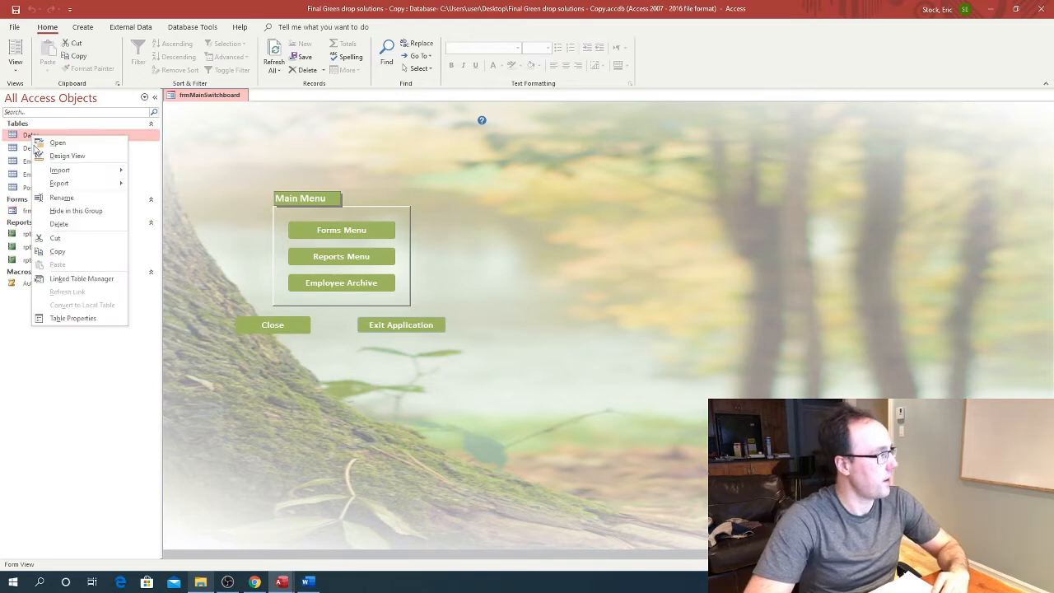
click(66, 156)
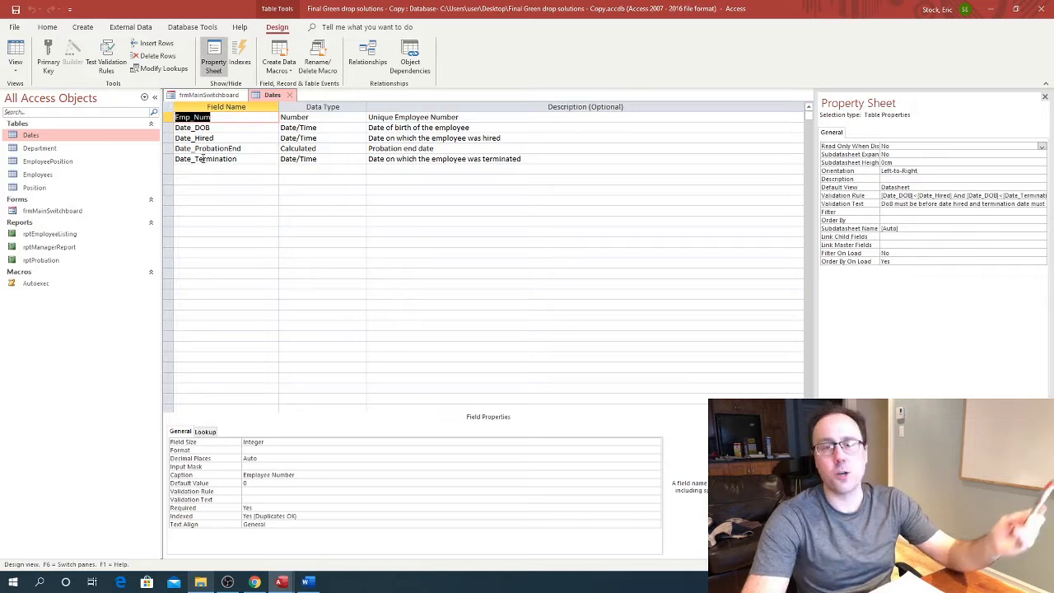
right_click(53, 175)
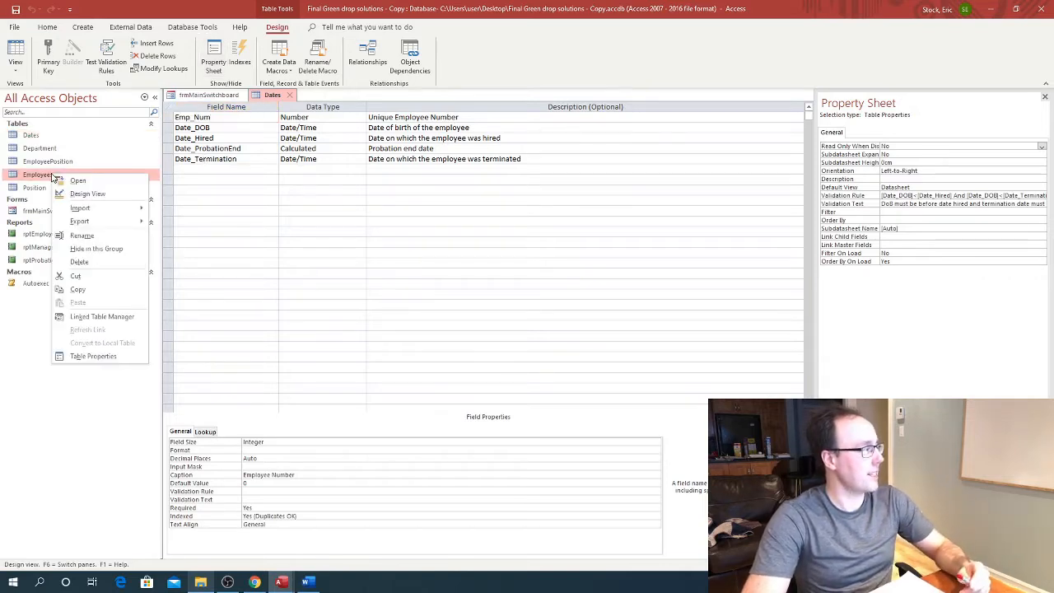
click(64, 194)
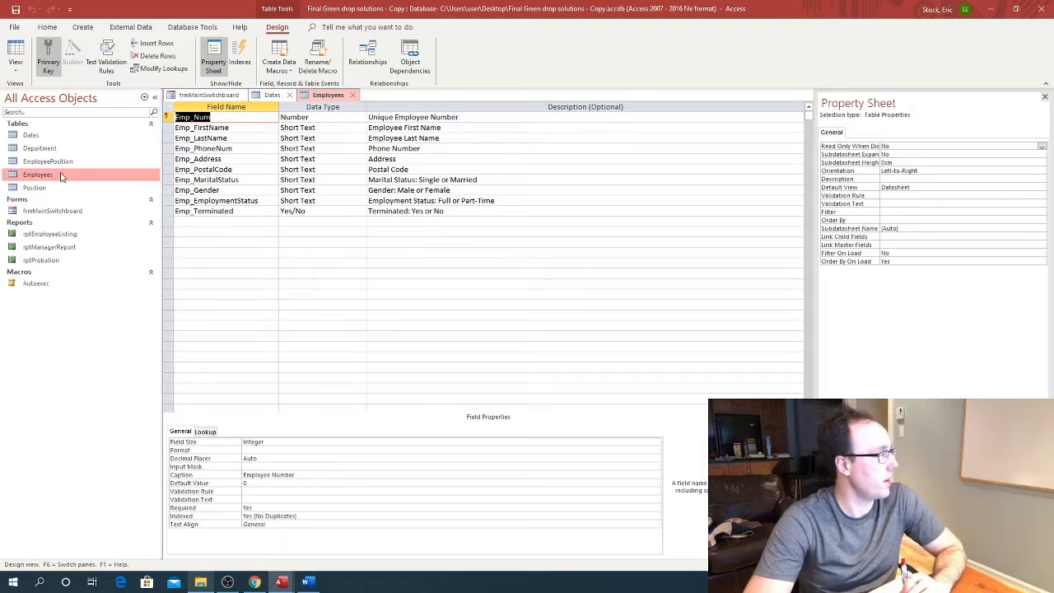
right_click(30, 188)
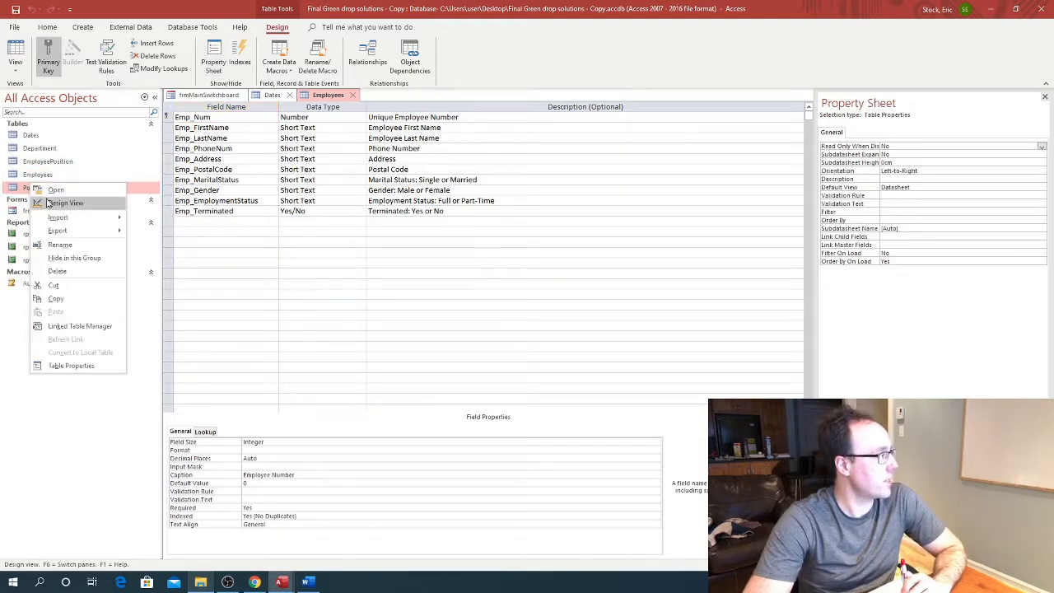
click(52, 205)
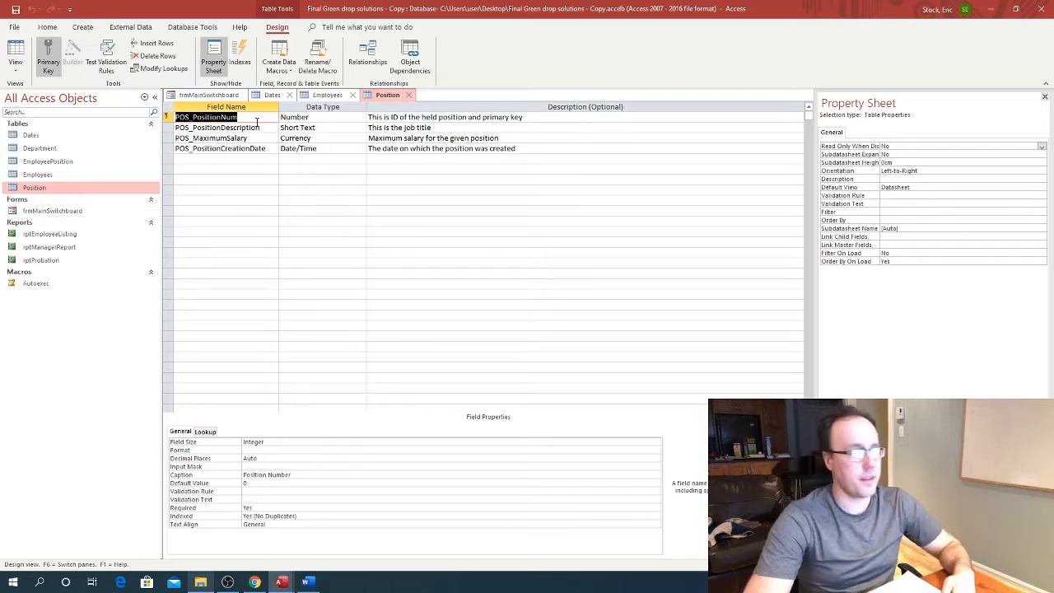
right_click(47, 161)
click(73, 180)
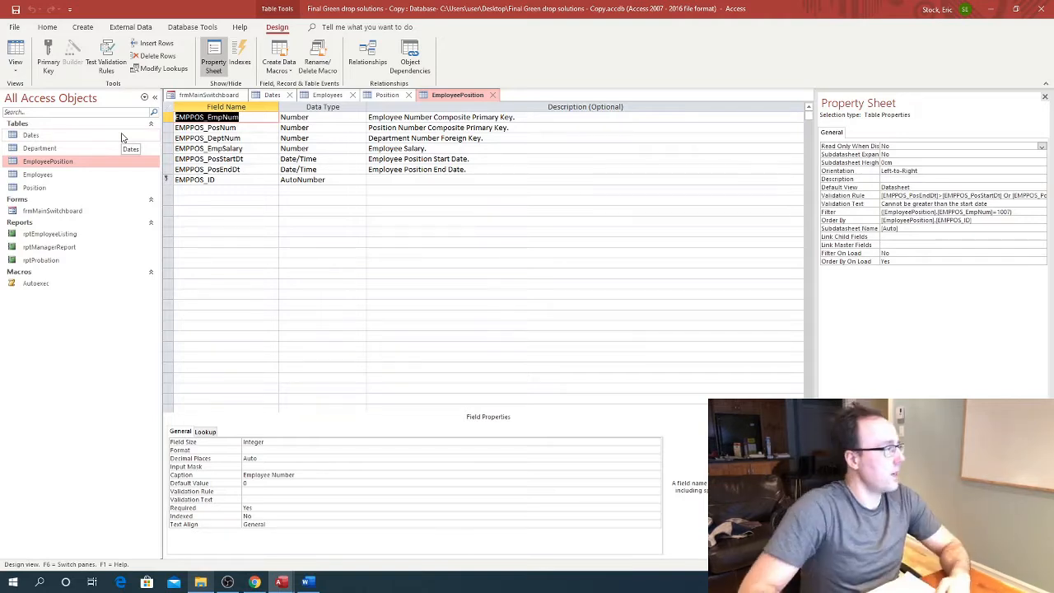
click(493, 95)
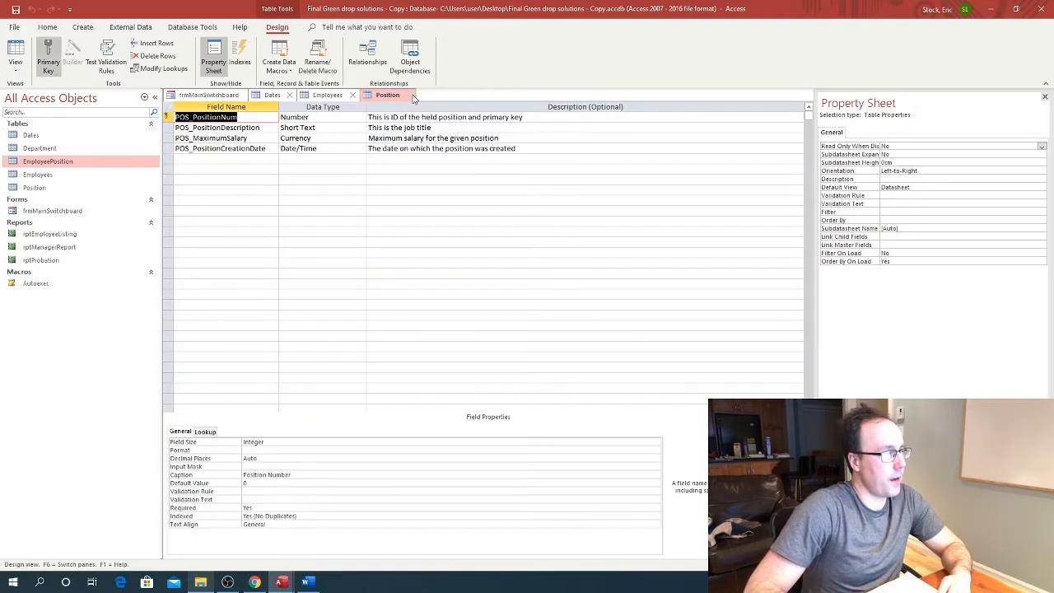
click(414, 95)
click(352, 95)
click(289, 95)
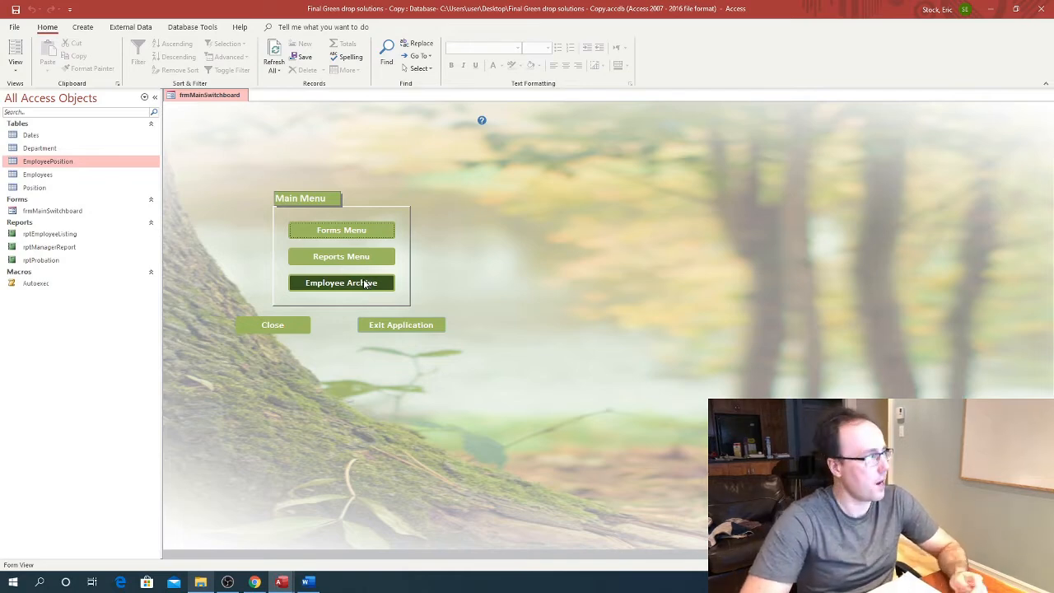
Open the Employees table, toggle the Terminated flag of the first employee record, and save the record with the flag cleared.
double_click(36, 176)
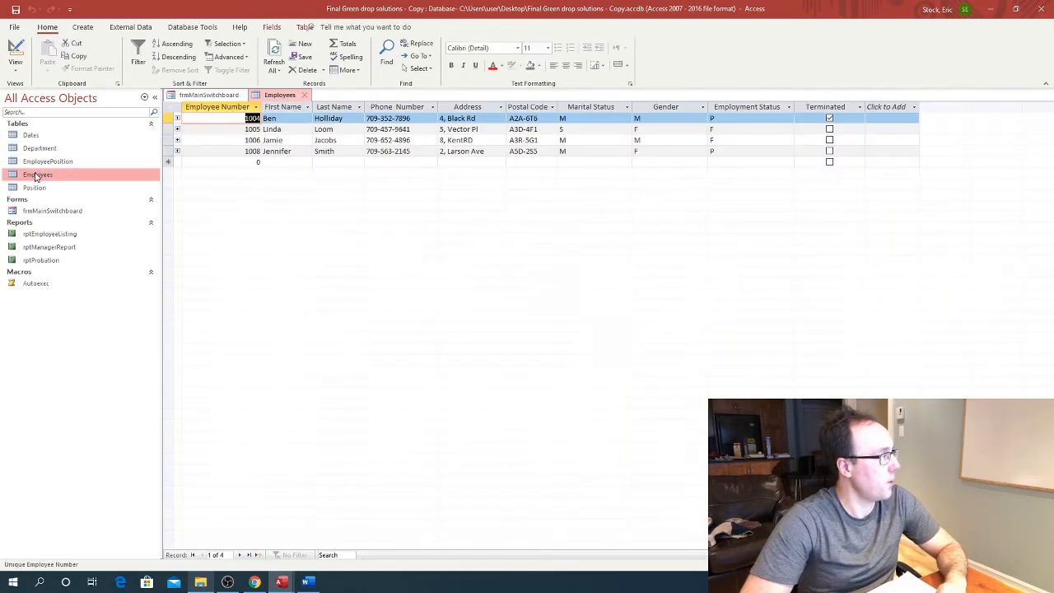
click(829, 118)
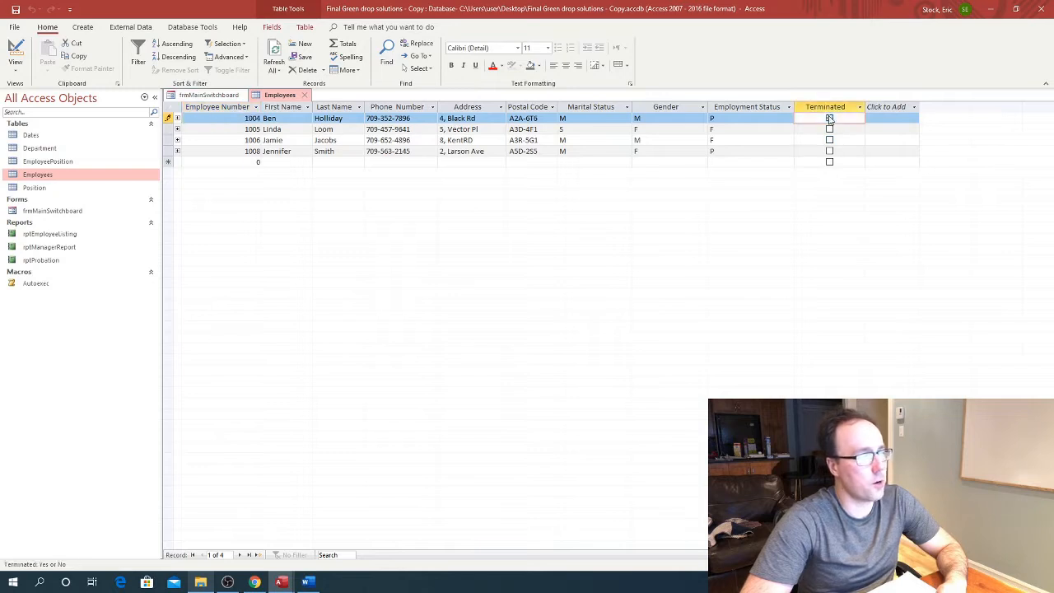
click(829, 119)
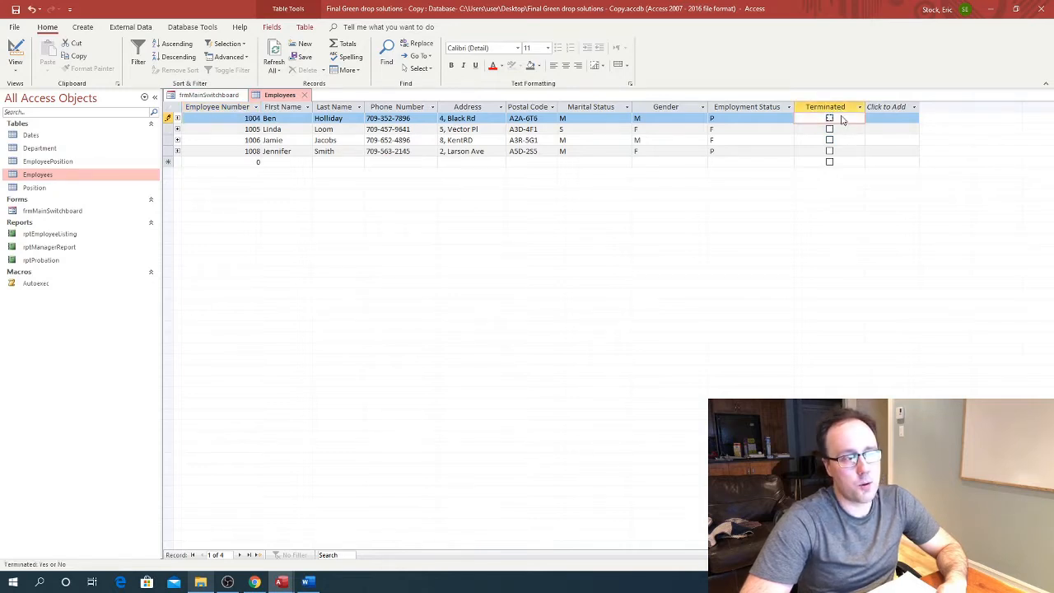
click(829, 119)
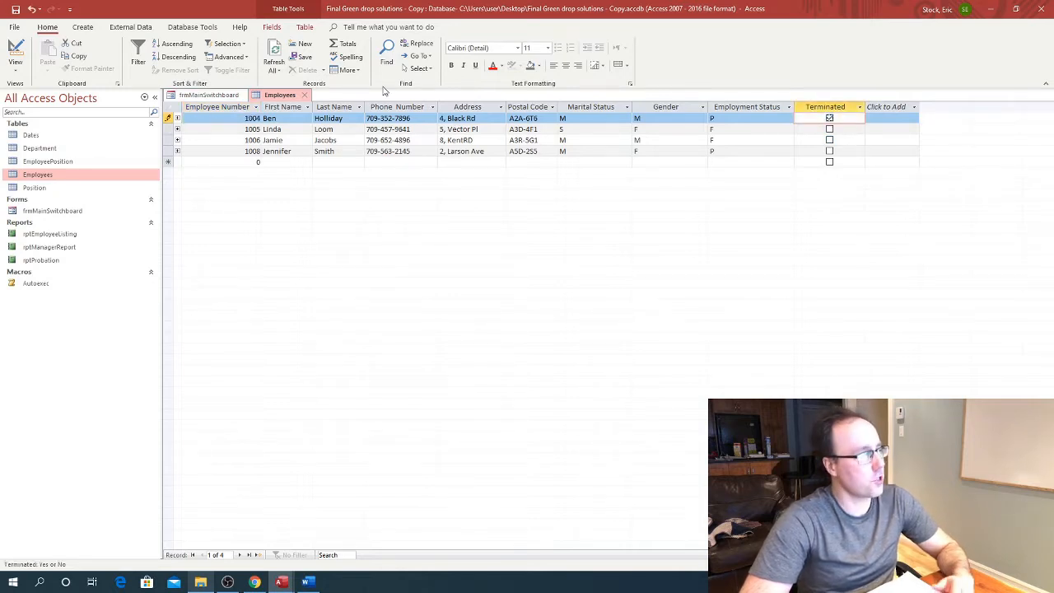
click(16, 10)
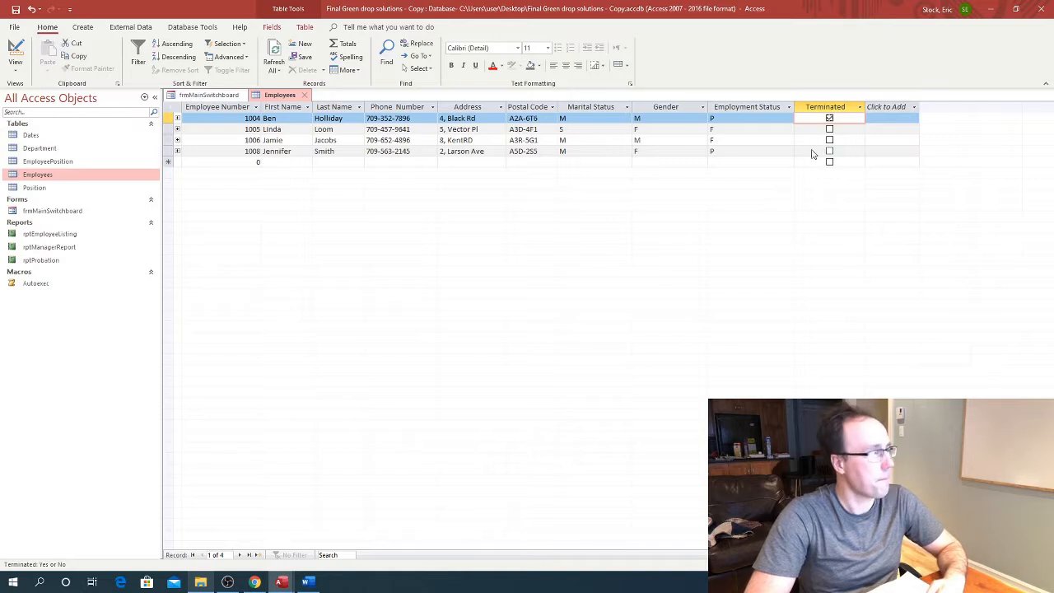
click(828, 117)
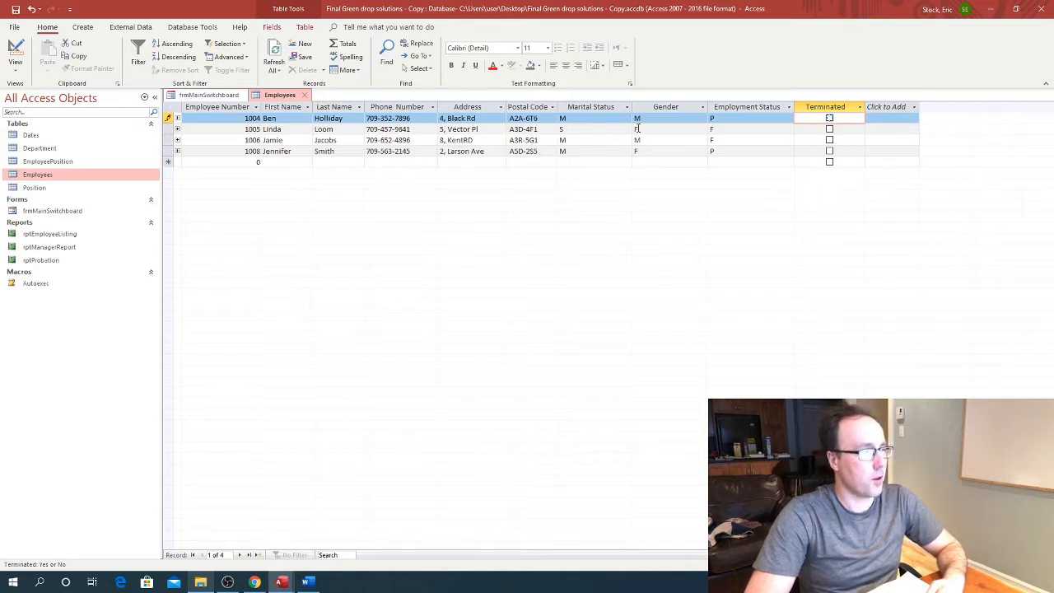
click(30, 9)
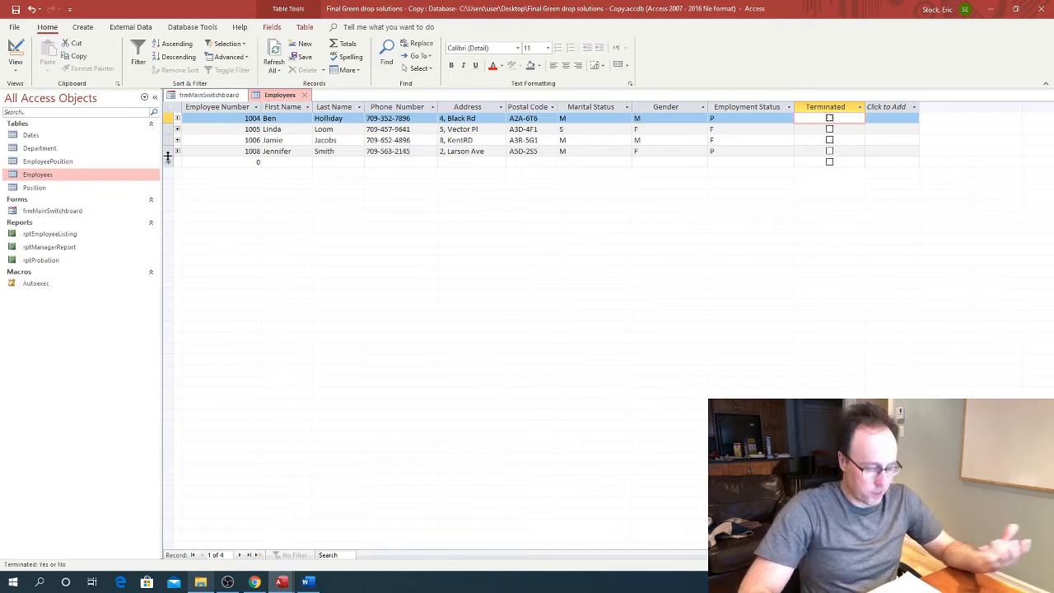
click(82, 27)
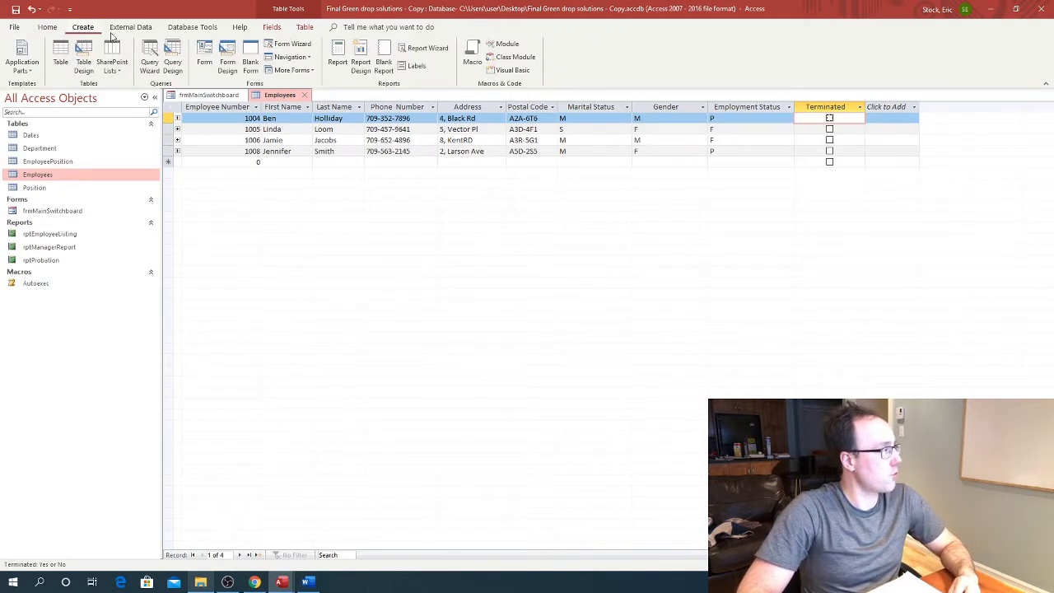
click(59, 57)
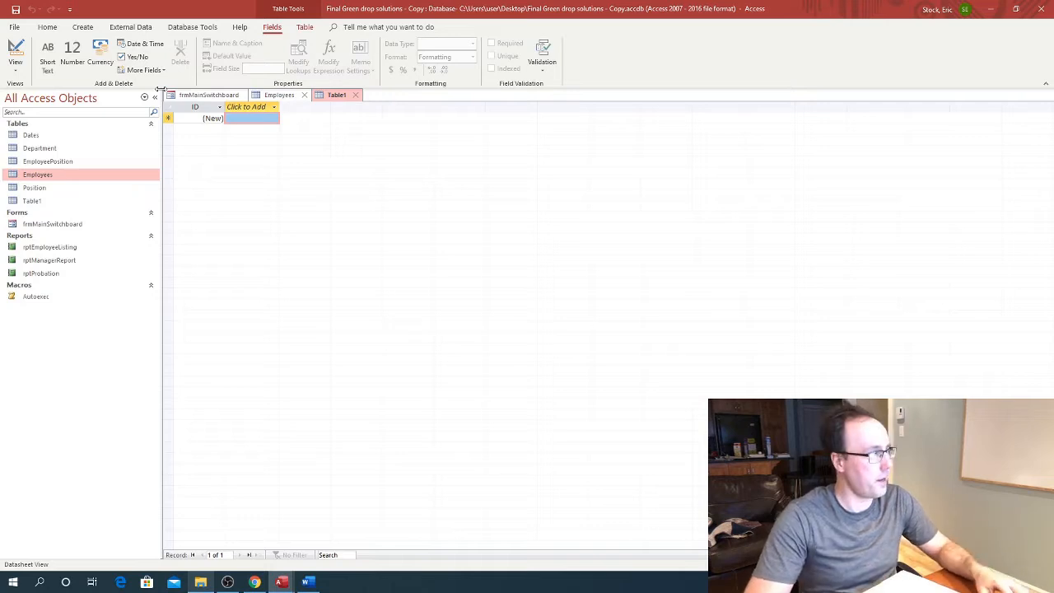
click(222, 118)
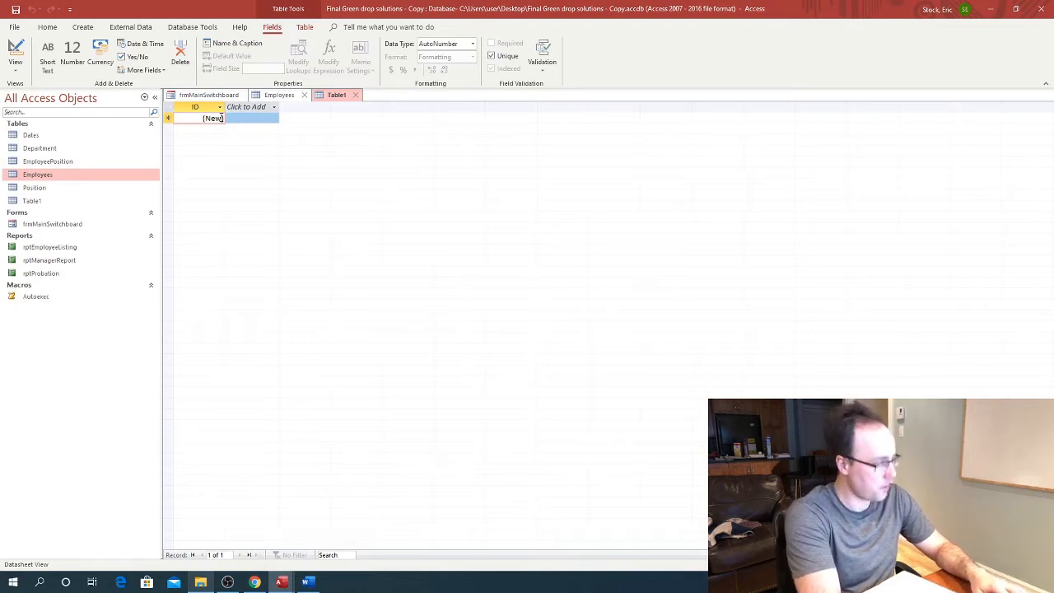
key(BackSpace)
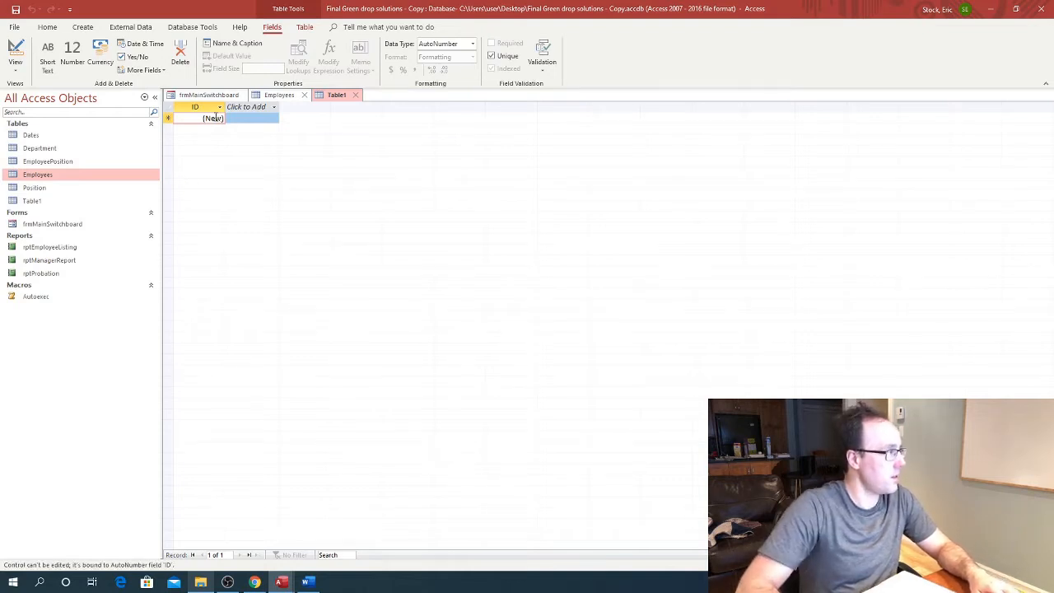
drag(203, 118, 223, 117)
key(BackSpace)
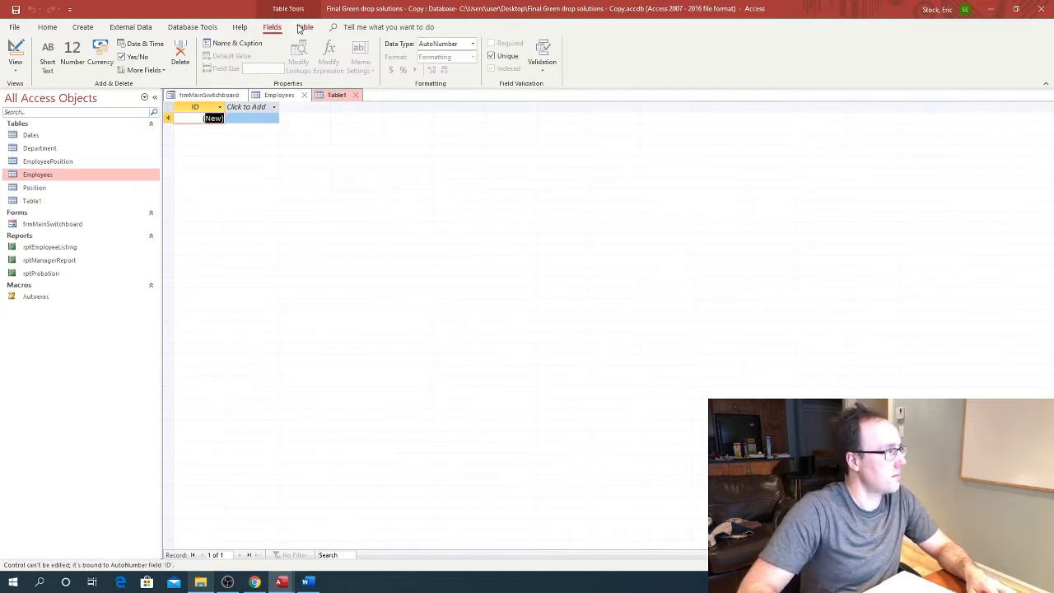
click(357, 96)
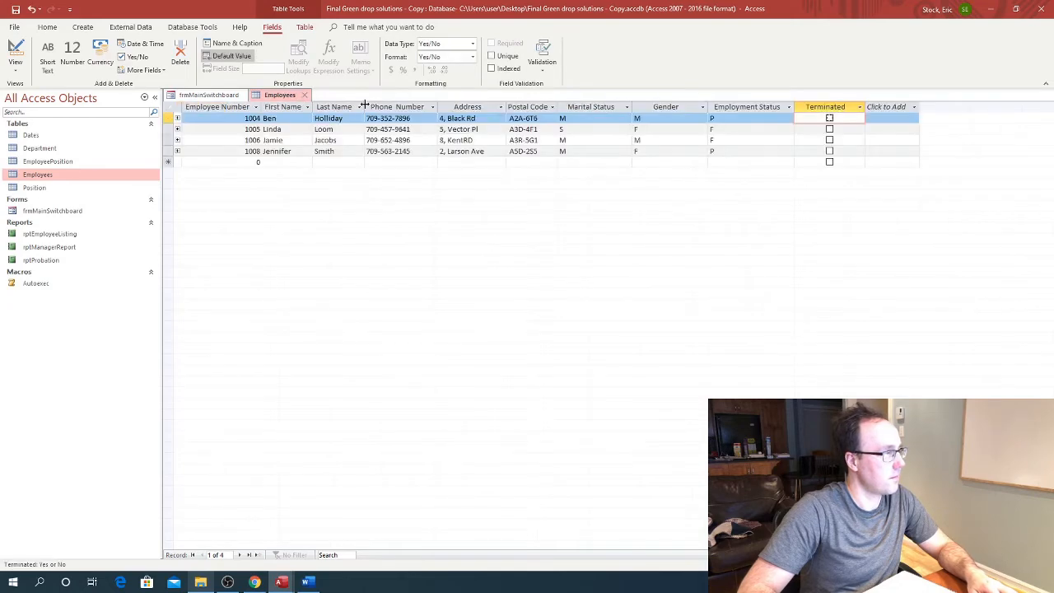
Close the Employees table, create a new blank table and save it as EmployeeArchive.
click(303, 94)
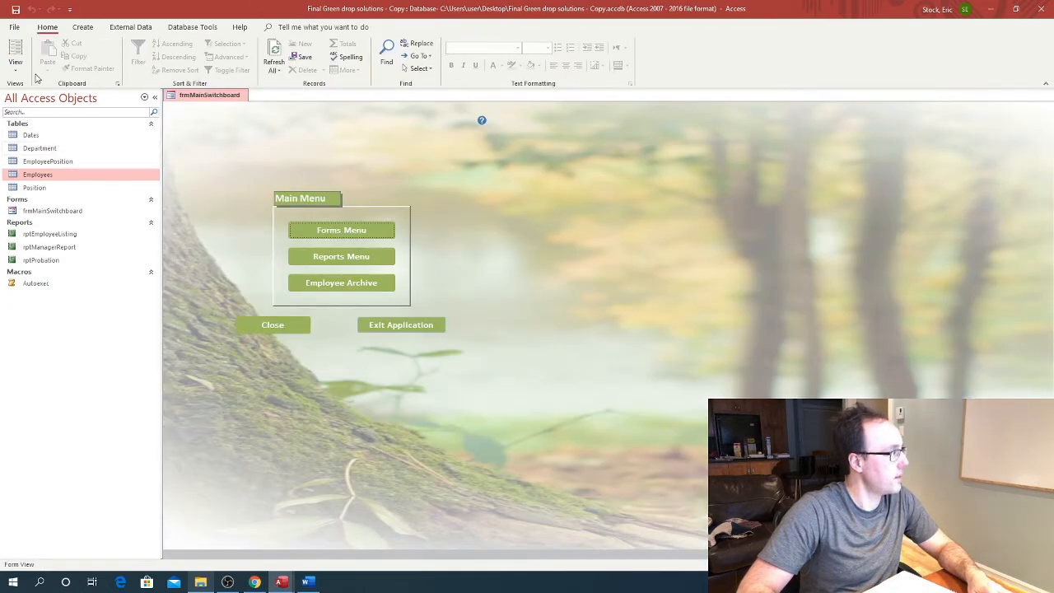
click(82, 27)
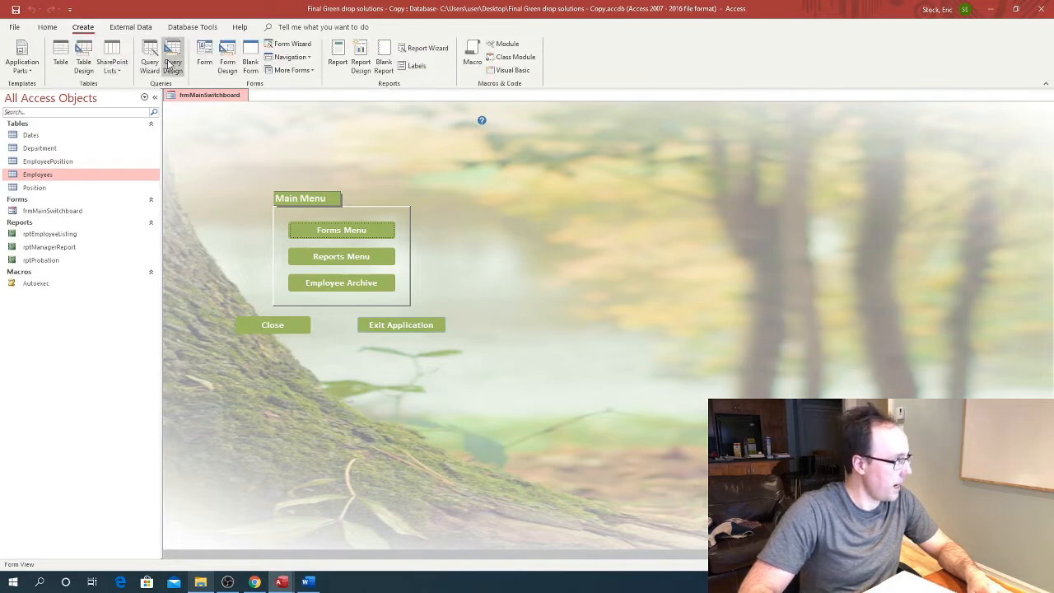
click(62, 62)
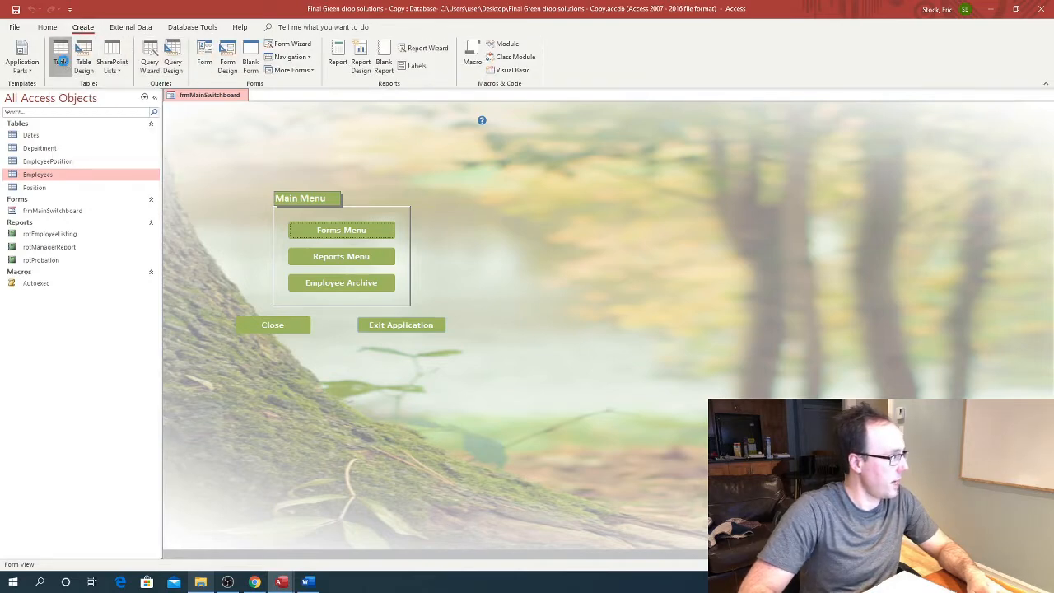
click(15, 10)
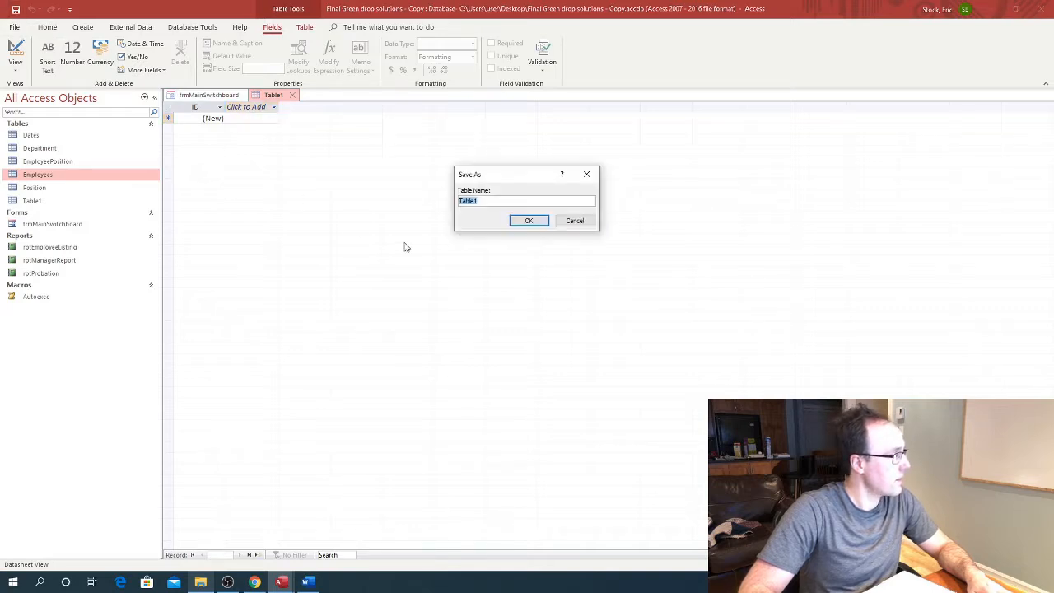
text(Em)
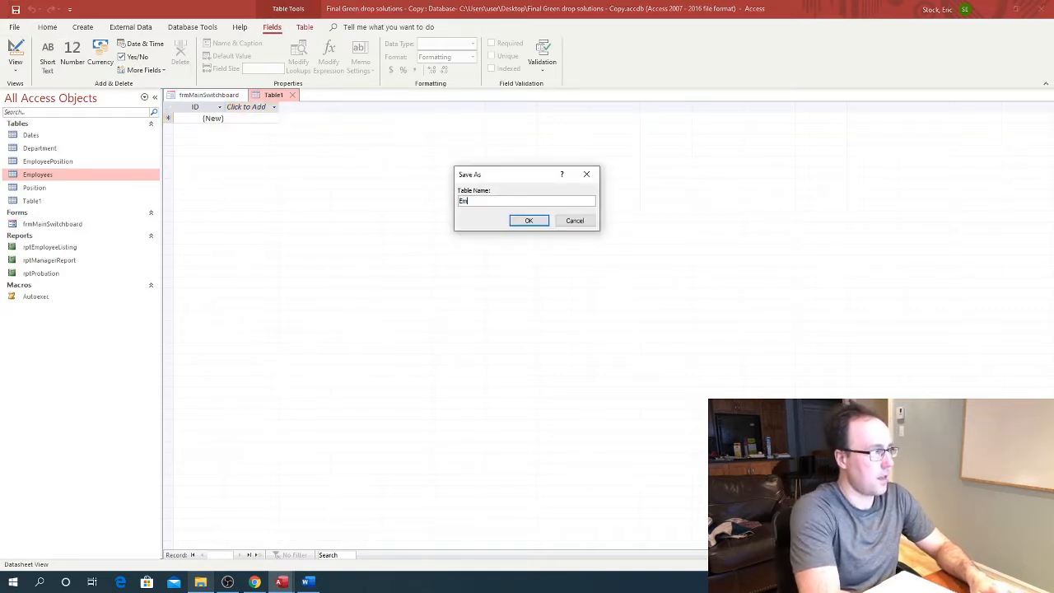
text(ployeeAr)
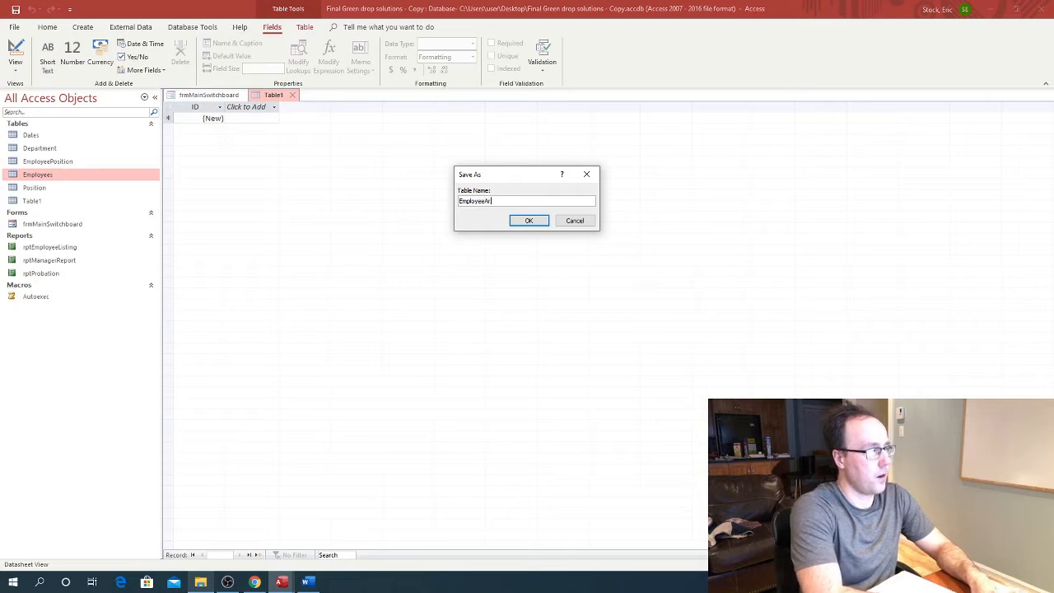
text(chive)
key(Return)
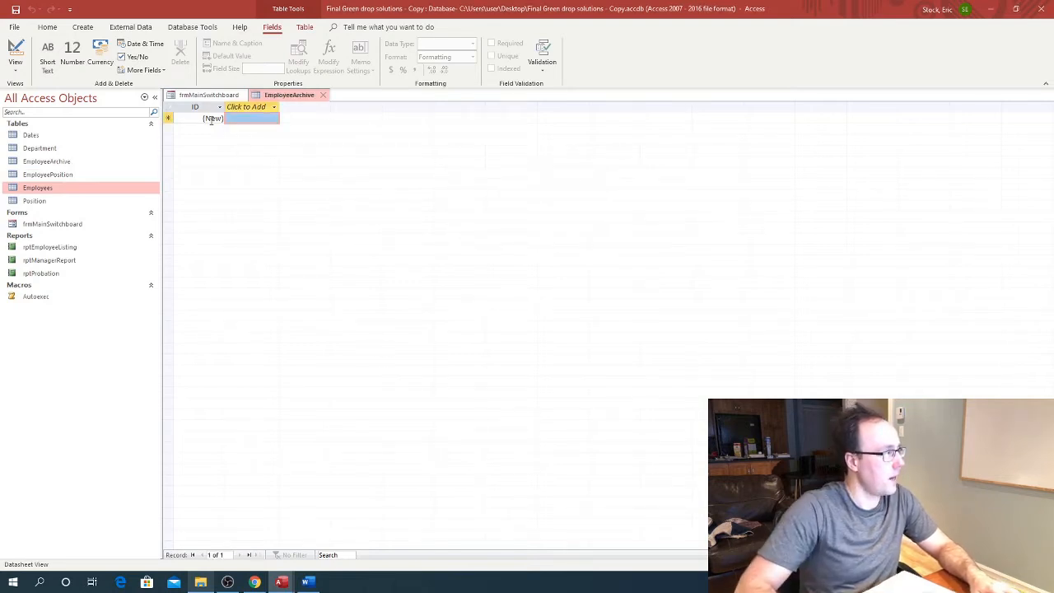
Switch the EmployeeArchive table to Design View and rename its ID field as EH_EmpNumber.
click(211, 118)
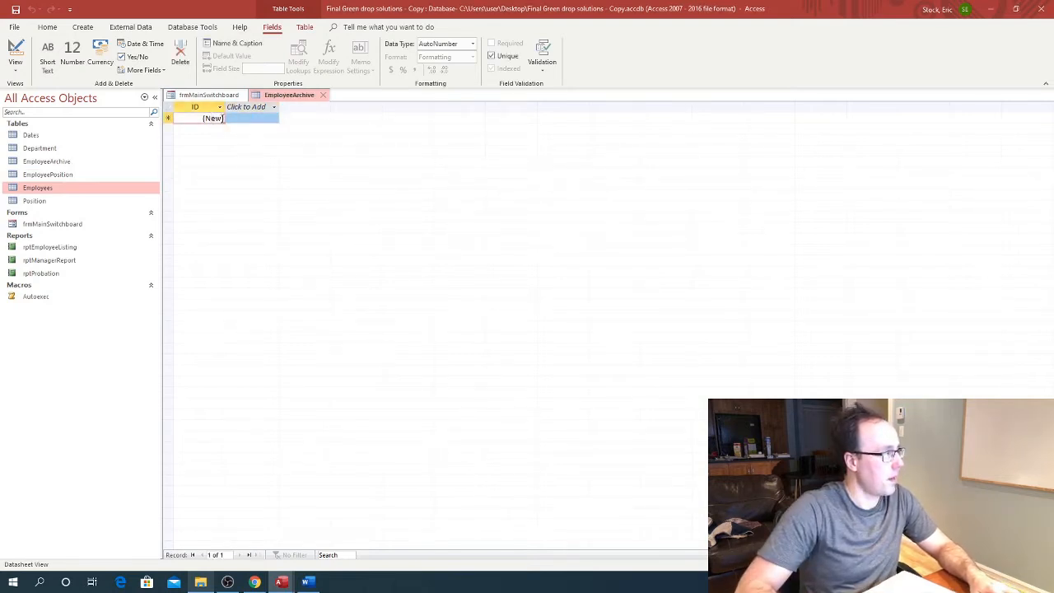
click(14, 72)
click(18, 110)
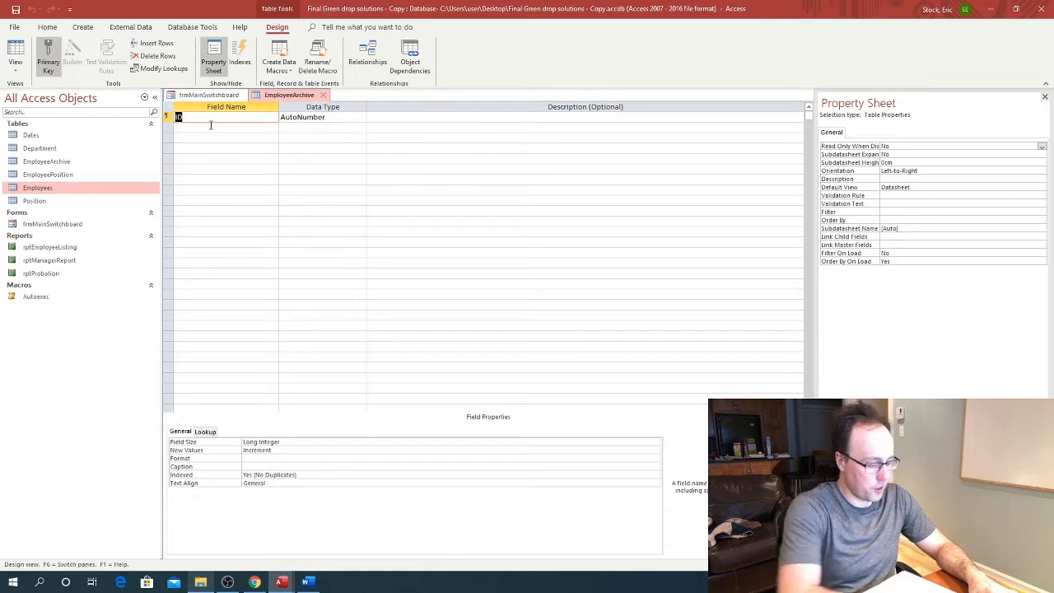
text(Emp)
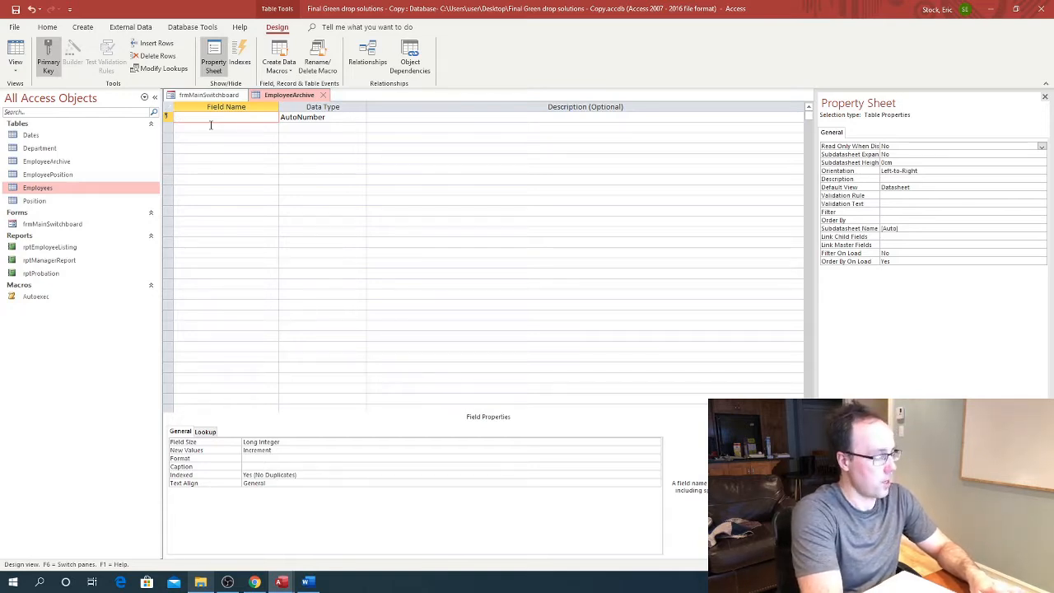
text(pNumber)
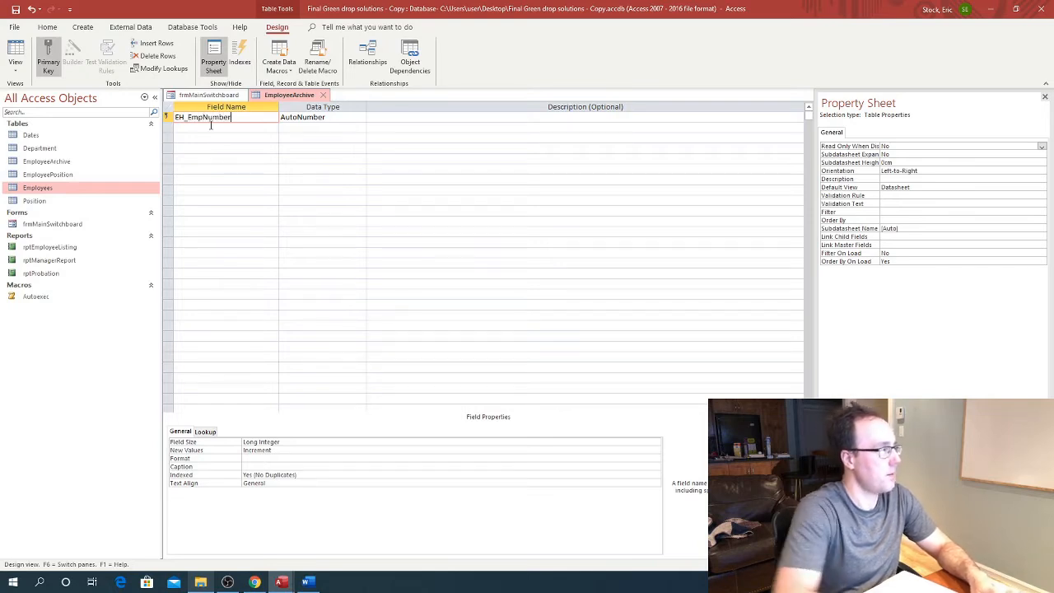
Set the data type of the employee number field to Number.
click(337, 120)
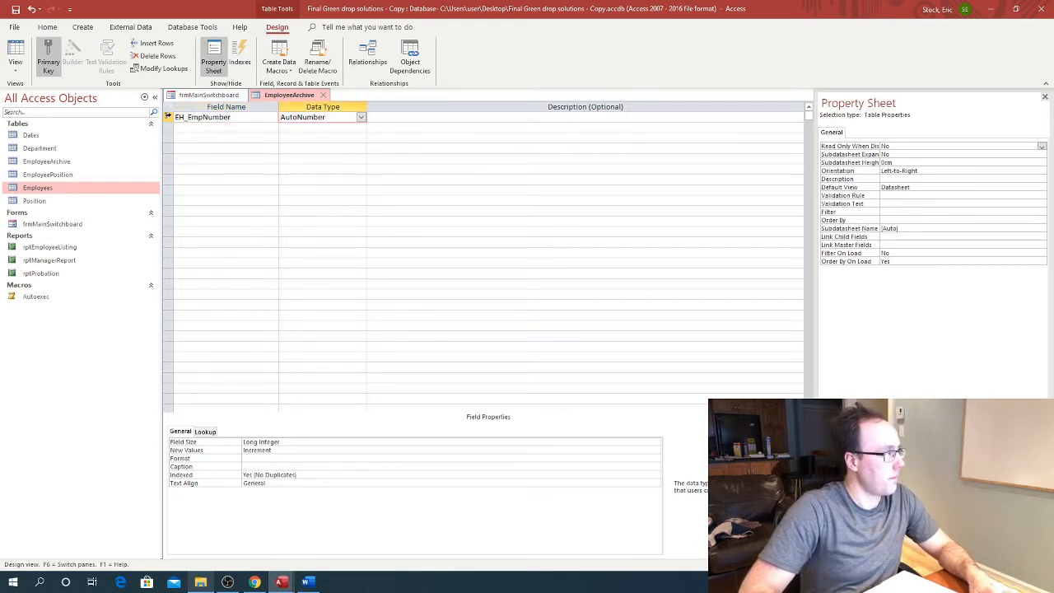
click(168, 118)
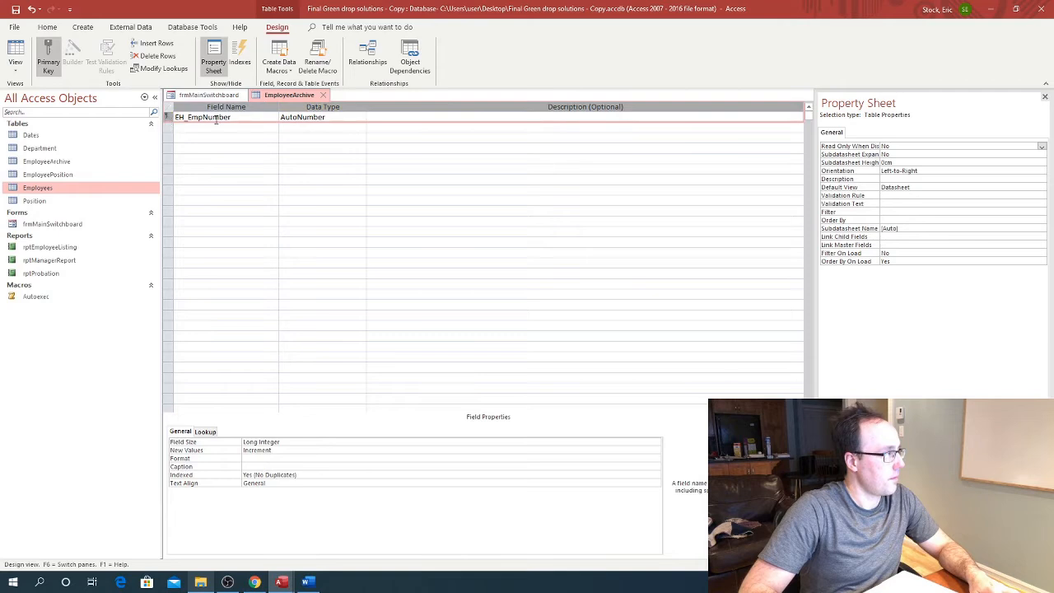
click(302, 120)
click(360, 119)
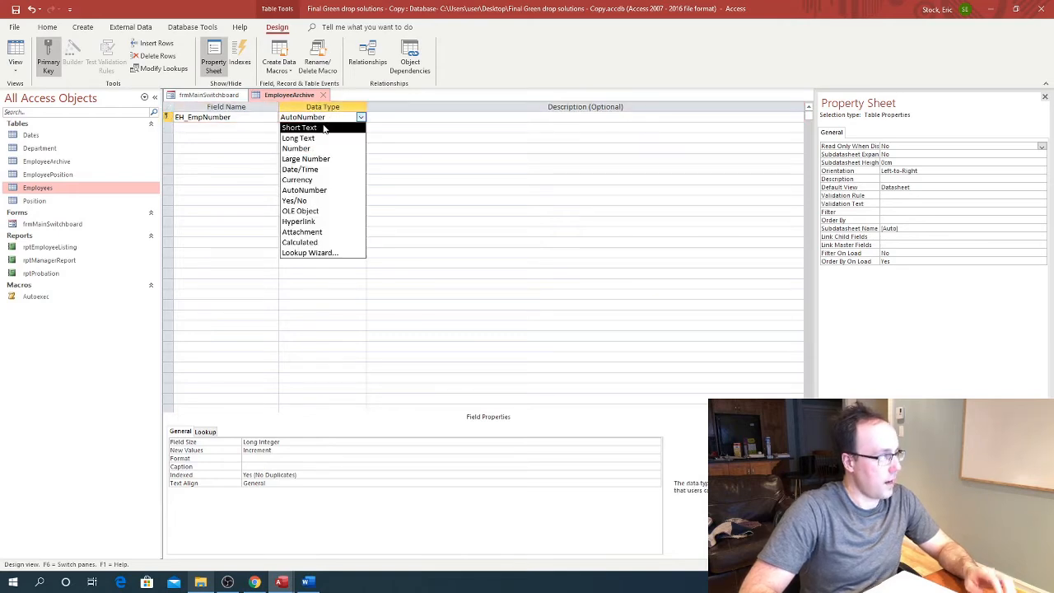
click(315, 149)
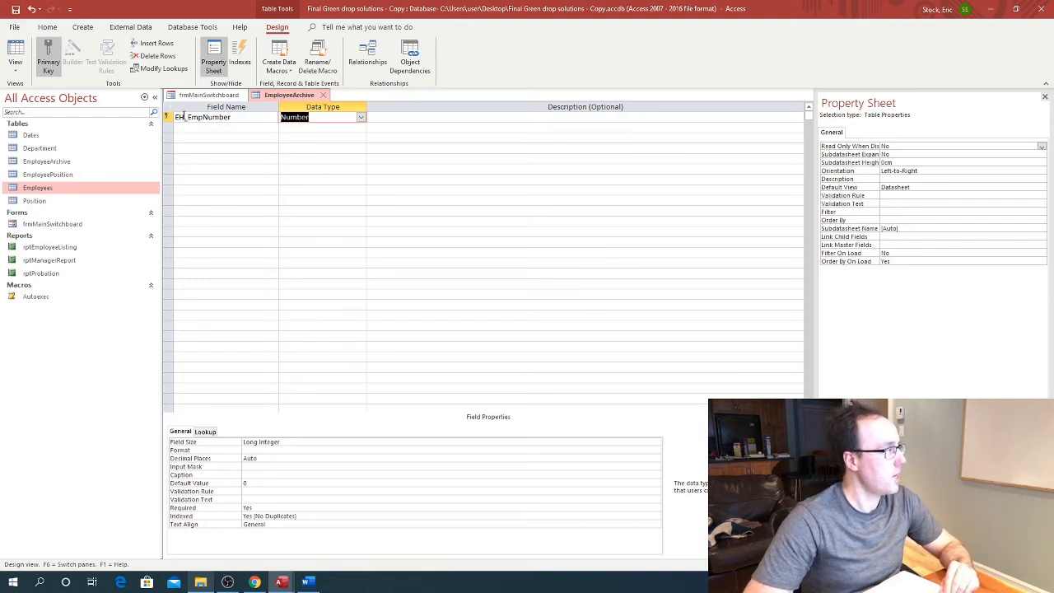
Open the Employees table in Design View and copy its field definitions from Emp_FirstName through Emp_Terminated.
double_click(31, 189)
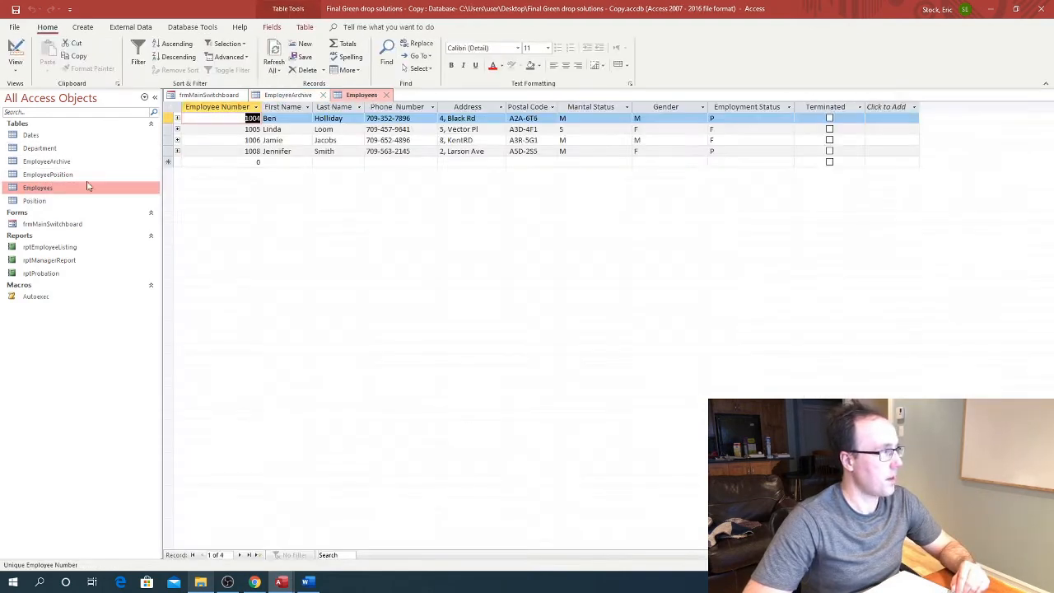
right_click(45, 189)
click(80, 205)
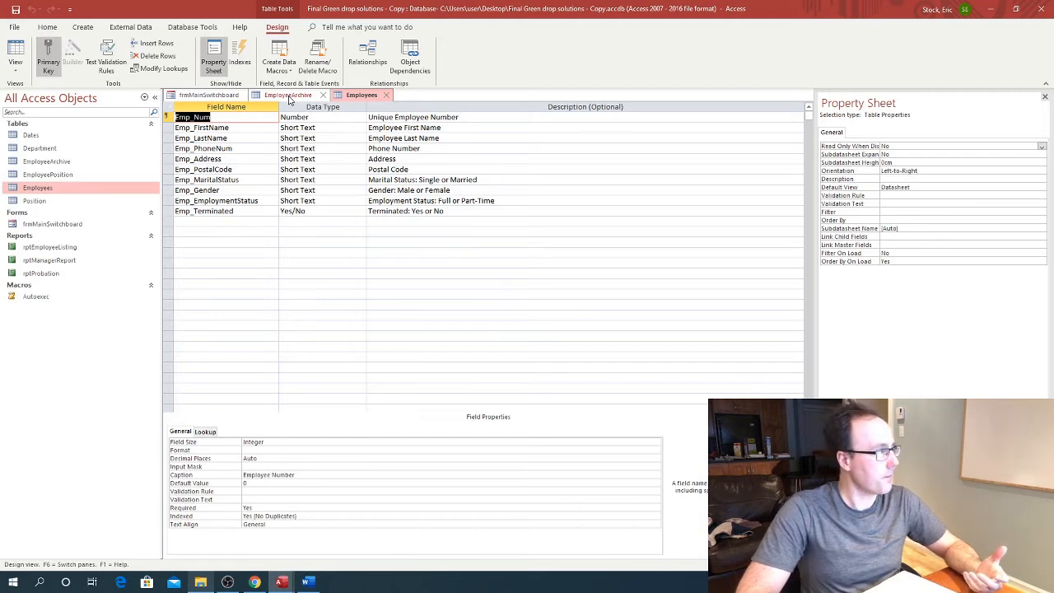
click(167, 127)
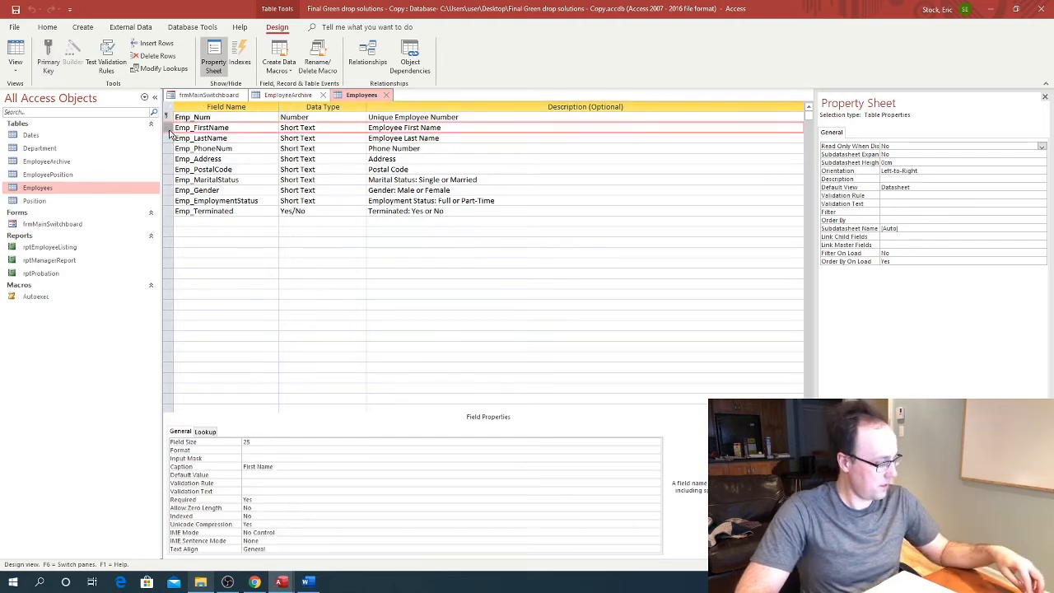
right_click(169, 213)
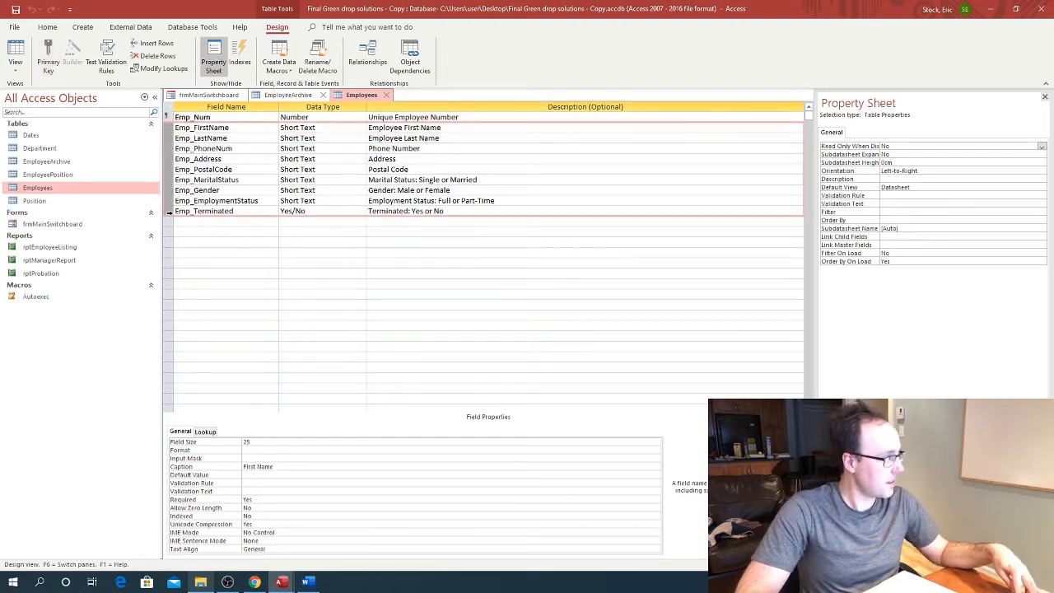
shift+click(167, 129)
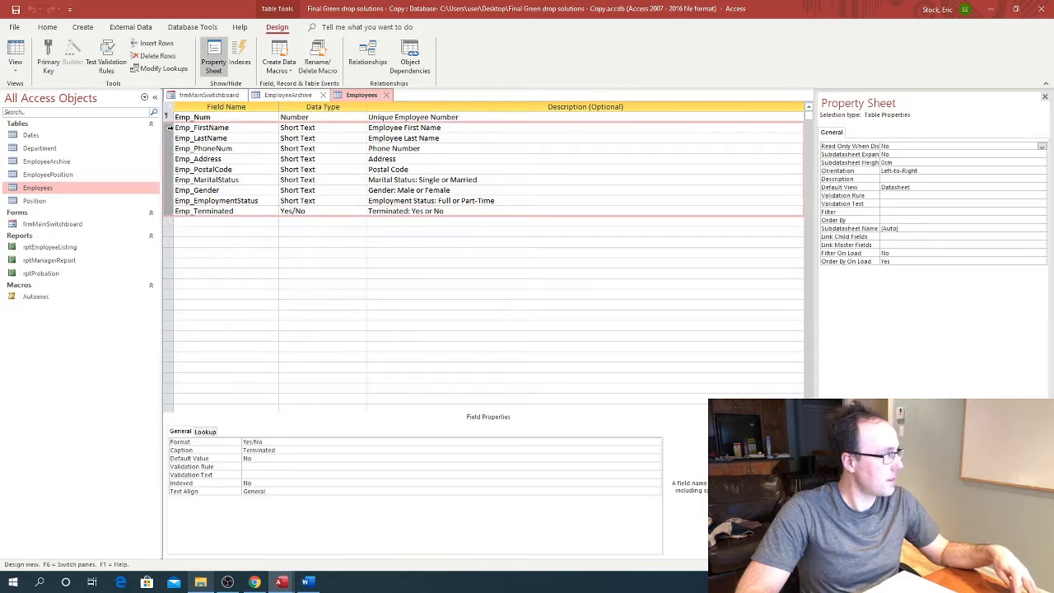
right_click(171, 129)
click(198, 151)
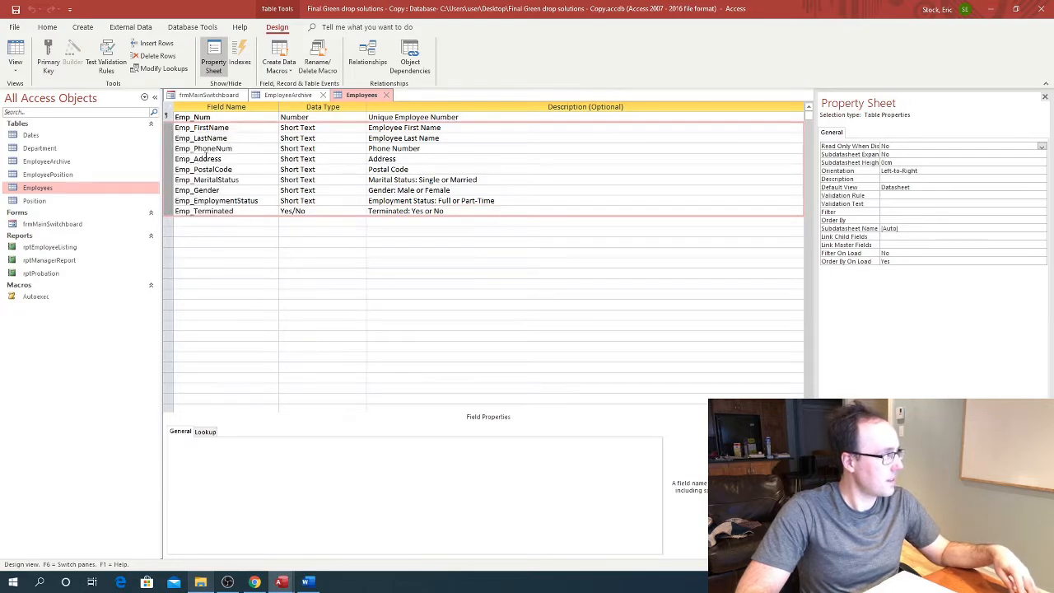
Paste the copied field definitions into the EmployeeArchive table below the employee number field.
click(285, 96)
right_click(178, 128)
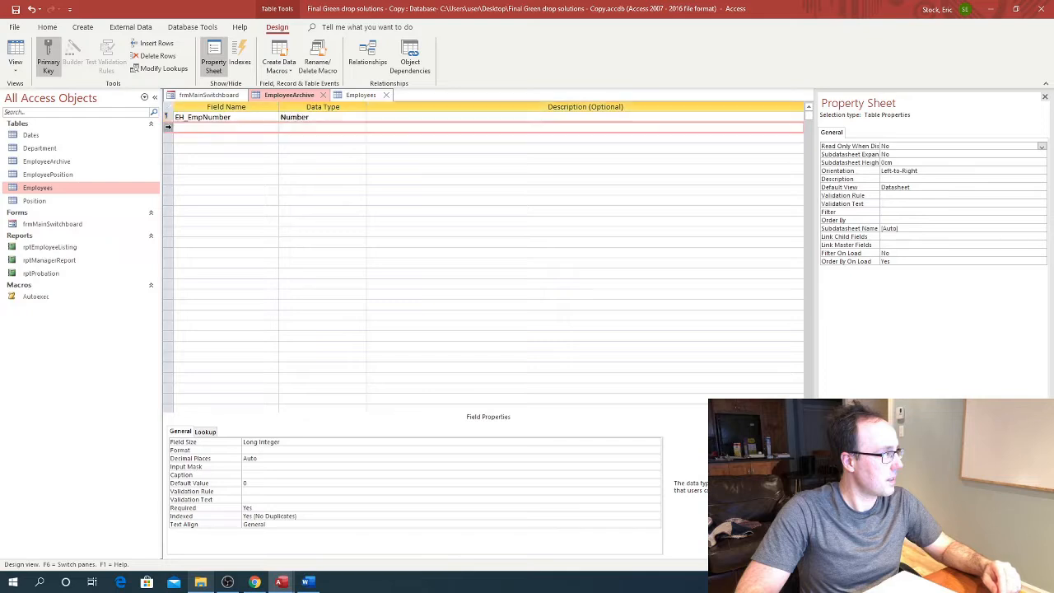
click(192, 173)
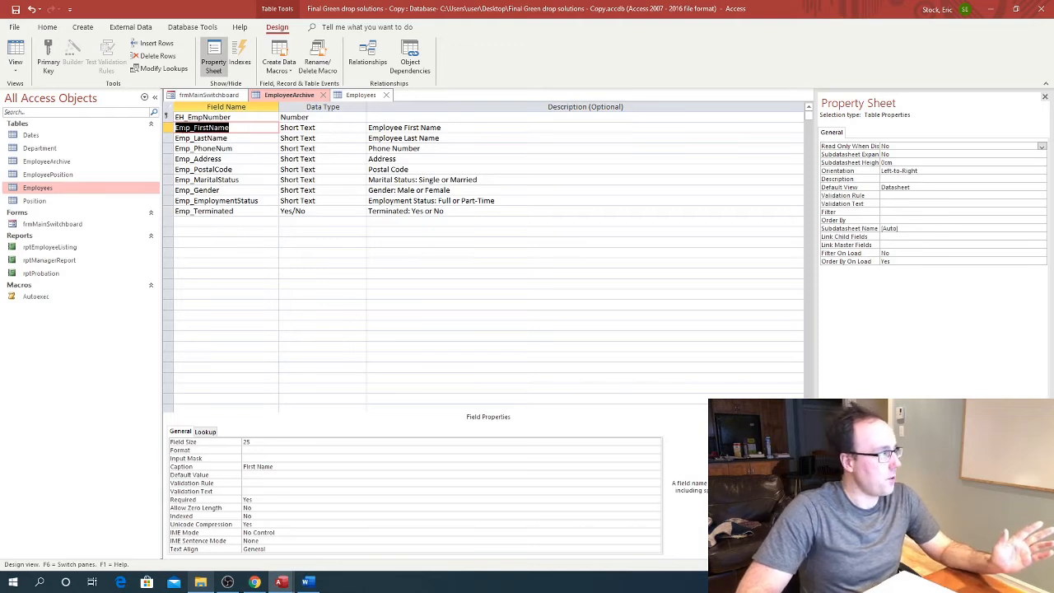
Change the prefix of the pasted first name field to EH.
drag(190, 128, 175, 128)
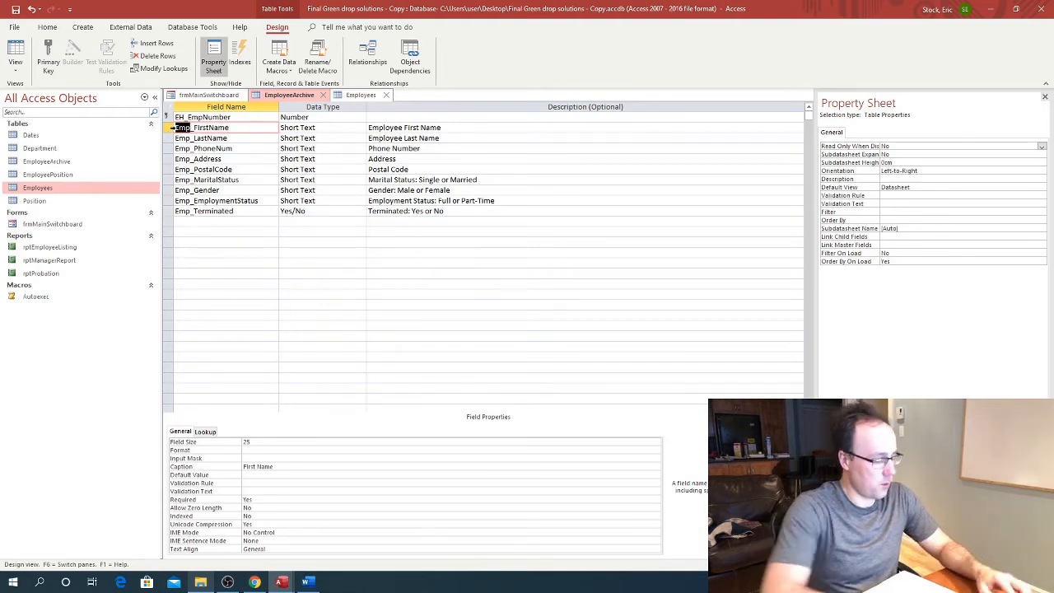
text(EH)
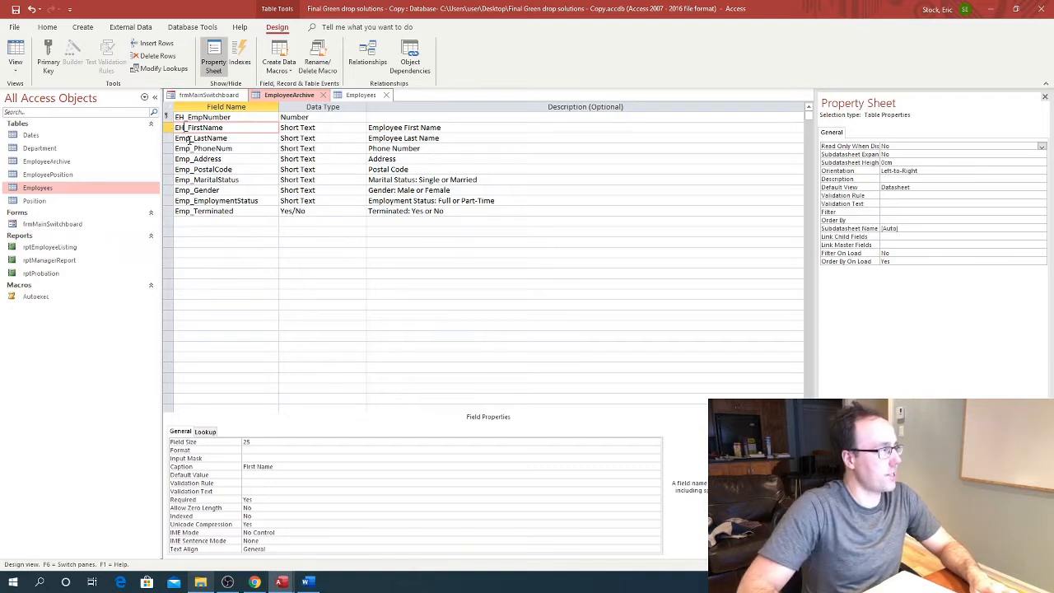
drag(189, 139, 174, 138)
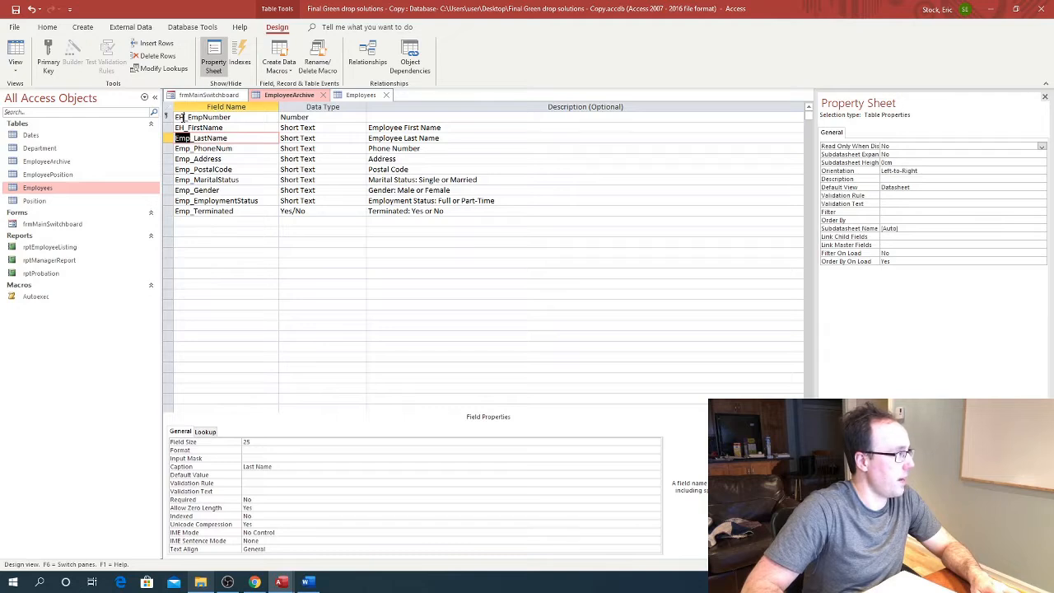
Change the prefix of the employee number and first name fields to EA, giving EA_EmpNumber and EA_FirstName.
click(180, 118)
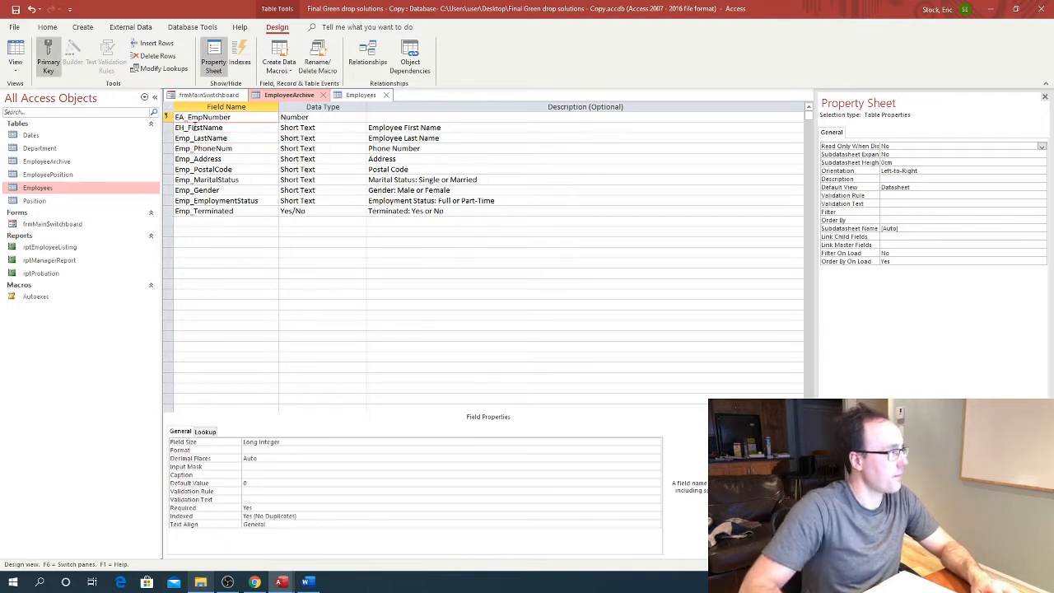
drag(184, 127, 175, 127)
text(EA)
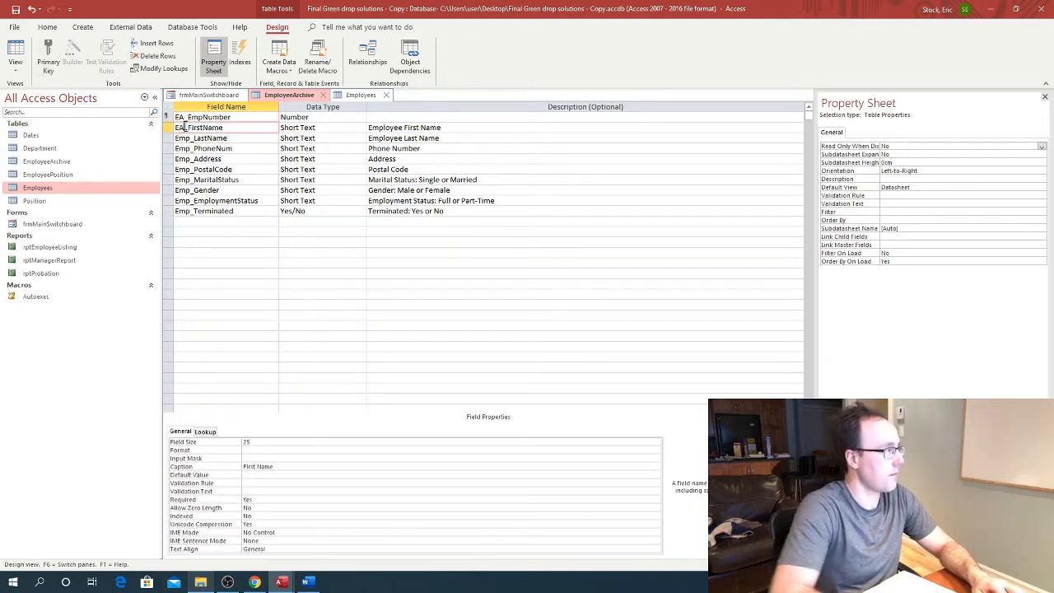
Replace the Emp prefix with EA in the archive table's field names from LastName through EmploymentStatus.
drag(187, 127, 173, 200)
text(EA)
text(EA)
text(EA)
text(EA)
text(EA)
text(EA_)
text(EA_)
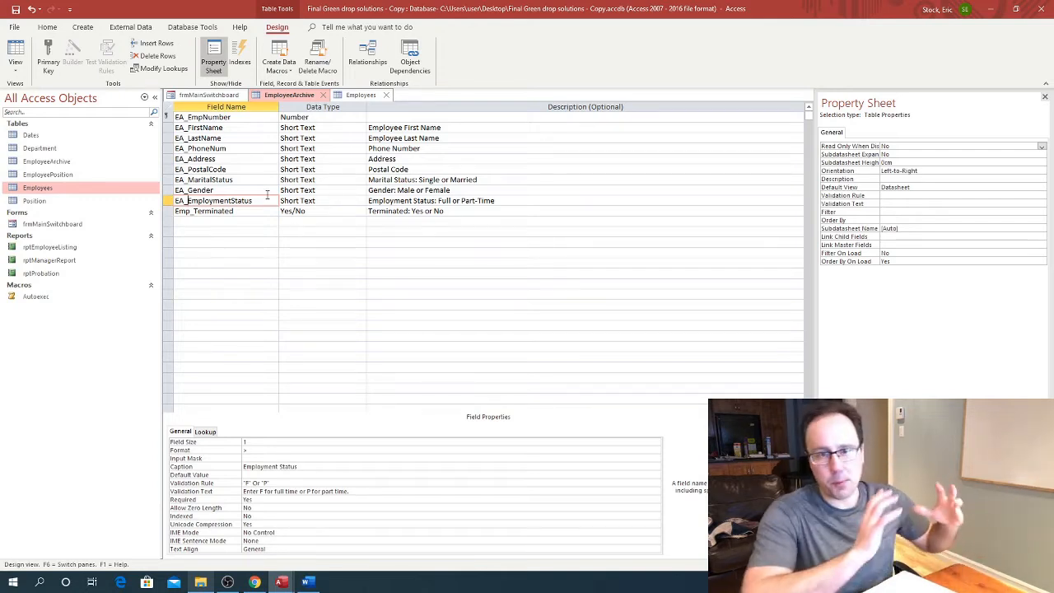
Delete the EA_EmploymentStatus and Emp_Terminated fields from the EmployeeArchive table.
right_click(188, 200)
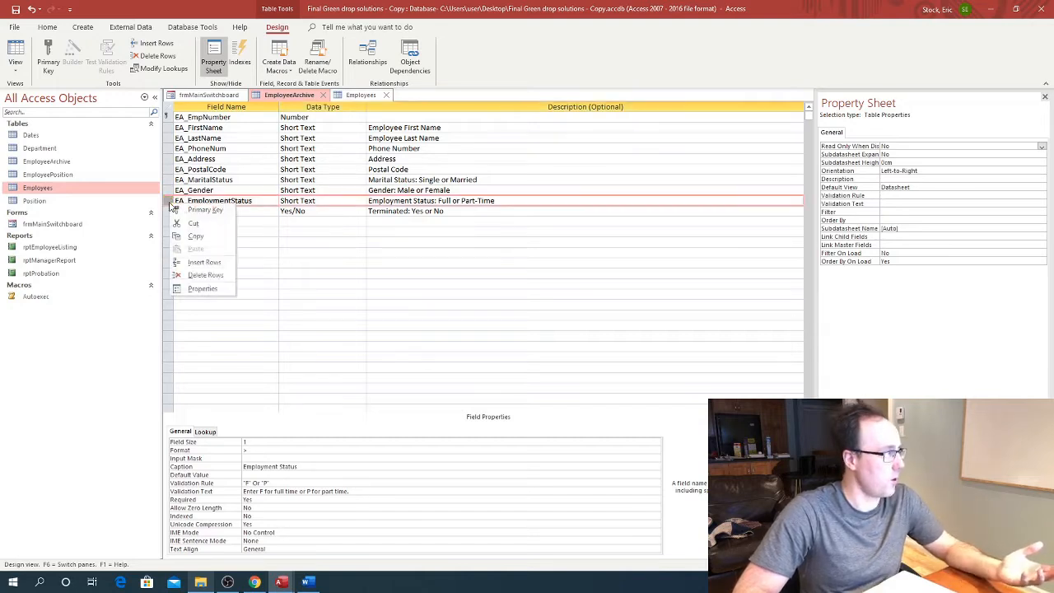
click(204, 275)
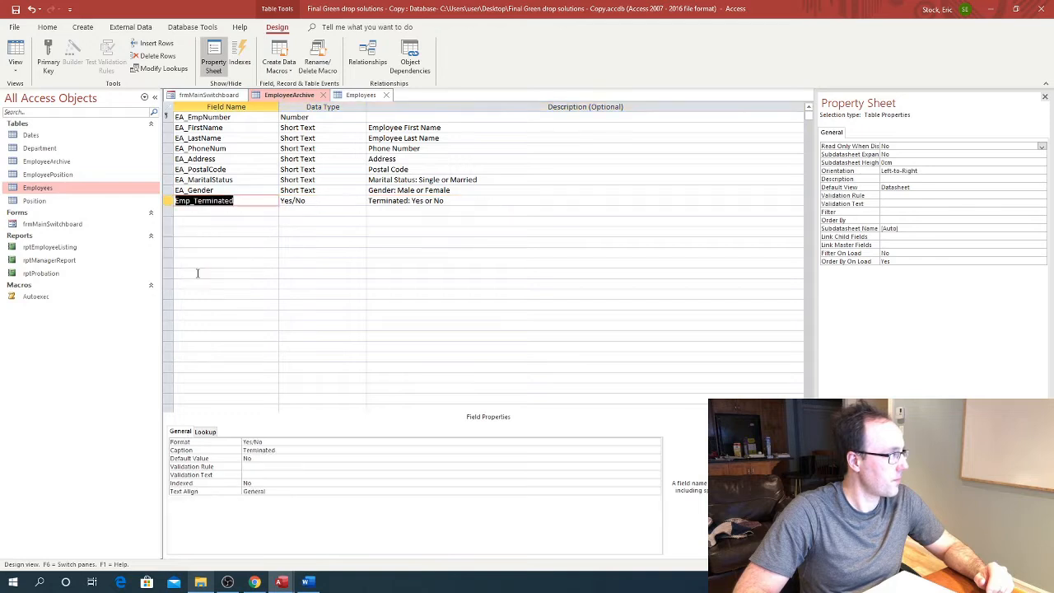
click(170, 202)
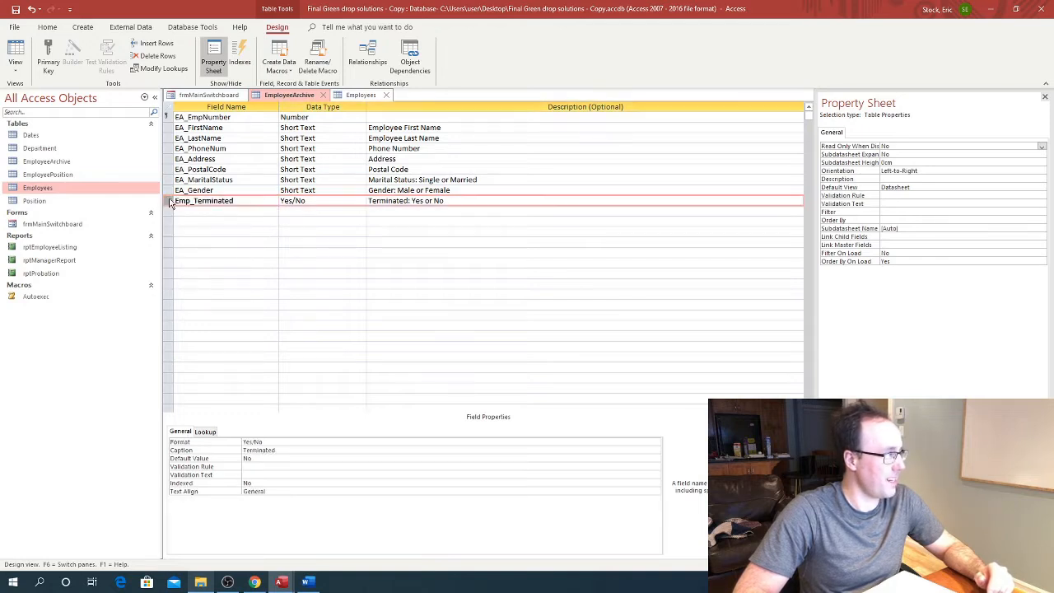
right_click(170, 204)
click(194, 274)
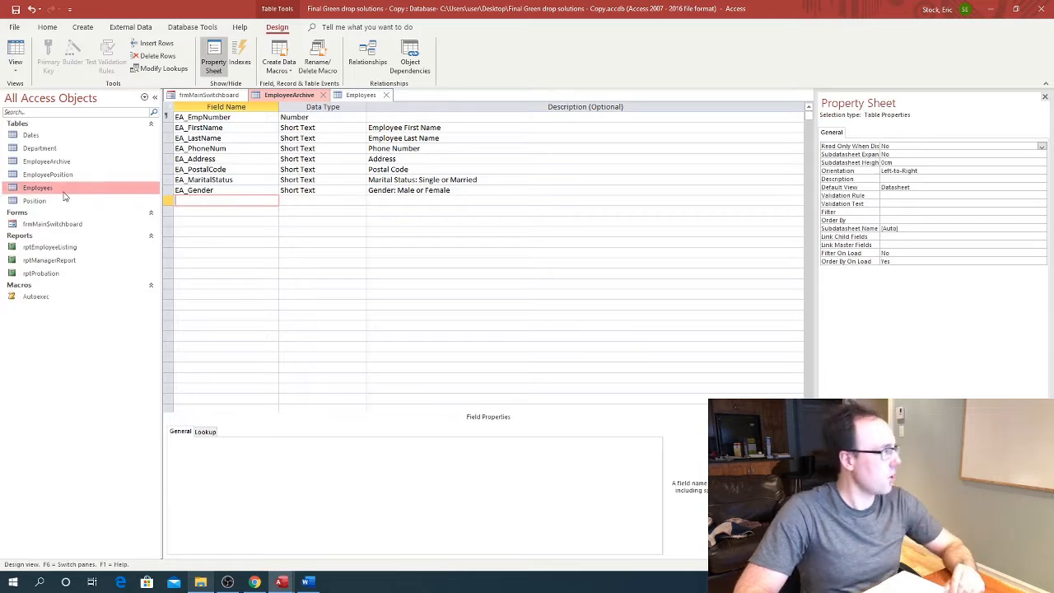
Open the EmployeePosition table in Design View and copy its field definitions from EMPPOS_PosNum through EMPPOS_PosEndDt.
double_click(46, 174)
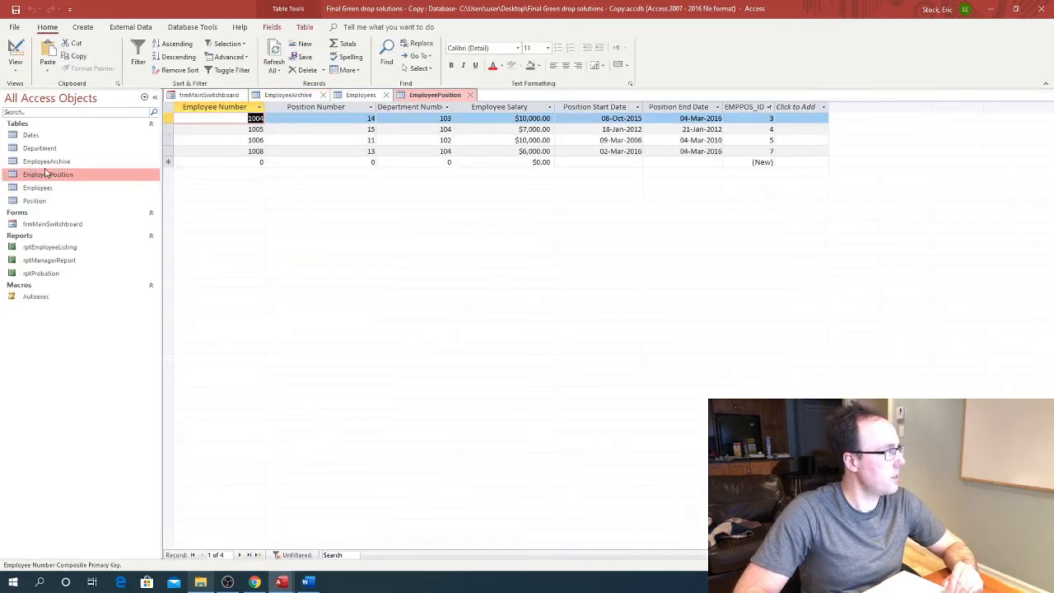
right_click(46, 174)
click(51, 191)
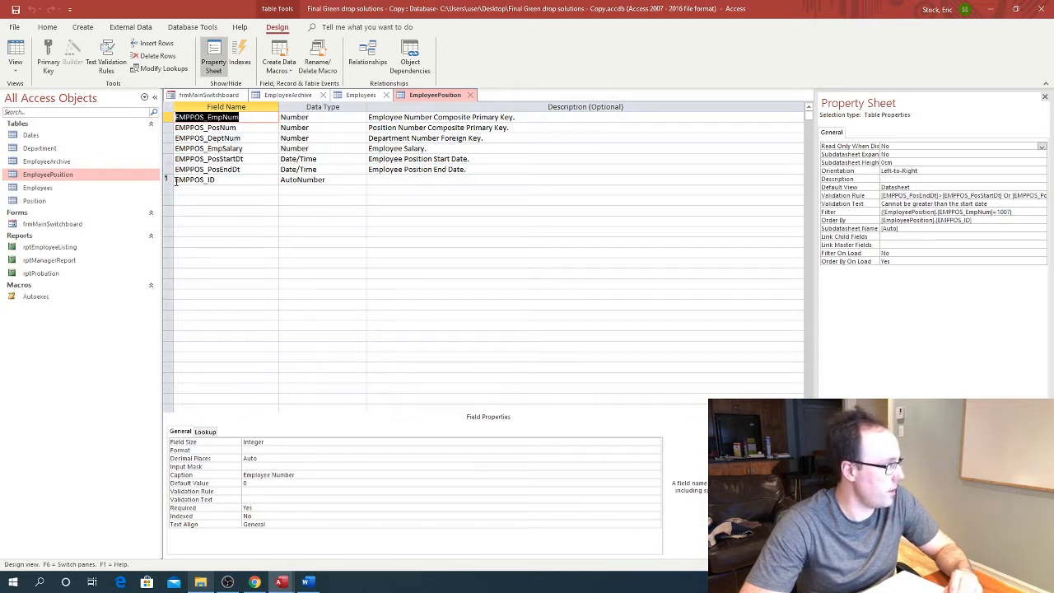
drag(177, 181, 213, 180)
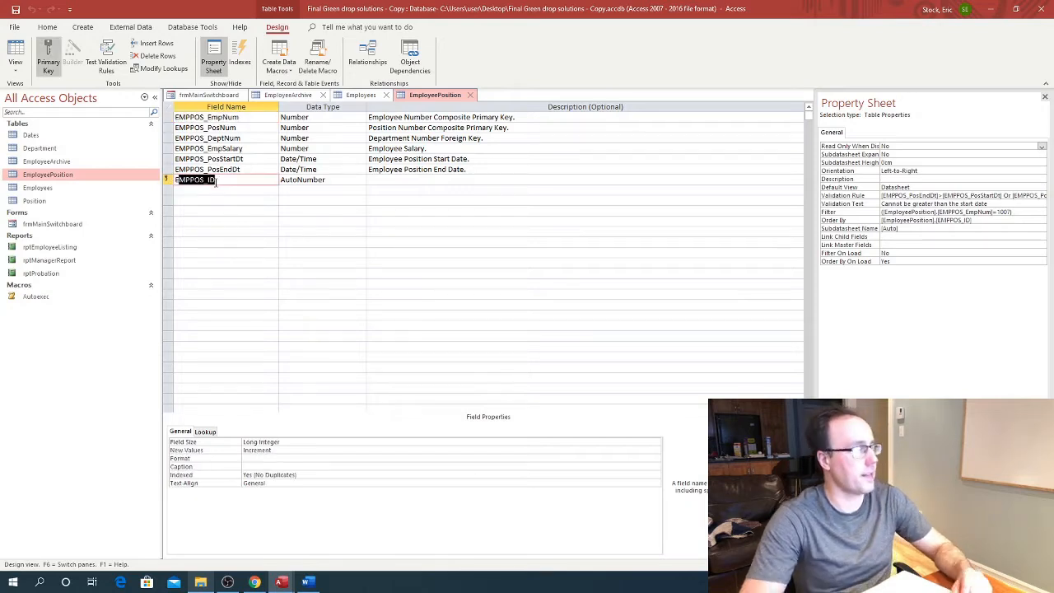
drag(206, 117, 237, 117)
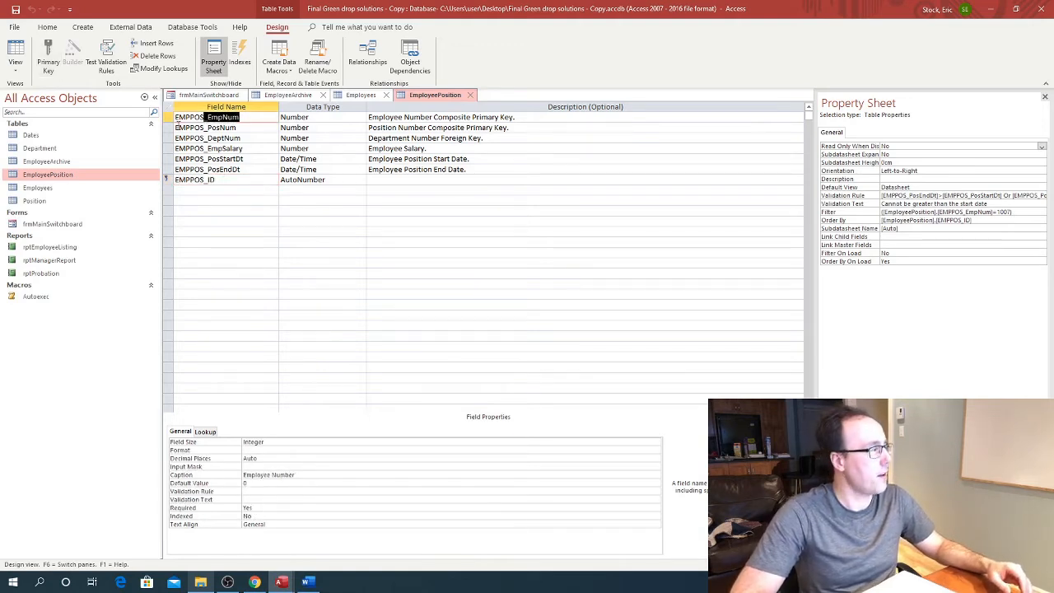
shift+click(169, 127)
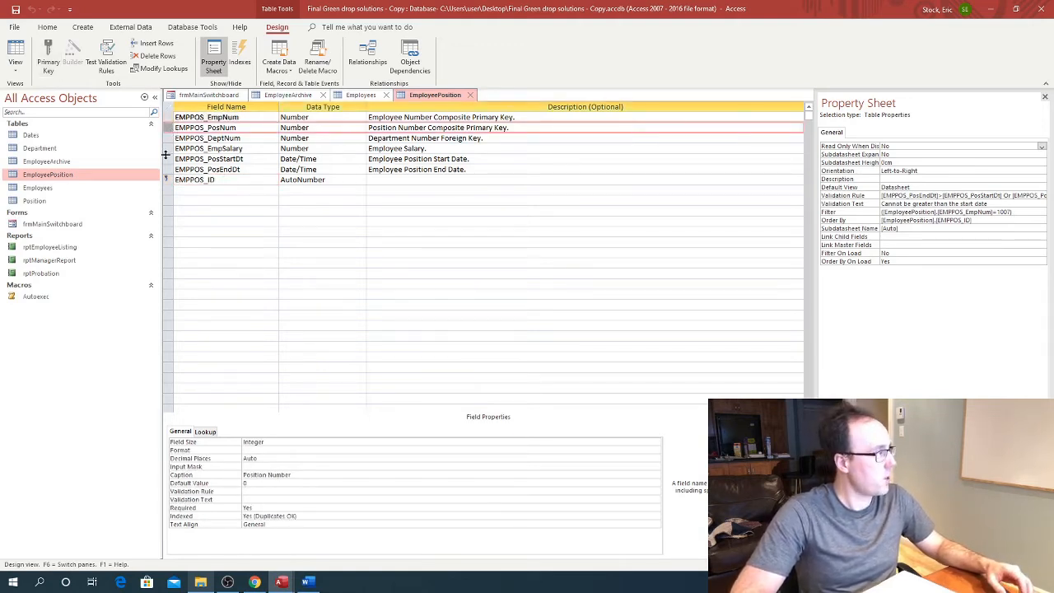
shift+click(168, 169)
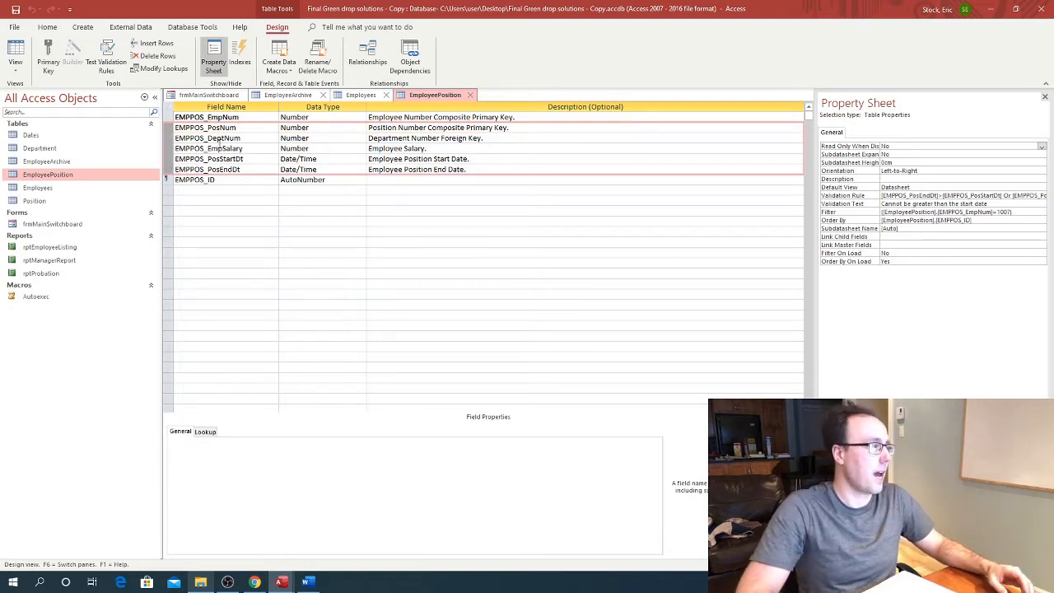
right_click(218, 143)
click(245, 178)
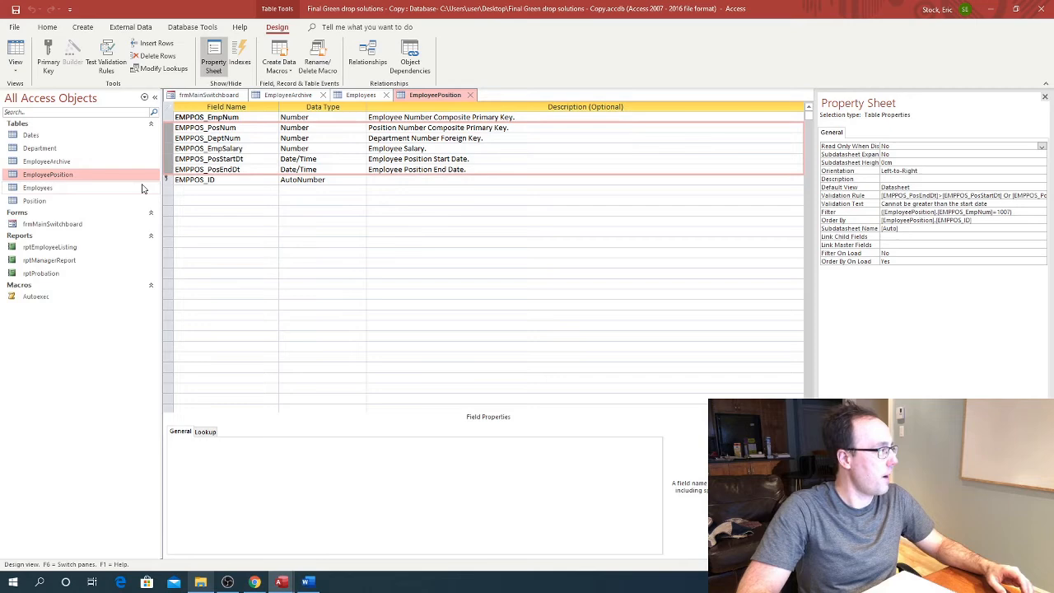
Paste the copied position fields into the EmployeeArchive table below EA_Gender.
click(33, 161)
right_click(33, 161)
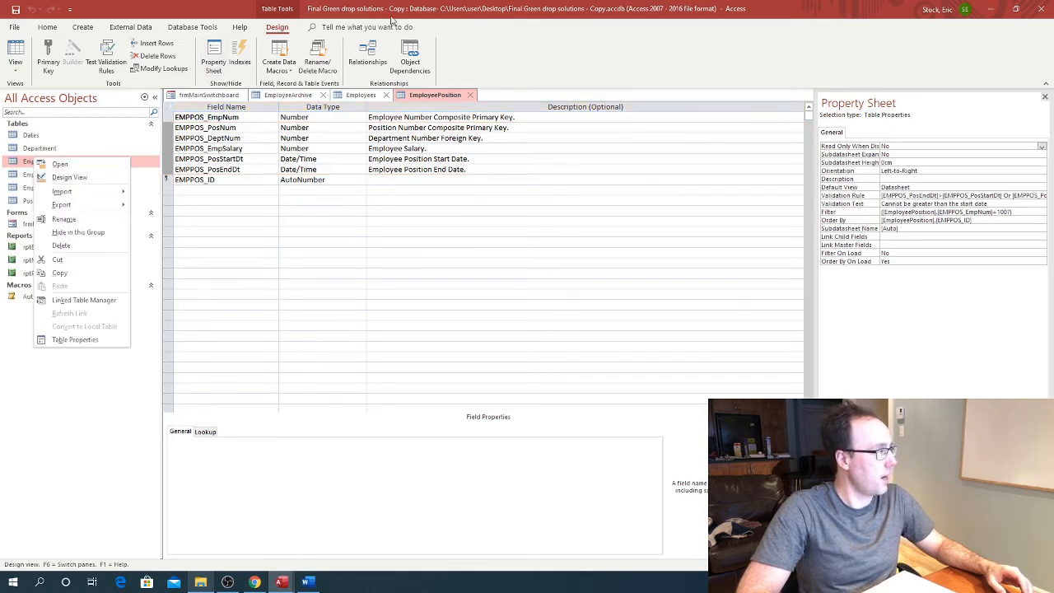
click(290, 96)
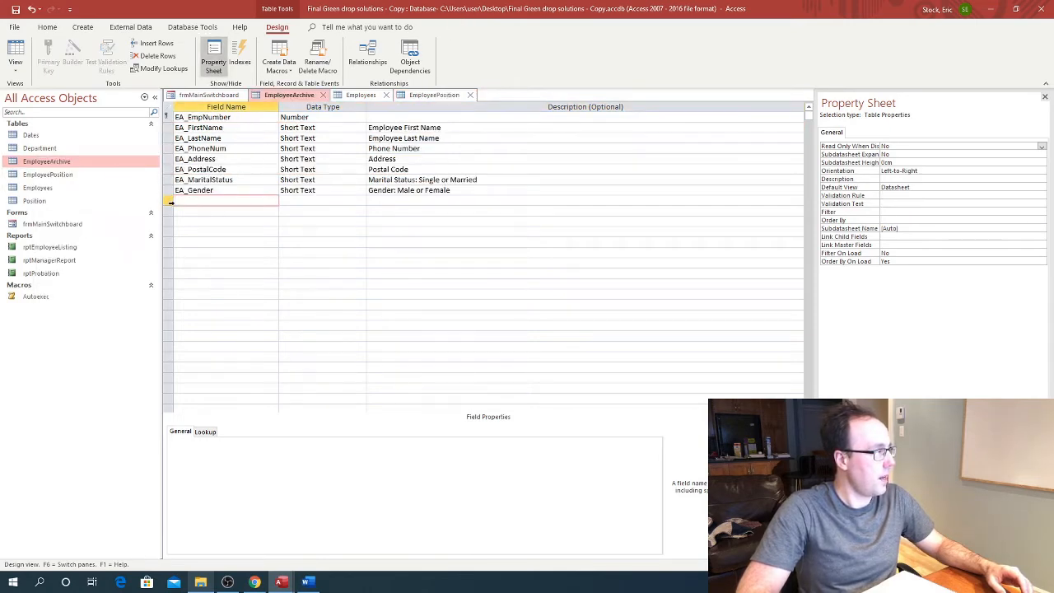
right_click(171, 201)
click(193, 245)
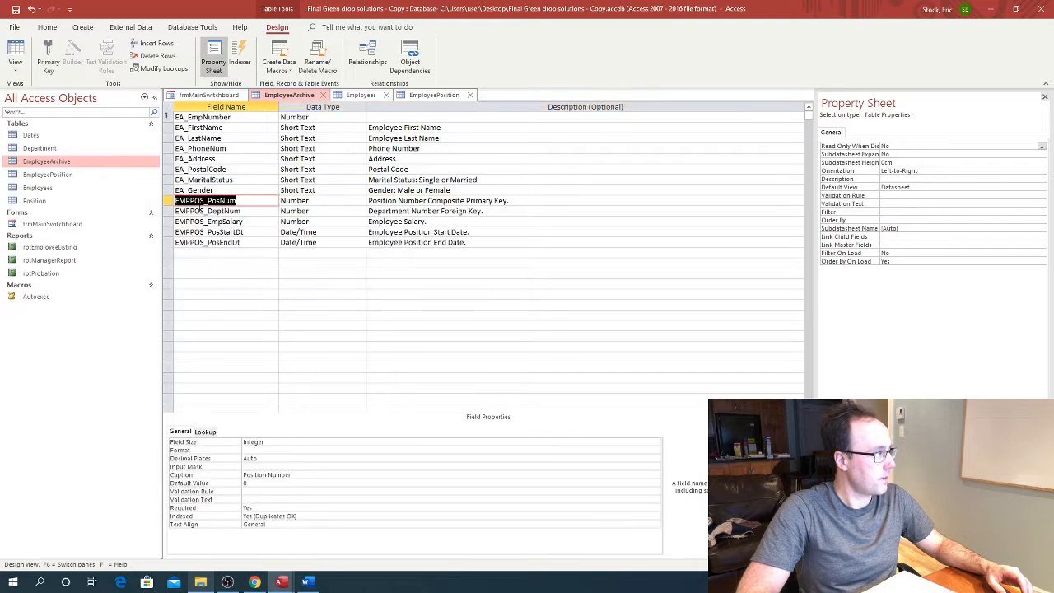
Replace the EMPPOS prefix with EA in the archive table's field names from PosNum through PosEndDt.
drag(204, 202, 163, 201)
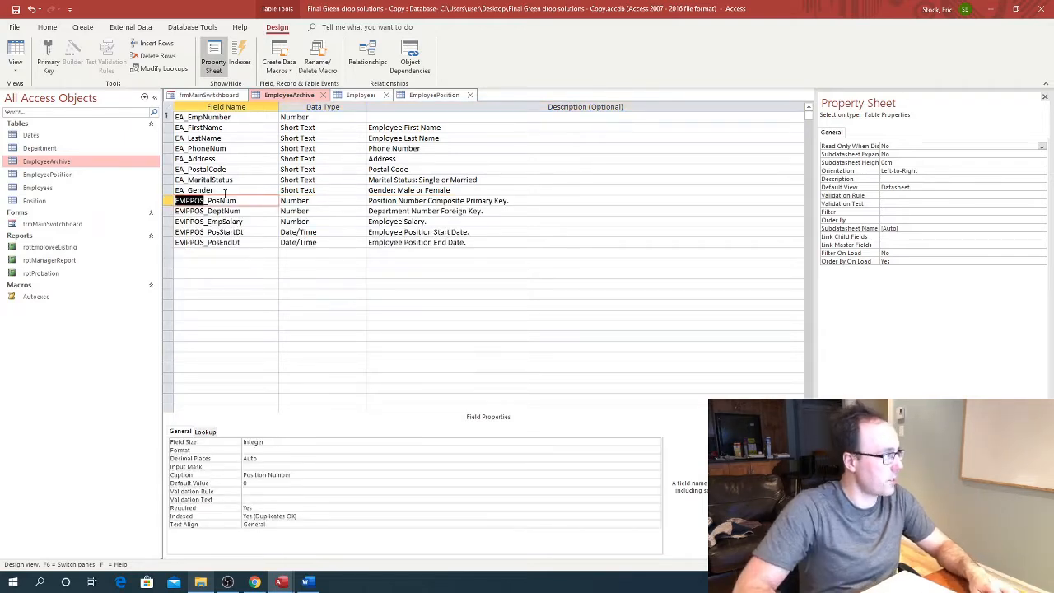
drag(176, 190, 176, 242)
key(ctrl+v)
key(ctrl+v)
key(ctrl+v)
key(ctrl+v)
key(ctrl+v)
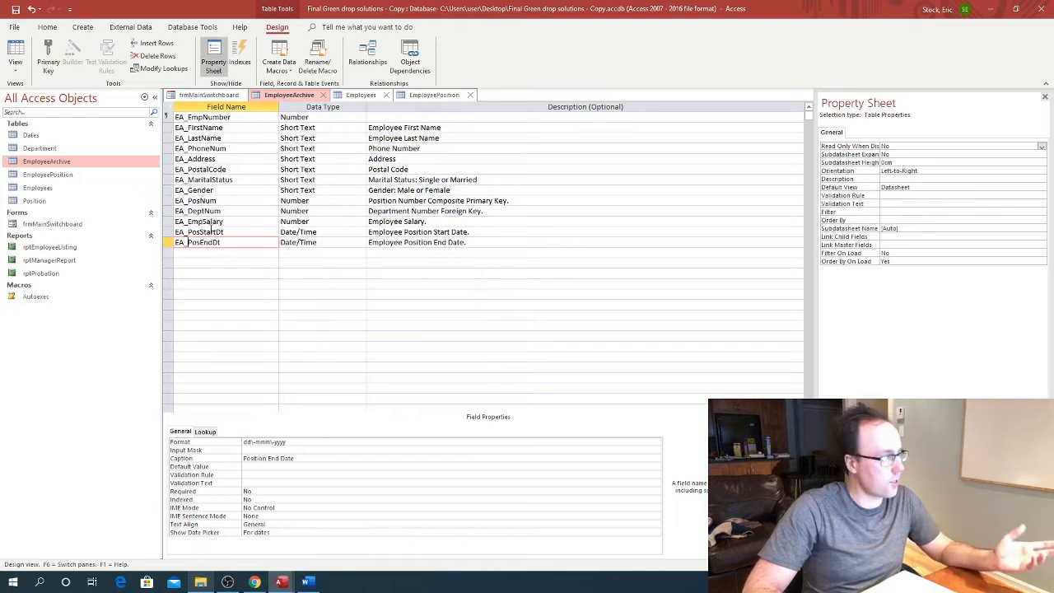
Open the Dates table in Design View and go through its fields from Date_DOB to Date_Termination.
right_click(36, 140)
click(48, 156)
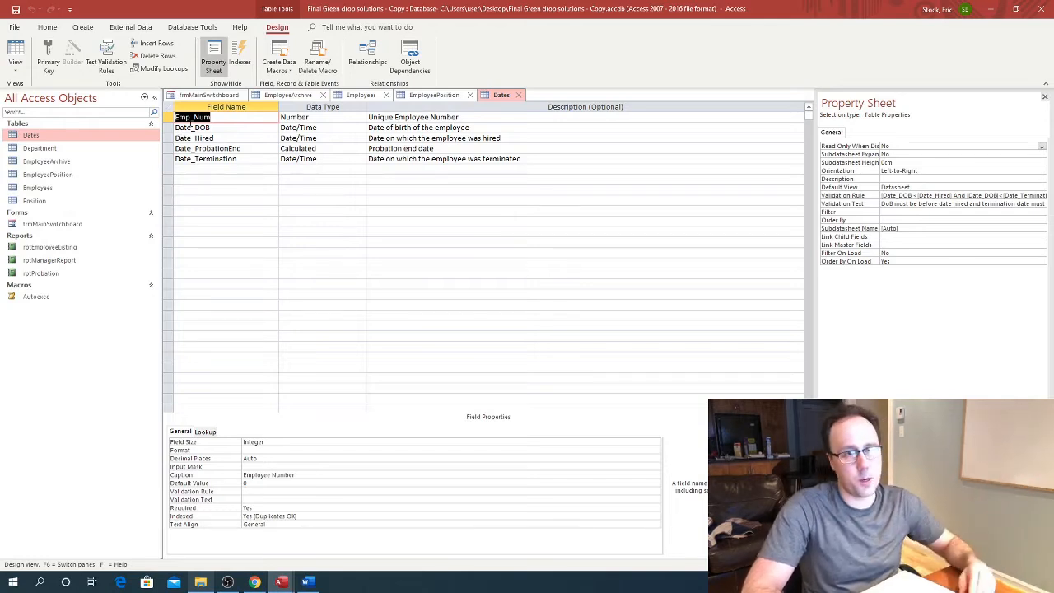
click(203, 128)
key(Down)
key(Down)
key(Down)
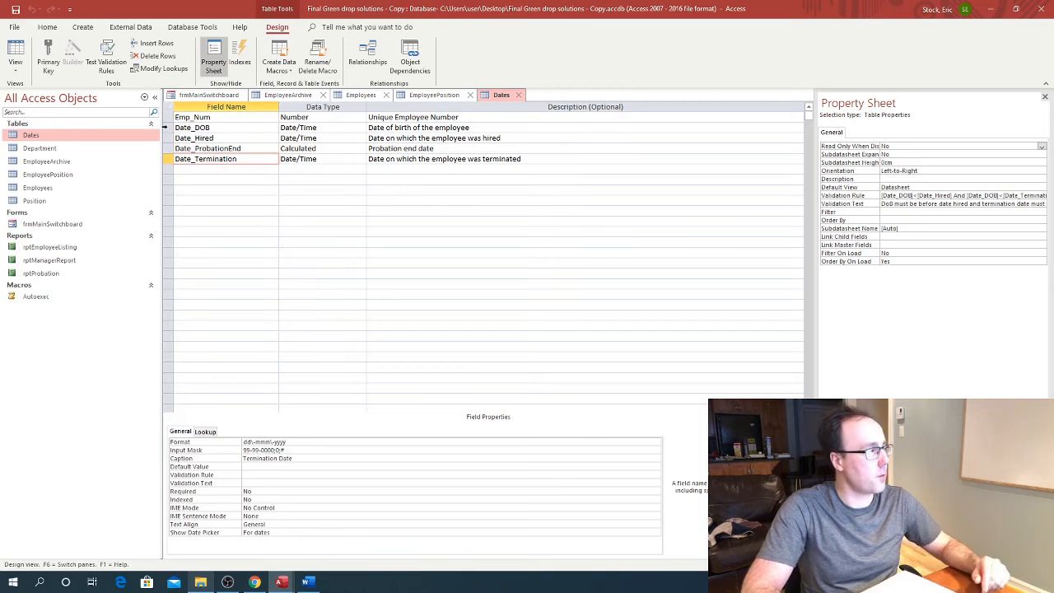
click(168, 127)
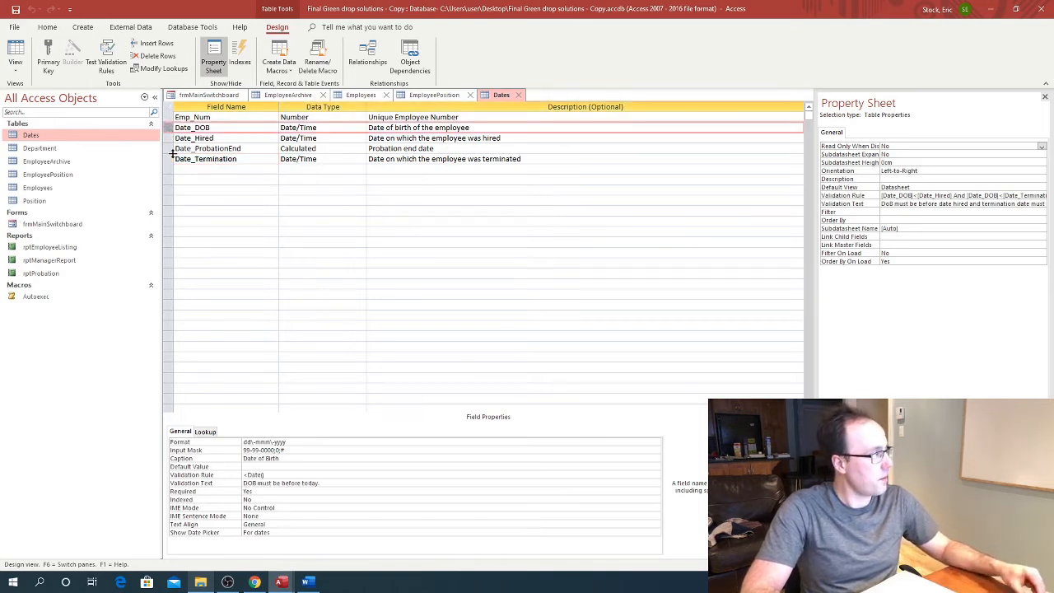
click(169, 159)
right_click(170, 159)
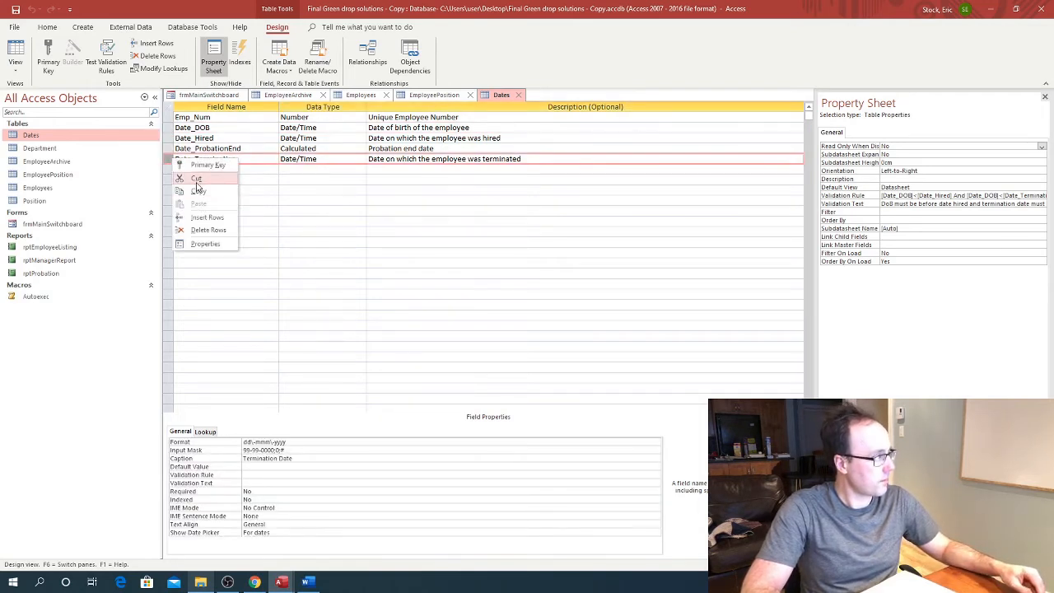
click(198, 191)
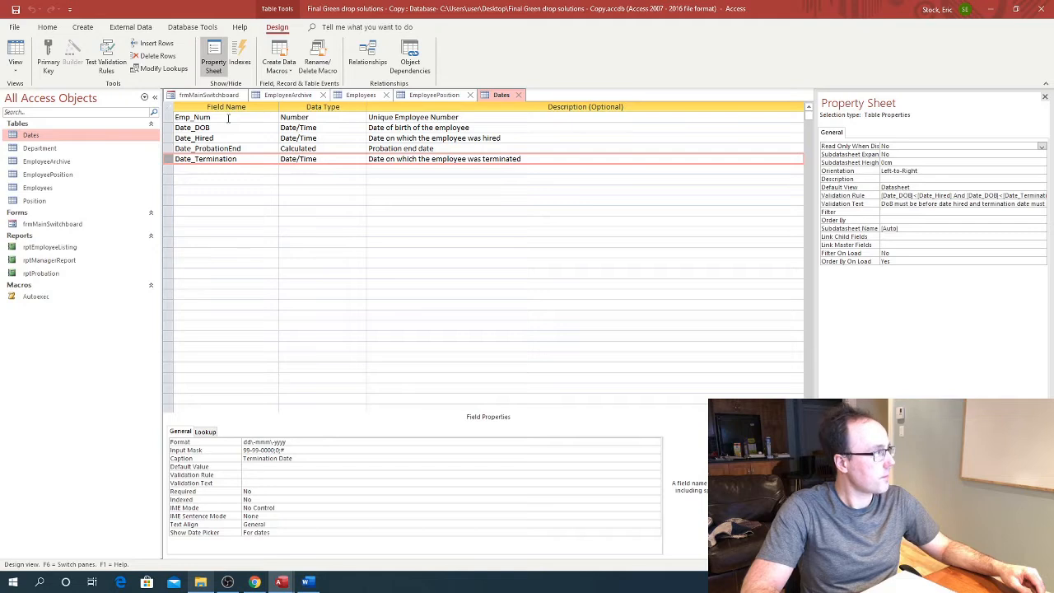
click(284, 96)
click(192, 252)
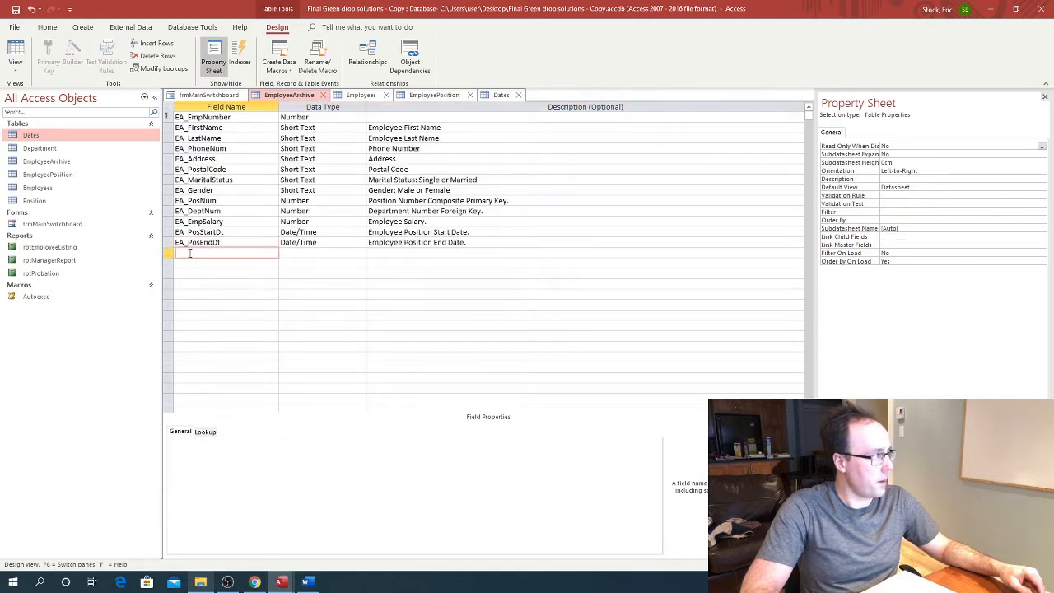
right_click(191, 252)
click(210, 294)
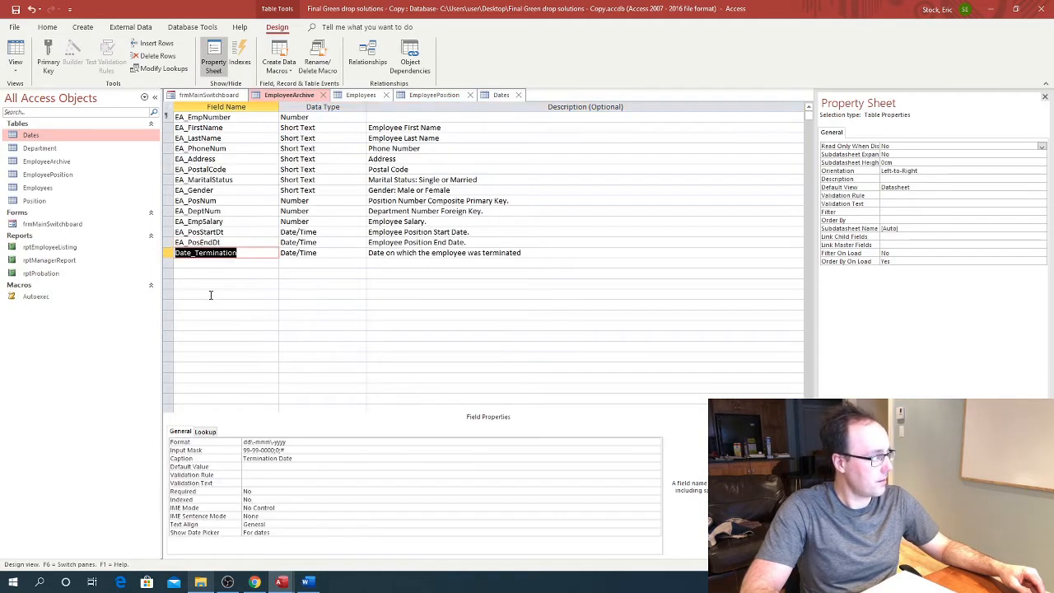
key(ctrl+z)
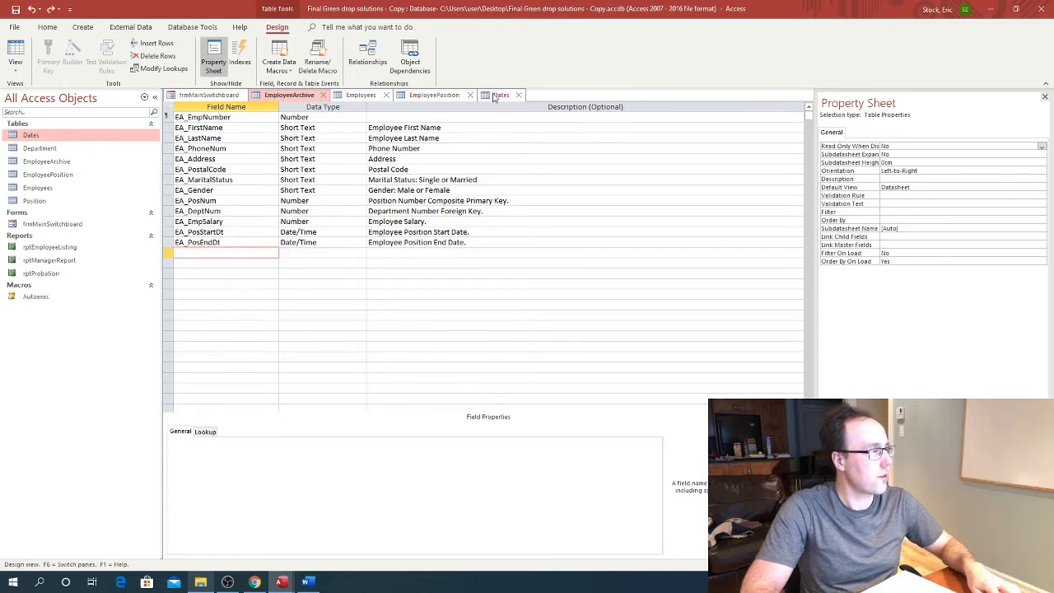
Copy the Date_DOB through Date_Termination fields from the Dates table into the EmployeeArchive table below EA_PosEndDt.
click(494, 95)
shift+click(169, 127)
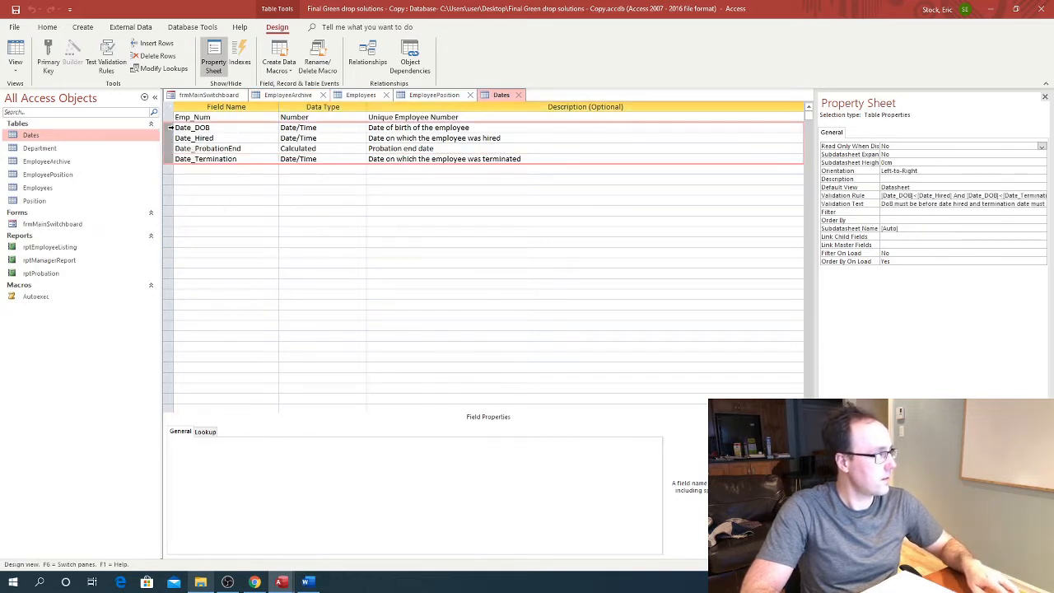
right_click(194, 137)
click(219, 169)
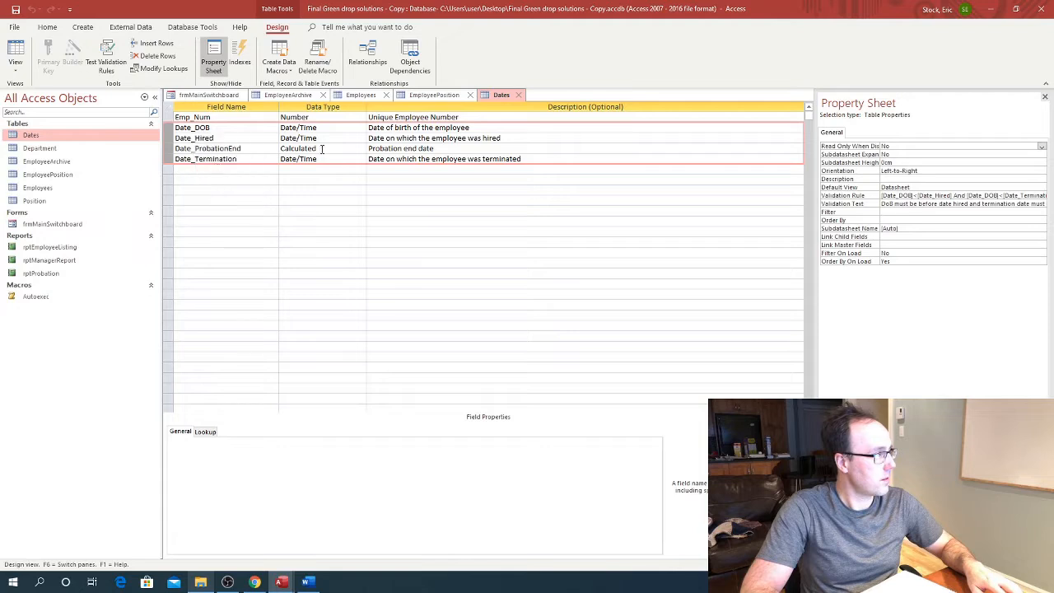
click(288, 95)
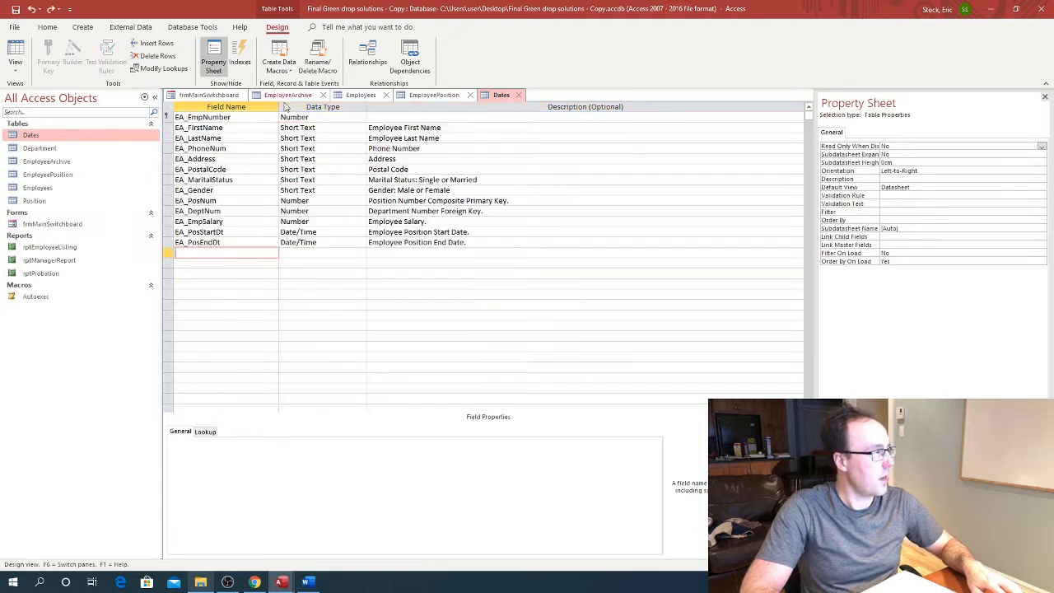
right_click(193, 254)
click(219, 298)
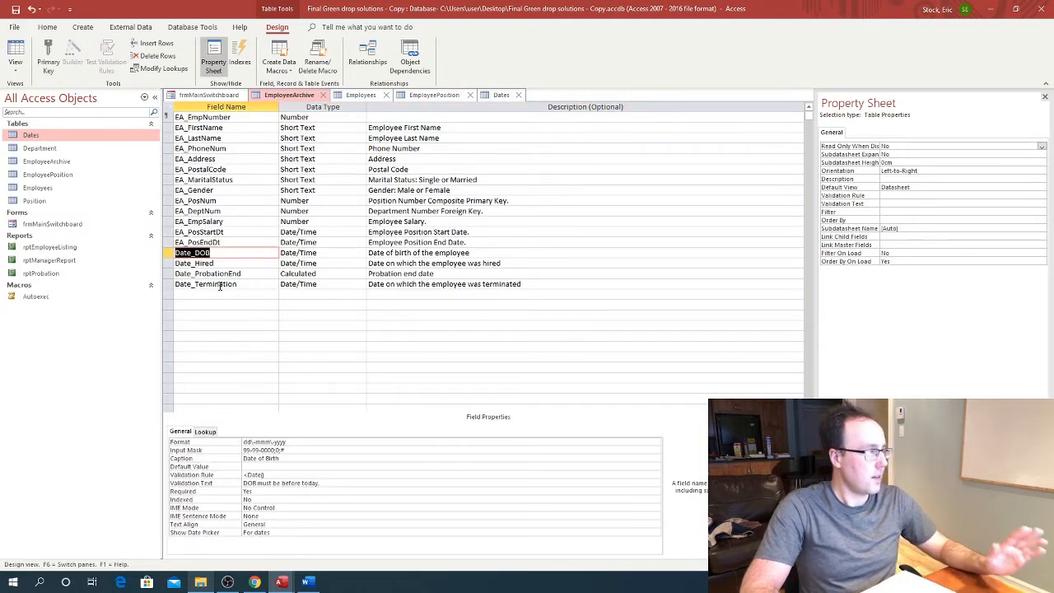
Replace the Date prefix with EA in the archive table's DOB, Hired, ProbationEnd and Termination field names.
click(184, 253)
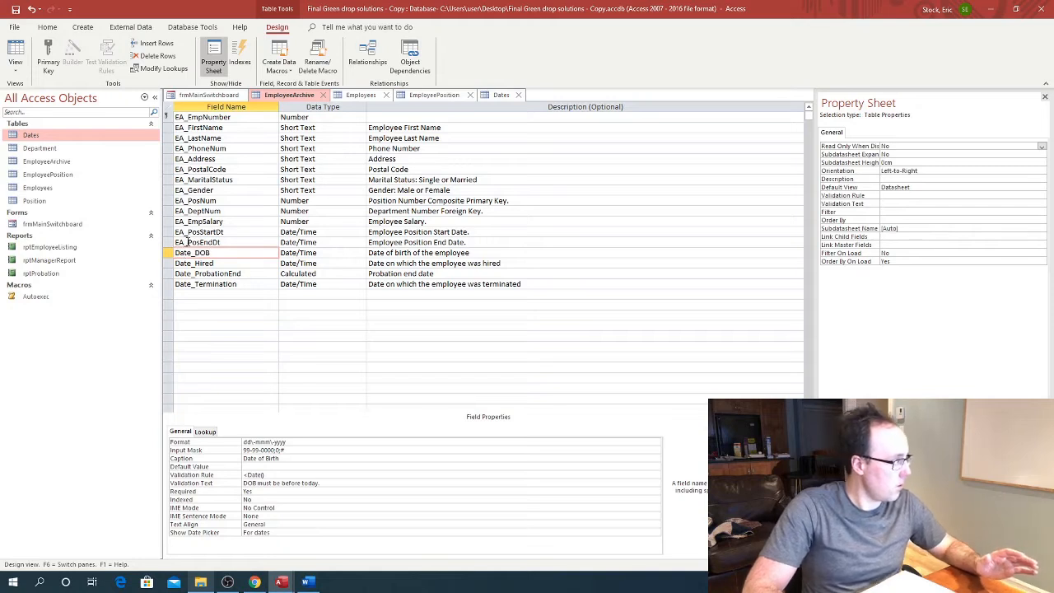
drag(188, 242, 174, 284)
key(ctrl+v)
key(ctrl+v)
key(ctrl+v)
key(ctrl+v)
Change the data type of the EA_ProbationEnd field to Date/Time.
click(243, 271)
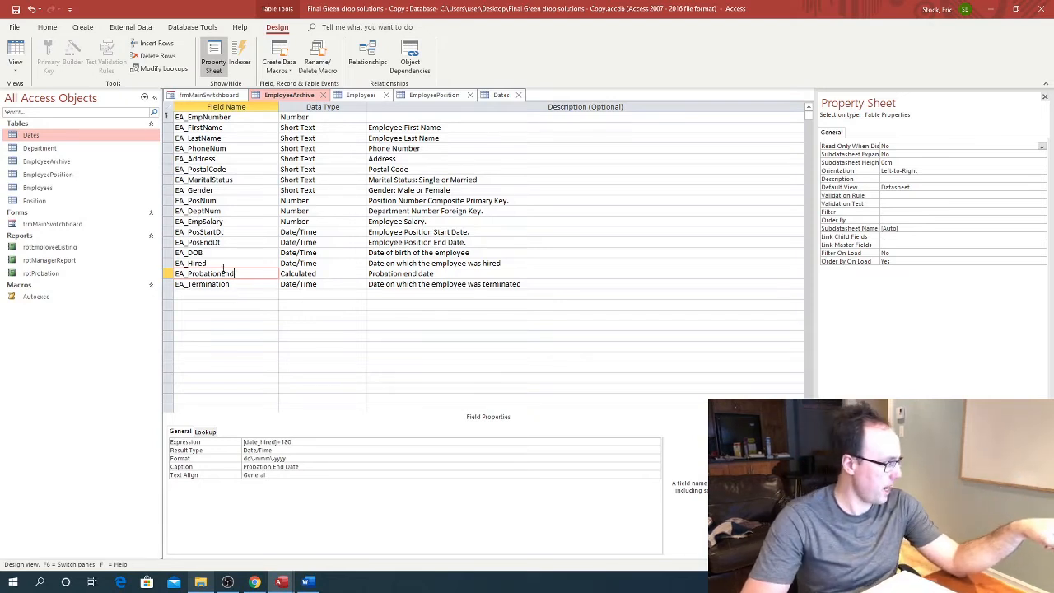
click(326, 273)
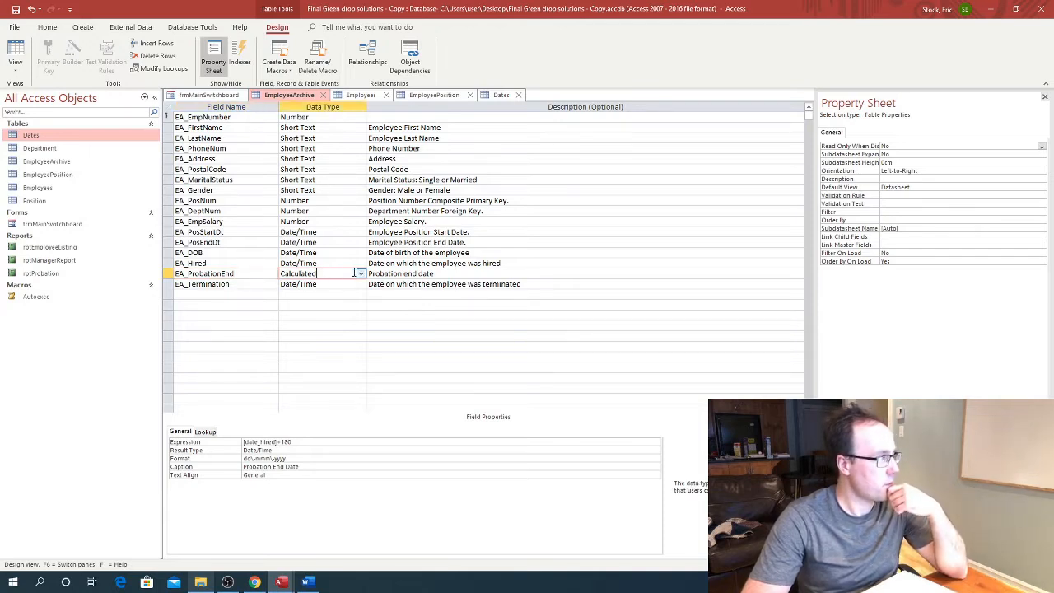
click(361, 273)
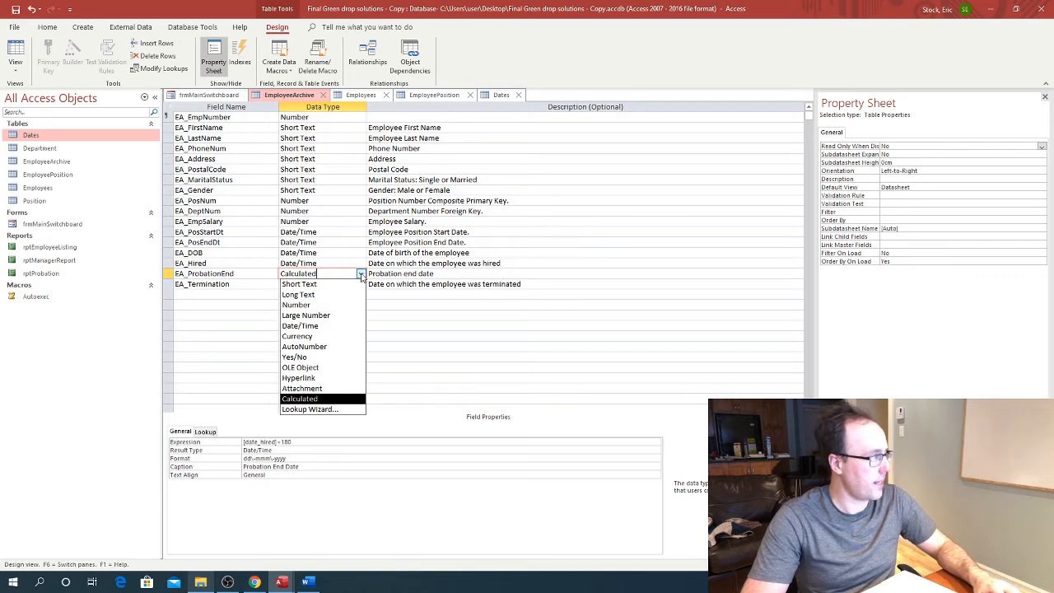
click(318, 326)
Check the properties of the EA_Hired and EA_DOB fields and try to save the EmployeeArchive table design.
click(307, 264)
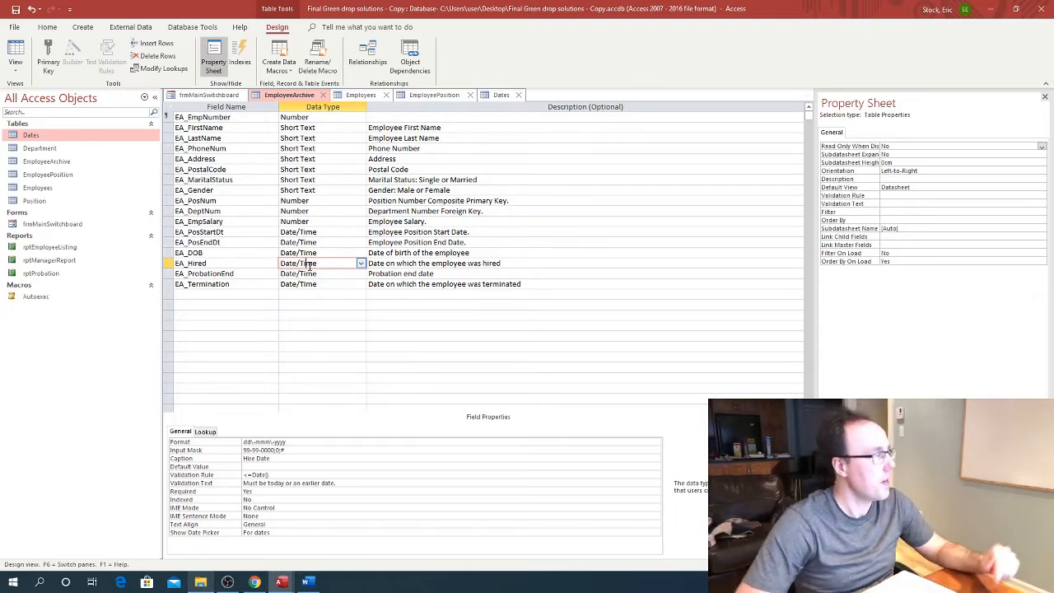
click(251, 250)
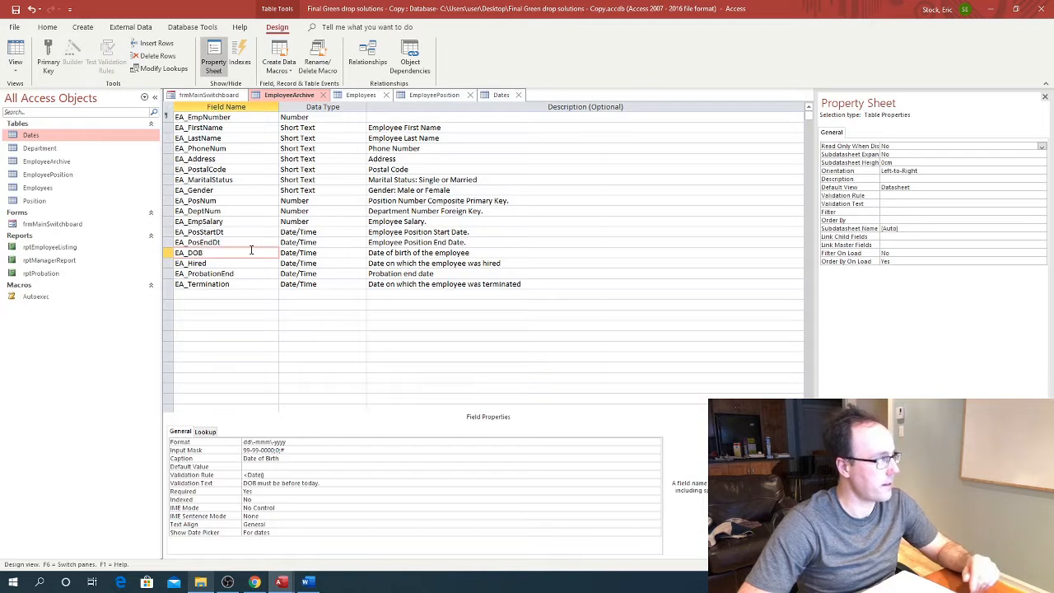
click(15, 8)
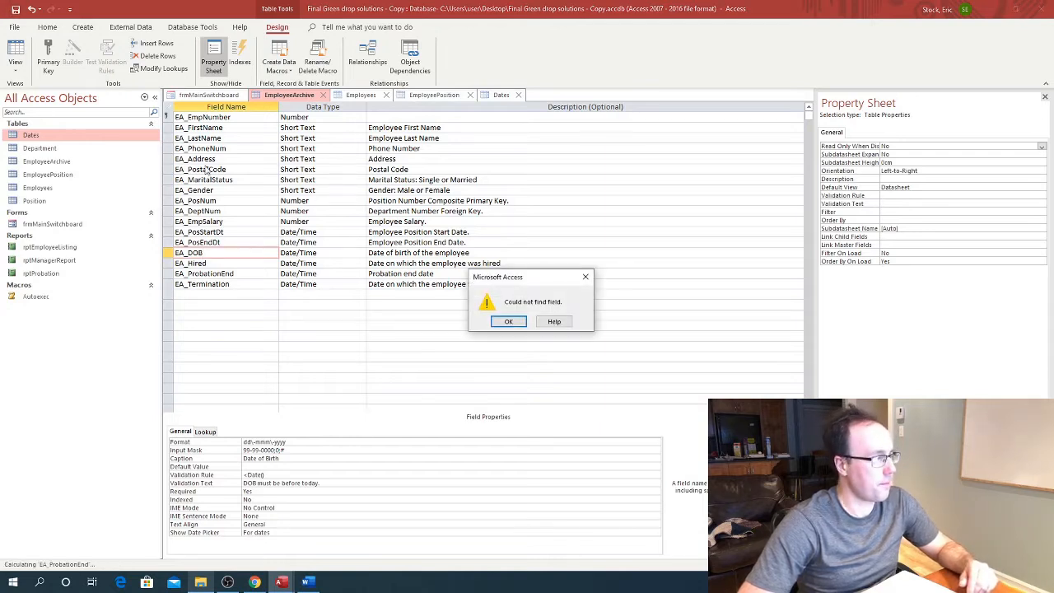
Replace the EA_ProbationEnd field in the EmployeeArchive table with a new Date/Time field named EA_ProbationEndDate, saving the table design.
click(506, 322)
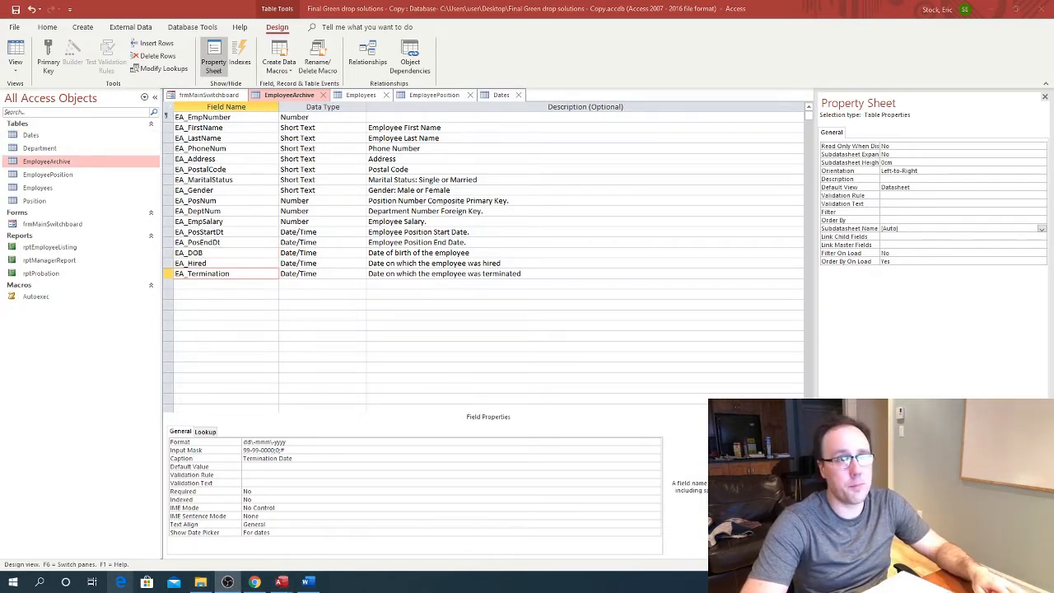
click(17, 17)
click(224, 282)
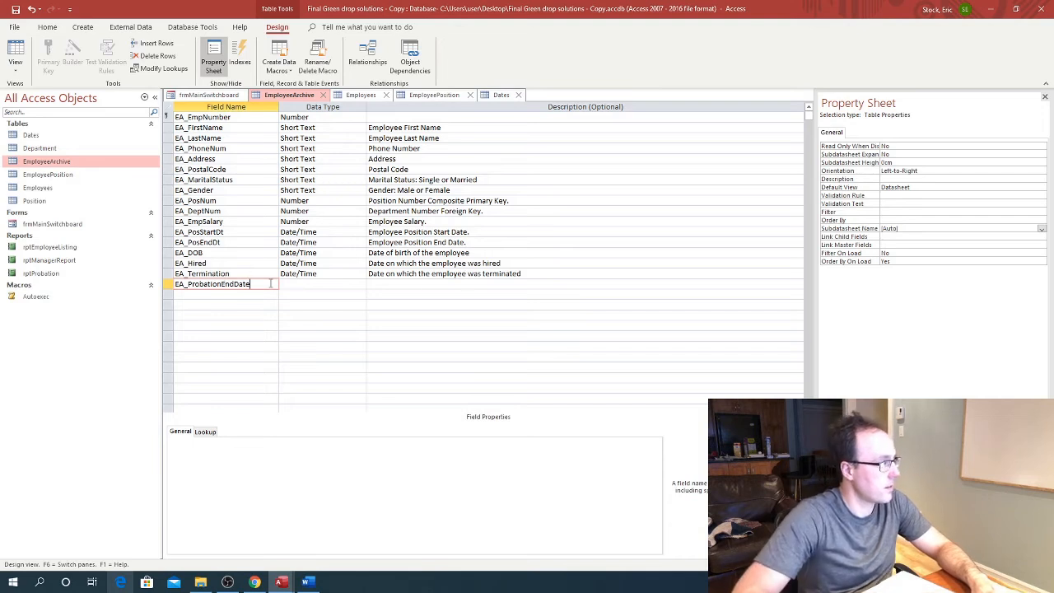
click(311, 284)
click(359, 284)
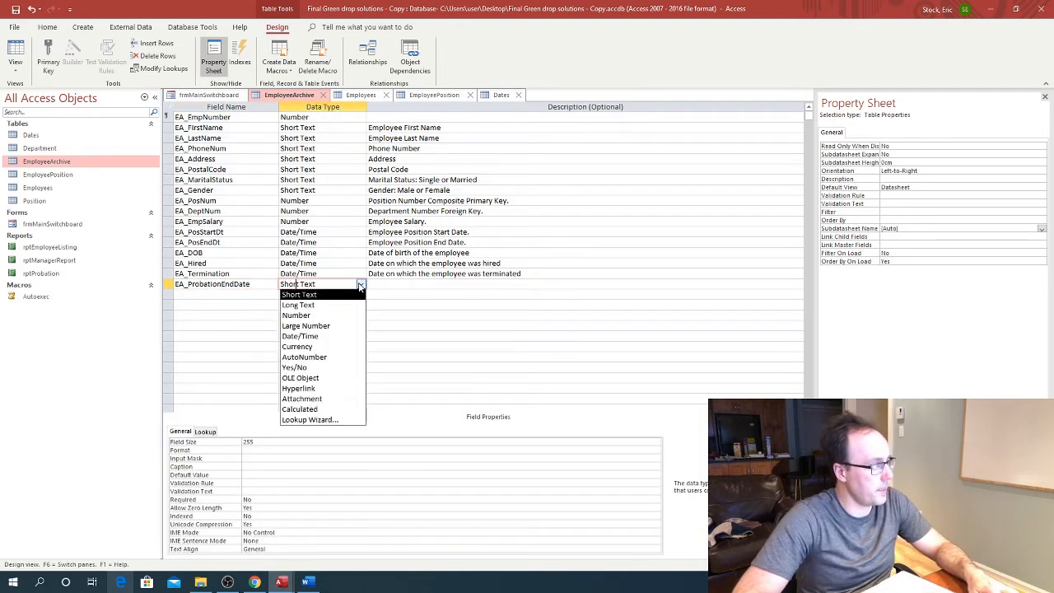
click(302, 337)
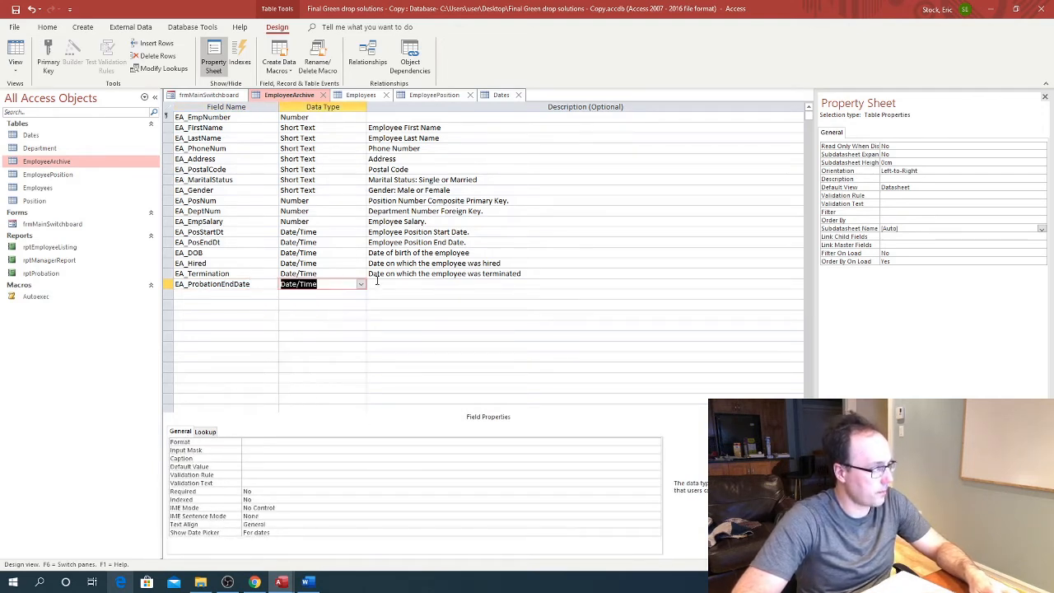
click(379, 283)
click(234, 295)
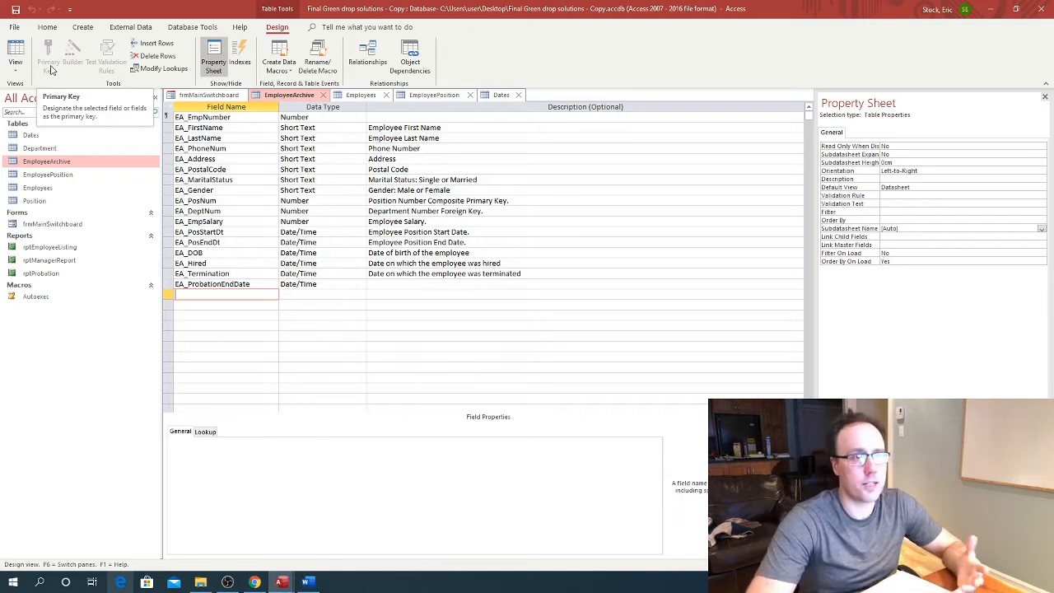
Create a new query in design view containing the Dates, Employees and EmployeePosition tables.
click(81, 29)
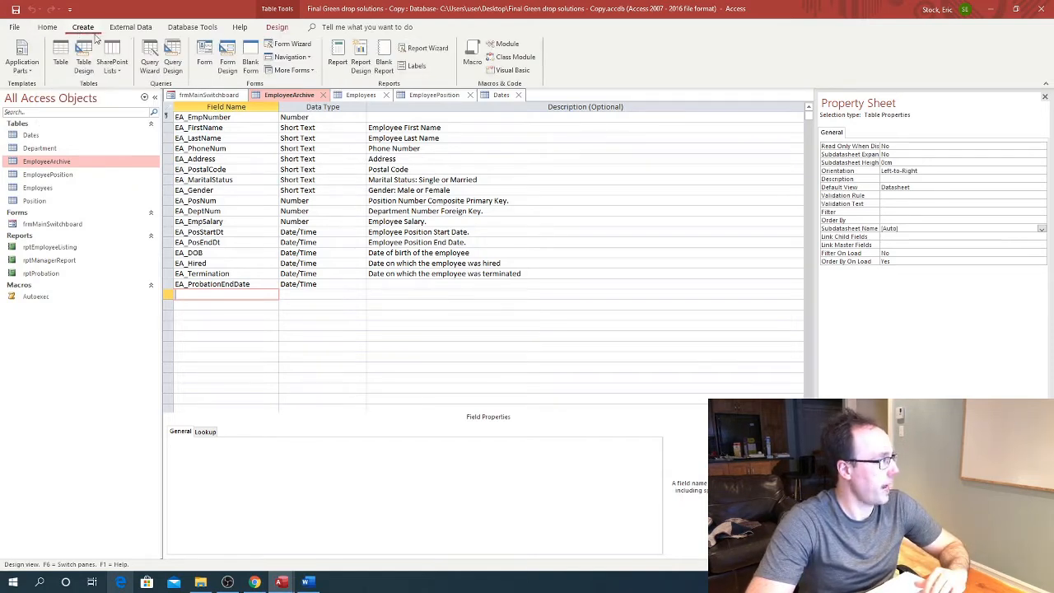
click(172, 54)
drag(483, 306, 610, 153)
click(659, 404)
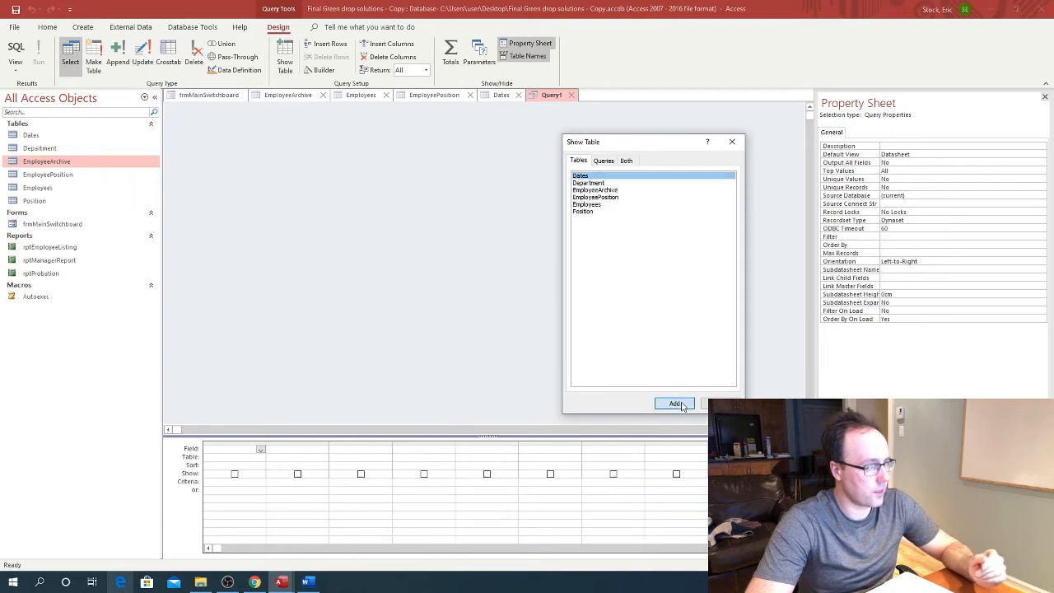
click(598, 205)
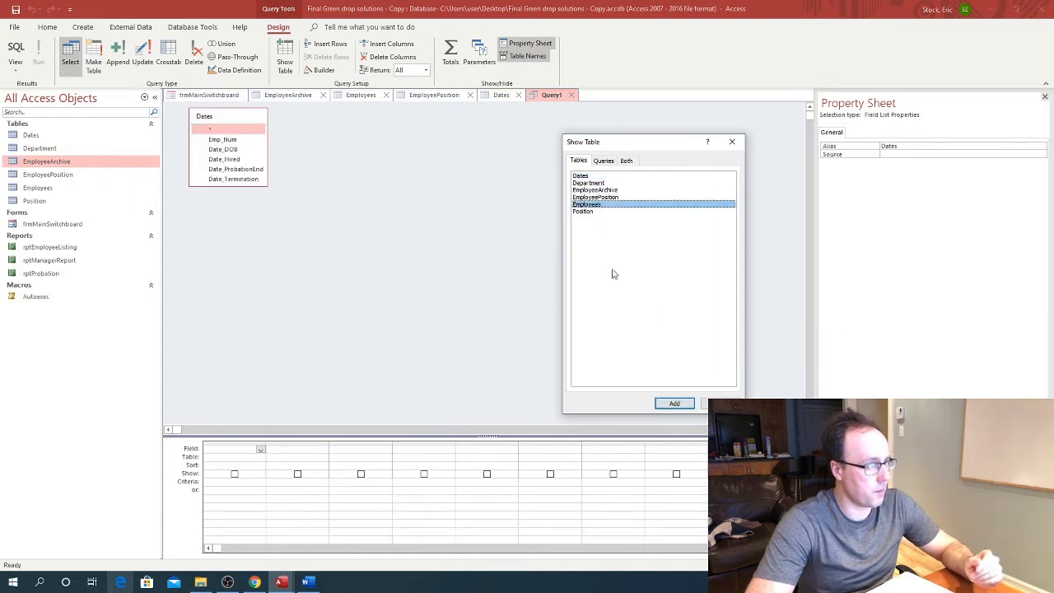
click(673, 404)
click(597, 197)
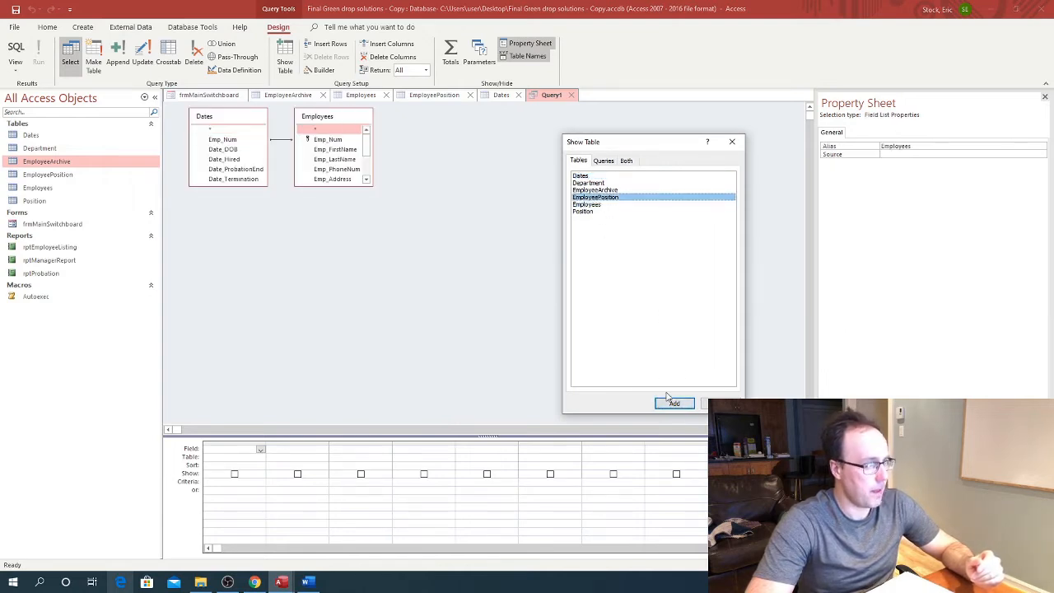
click(673, 404)
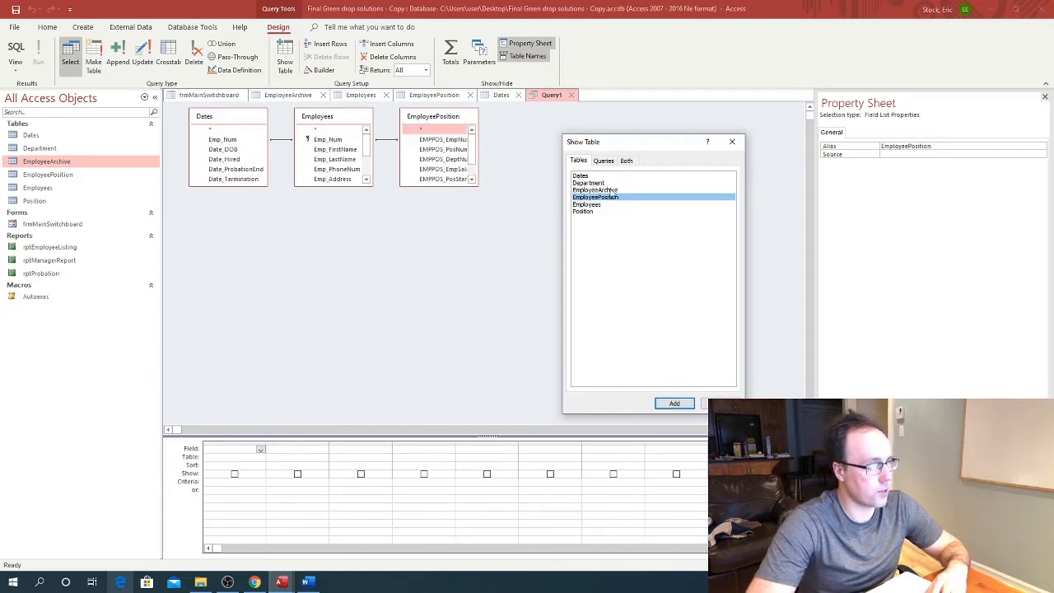
click(586, 211)
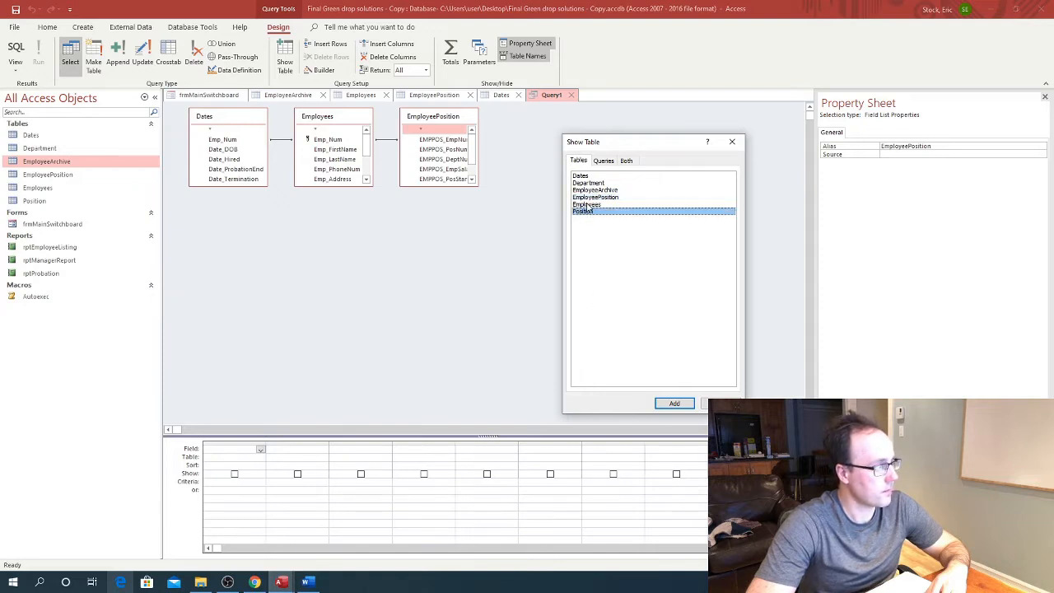
click(586, 204)
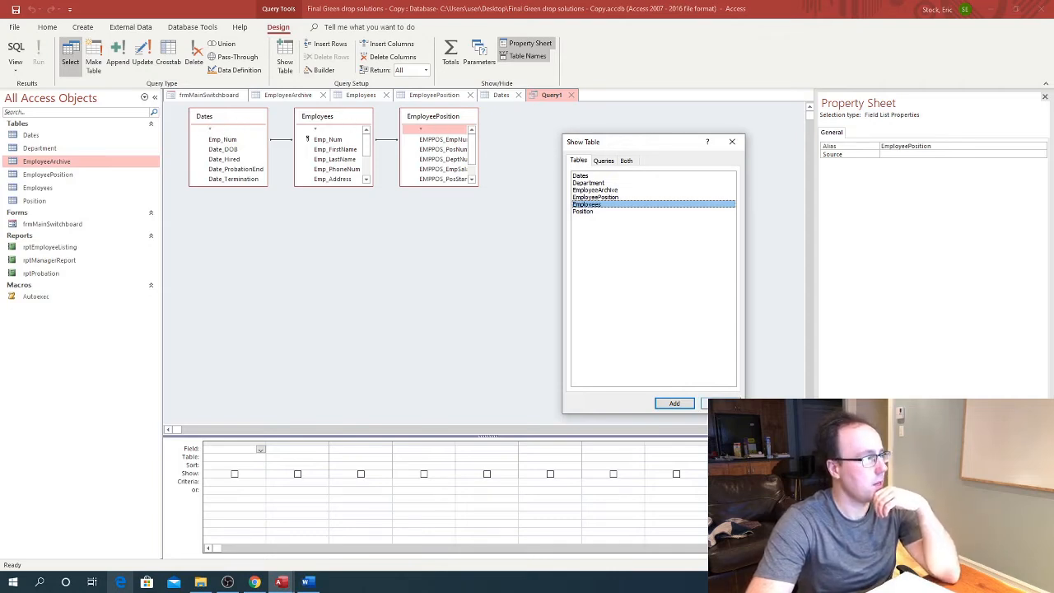
key(Escape)
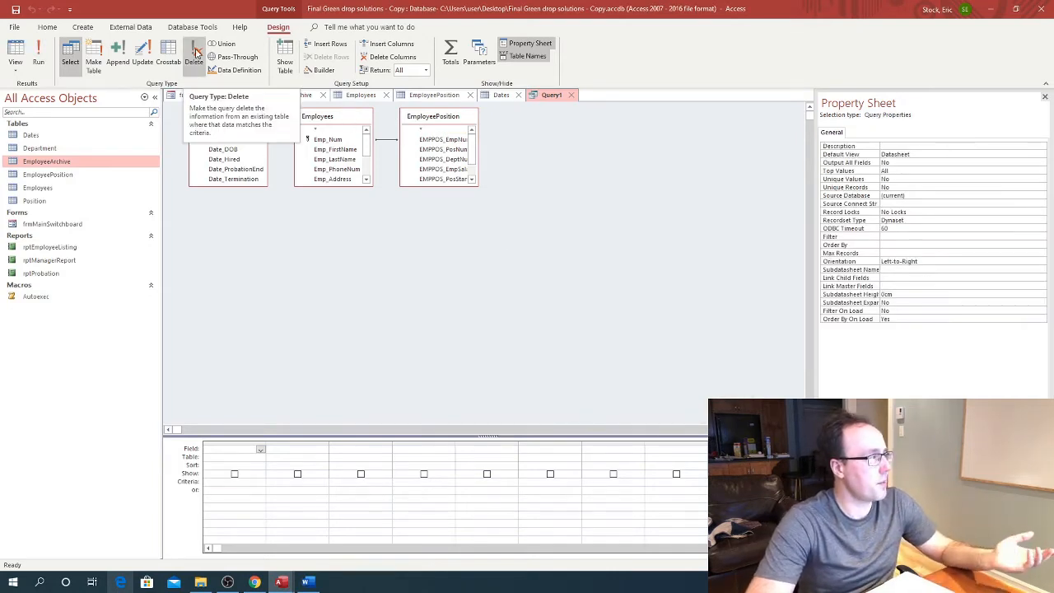
Make the query an append query that targets the EmployeeArchive table in the current database.
click(120, 58)
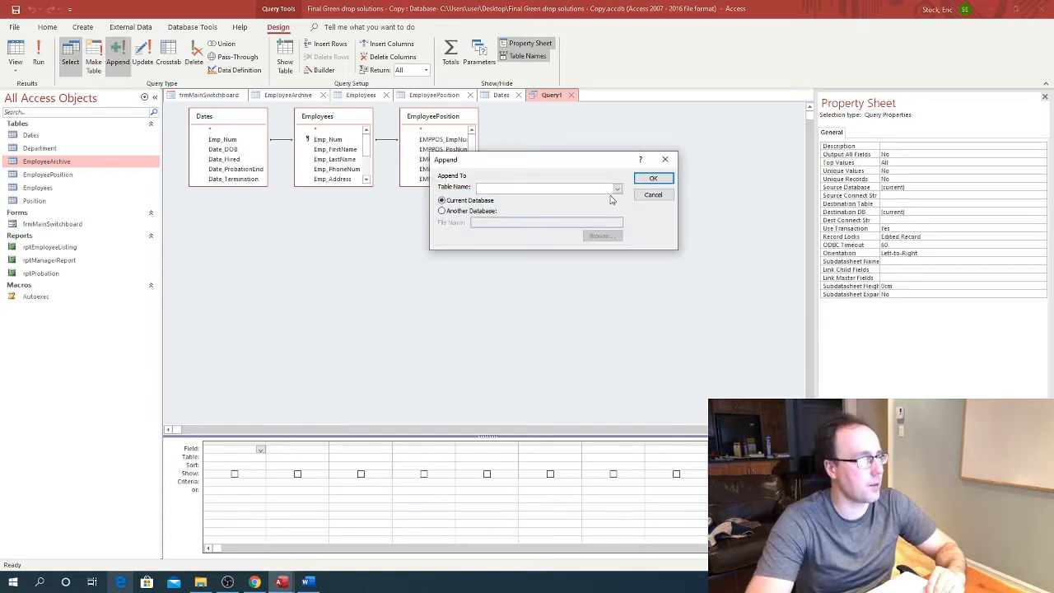
click(616, 189)
click(522, 214)
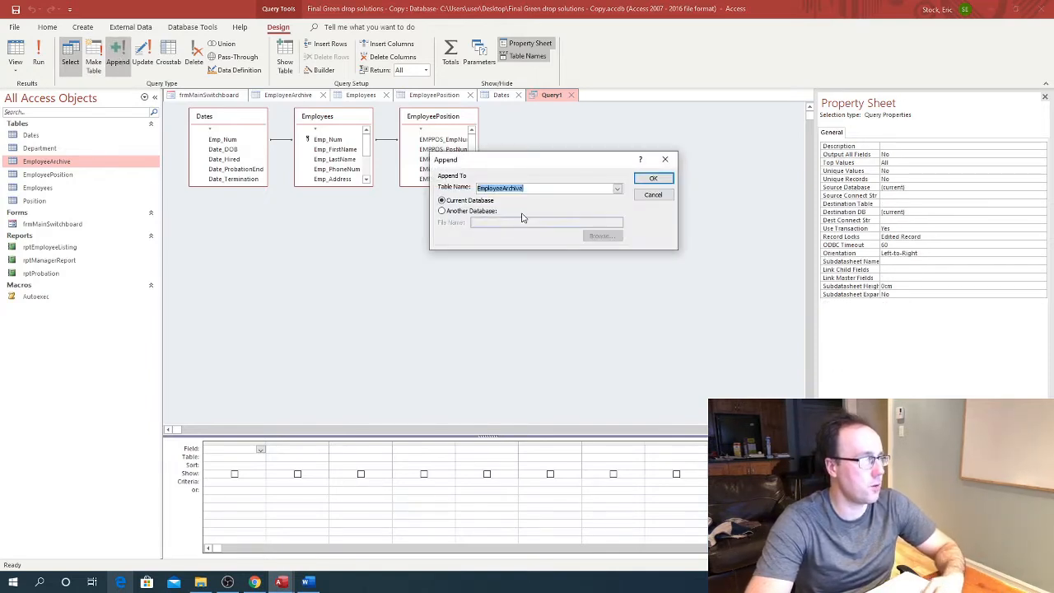
click(650, 180)
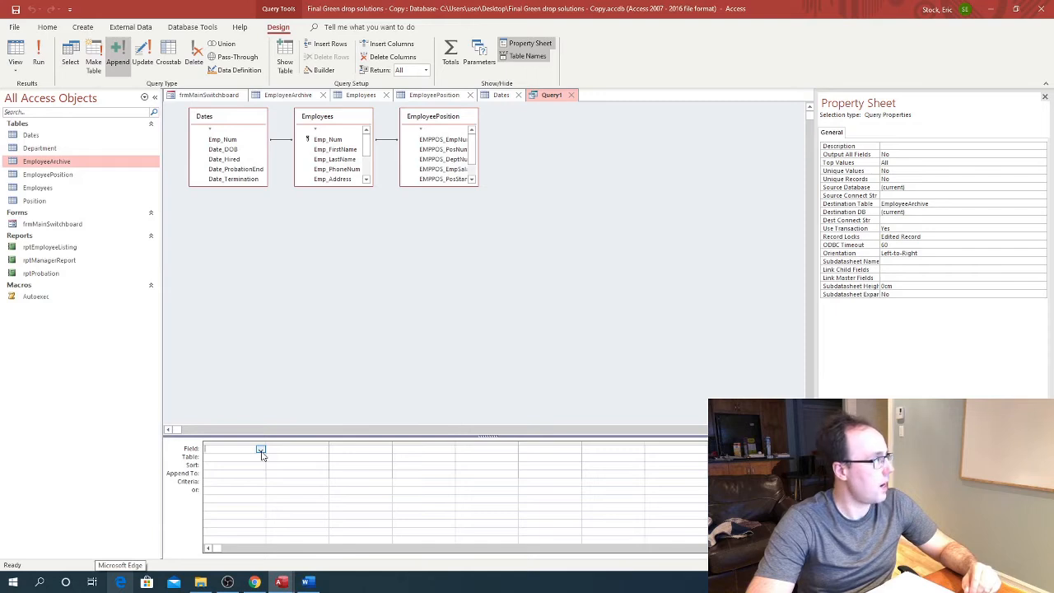
Save the append query as qryAppendToArchive.
click(14, 9)
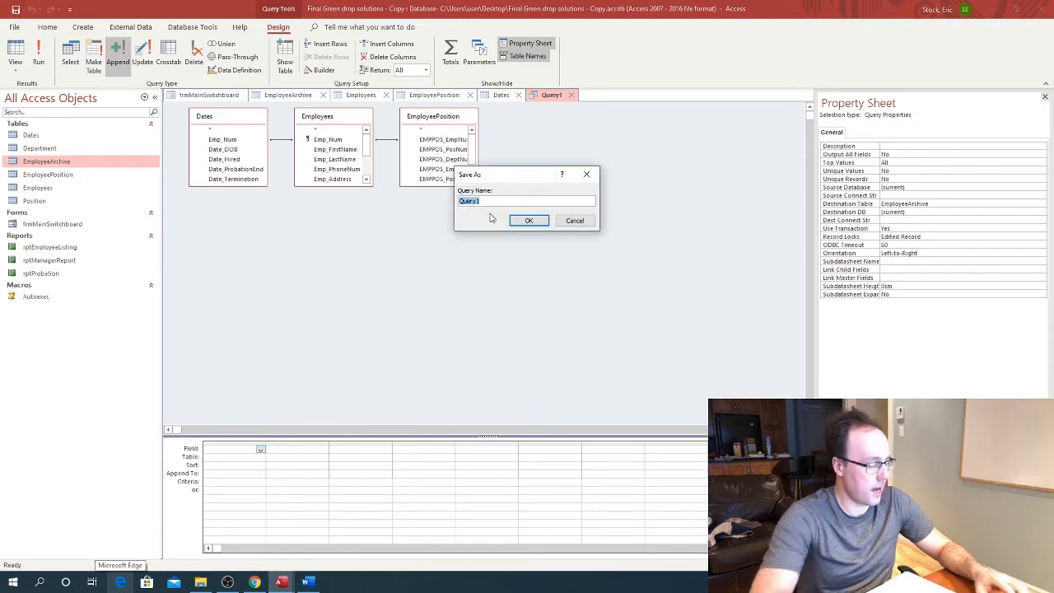
text(qryAppendToArchive)
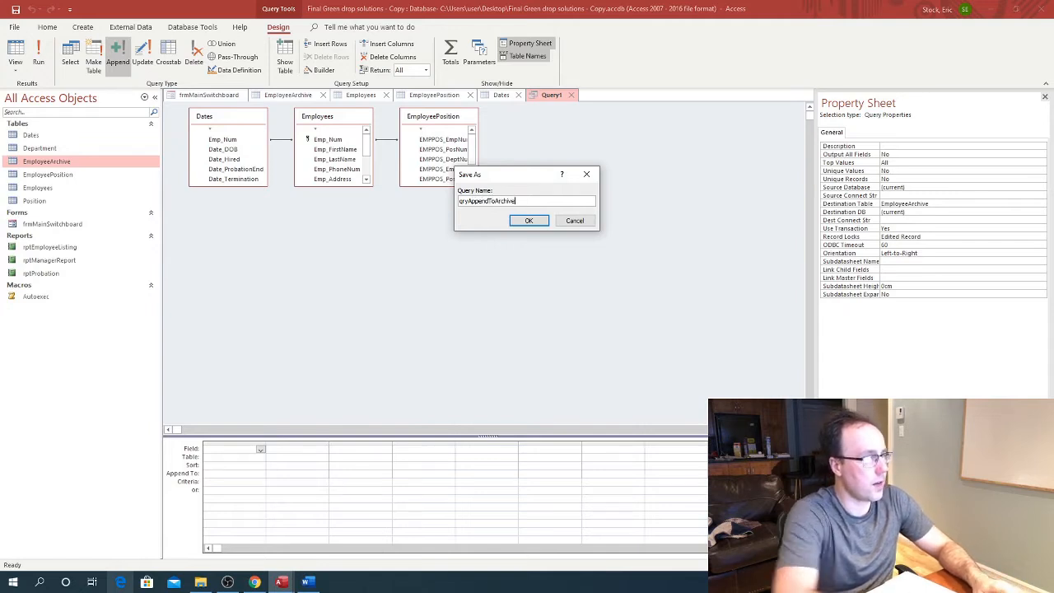
click(529, 221)
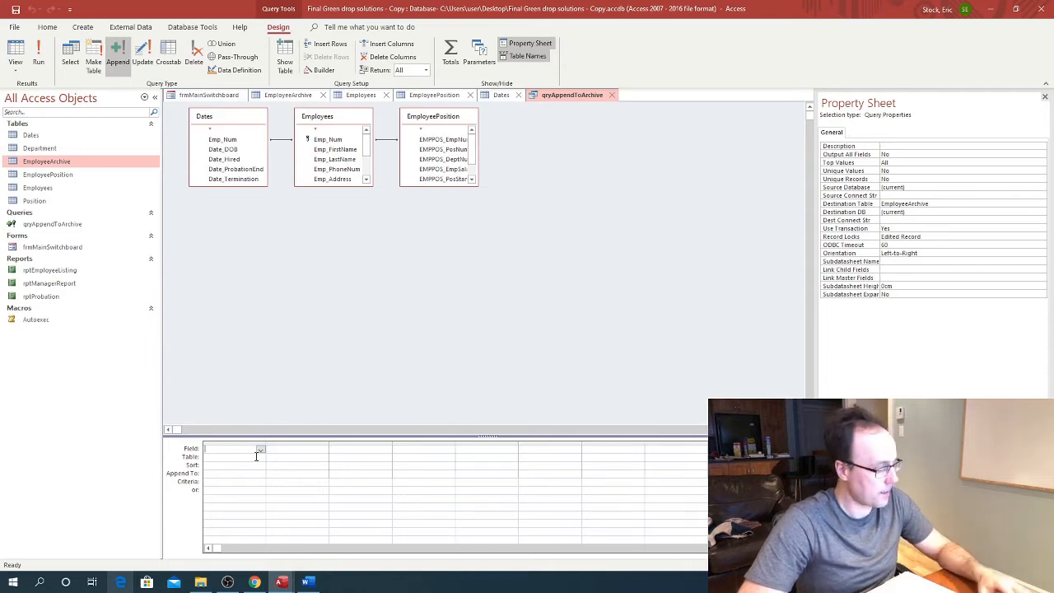
Add Emp_Num from the Employees table as the query's first field and append it to EA_EmpNumber.
click(260, 451)
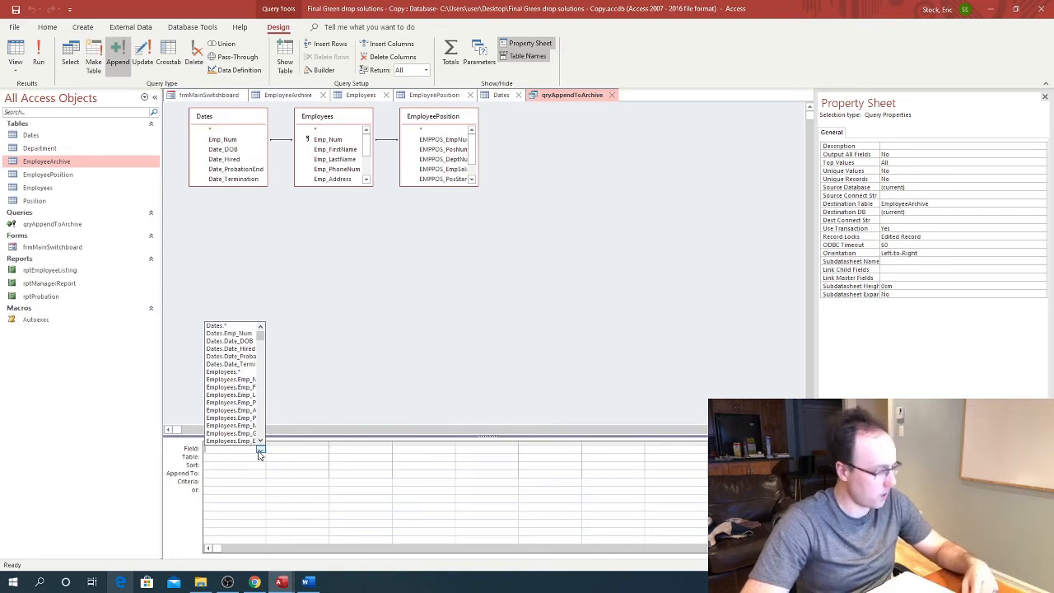
click(244, 382)
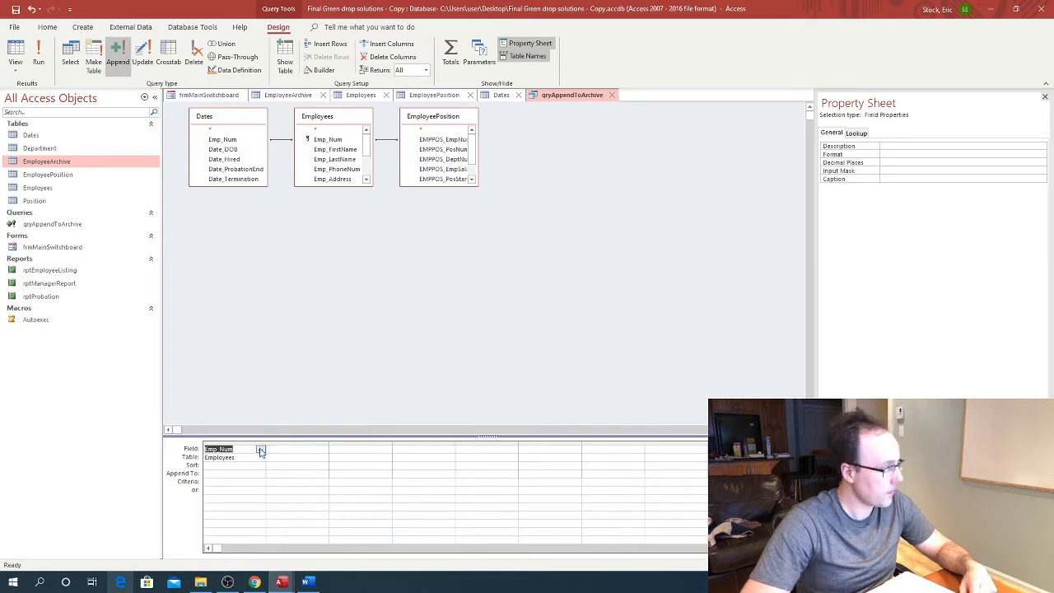
click(247, 475)
click(260, 476)
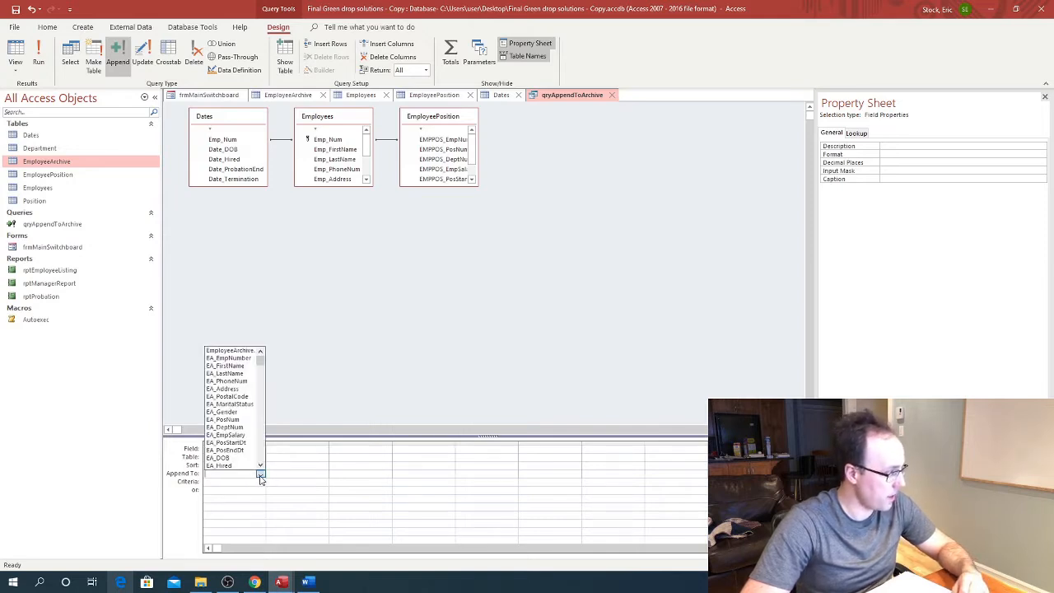
click(238, 358)
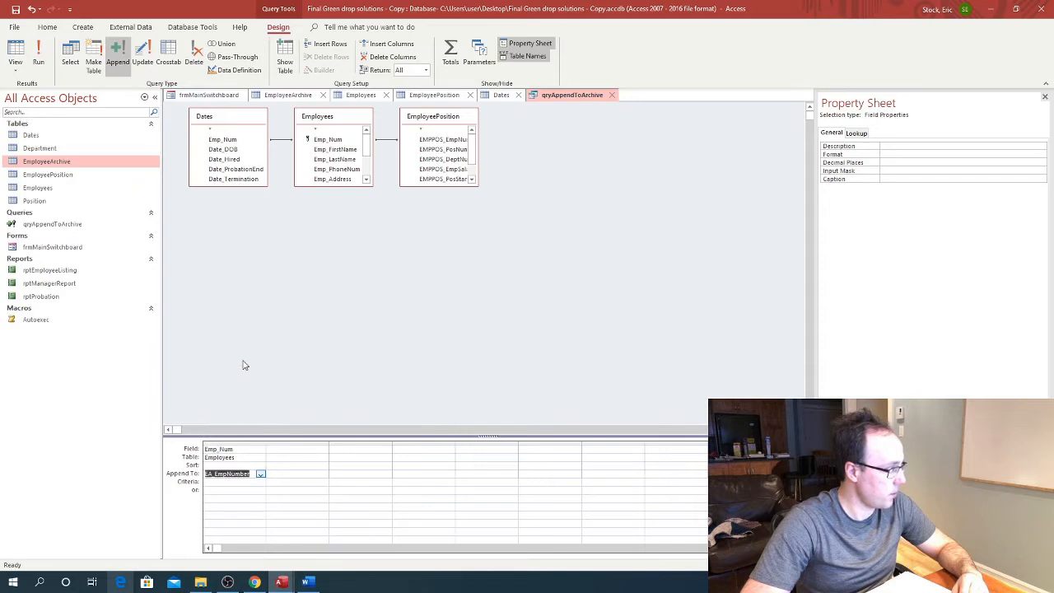
Add Emp_FirstName from the Employees table as the second query field and append it to EA_FirstName.
click(319, 451)
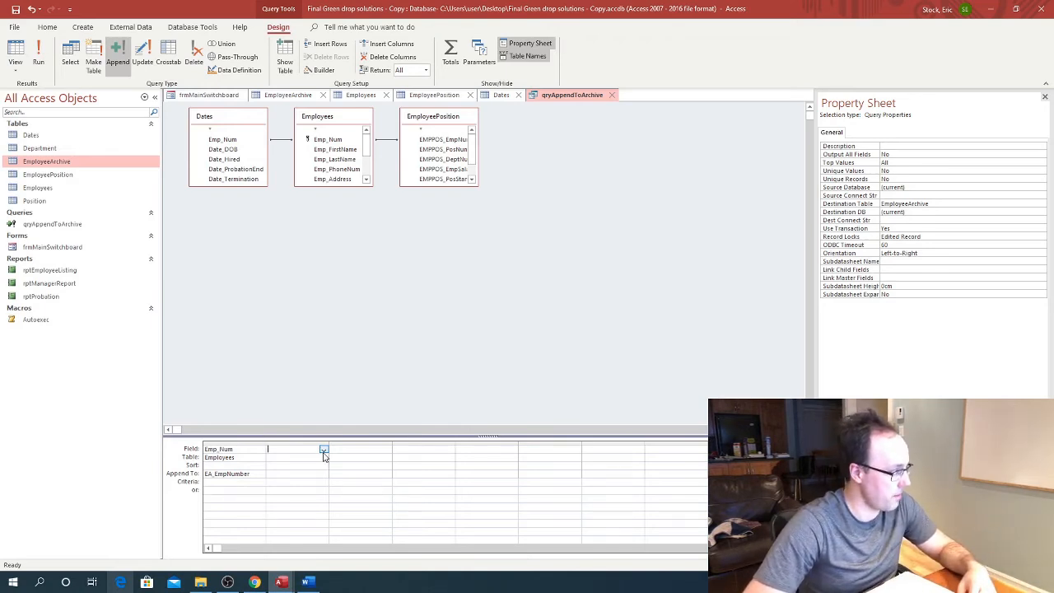
click(324, 450)
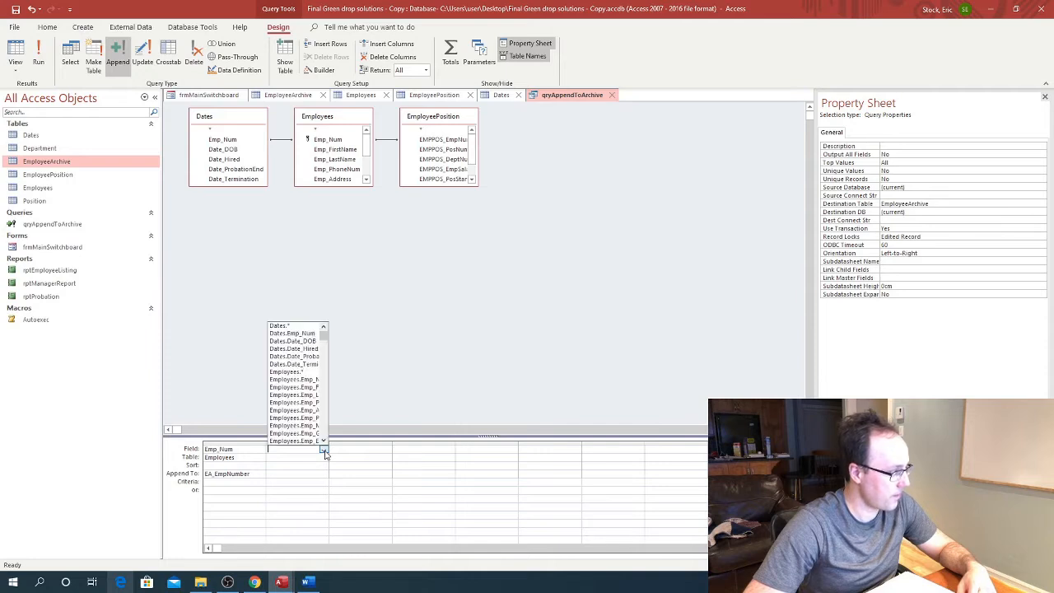
click(305, 388)
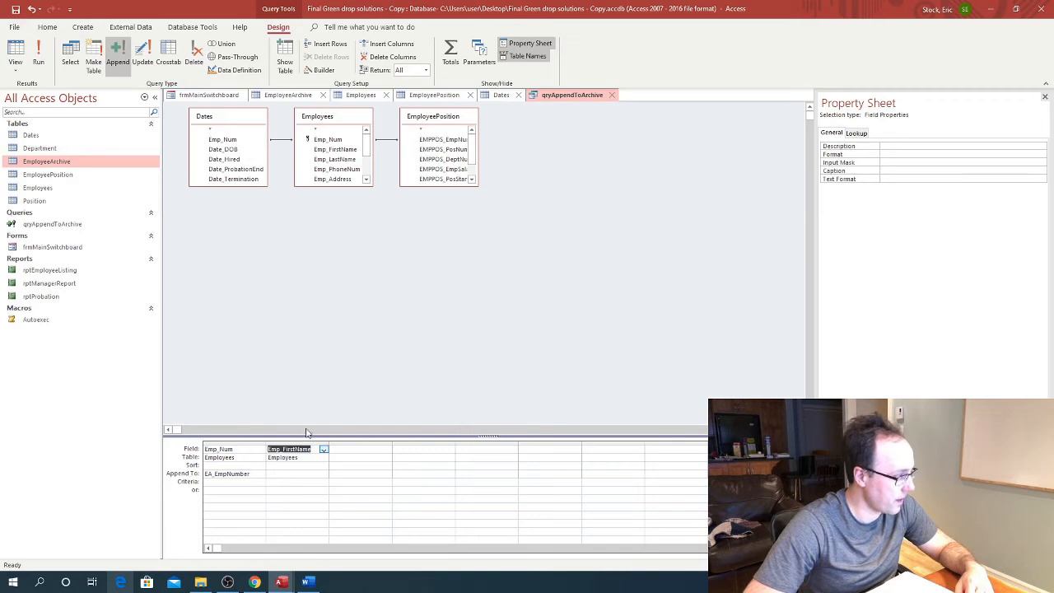
click(300, 474)
click(323, 475)
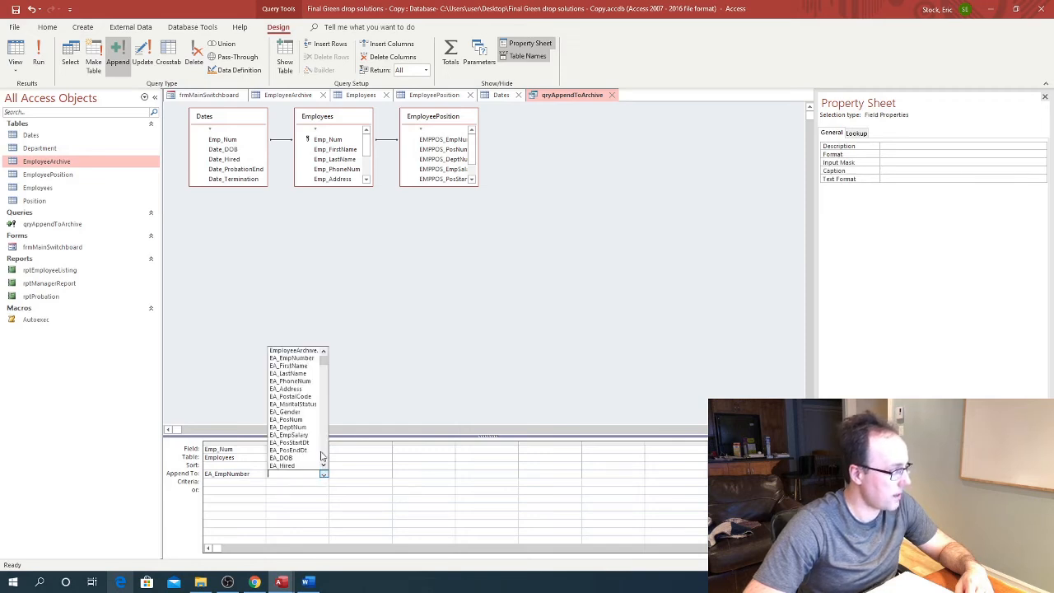
click(291, 367)
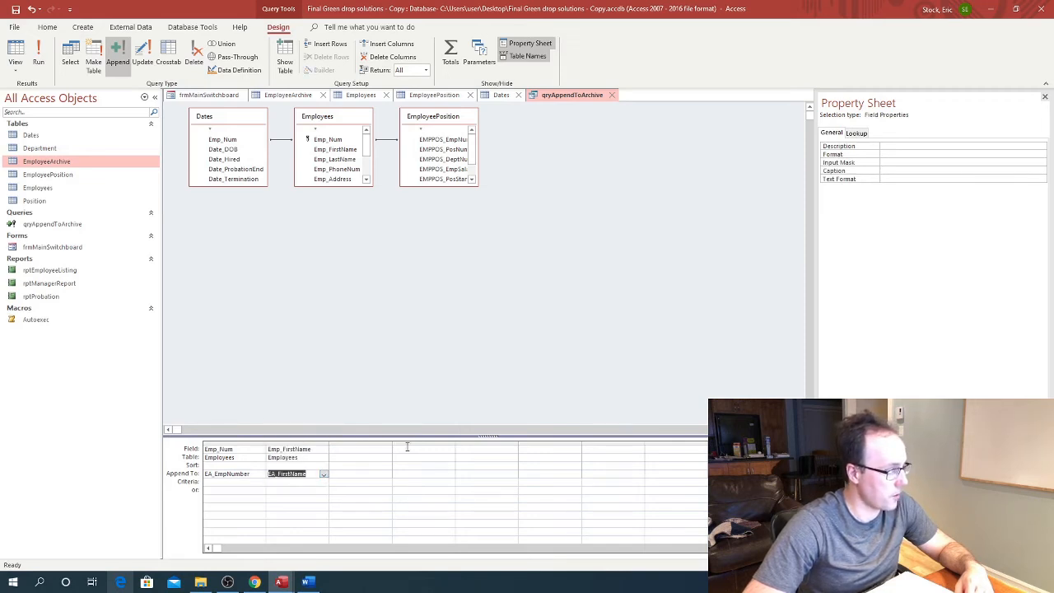
Add Emp_LastName from the Employees table as the third query field and append it to EA_LastName.
click(371, 450)
click(386, 450)
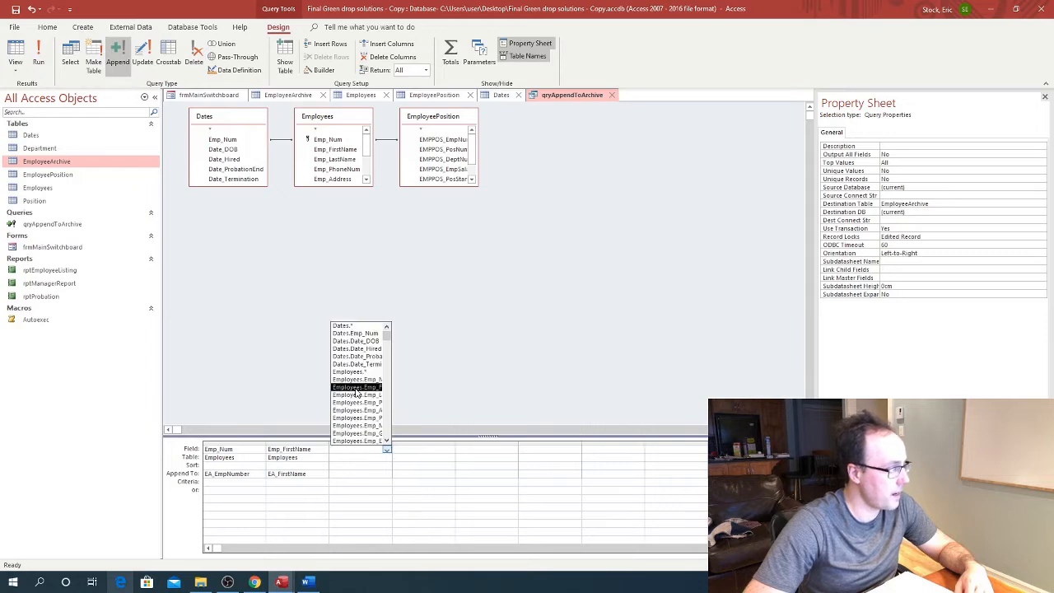
click(357, 394)
click(388, 478)
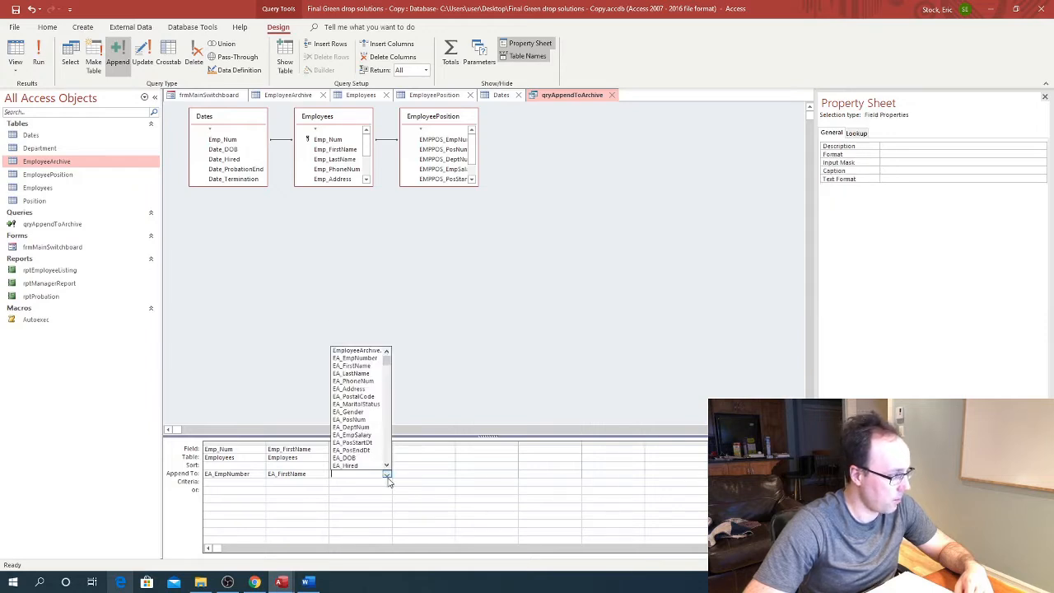
click(359, 378)
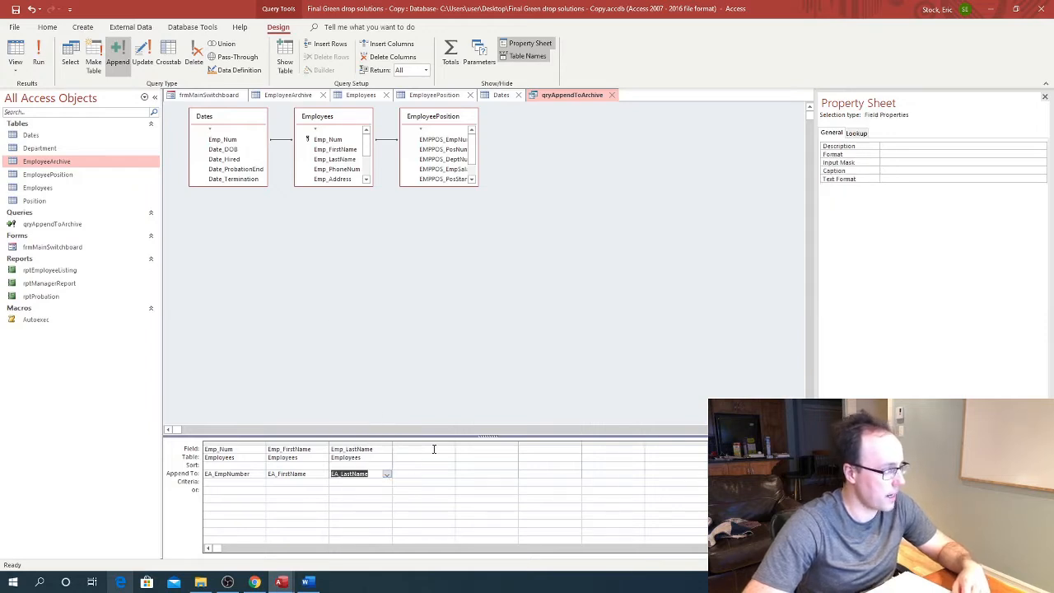
Add Emp_Address from the Employees table as the fourth query field and append it to EA_Address.
click(434, 448)
click(449, 450)
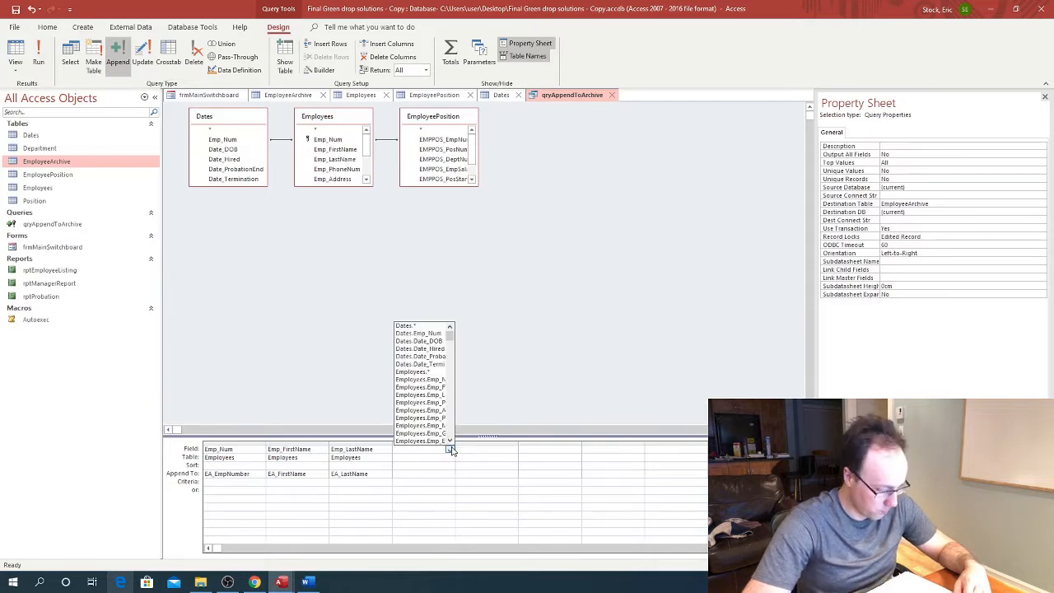
click(421, 410)
click(420, 475)
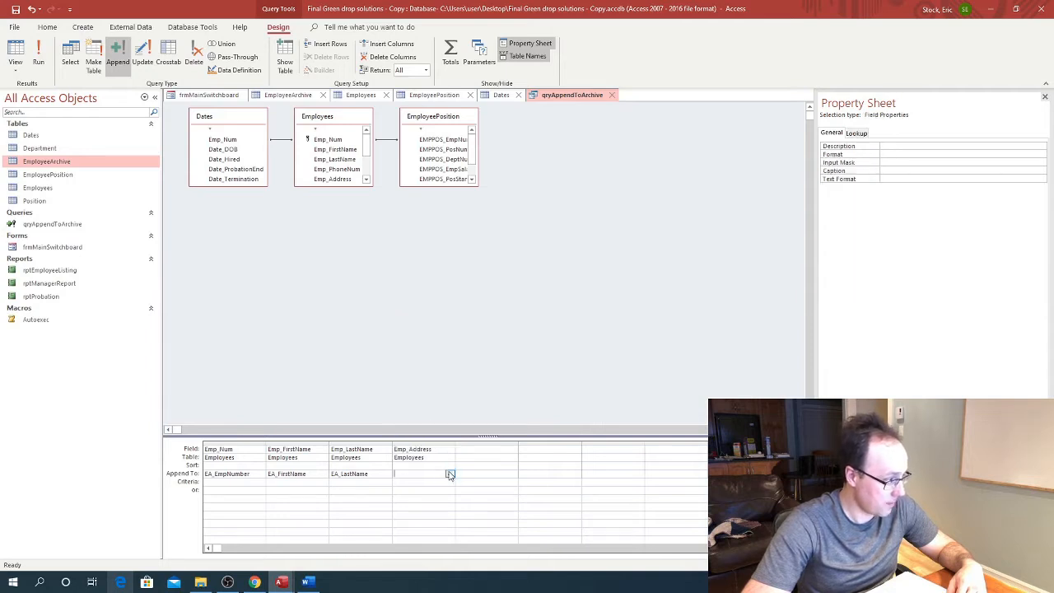
click(450, 474)
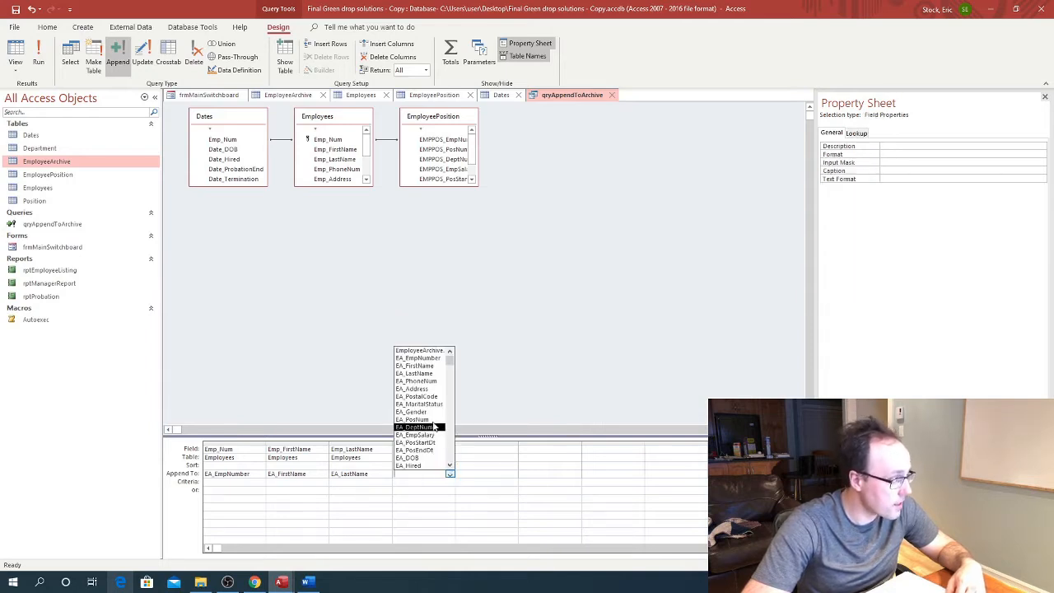
click(422, 389)
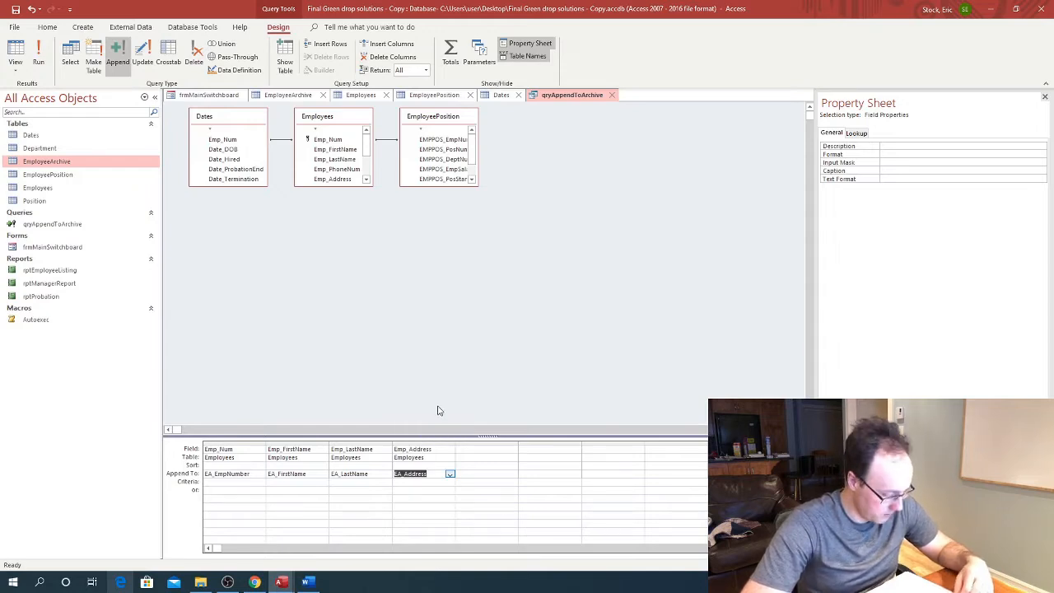
Add Emp_PhoneNum from the Employees table as the fifth query field and append it to EA_PhoneNum.
click(502, 449)
click(512, 448)
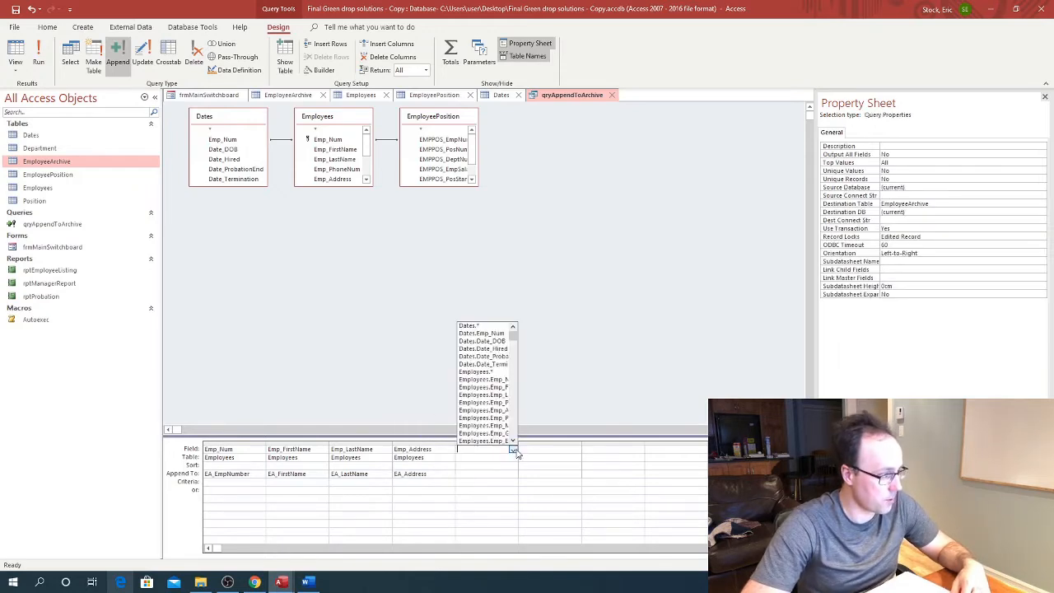
click(484, 404)
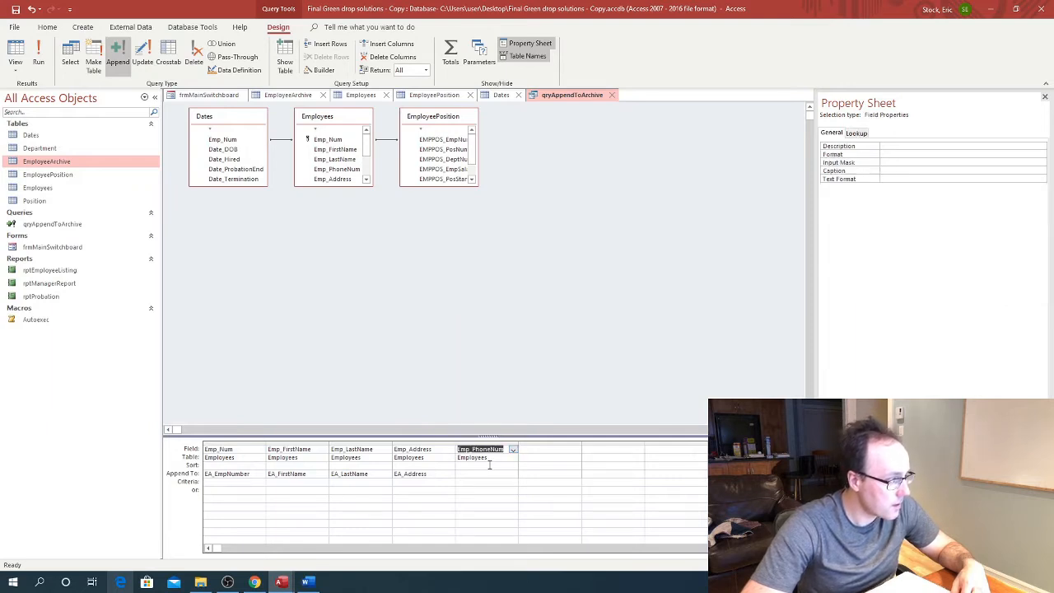
click(491, 473)
click(512, 474)
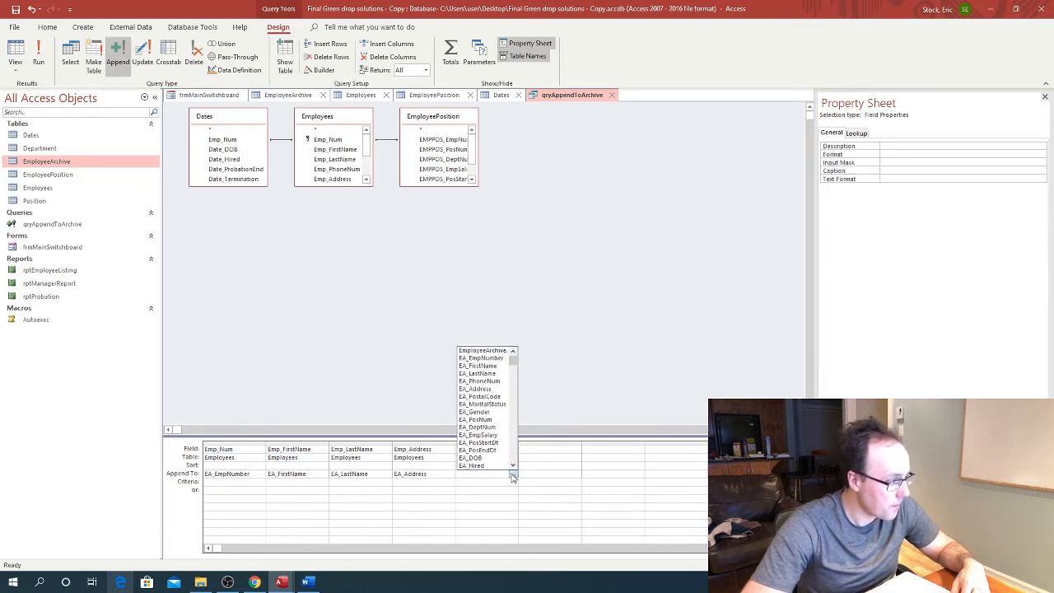
click(483, 381)
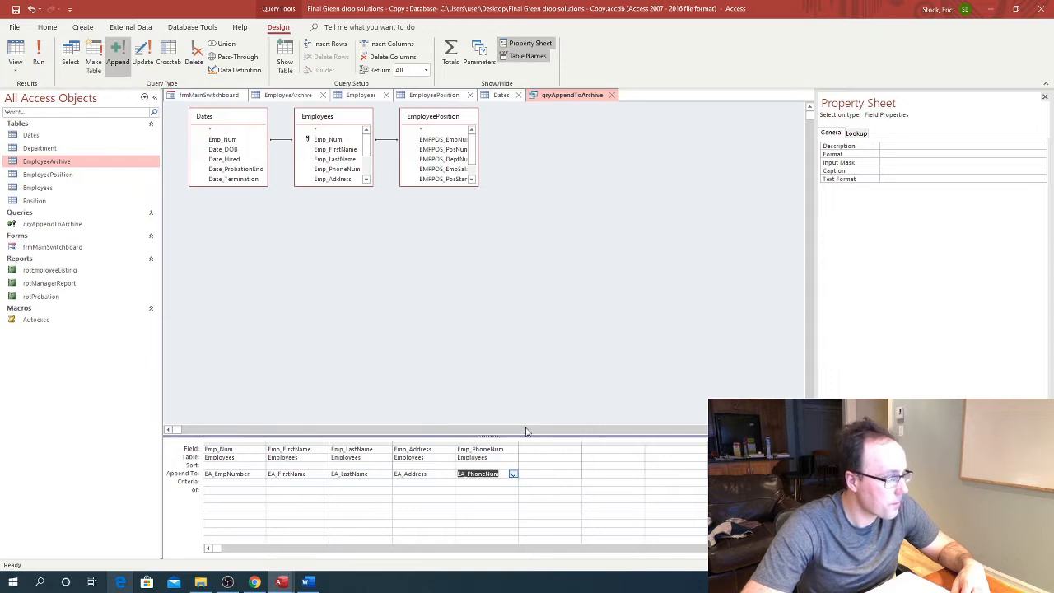
Add Emp_PostalCode from the Employees table as the sixth query field and append it to EA_PostalCode.
click(571, 448)
click(575, 450)
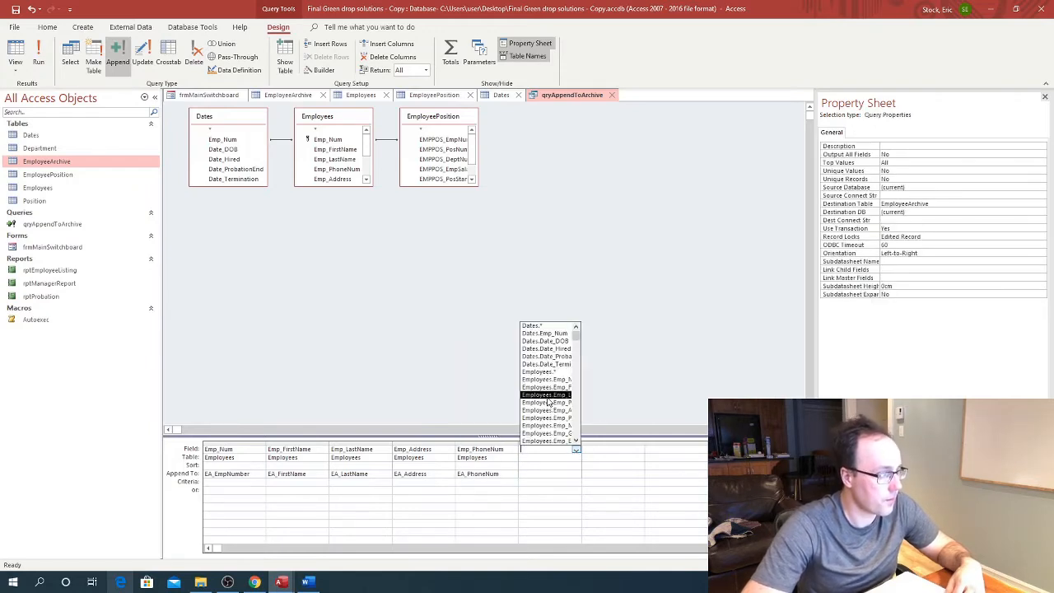
click(540, 418)
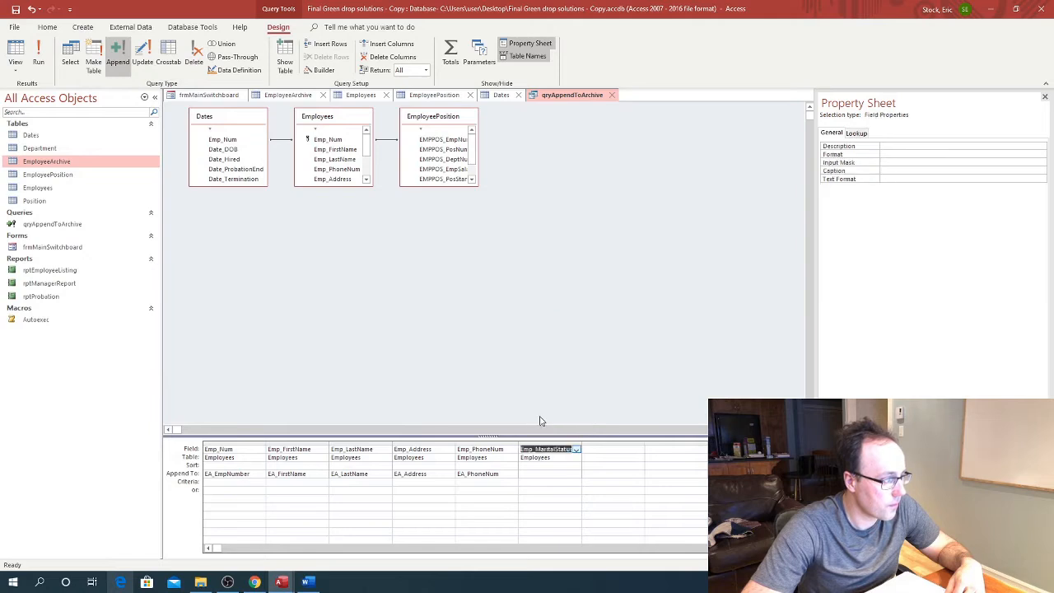
click(577, 450)
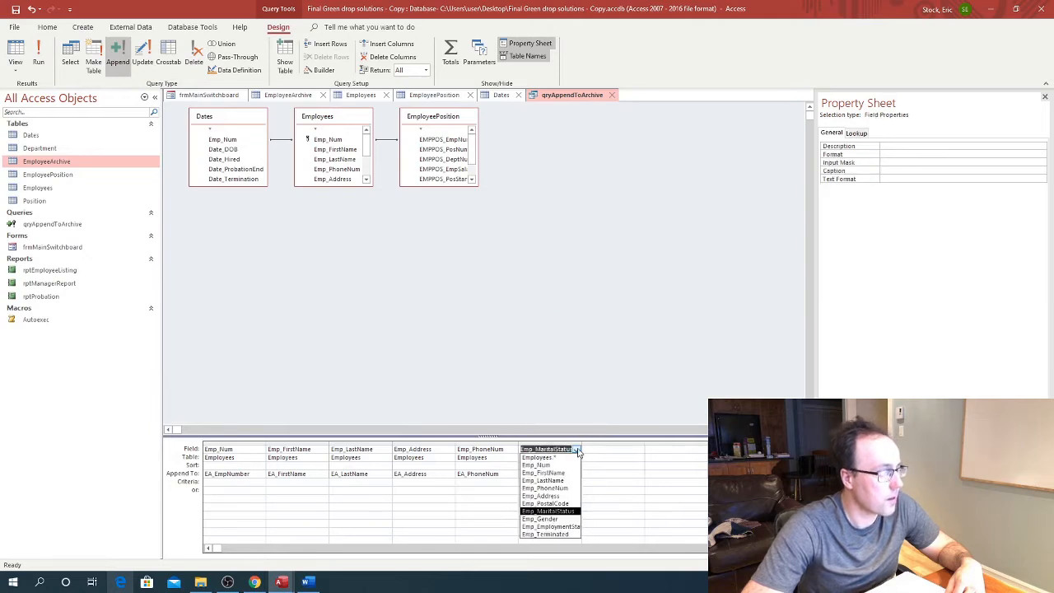
click(551, 500)
click(563, 477)
click(576, 475)
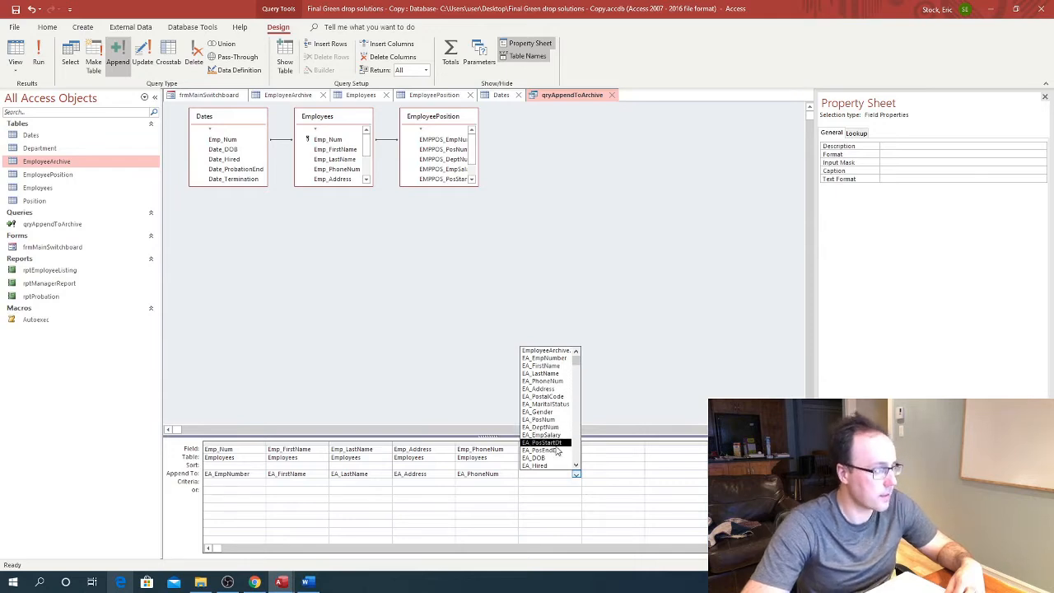
click(543, 396)
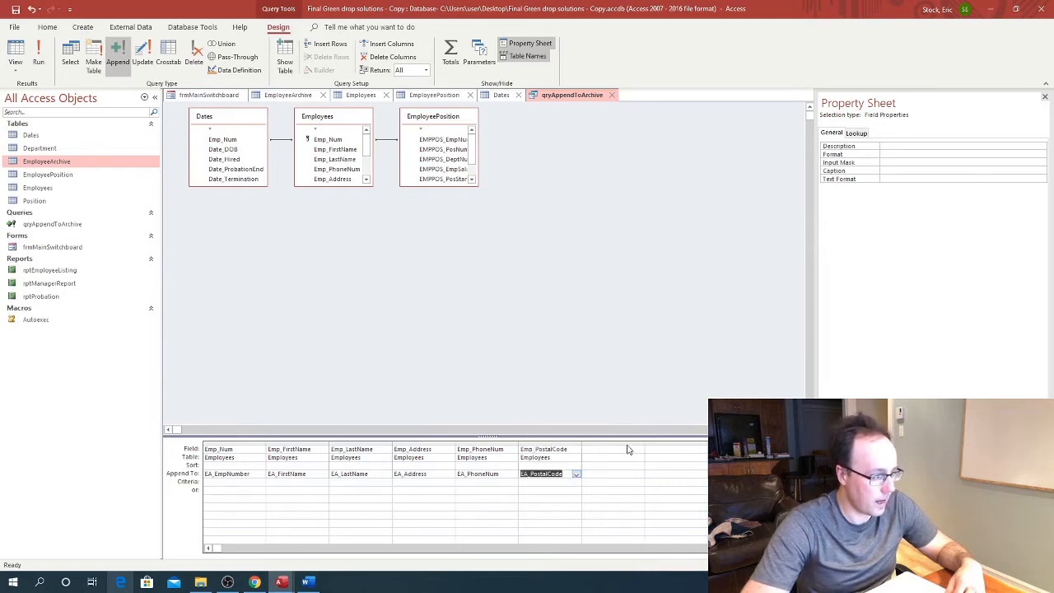
Add Emp_MaritalStatus from the Employees table as the seventh query field and append it to EA_MaritalStatus.
click(623, 443)
click(629, 449)
click(638, 450)
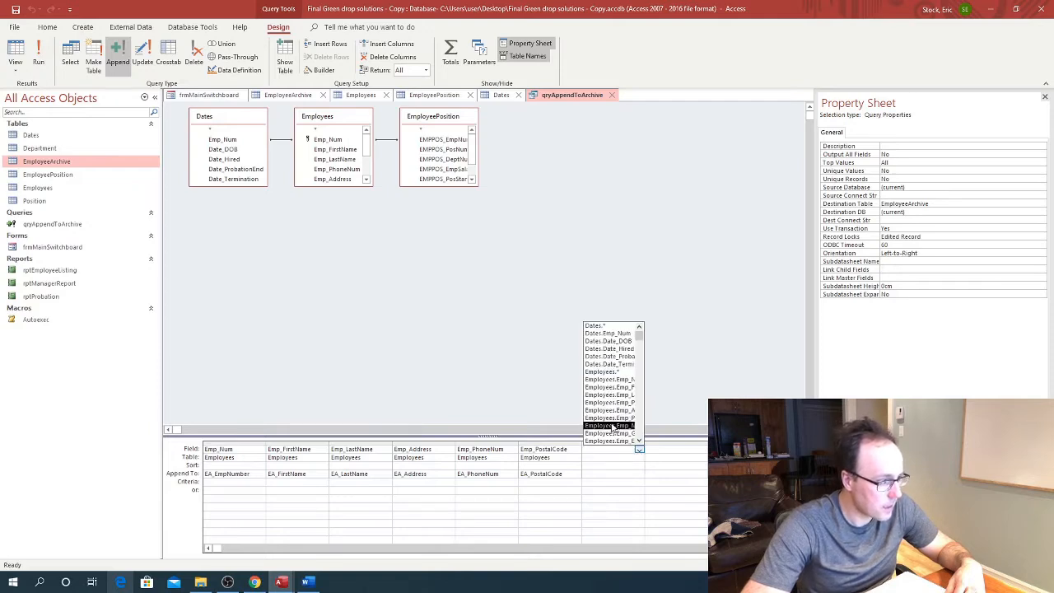
click(612, 425)
click(623, 474)
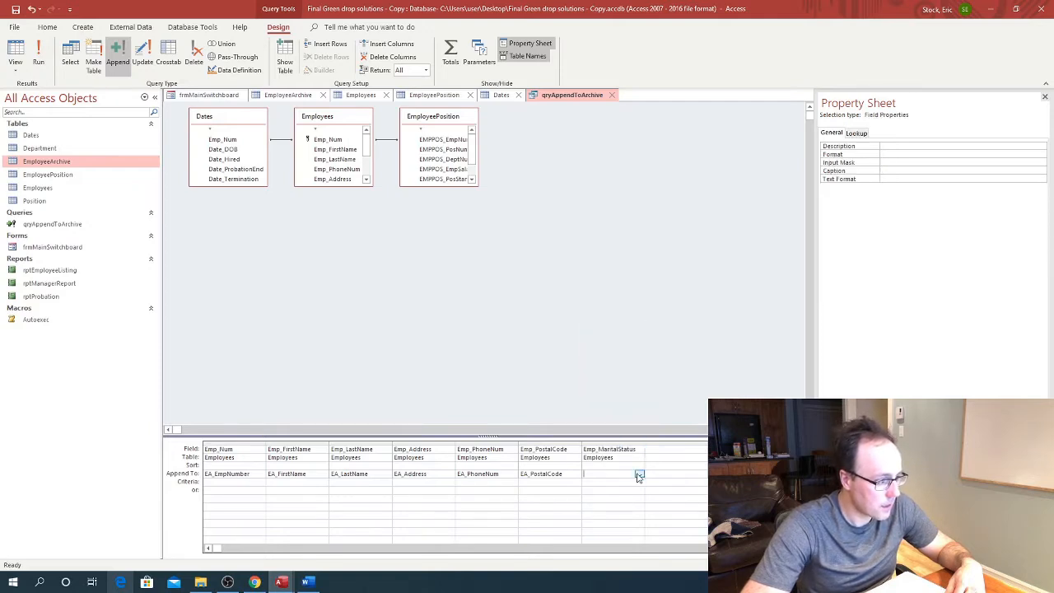
click(639, 474)
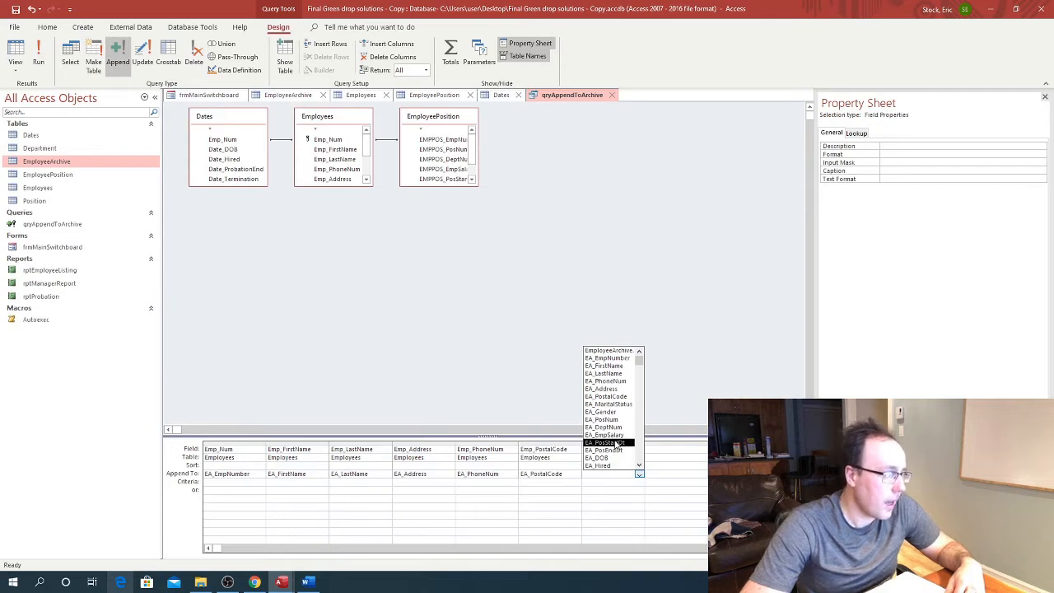
click(605, 404)
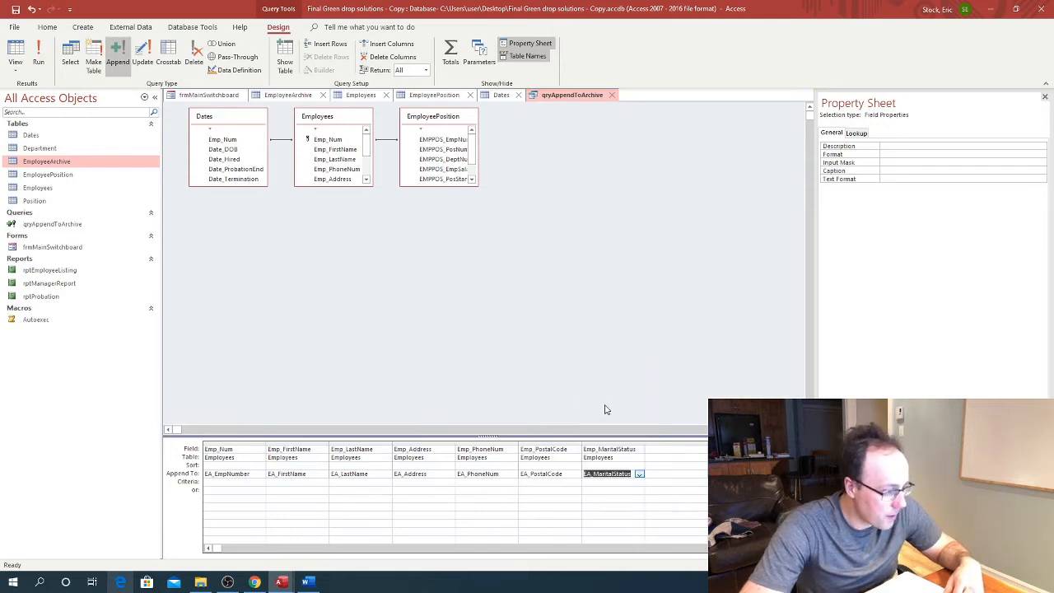
Add Emp_Gender from the Employees table as the eighth query field and append it to EA_Gender.
click(685, 449)
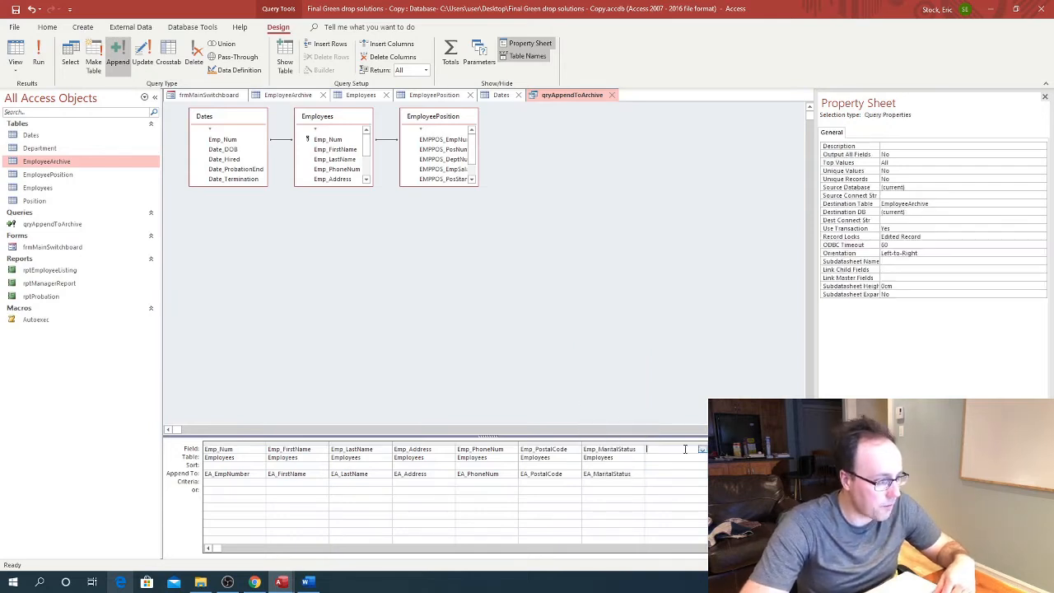
click(701, 450)
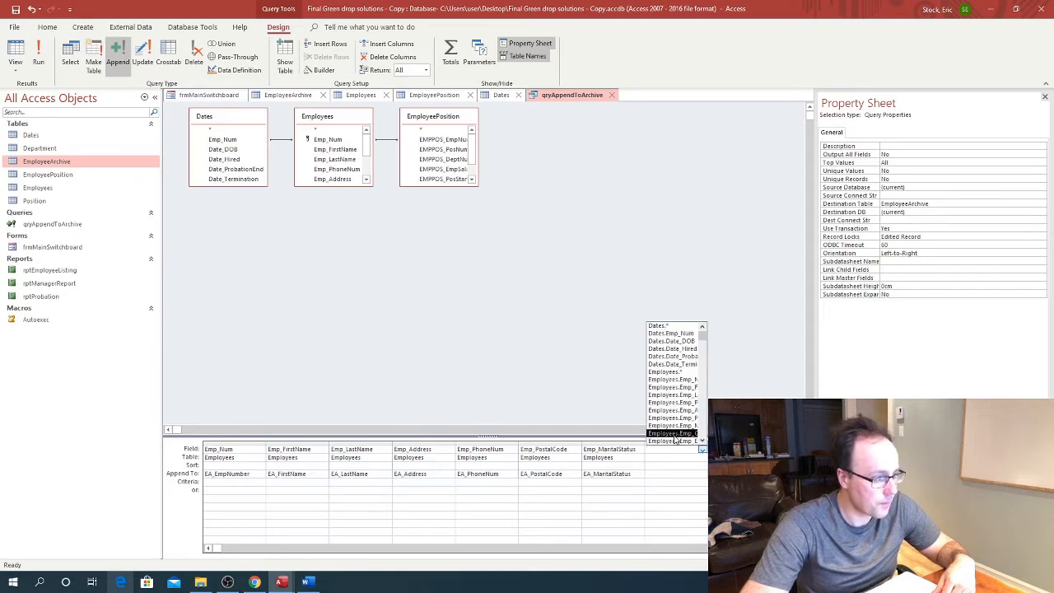
click(673, 431)
click(690, 475)
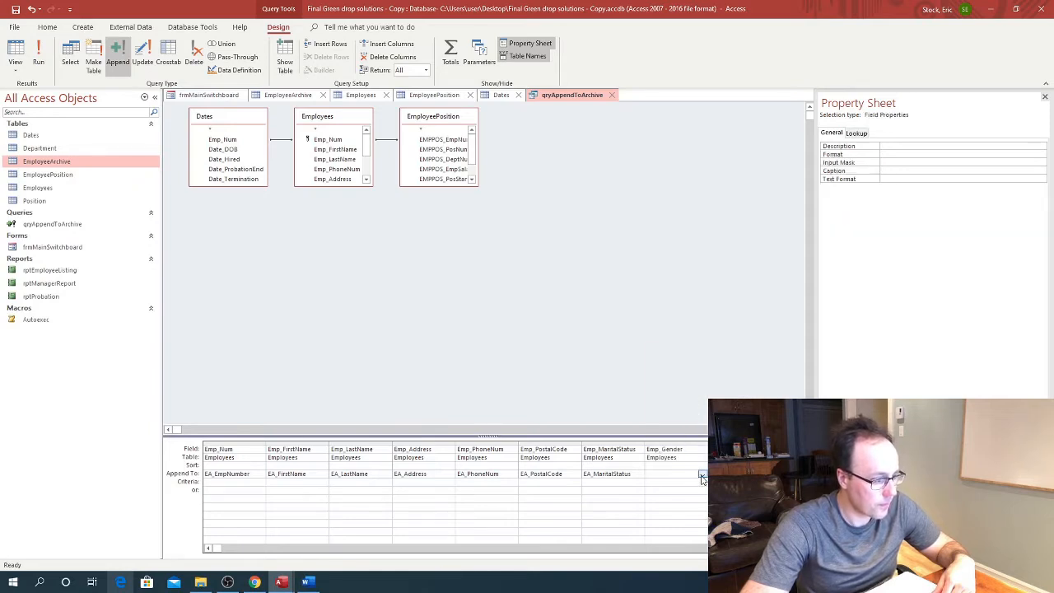
click(701, 476)
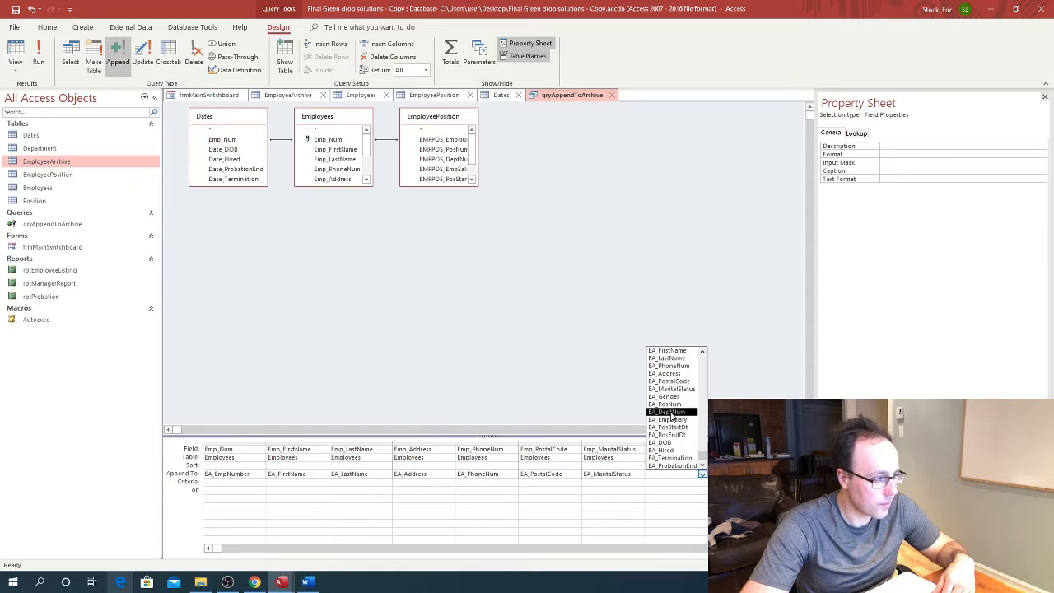
click(668, 396)
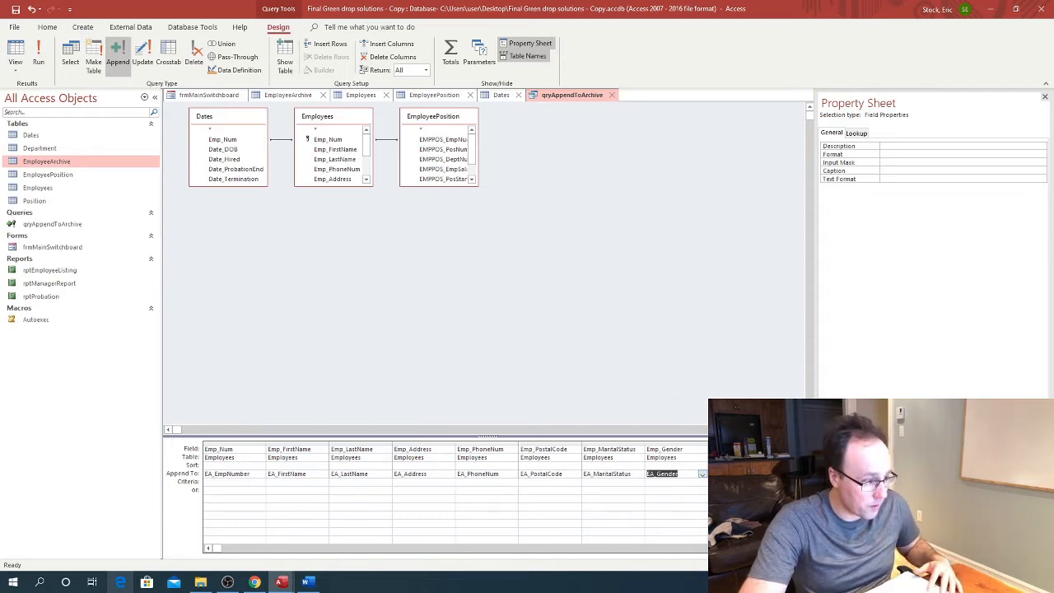
click(672, 403)
Add Date_DOB from the Dates table as the ninth query field and append it to EA_DOB.
click(766, 449)
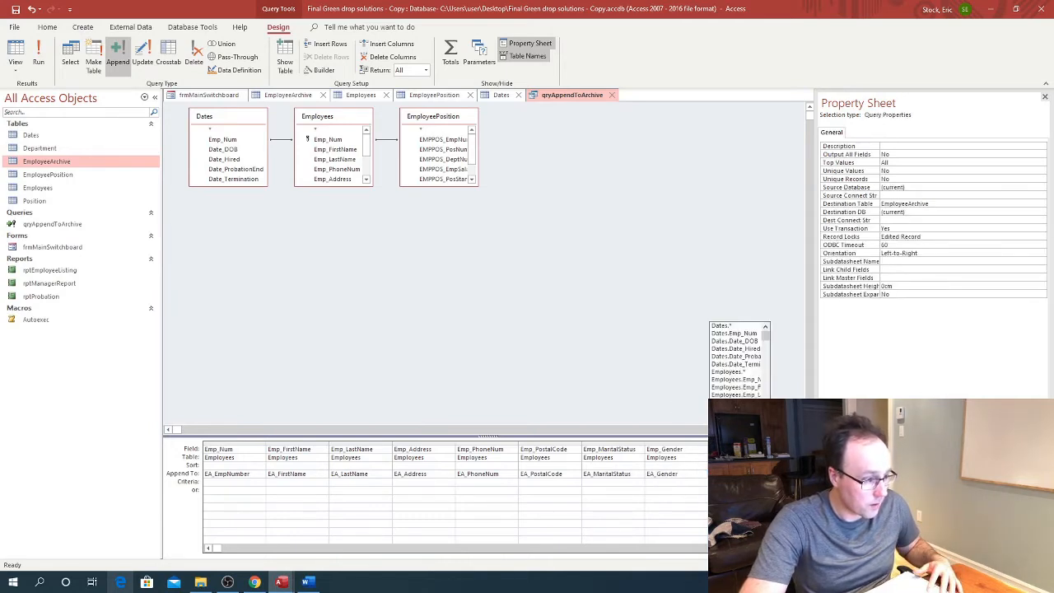
click(740, 348)
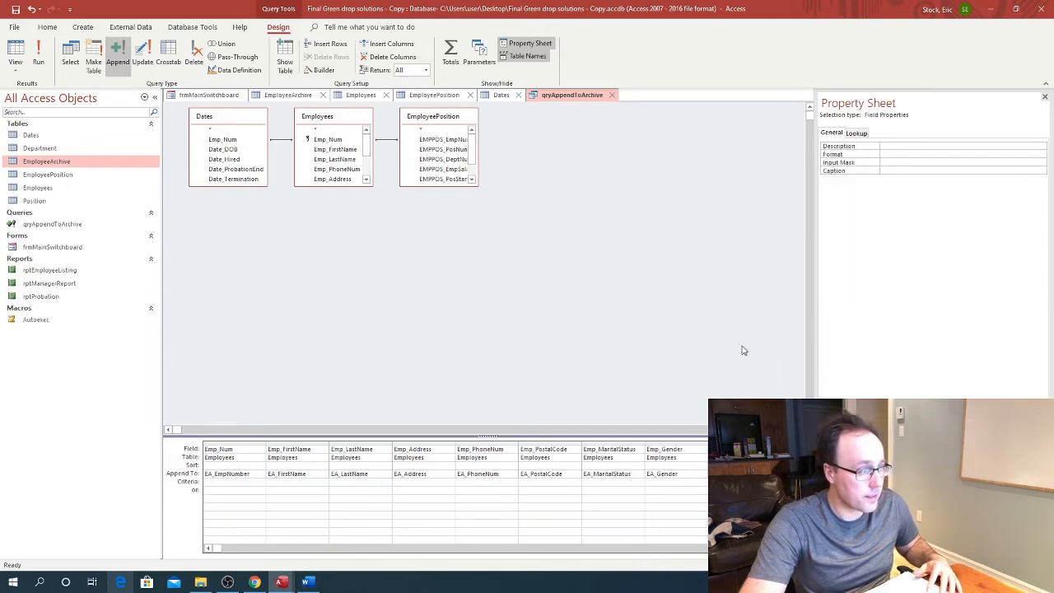
click(765, 475)
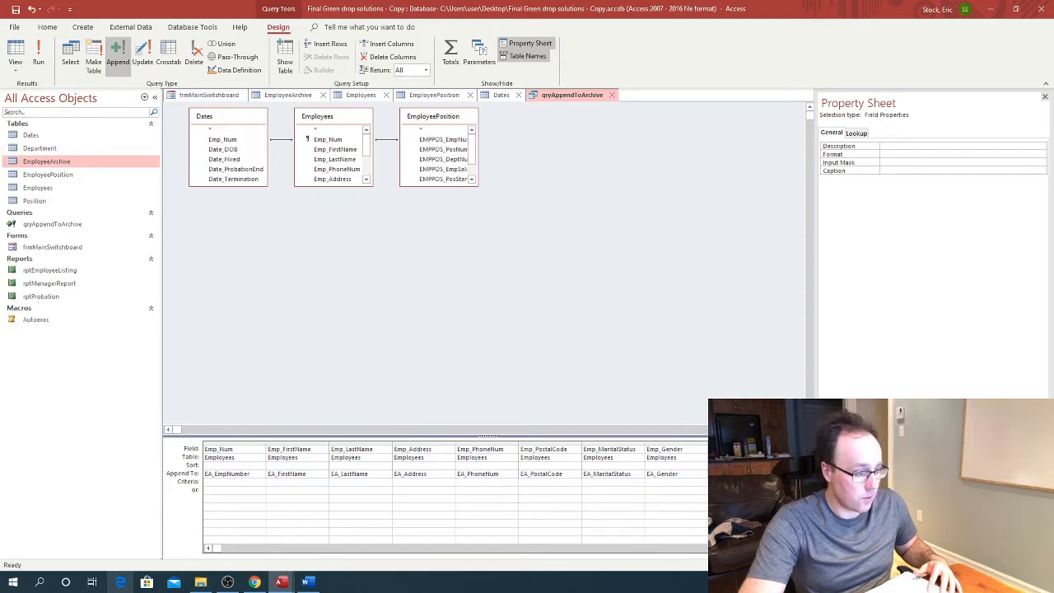
Add Date_Hired from the Dates table as the tenth query field and append it to EA_Hired.
drag(216, 547, 531, 547)
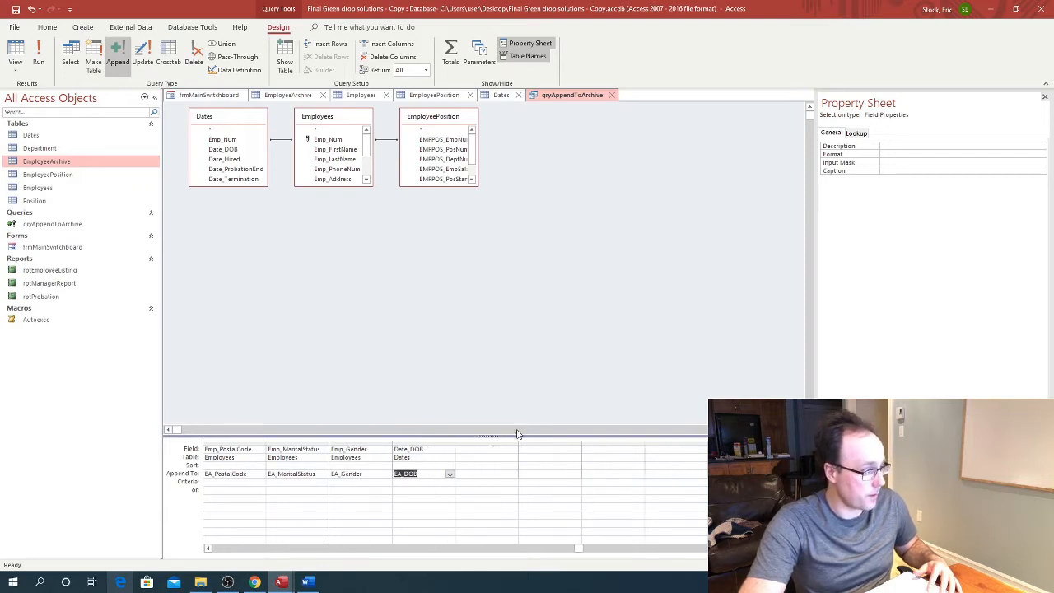
click(476, 449)
click(513, 450)
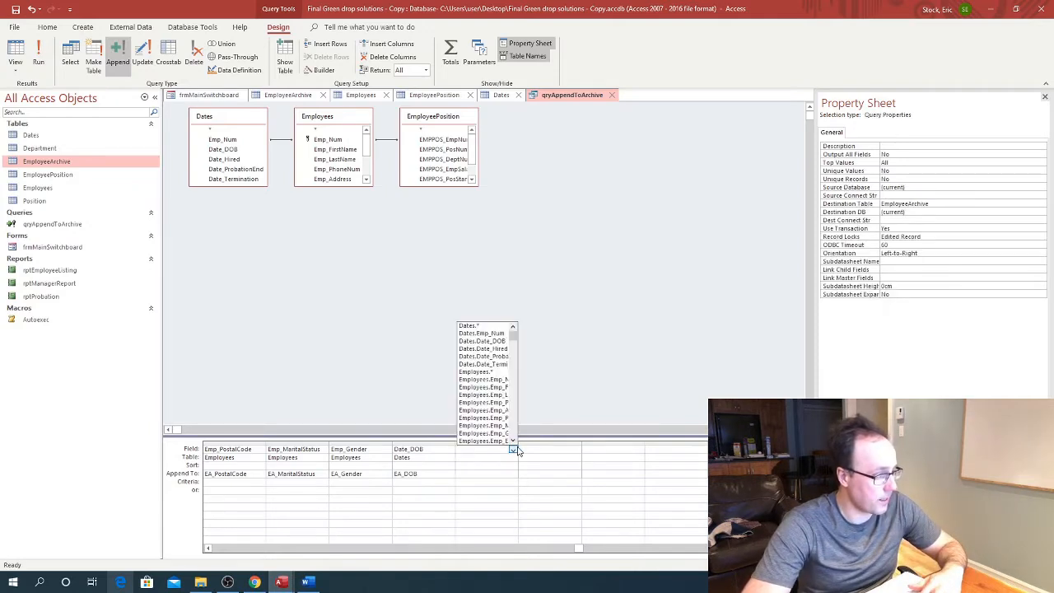
click(492, 351)
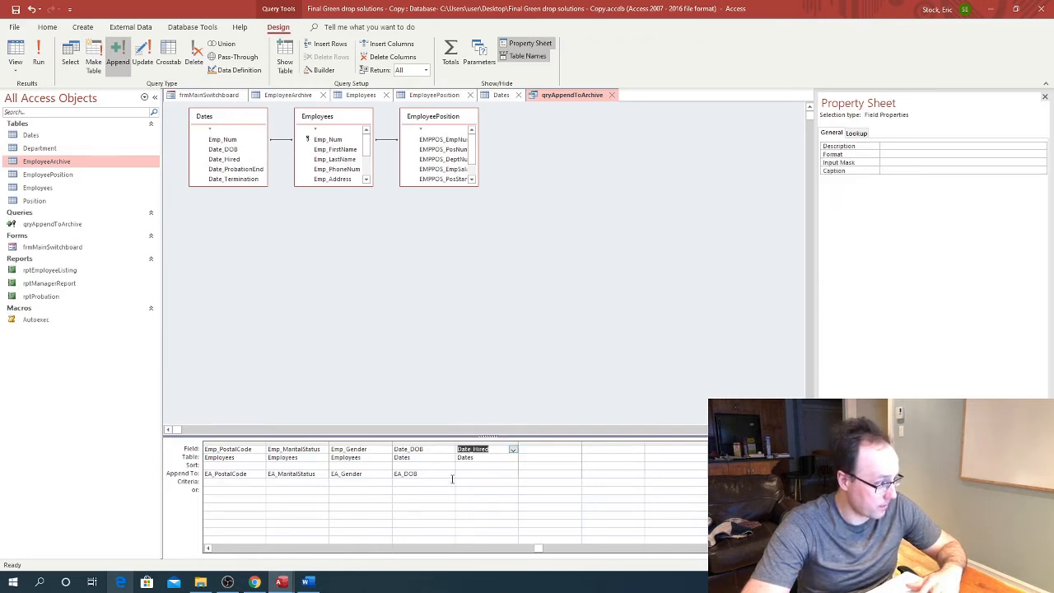
click(484, 476)
click(512, 474)
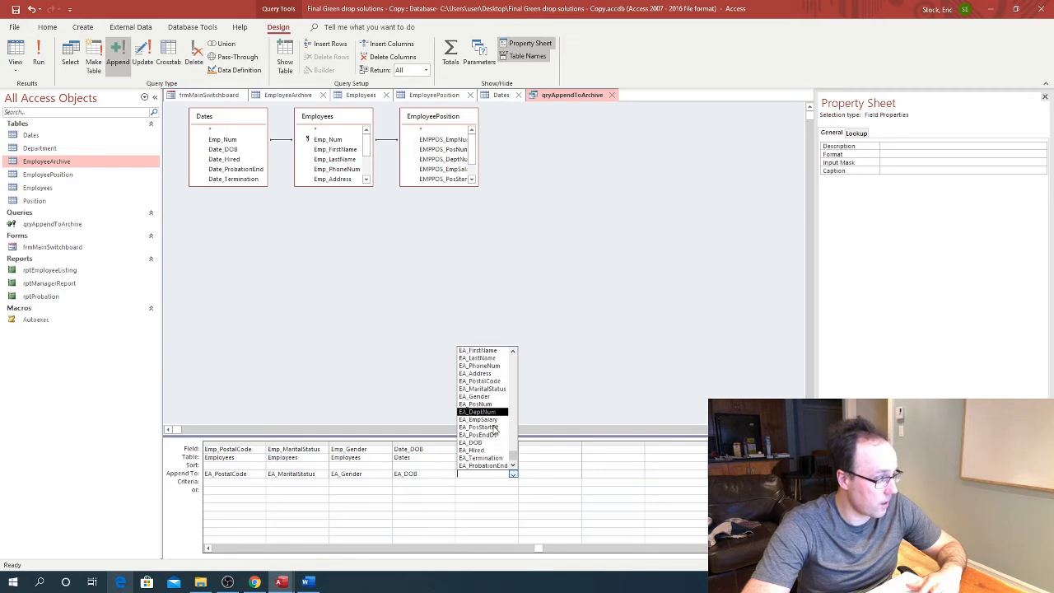
click(488, 450)
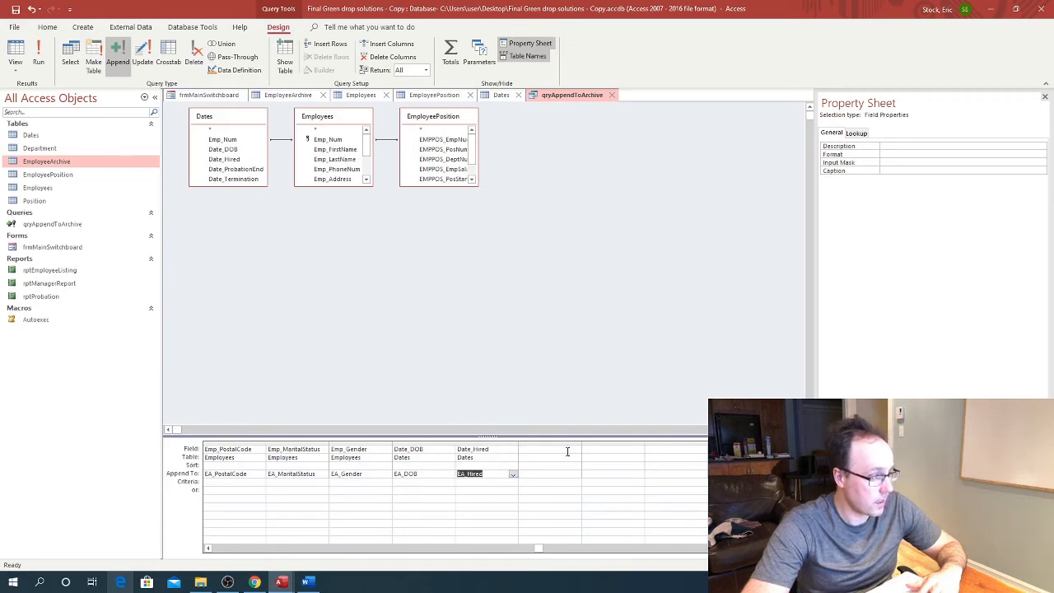
Add Date_ProbationEnd from the Dates table as the eleventh query field and append it to EA_ProbationEndDate.
click(567, 451)
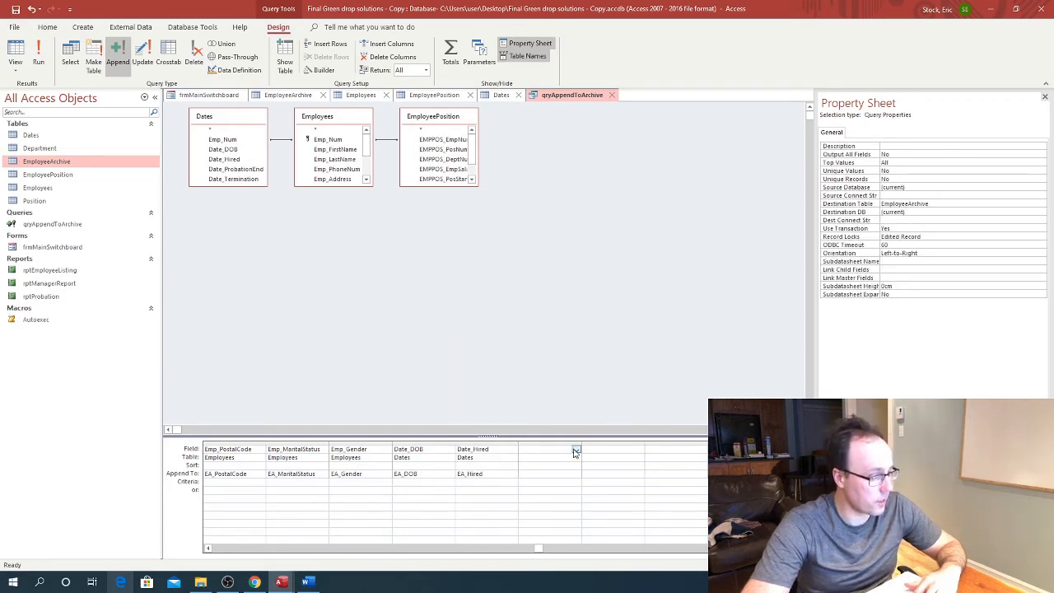
click(575, 451)
click(547, 354)
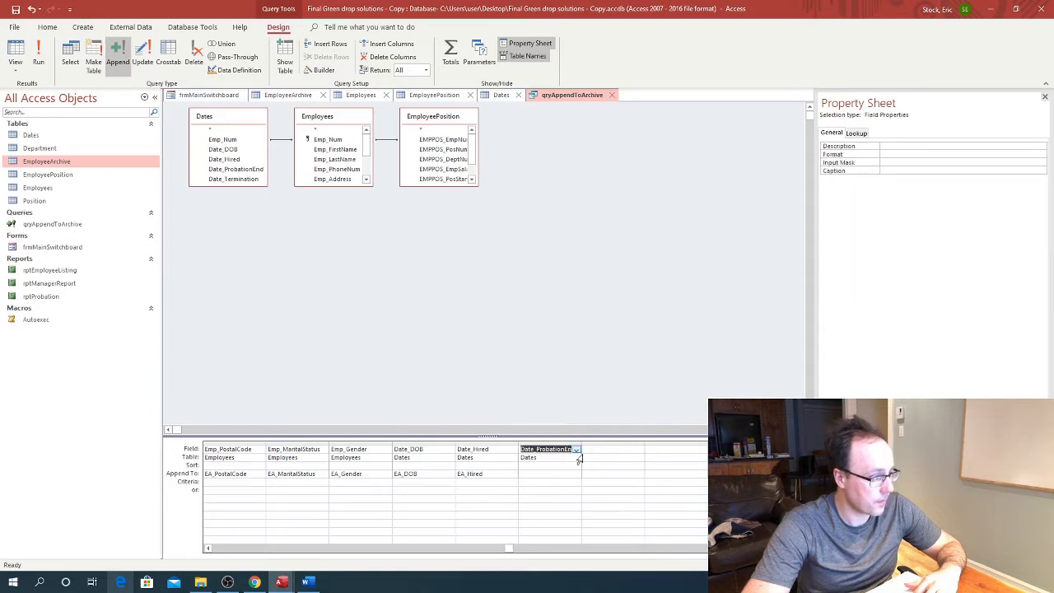
click(575, 474)
scroll(568, 441, down, 1)
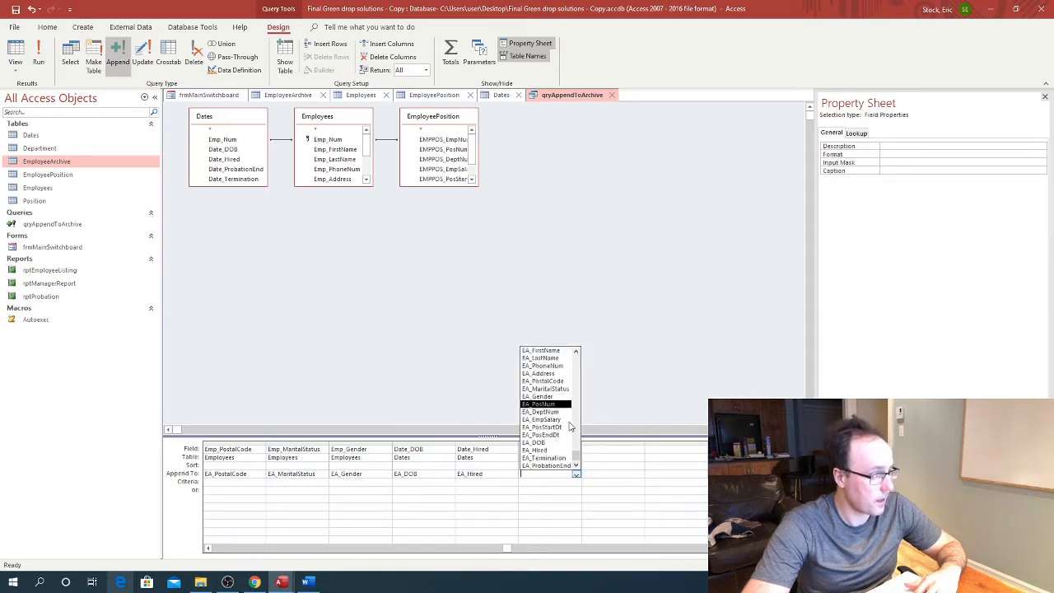
click(547, 465)
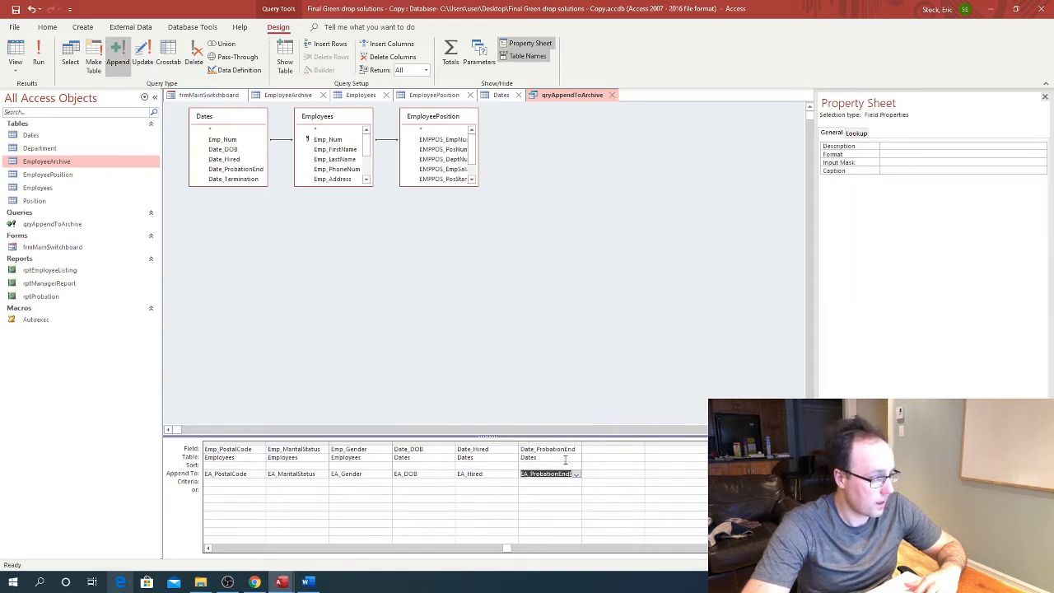
Add Date_Termination from the Dates table as the twelfth query field and append it to EA_Termination.
click(621, 450)
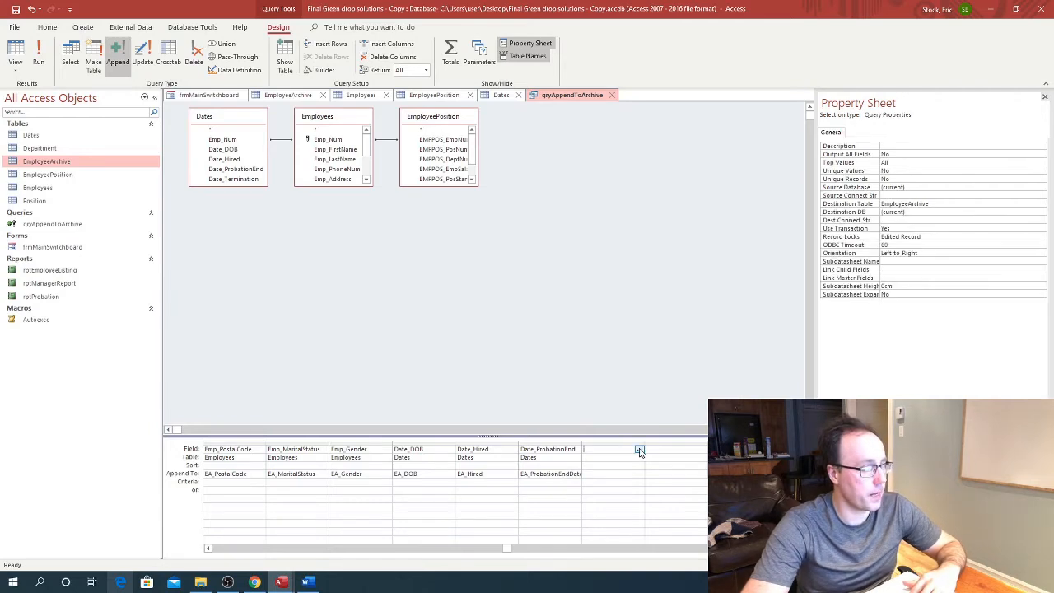
click(639, 448)
click(611, 364)
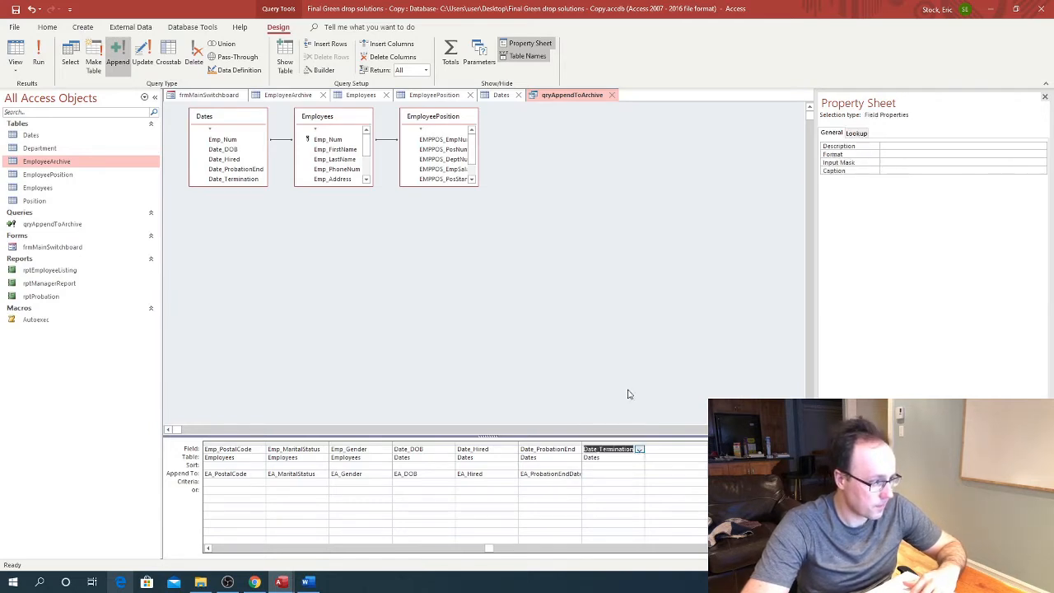
click(638, 474)
click(639, 474)
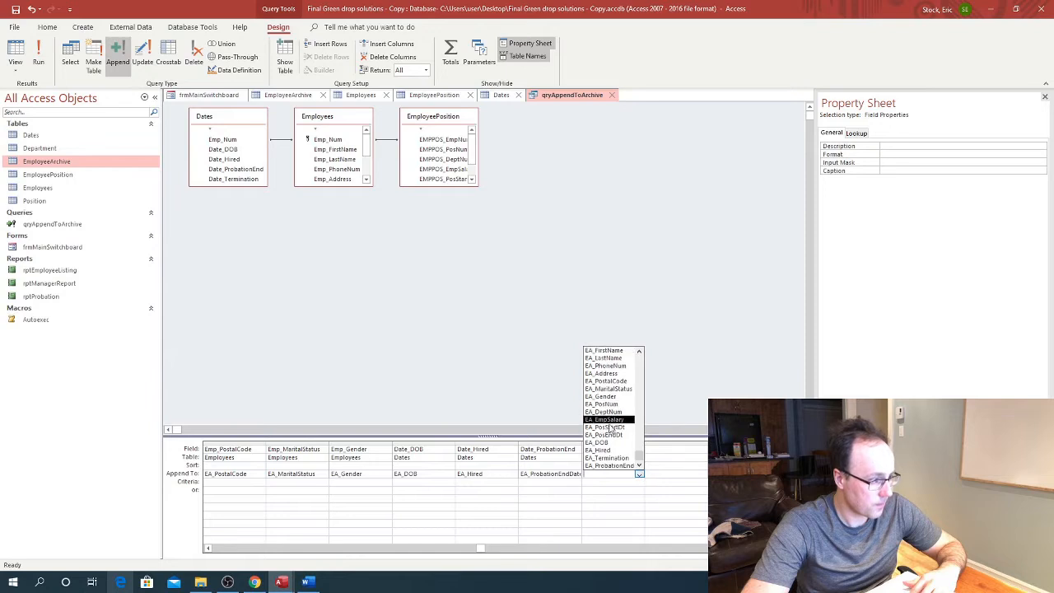
click(611, 458)
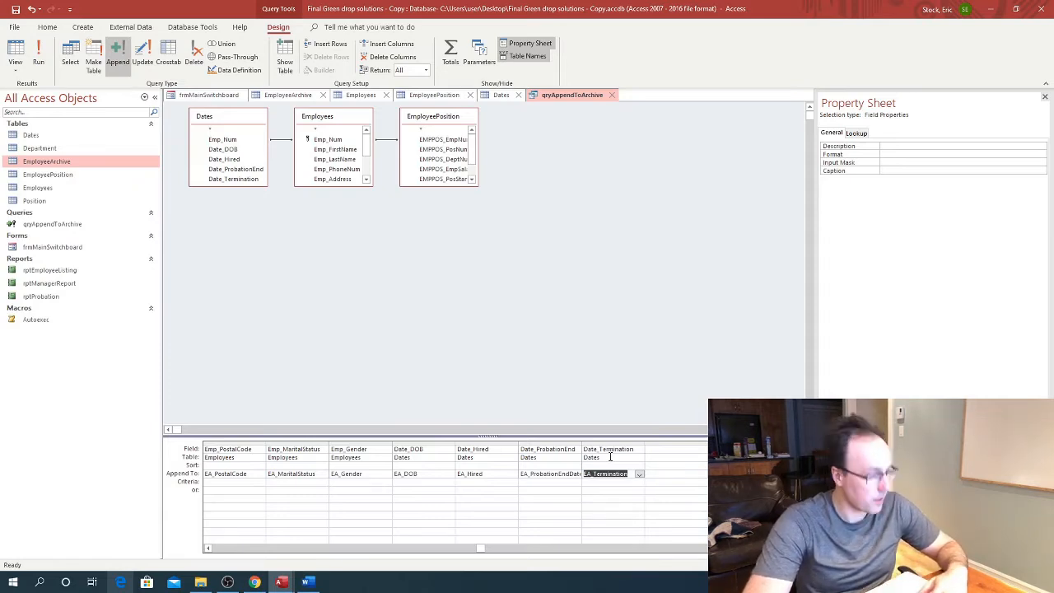
Add EMPPOS_PosNum from the EmployeePosition table as the thirteenth query field, widening its column to read the full field names.
click(702, 448)
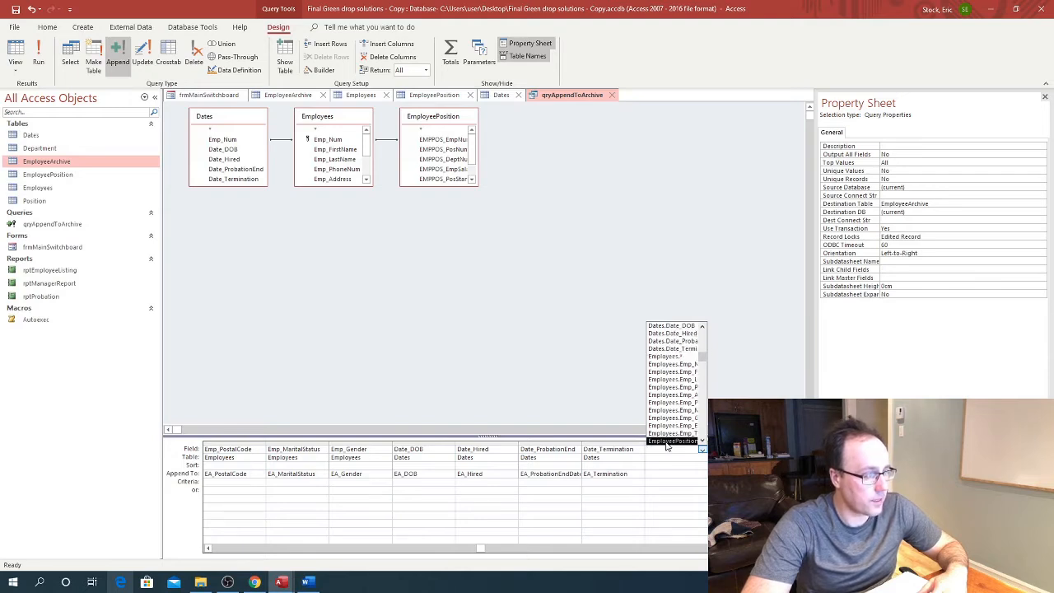
scroll(671, 437, down, 1)
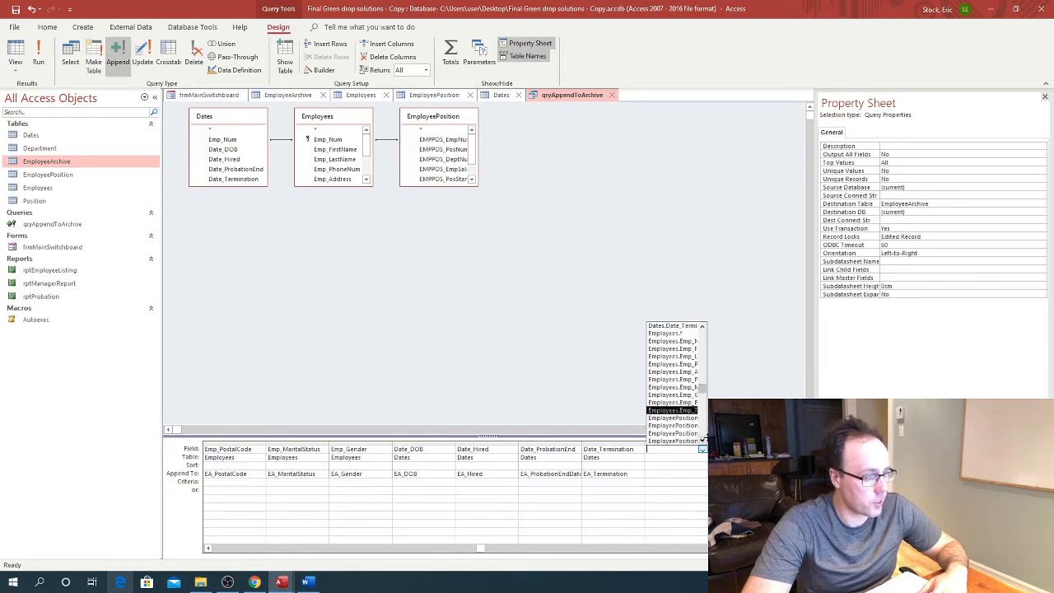
click(704, 448)
click(703, 448)
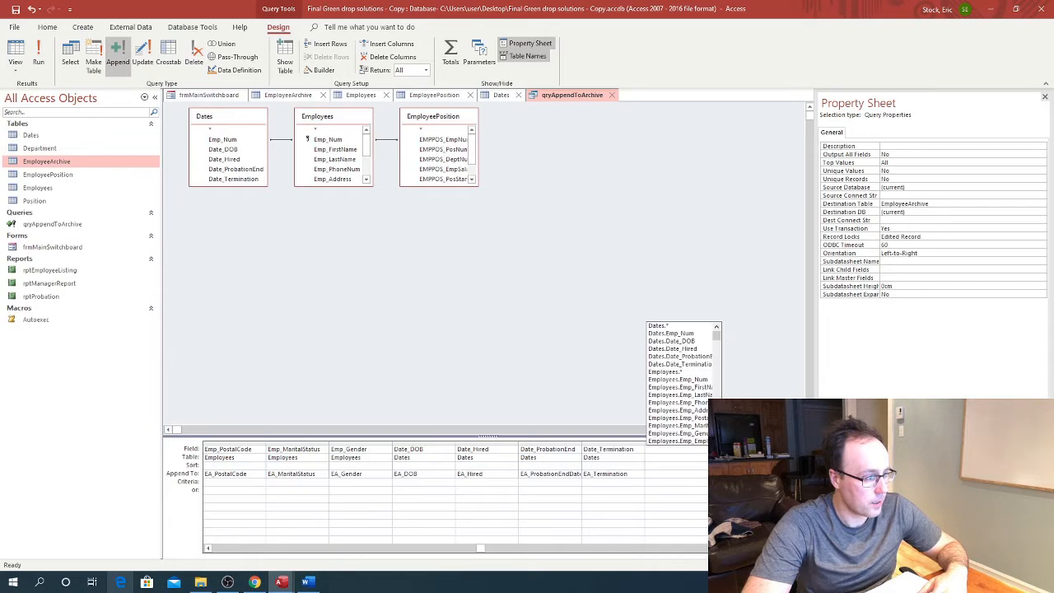
scroll(698, 429, down, 3)
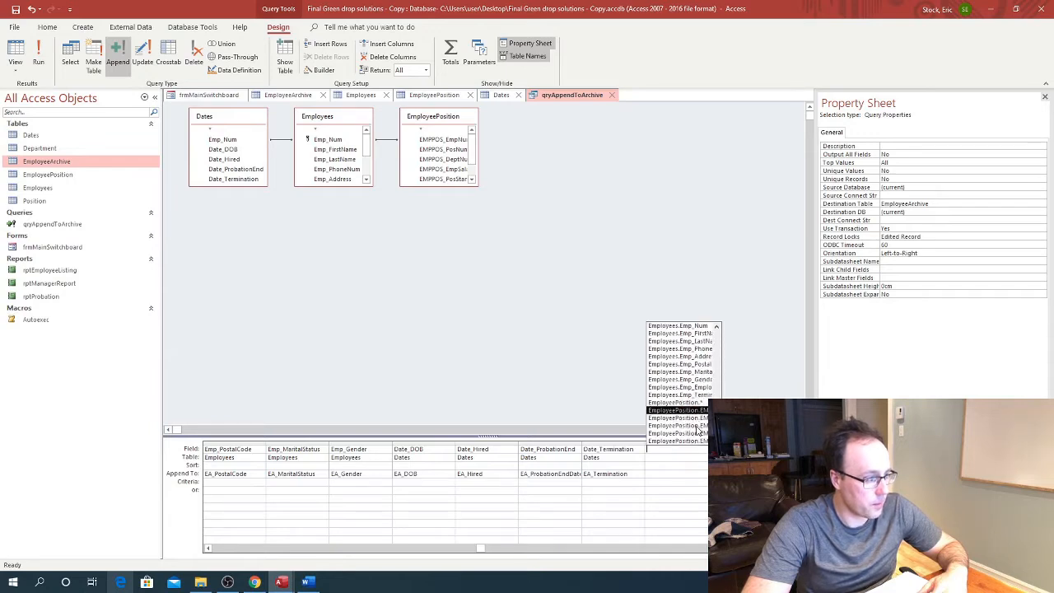
click(698, 433)
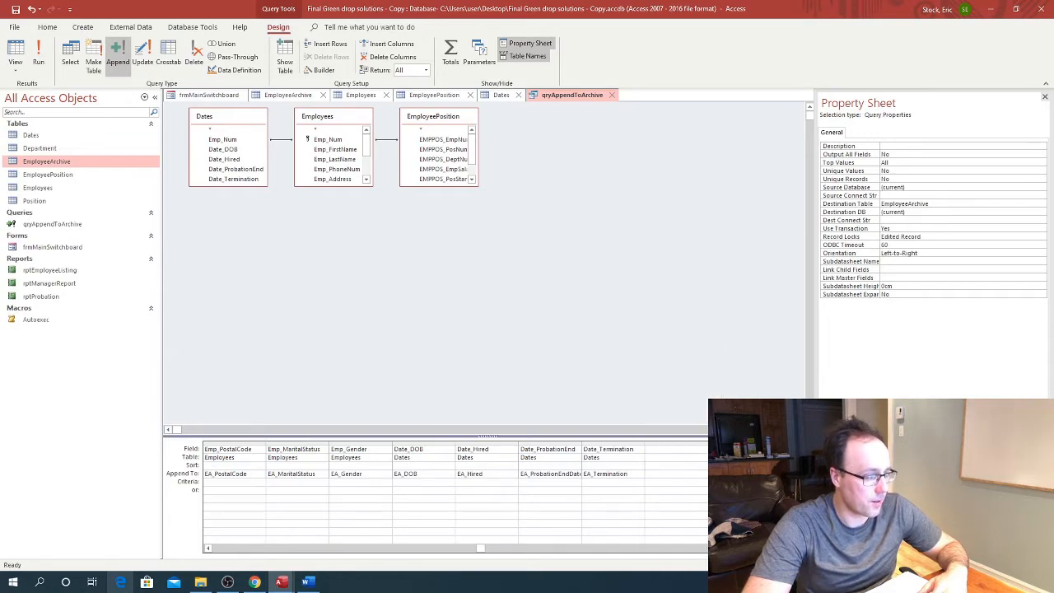
click(704, 449)
scroll(707, 425, down, 3)
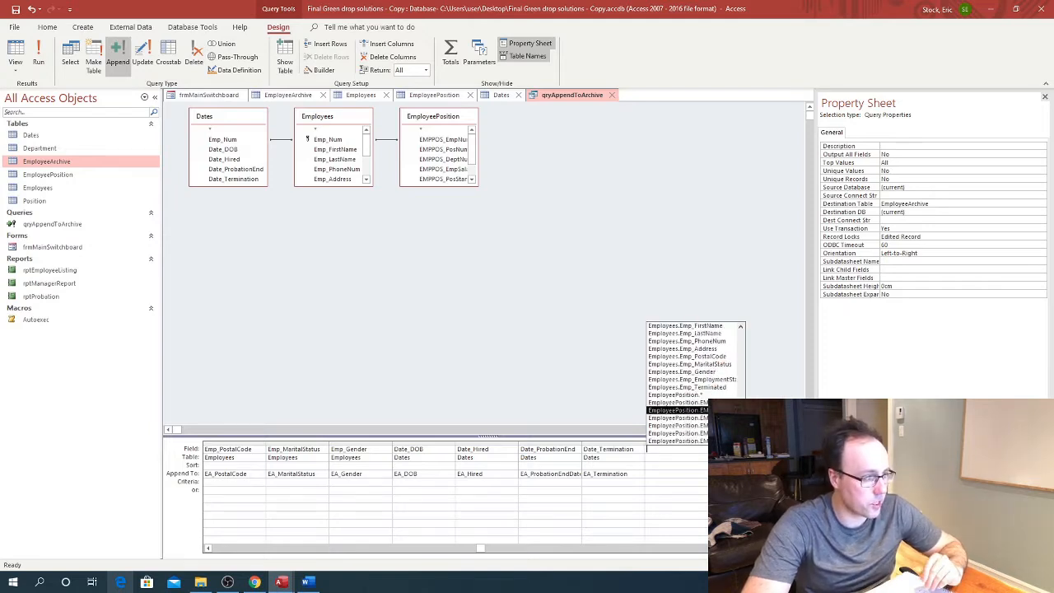
click(714, 410)
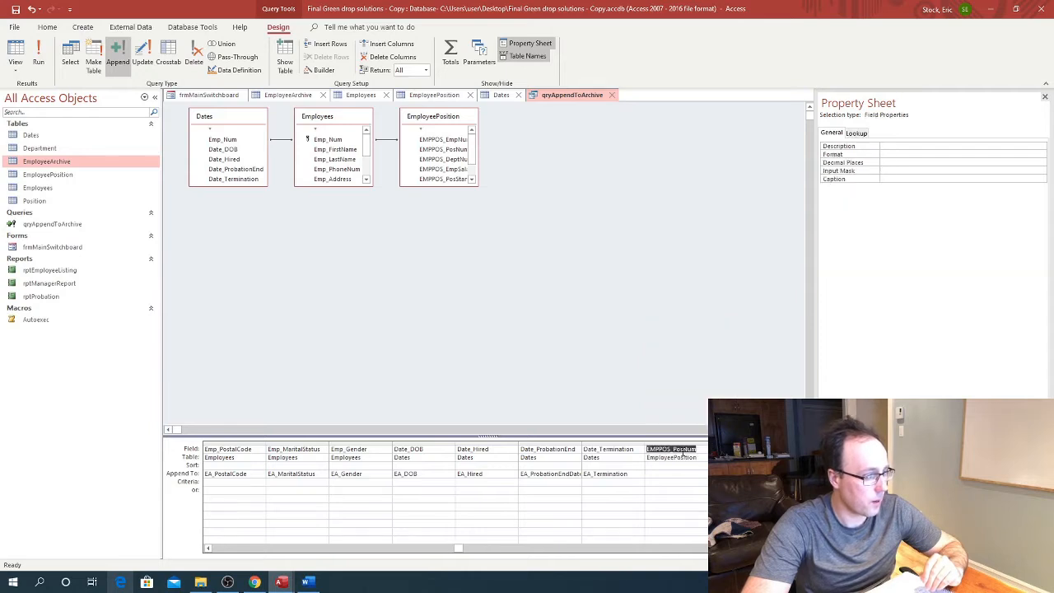
Append the EMPPOS_PosNum field to EA_PosNum.
click(702, 473)
click(702, 474)
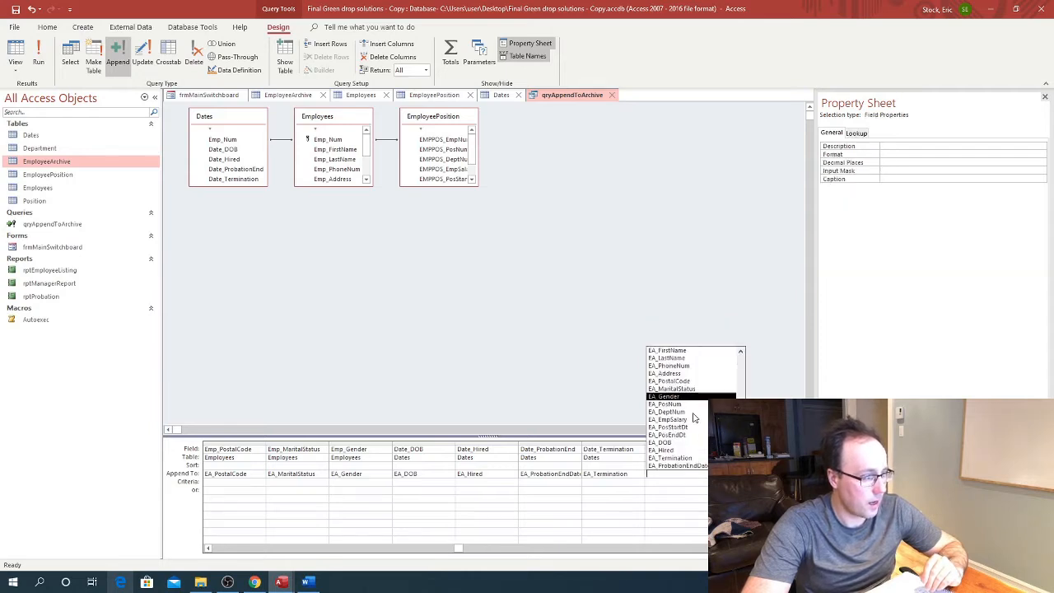
scroll(693, 428, up, 1)
scroll(693, 434, down, 1)
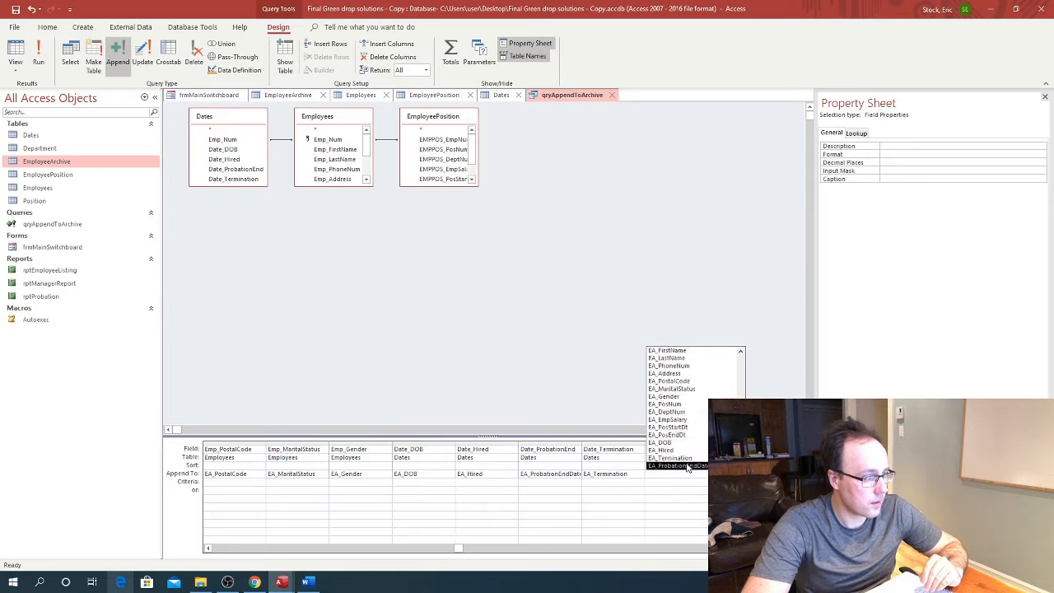
scroll(683, 416, up, 1)
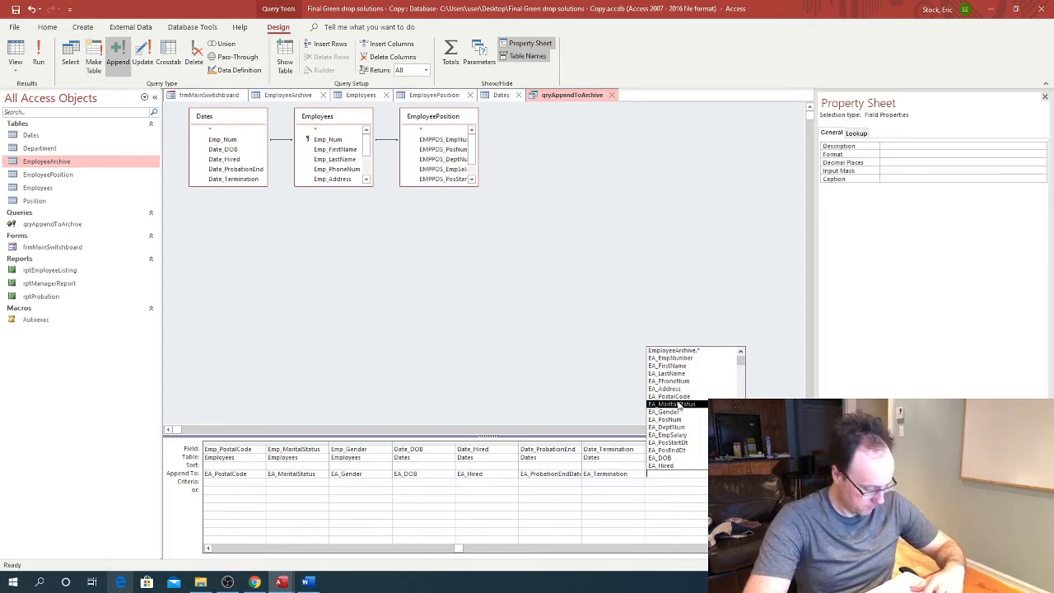
scroll(678, 405, down, 1)
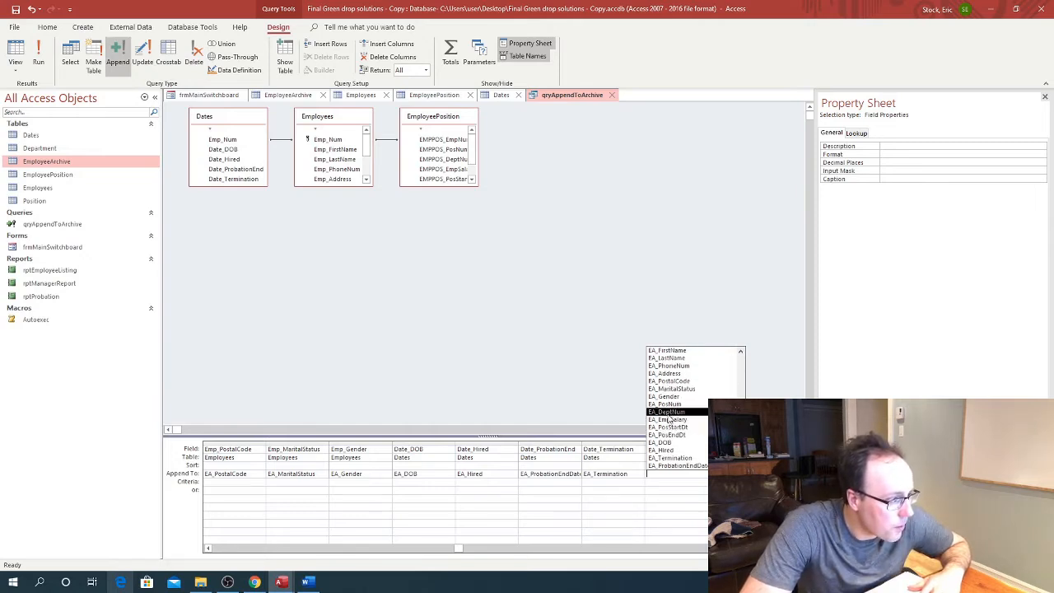
click(664, 404)
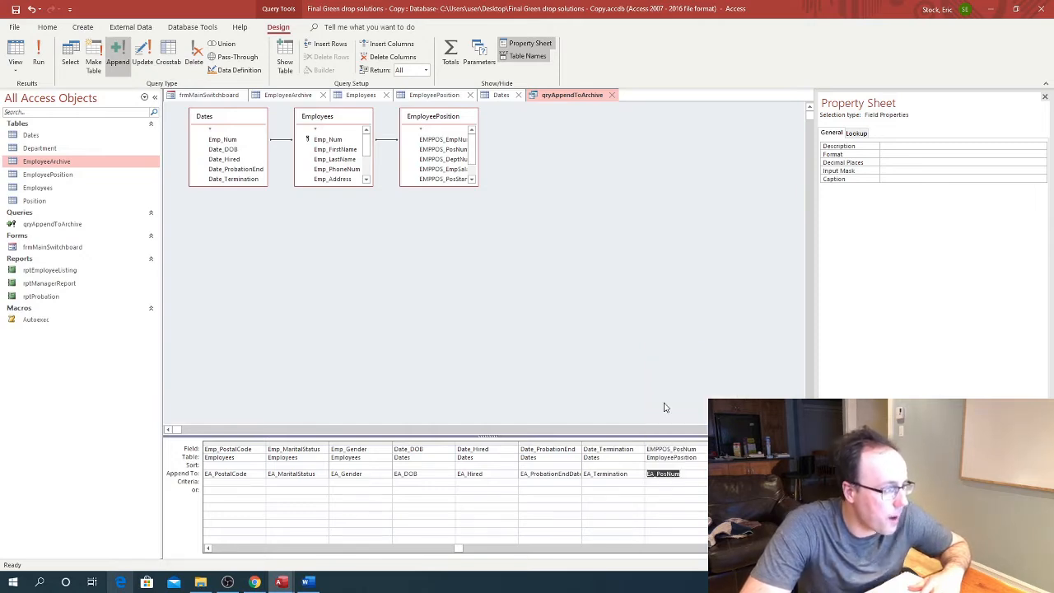
click(680, 473)
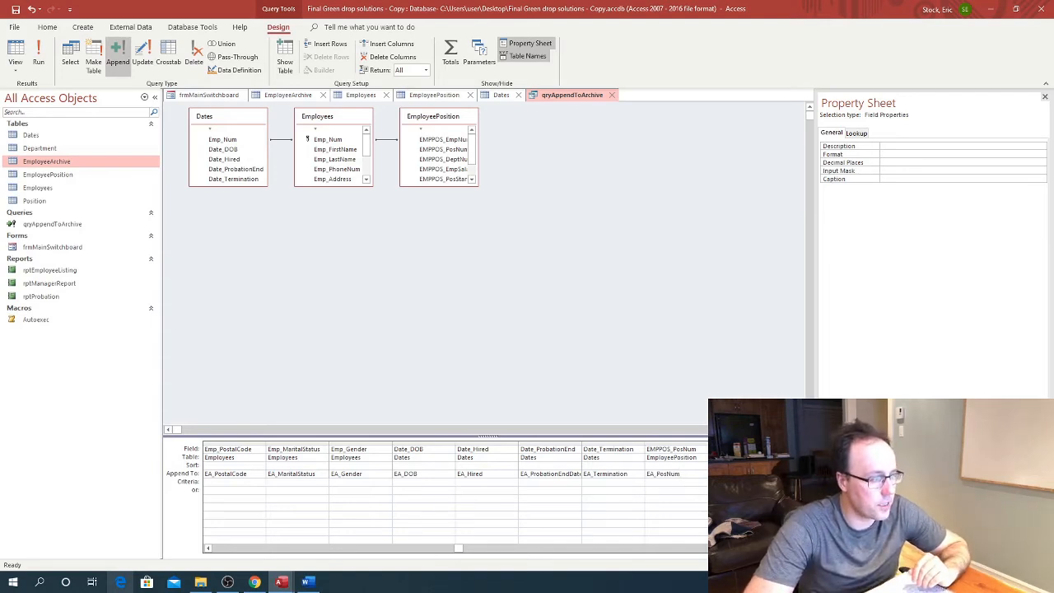
Add EMPPOS_DeptNum from the EmployeePosition table as the fourteenth query field in a widened column and append it to EA_DeptNum.
click(798, 547)
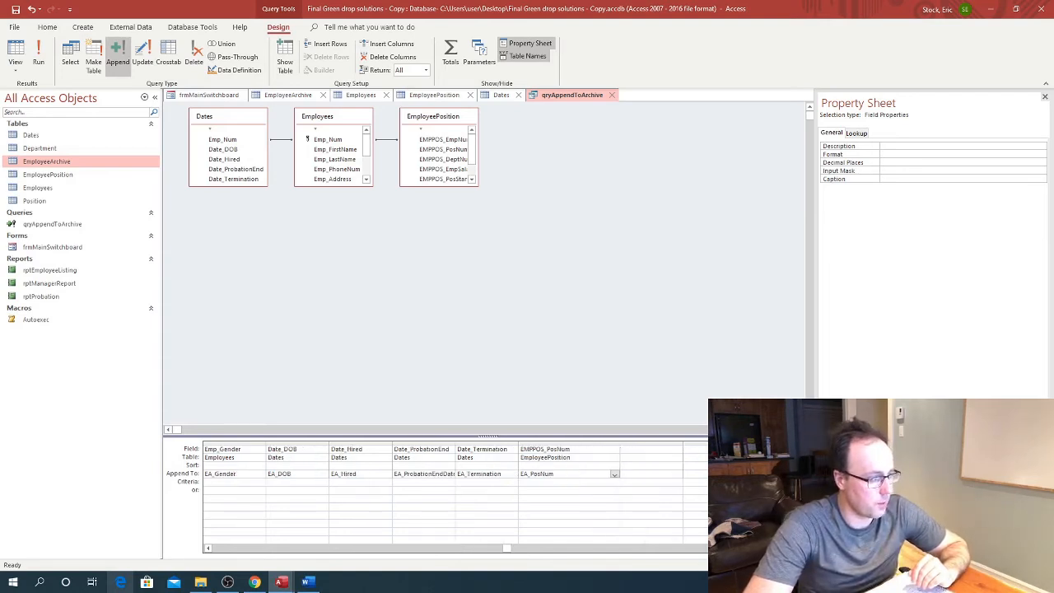
click(386, 455)
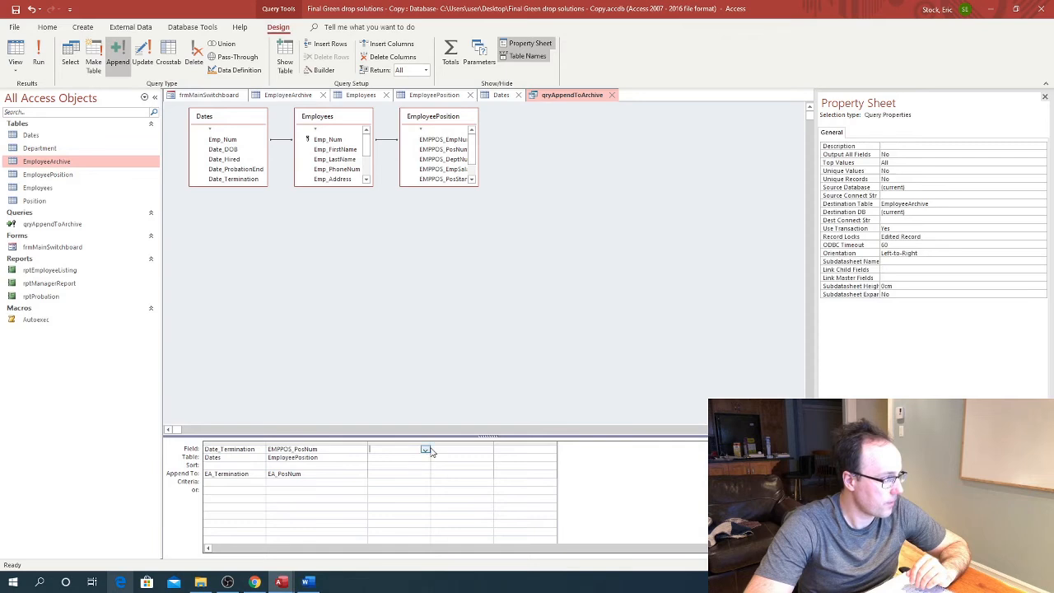
click(425, 449)
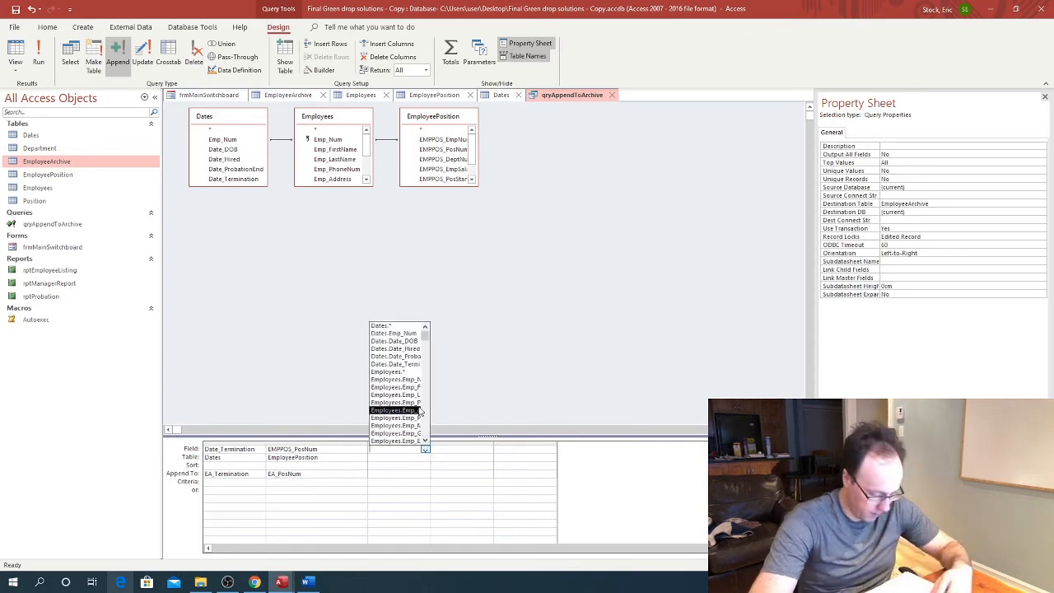
scroll(416, 392, down, 3)
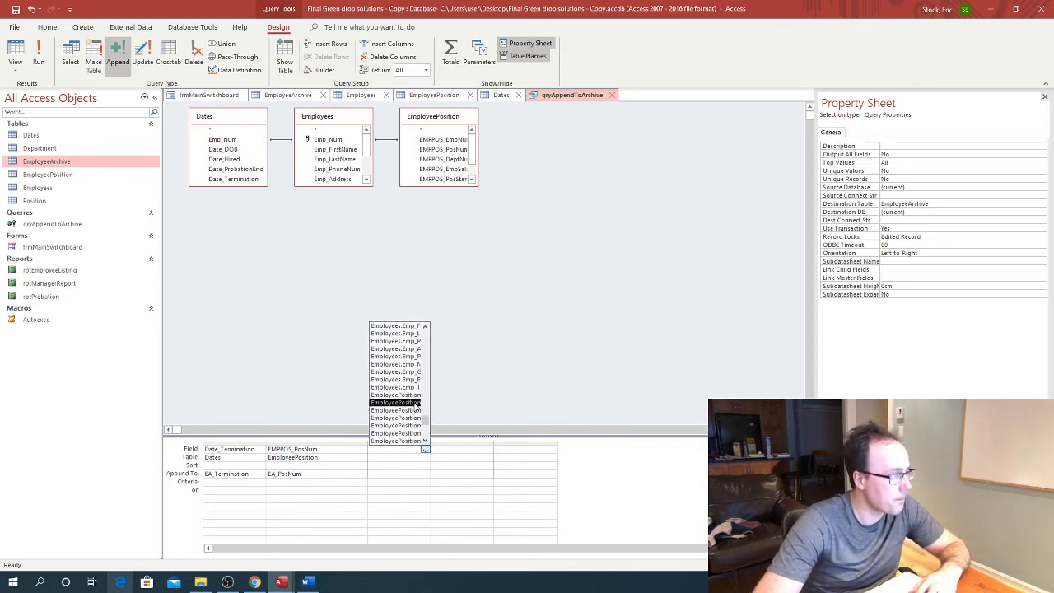
drag(429, 441, 502, 442)
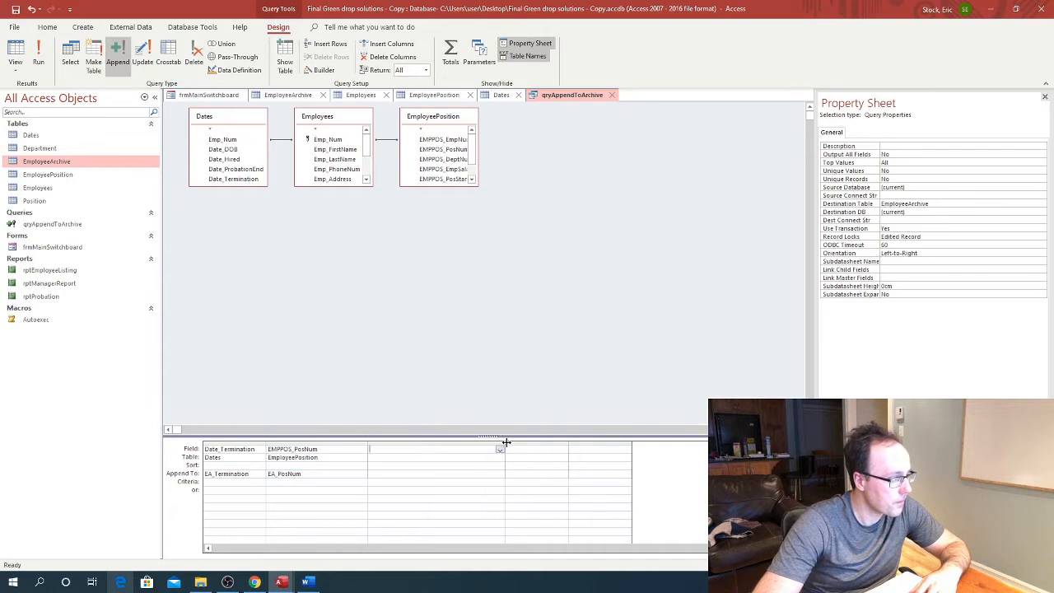
click(500, 450)
scroll(463, 411, down, 3)
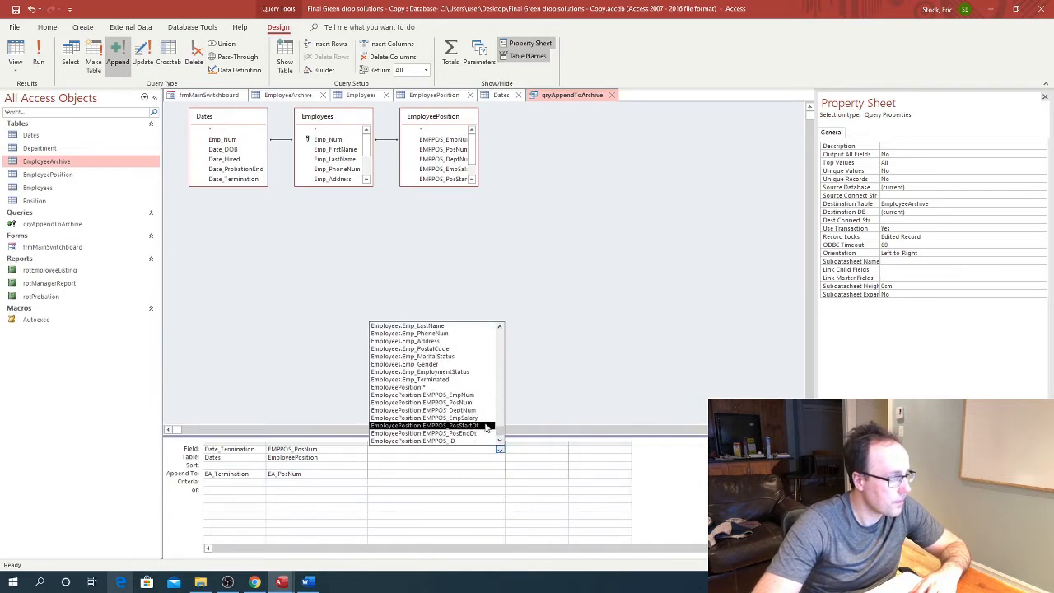
click(463, 410)
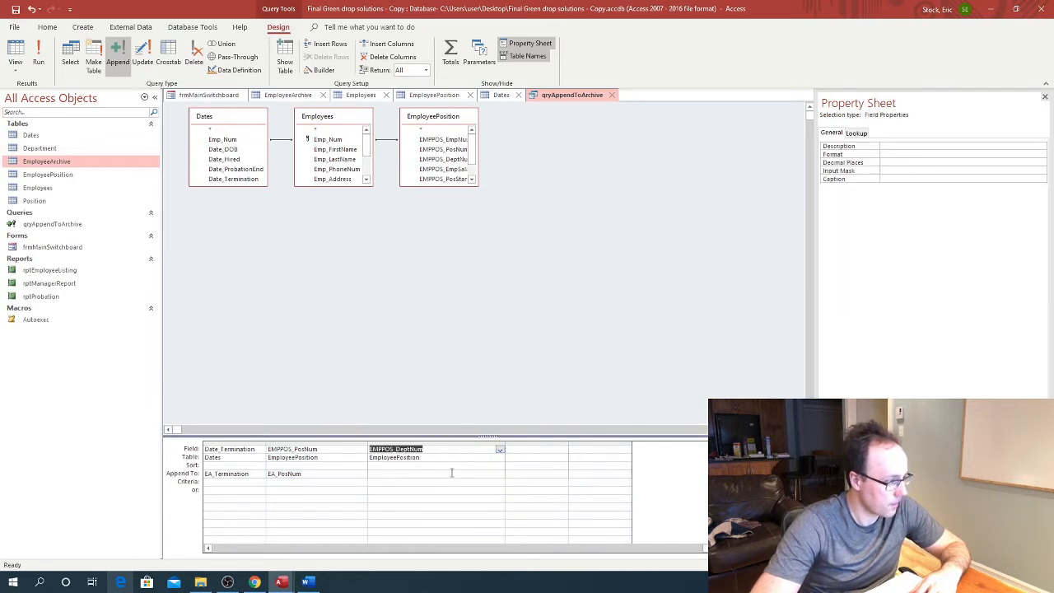
click(492, 473)
click(499, 475)
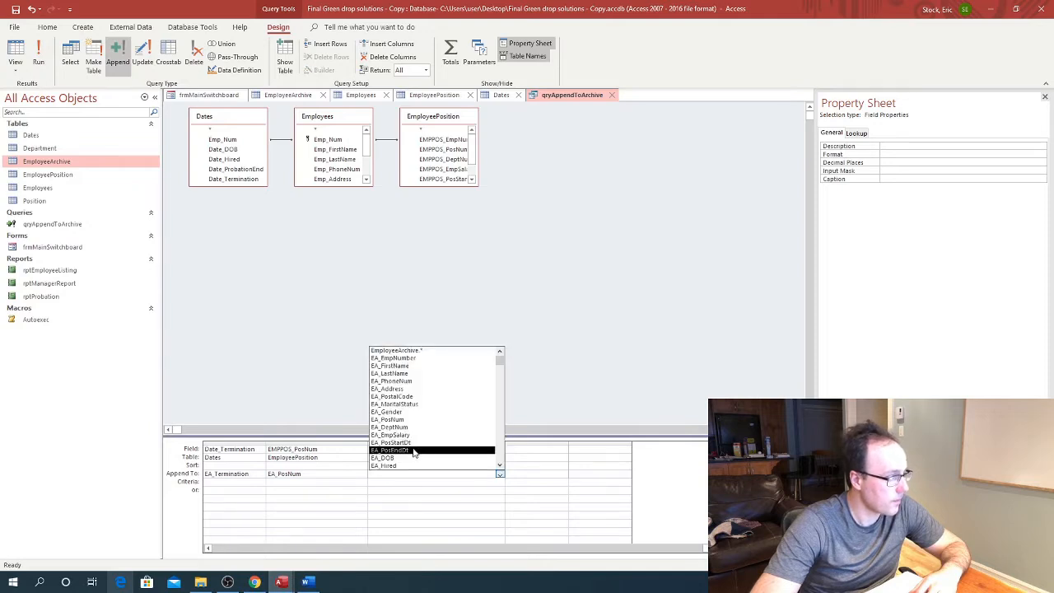
scroll(416, 459, down, 2)
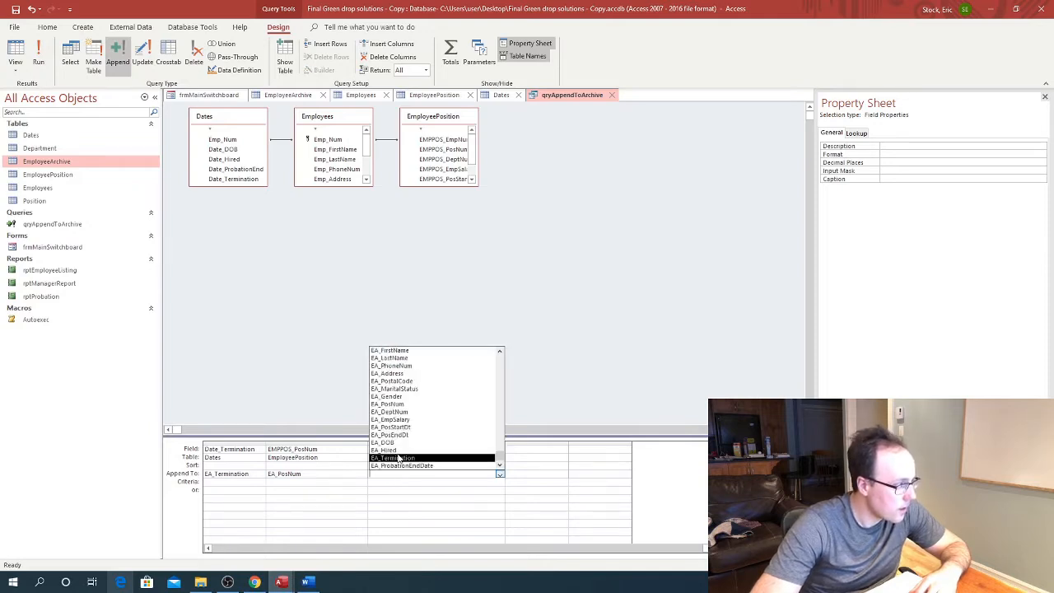
click(407, 411)
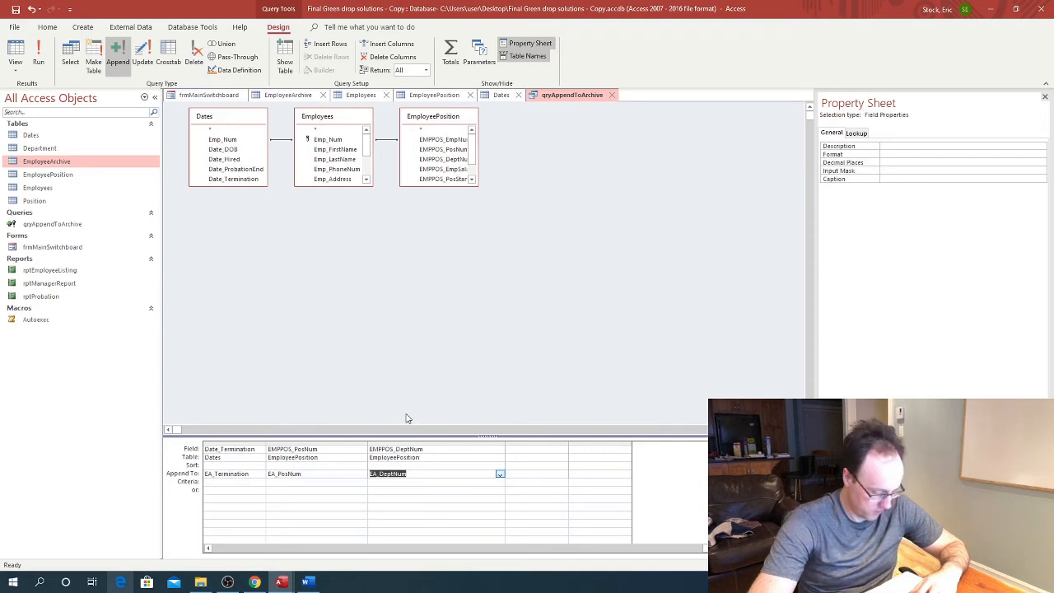
Add EMPPOS_EmpSalary from the EmployeePosition table as the fifteenth query field in a widened column and append it to EA_EmpSalary.
click(532, 449)
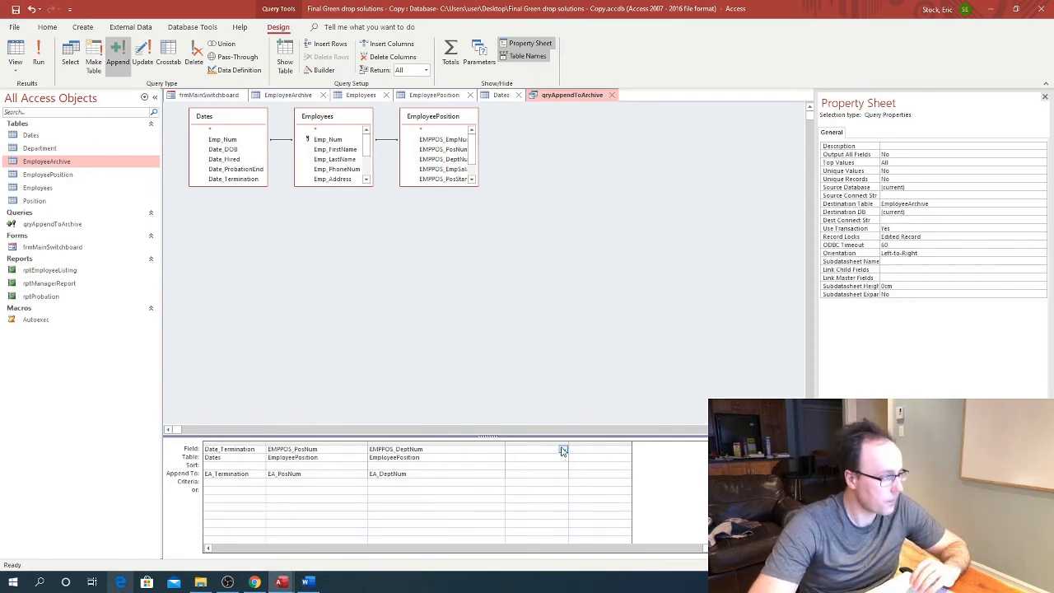
drag(569, 442, 659, 447)
click(655, 448)
scroll(631, 416, down, 3)
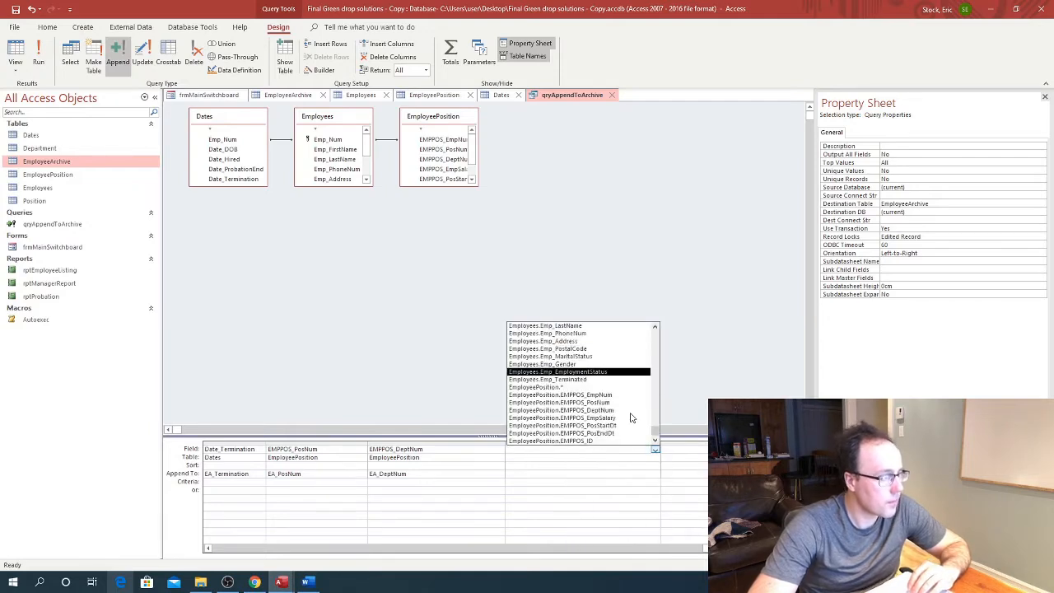
click(630, 417)
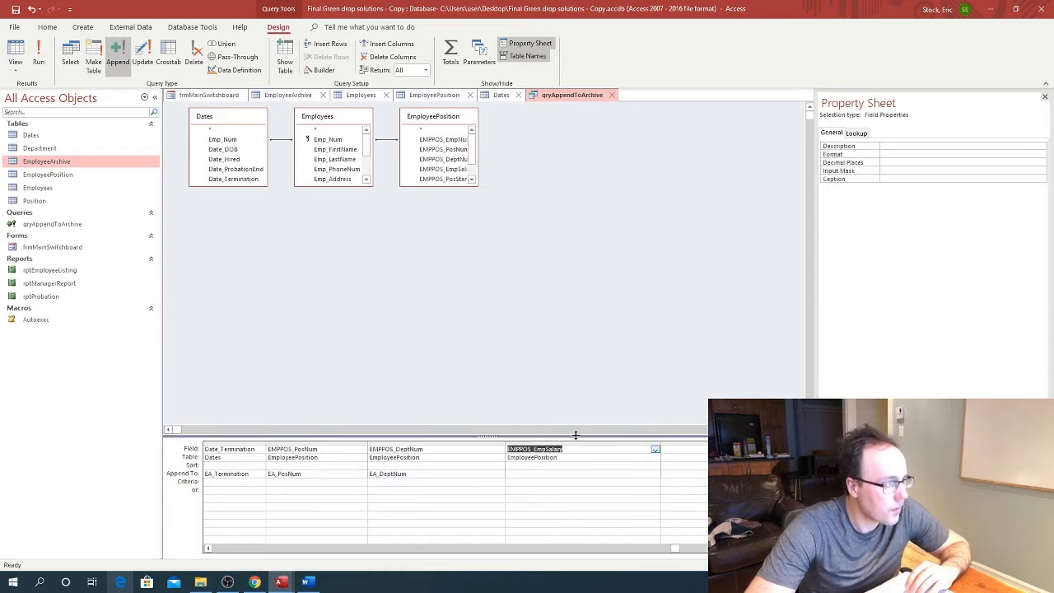
click(624, 473)
click(656, 475)
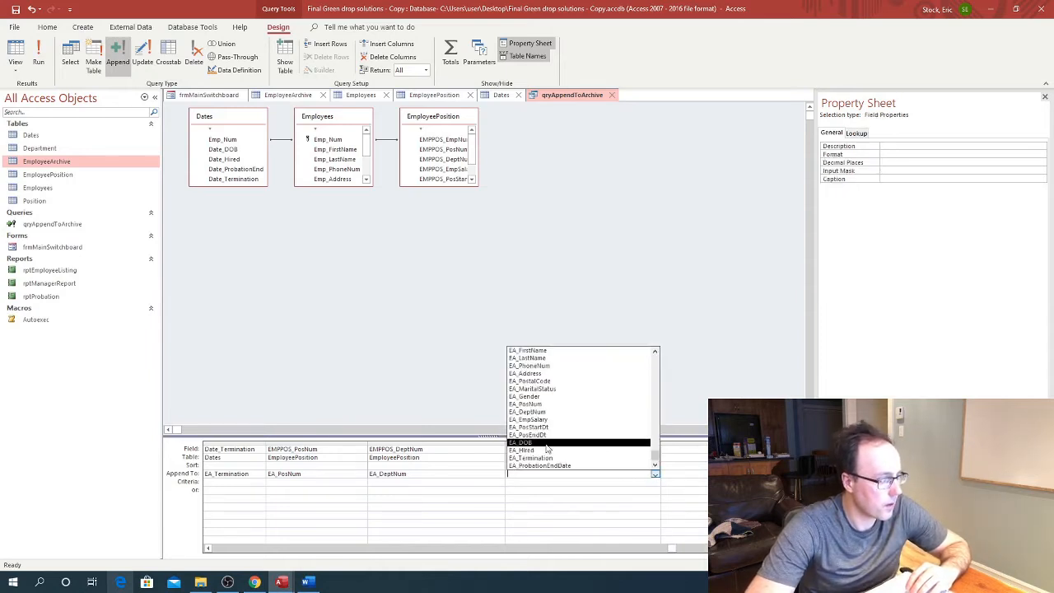
click(543, 420)
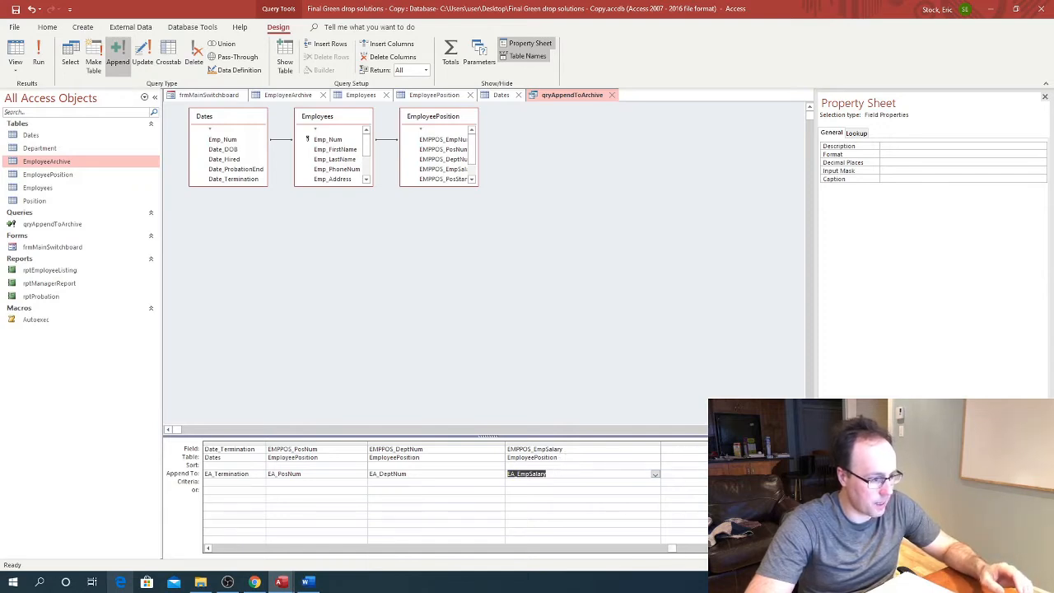
Add EMPPOS_PosStartDt from the EmployeePosition table as the sixteenth query field in a widened column and append it to EA_PosStartDt.
scroll(455, 494, right, 1)
scroll(456, 493, right, 3)
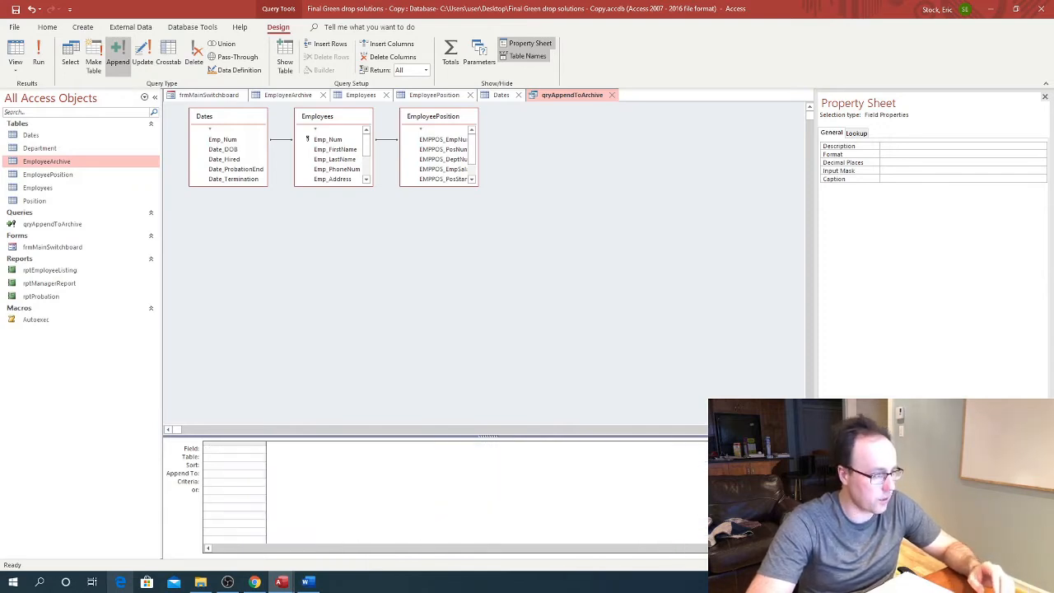
click(209, 549)
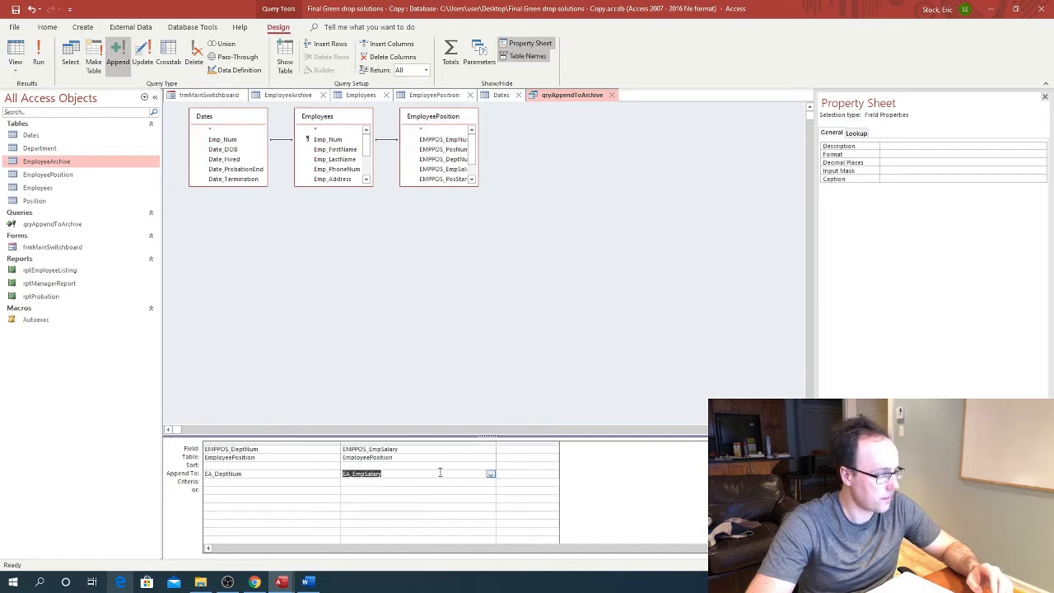
click(506, 449)
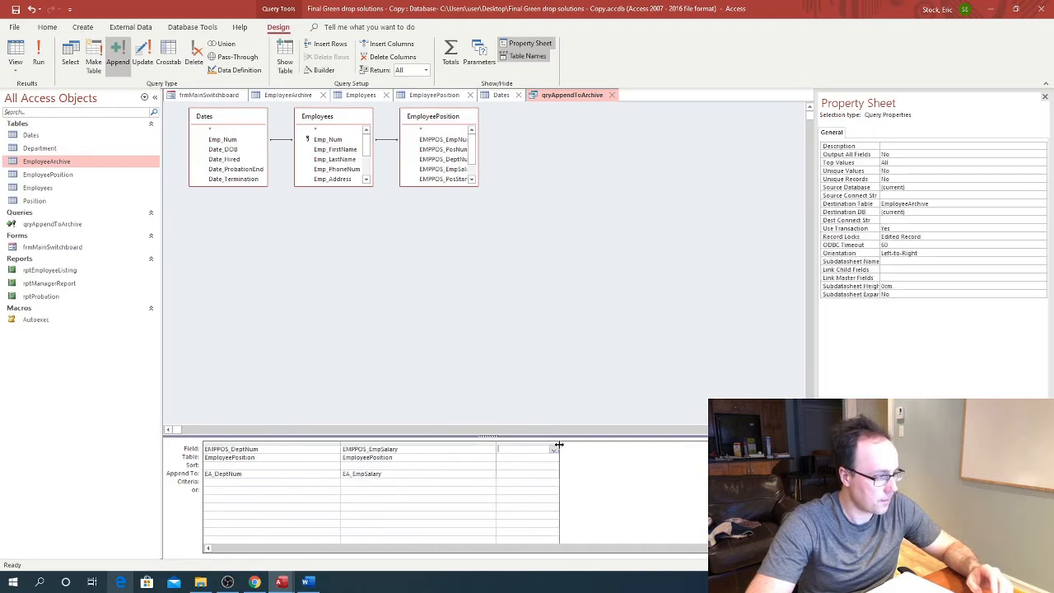
drag(559, 444, 671, 455)
click(663, 452)
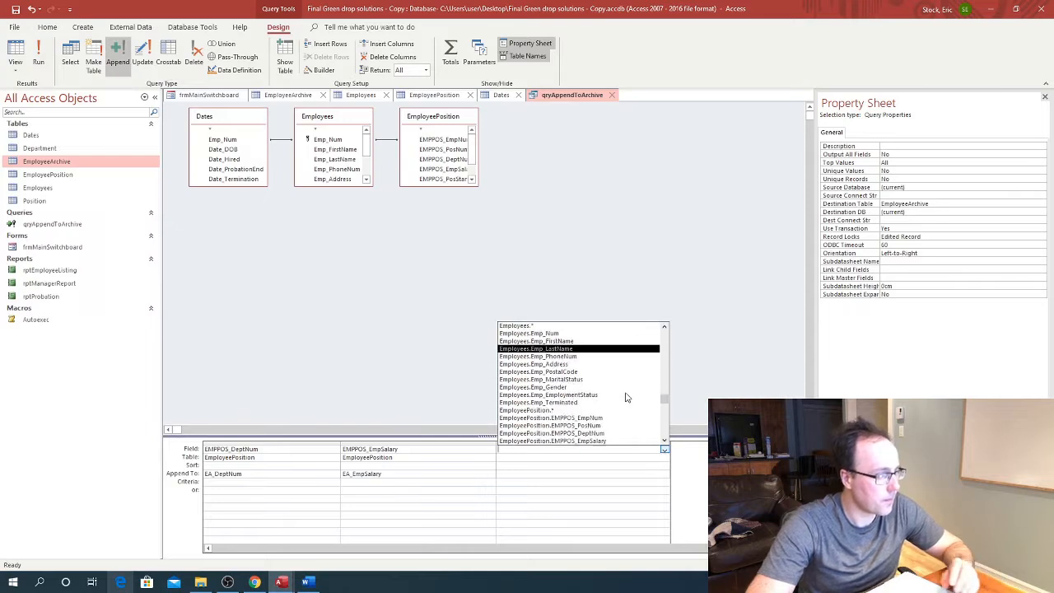
scroll(629, 401, down, 3)
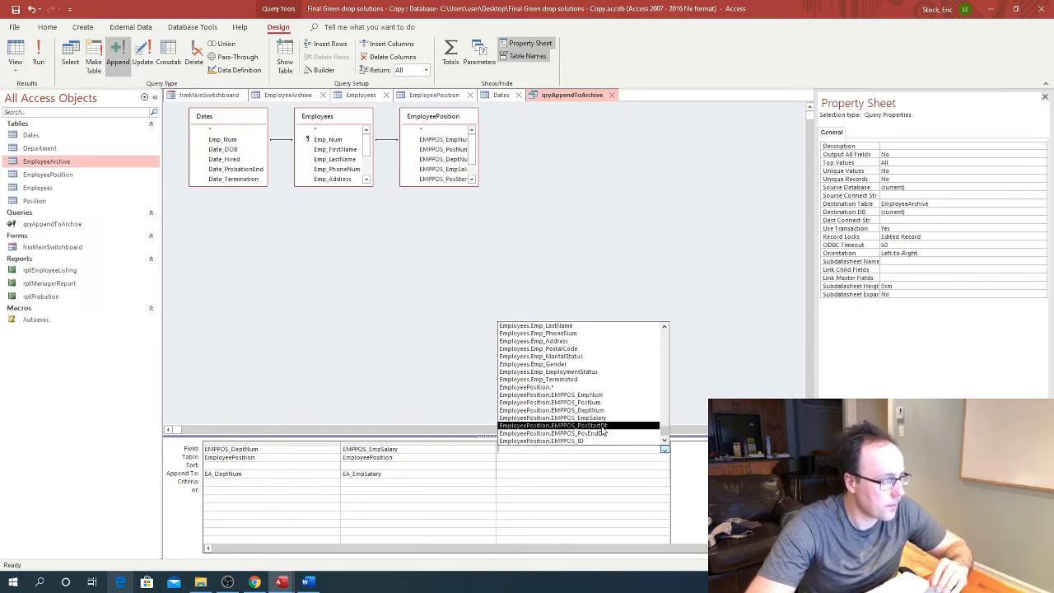
click(602, 427)
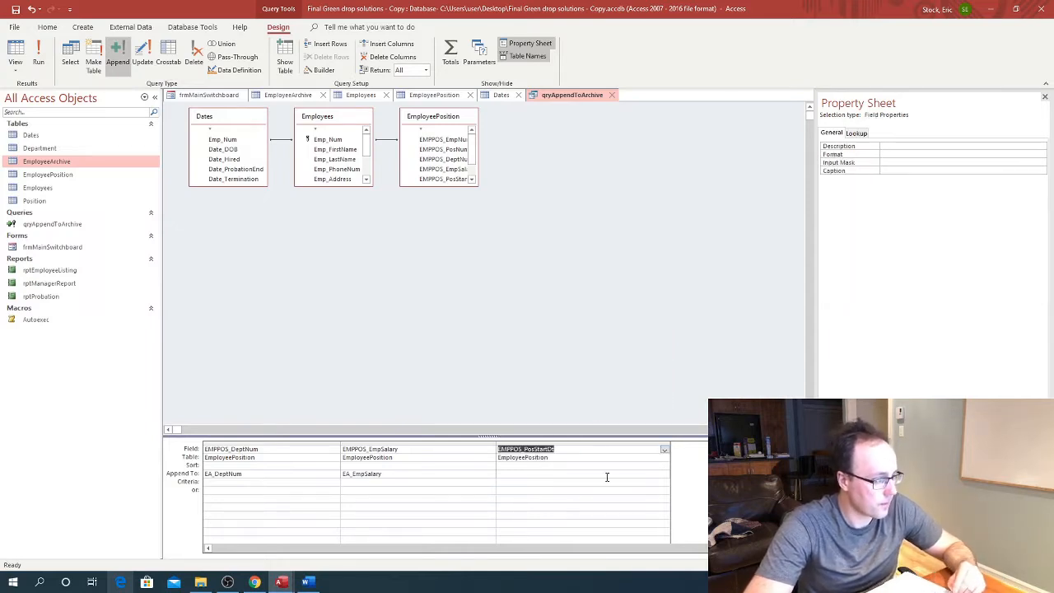
click(664, 474)
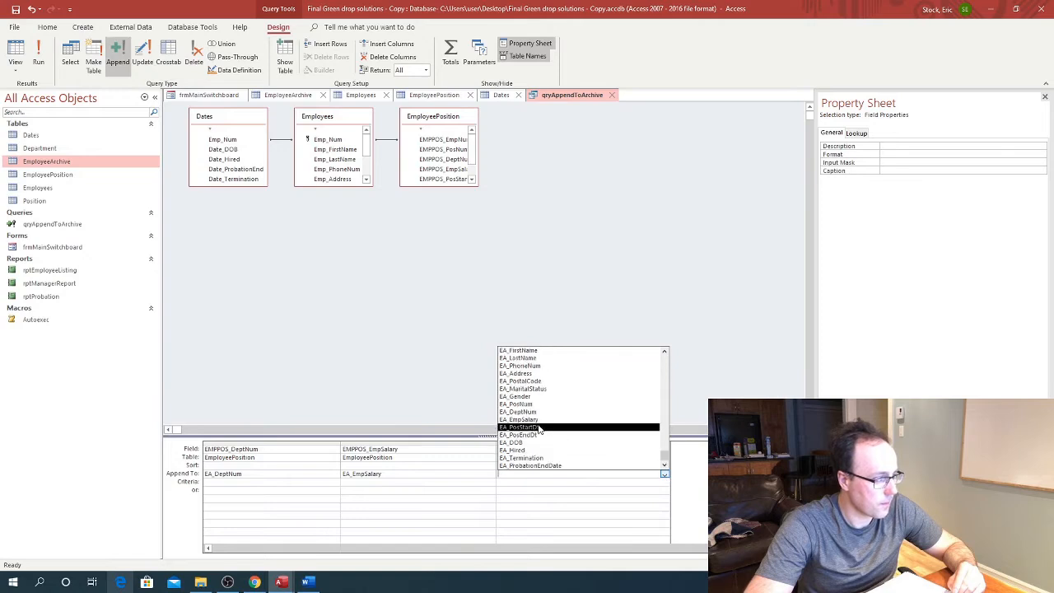
click(540, 427)
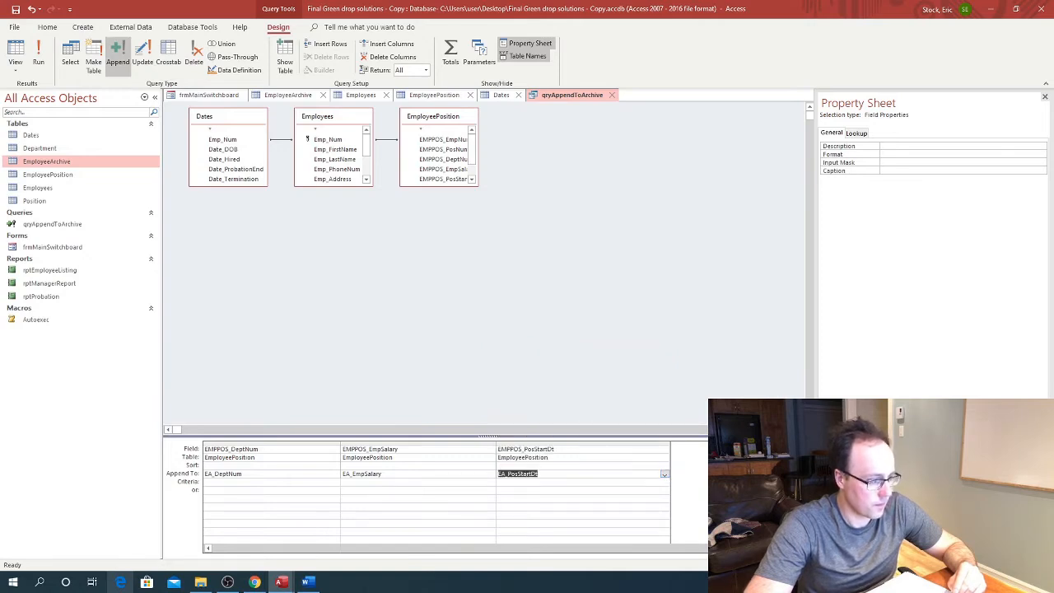
Insert two blank columns in the query grid between EMPPOS_EmpSalary and EMPPOS_PosStartDt.
scroll(507, 492, right, 2)
click(370, 450)
key(ctrl+c)
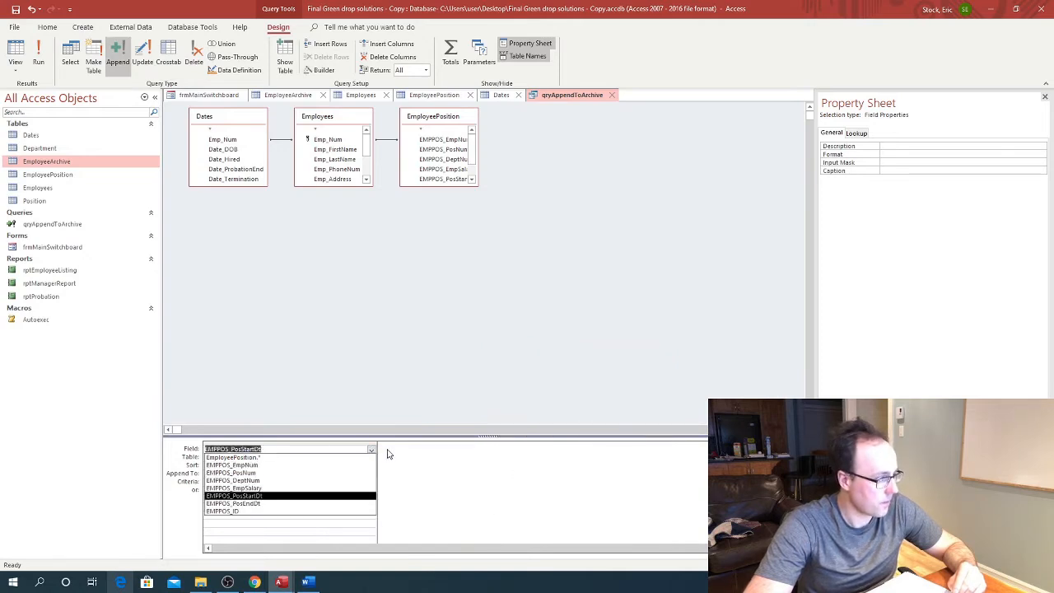
click(393, 450)
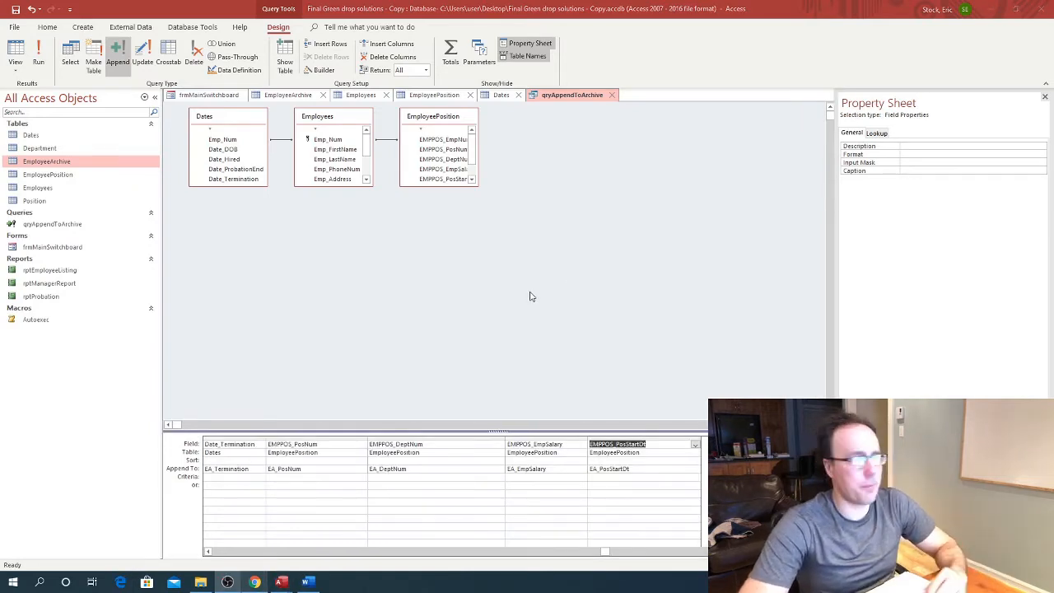
click(374, 46)
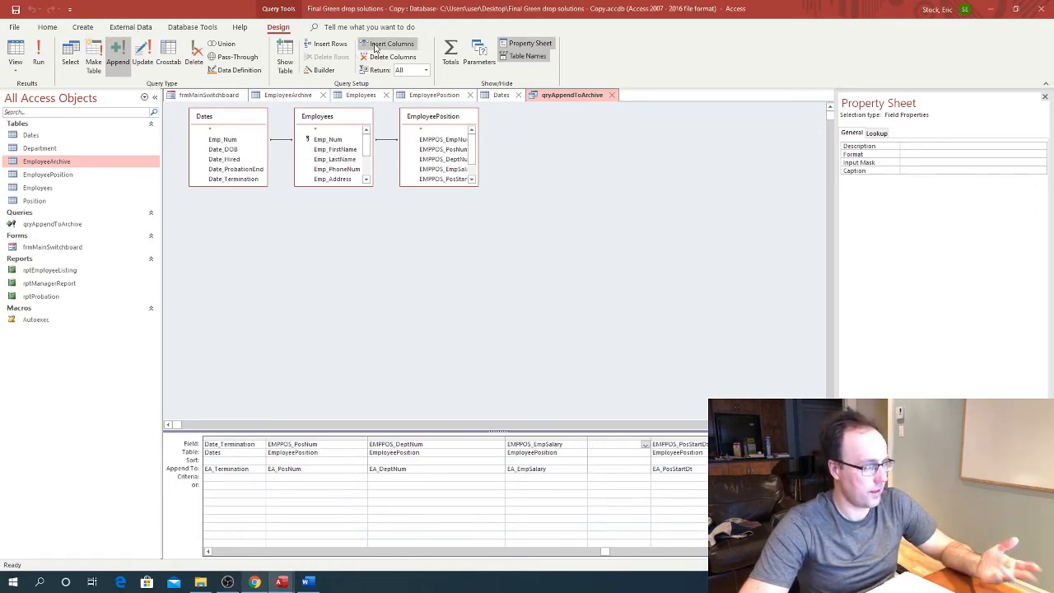
click(375, 46)
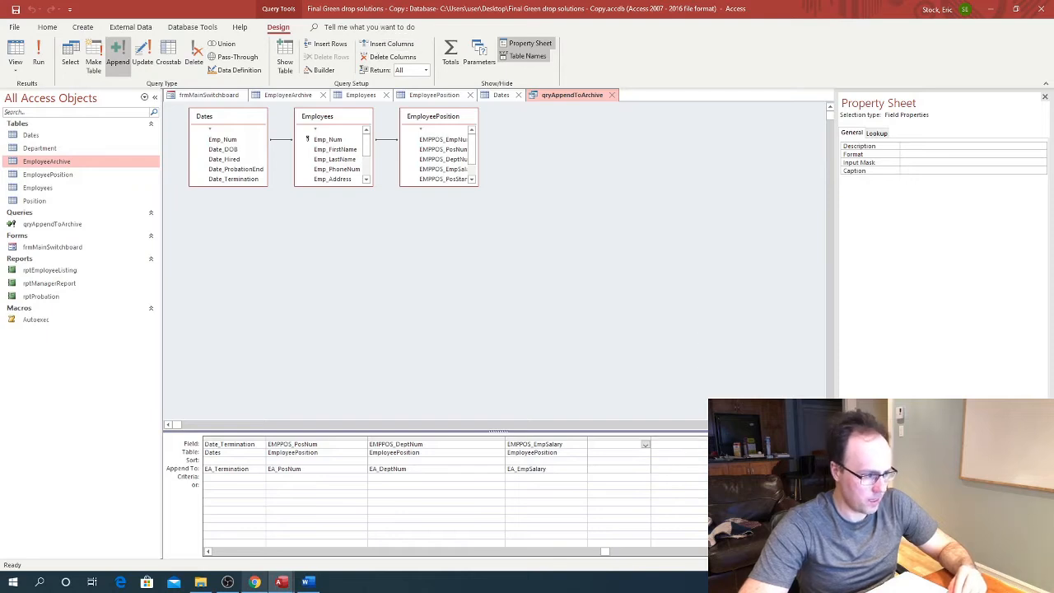
Fill the first inserted column with EMPPOS_PosStartDt from the EmployeePosition table and append it to EA_PosStartDt.
click(613, 443)
key(ctrl+v)
click(672, 453)
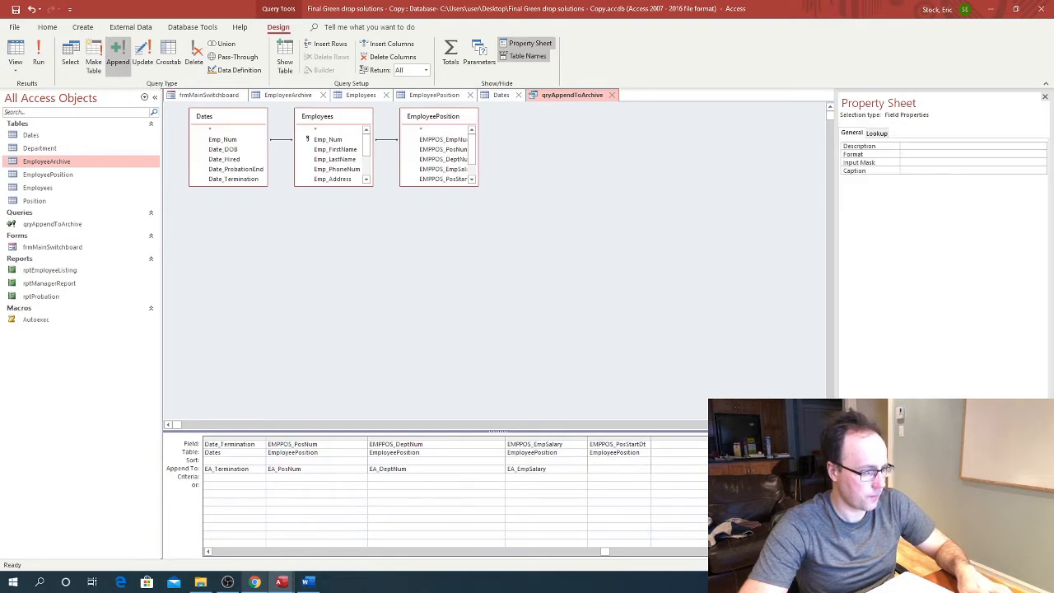
click(603, 471)
text(EA_PosStartDt)
Add EMPPOS_PosEndDt from the EmployeePosition table in the blank column following EMPPOS_PosStartDt, widening that column.
click(686, 446)
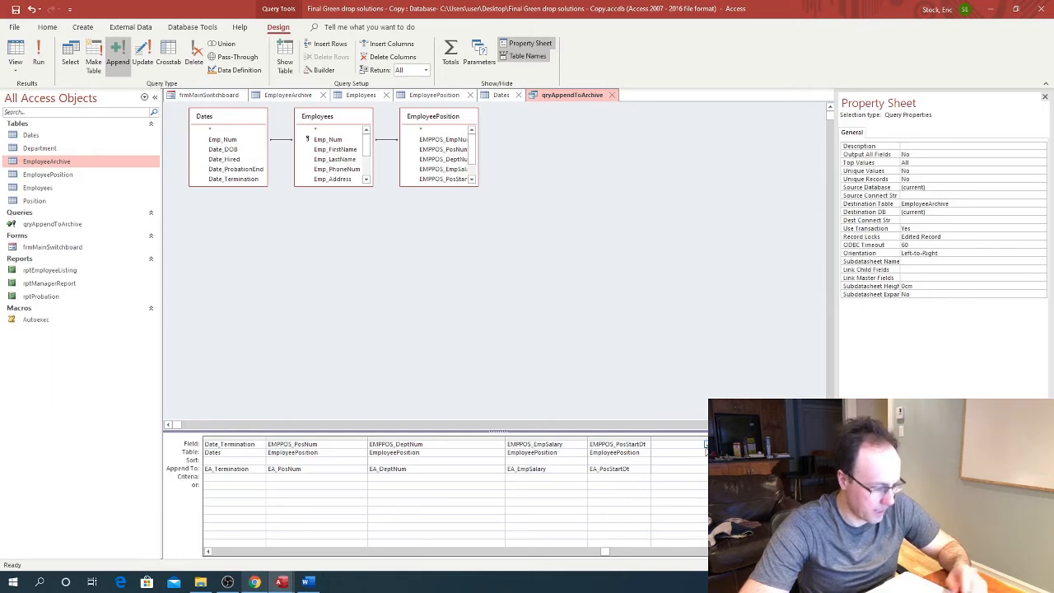
click(704, 445)
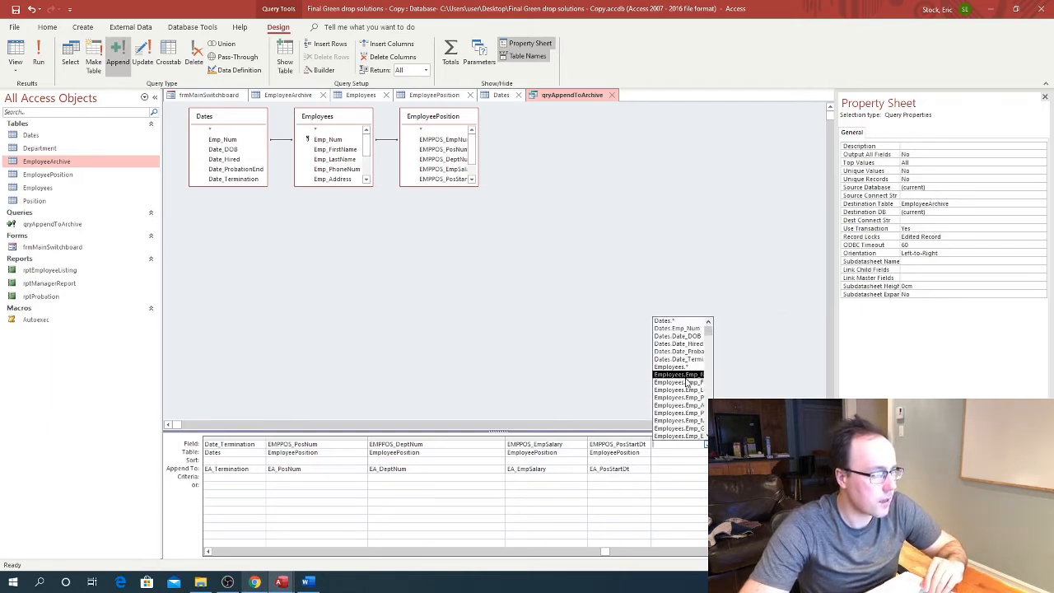
scroll(687, 382, down, 1)
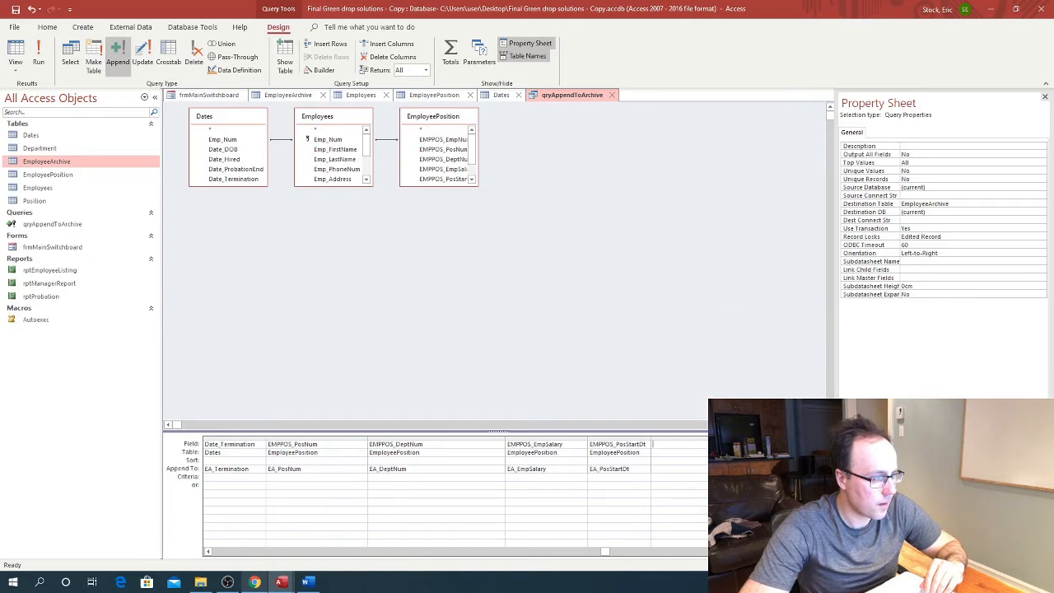
click(744, 444)
scroll(700, 387, down, 3)
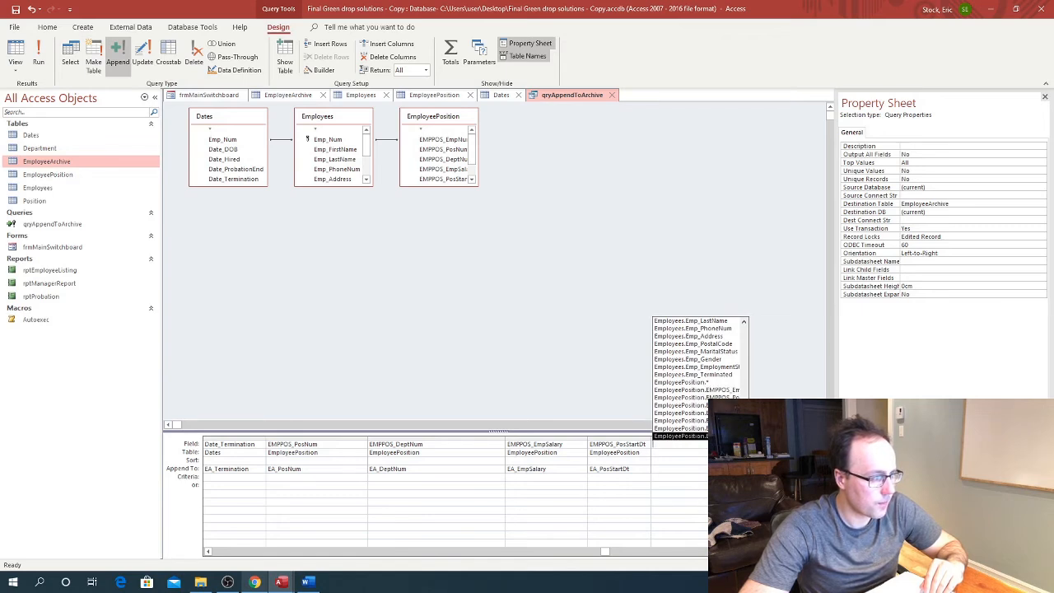
key(Escape)
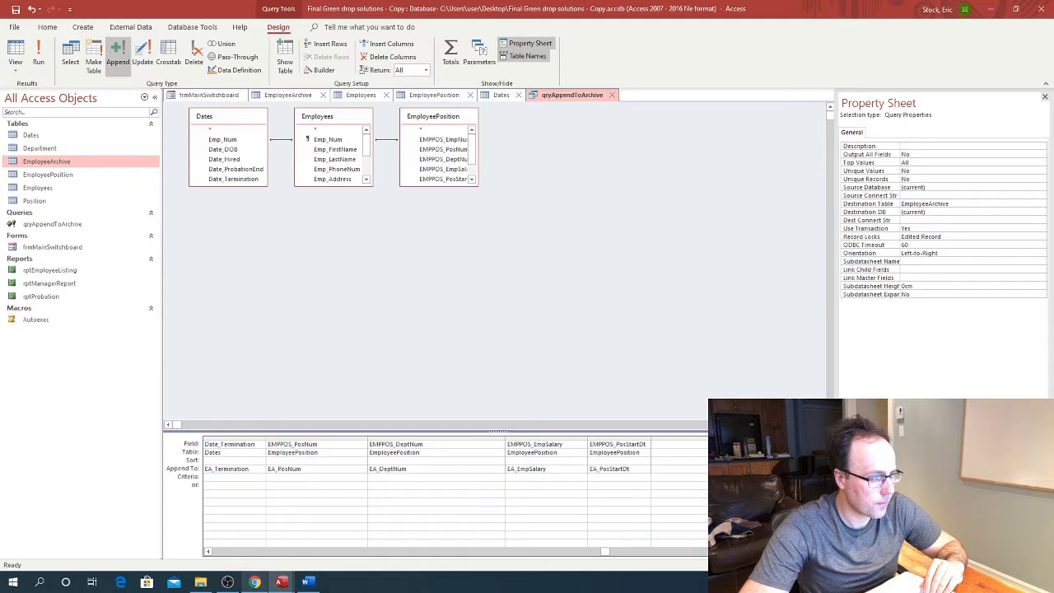
key(alt+Down)
key(Down)
key(Down)
key(Down)
key(Down)
key(Down)
key(Down)
key(Down)
key(Down)
key(Down)
key(Down)
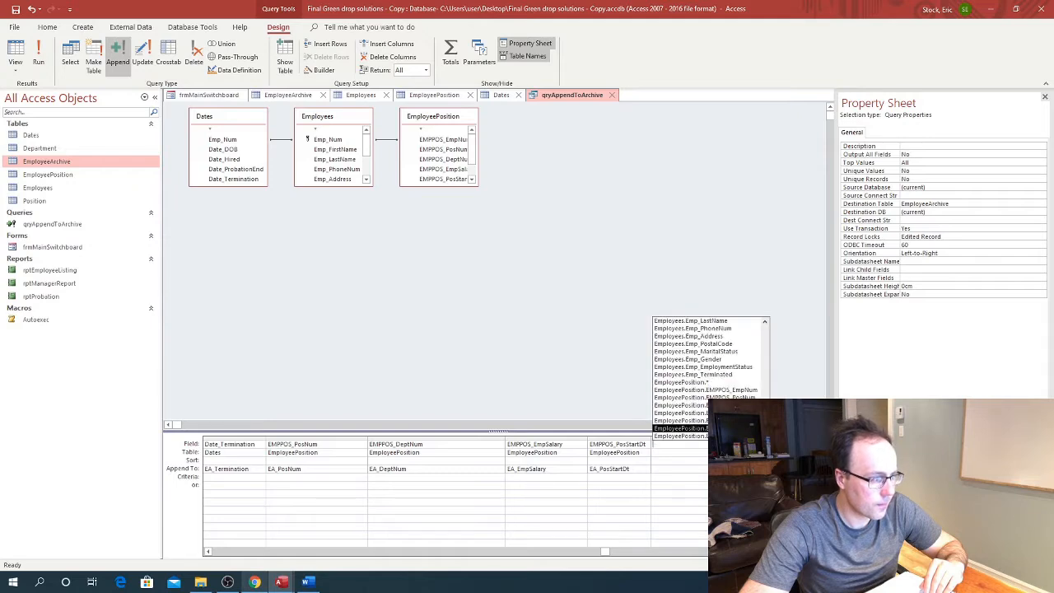
key(Up)
key(Up)
key(Down)
key(Down)
key(Return)
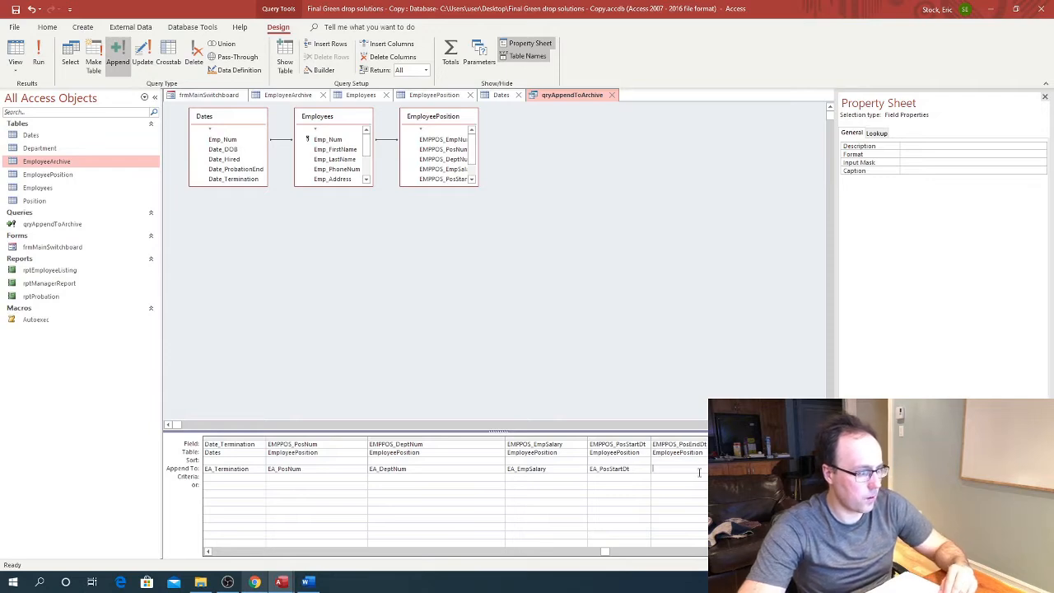
Append the EMPPOS_PosEndDt field to EA_PosEndDt.
click(703, 468)
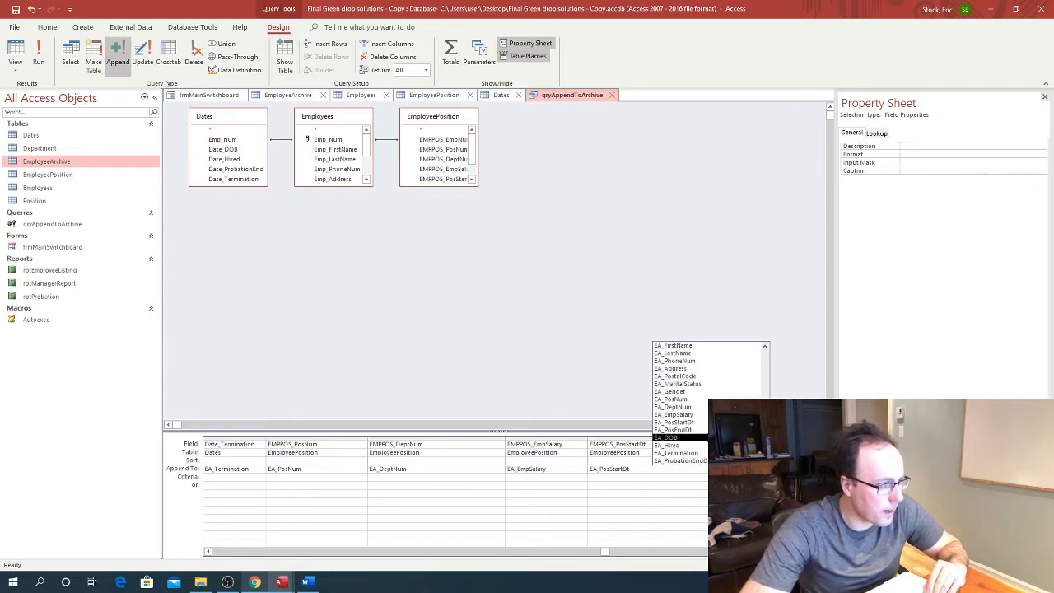
click(683, 430)
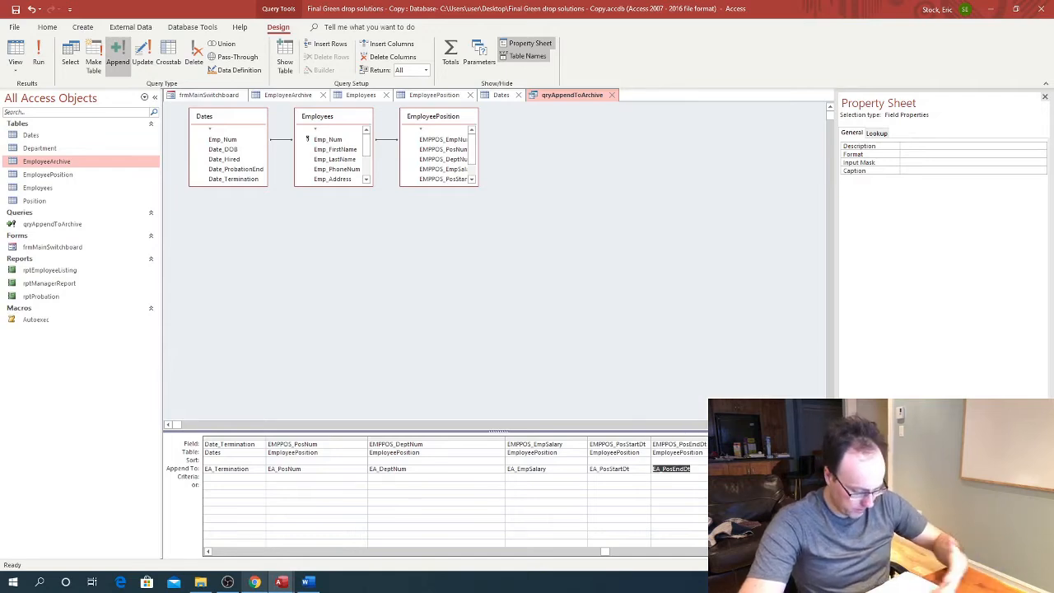
key(Tab)
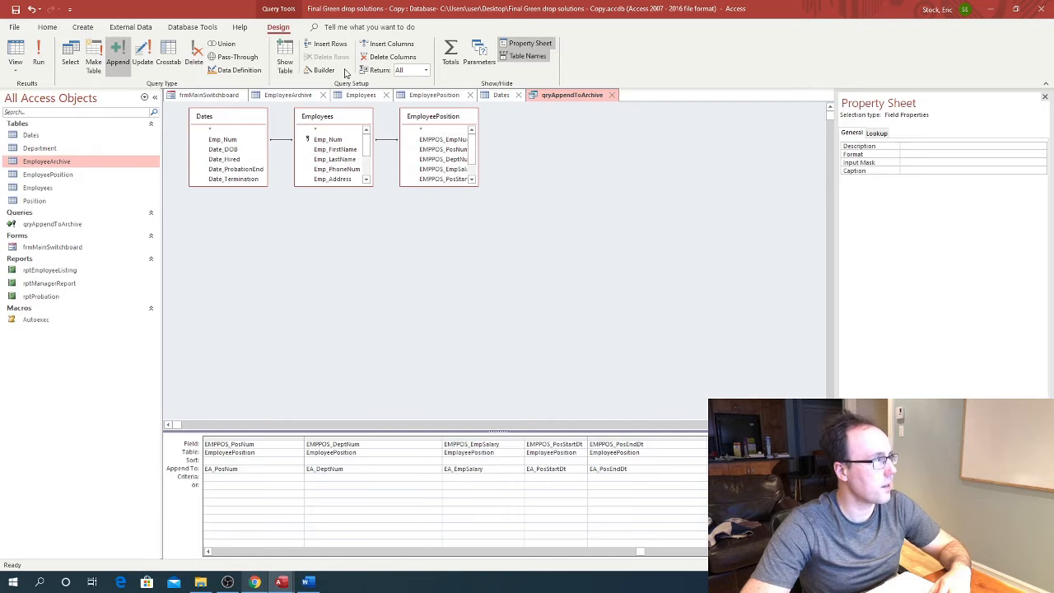
key(shift+Tab)
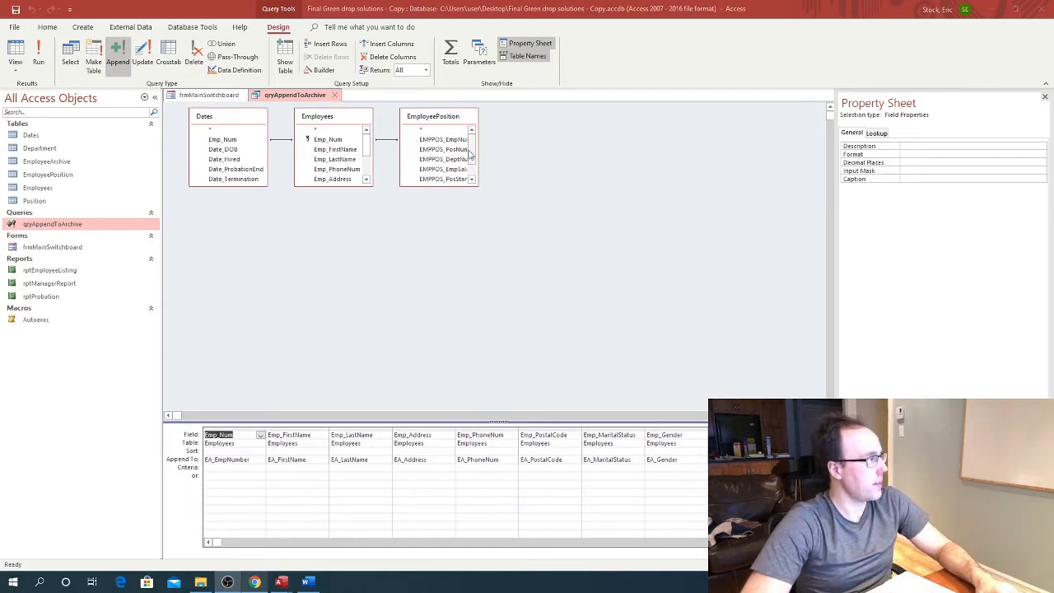
Close the qryAppendToArchive design and check the records in the EmployeeArchive table, leaving the table closed.
click(334, 95)
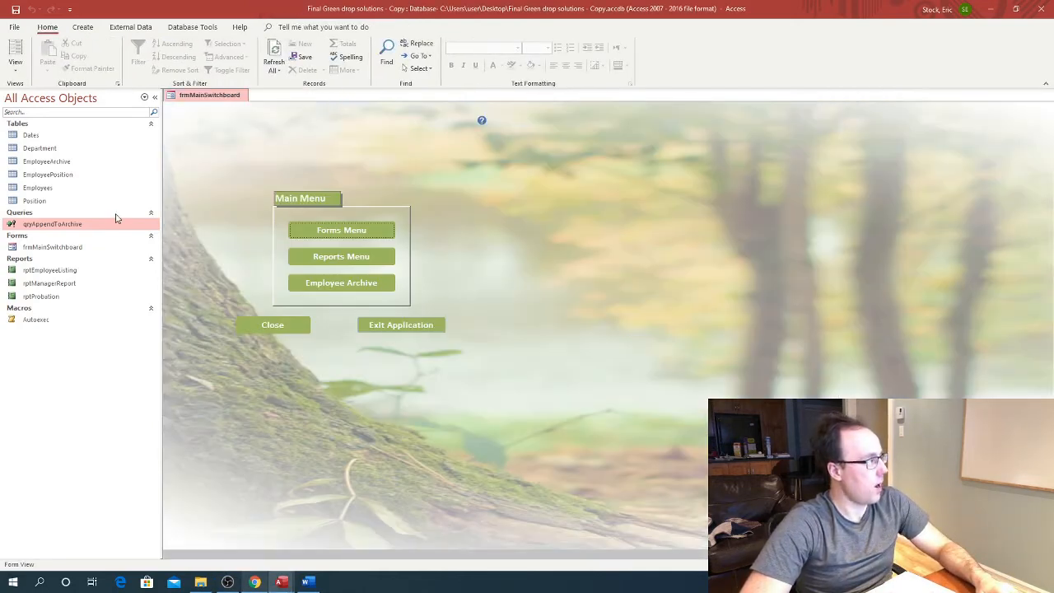
double_click(33, 163)
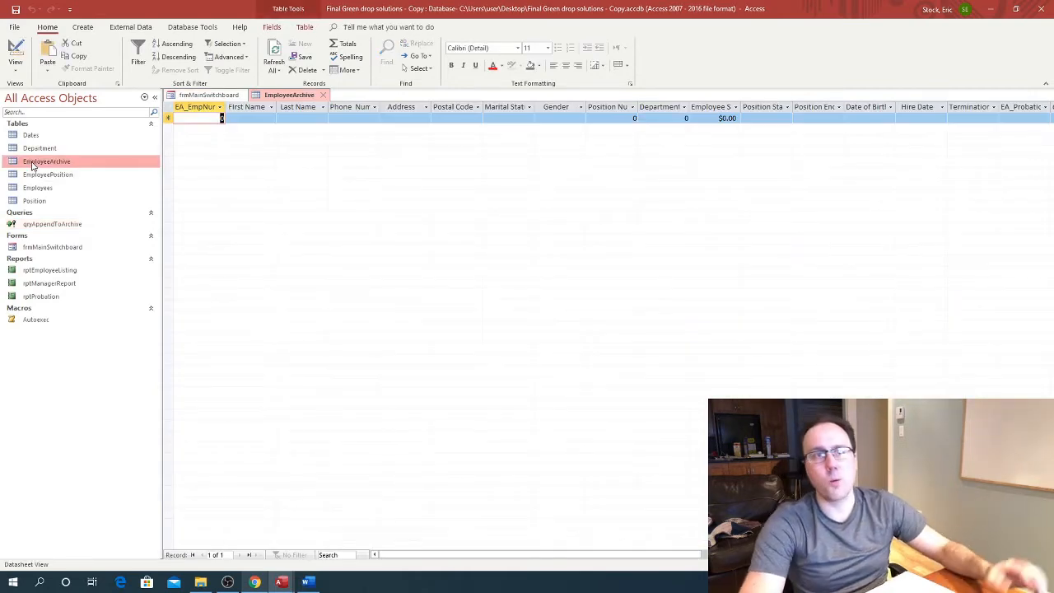
click(323, 94)
Run the qryAppendToArchive query, confirm appending the rows, and open the EmployeeArchive table to check the result.
click(43, 224)
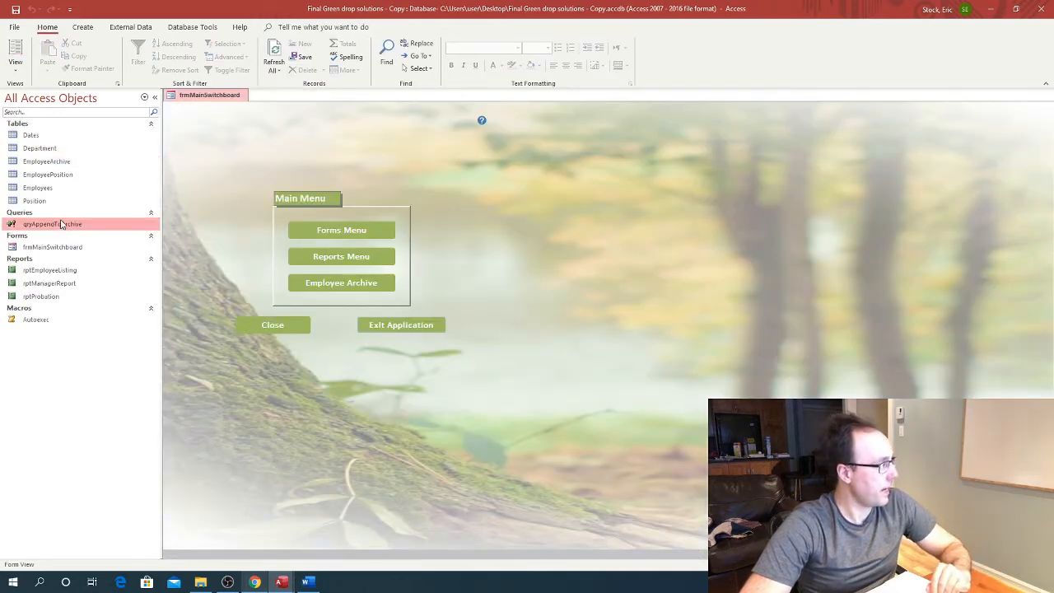
right_click(43, 224)
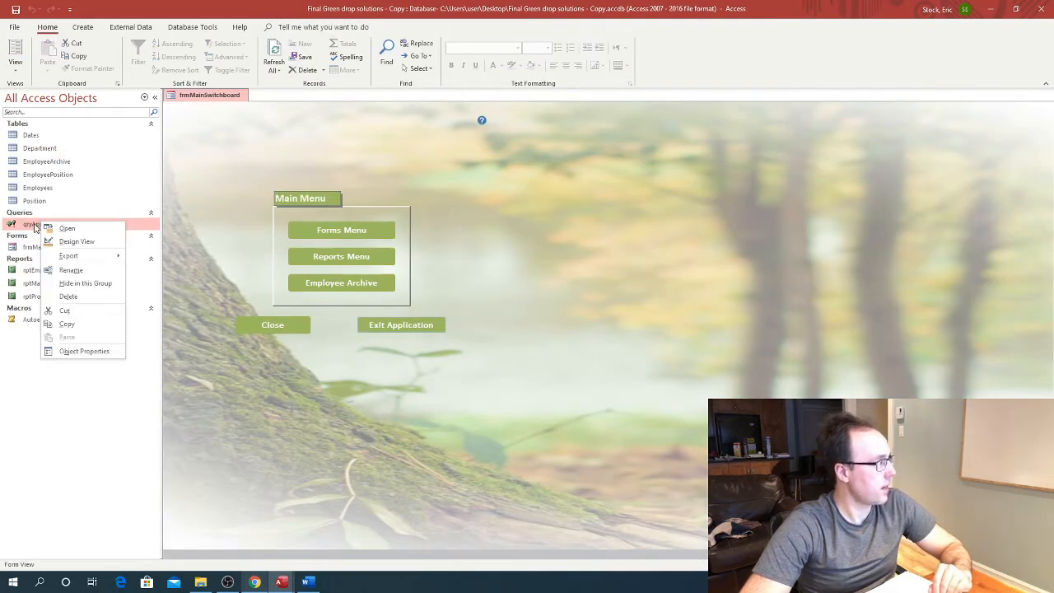
click(51, 227)
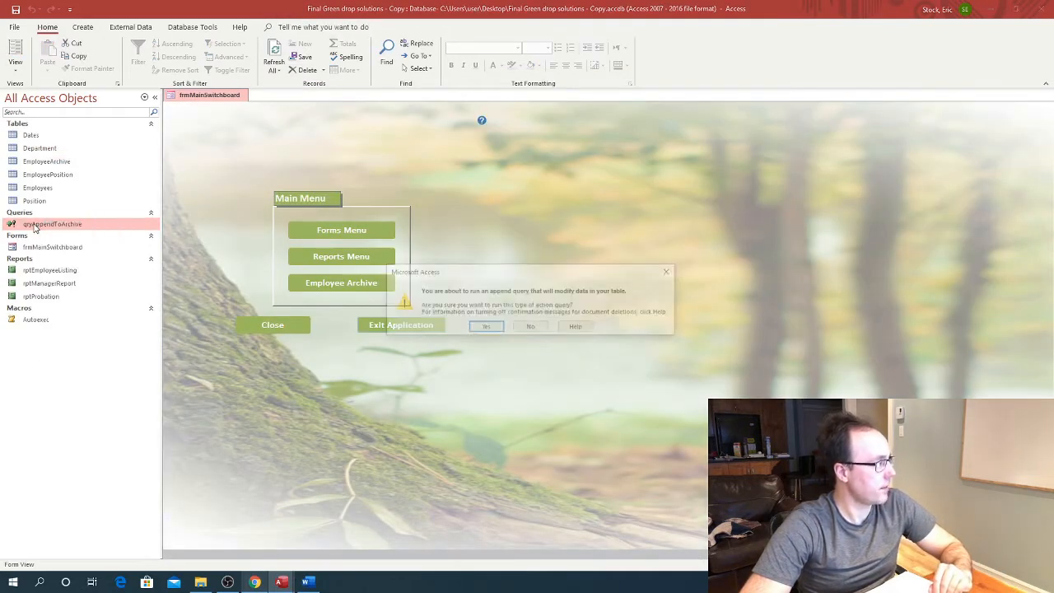
click(485, 327)
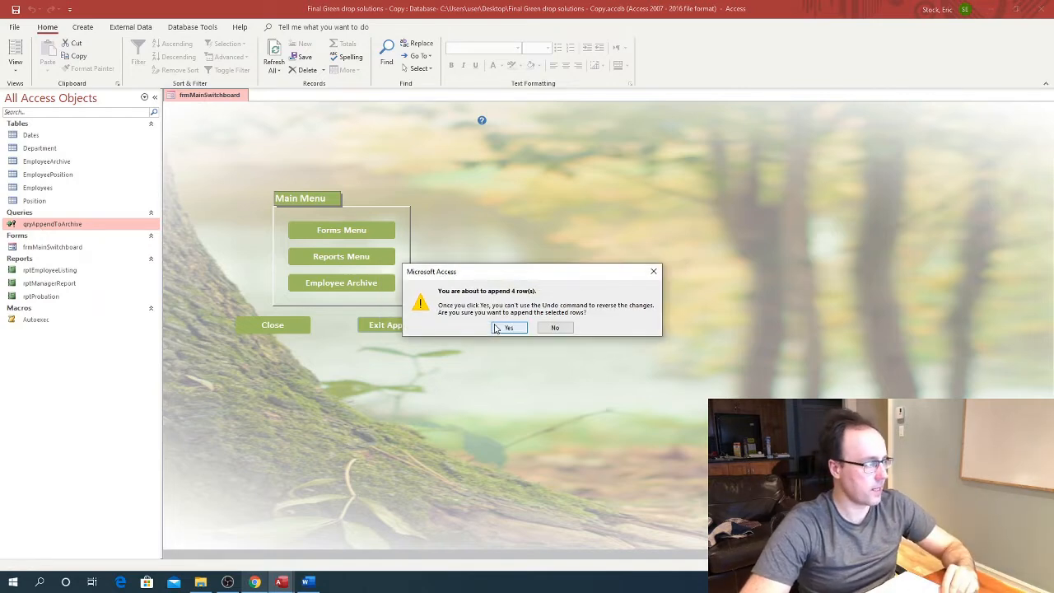
click(508, 327)
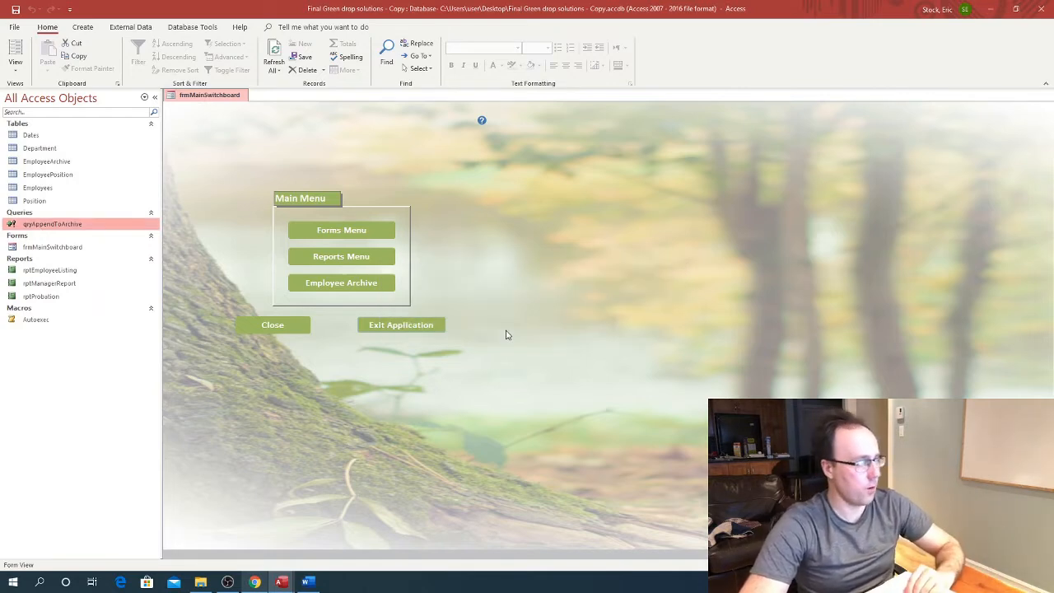
double_click(45, 163)
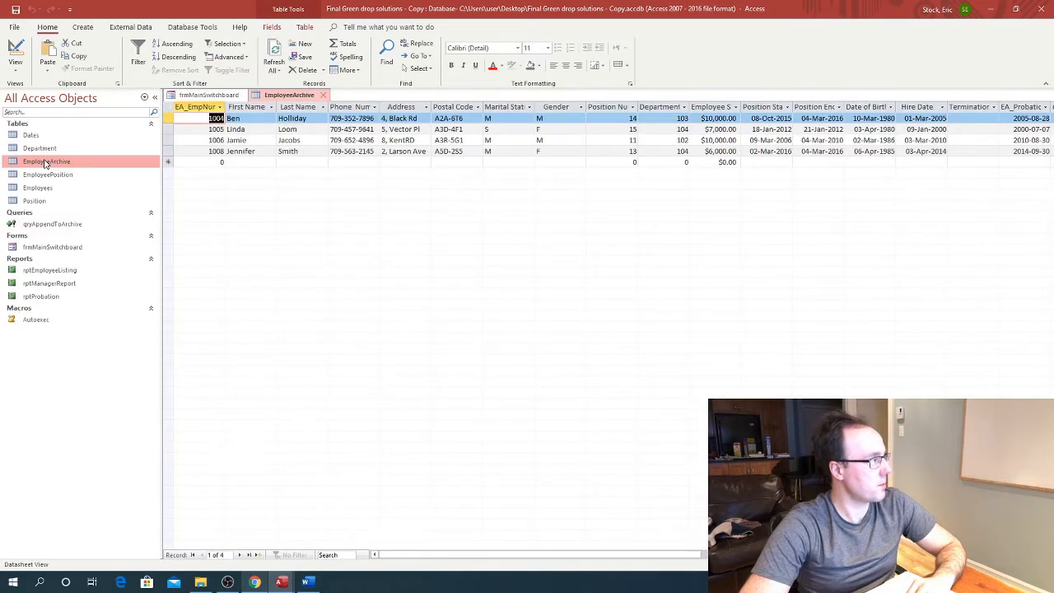
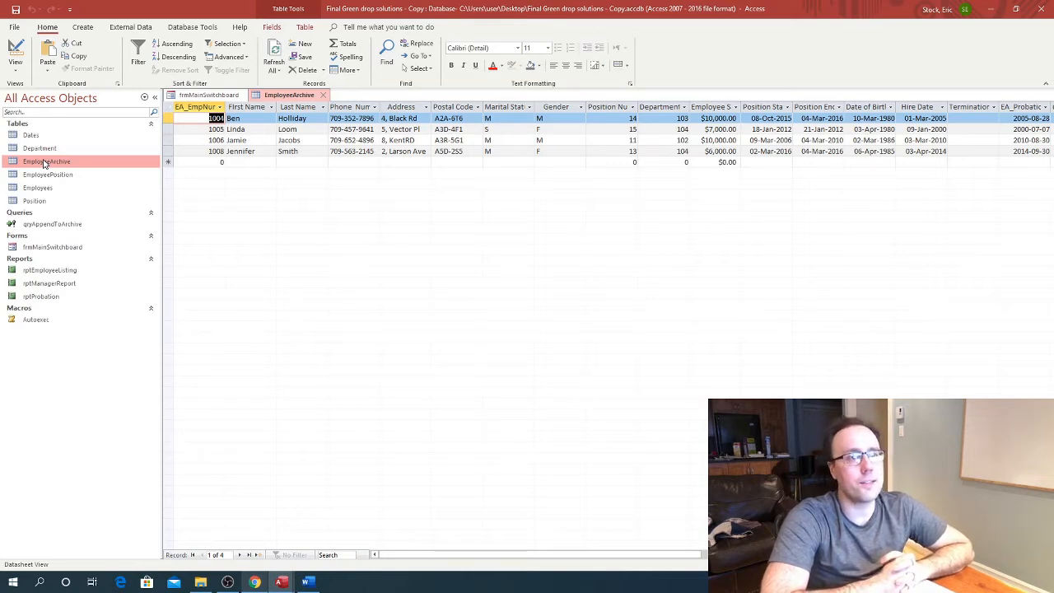
double_click(45, 162)
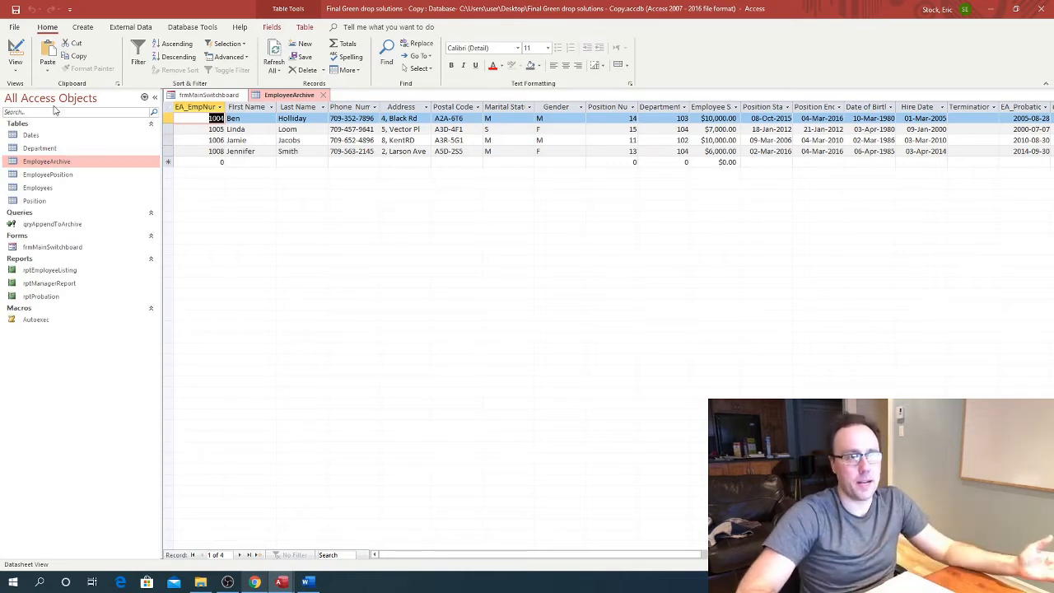
Delete the first three employee records from the EmployeeArchive table one at a time, confirming each deletion.
click(168, 117)
right_click(168, 117)
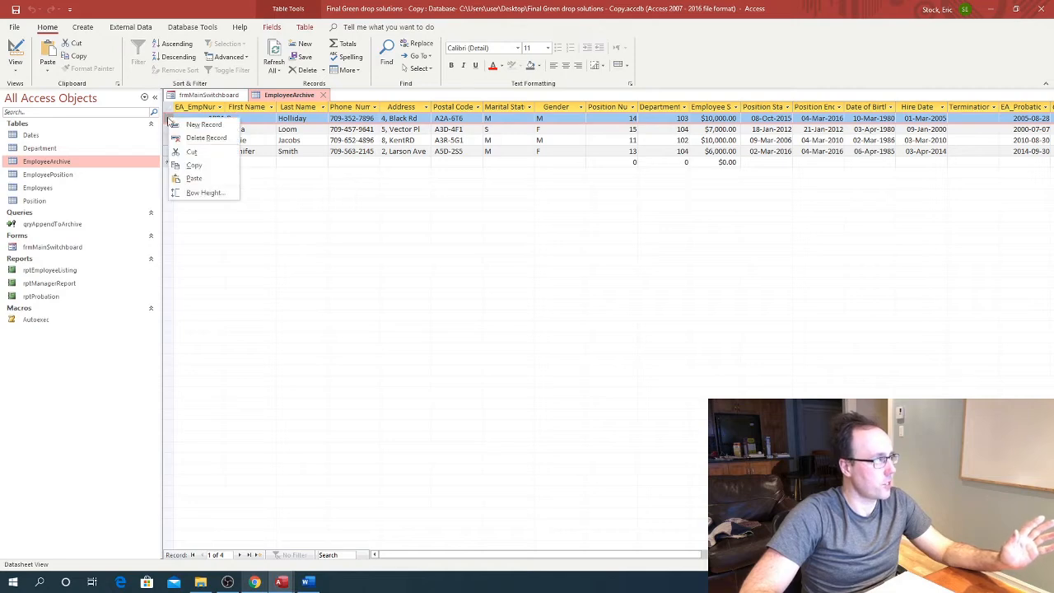
click(181, 140)
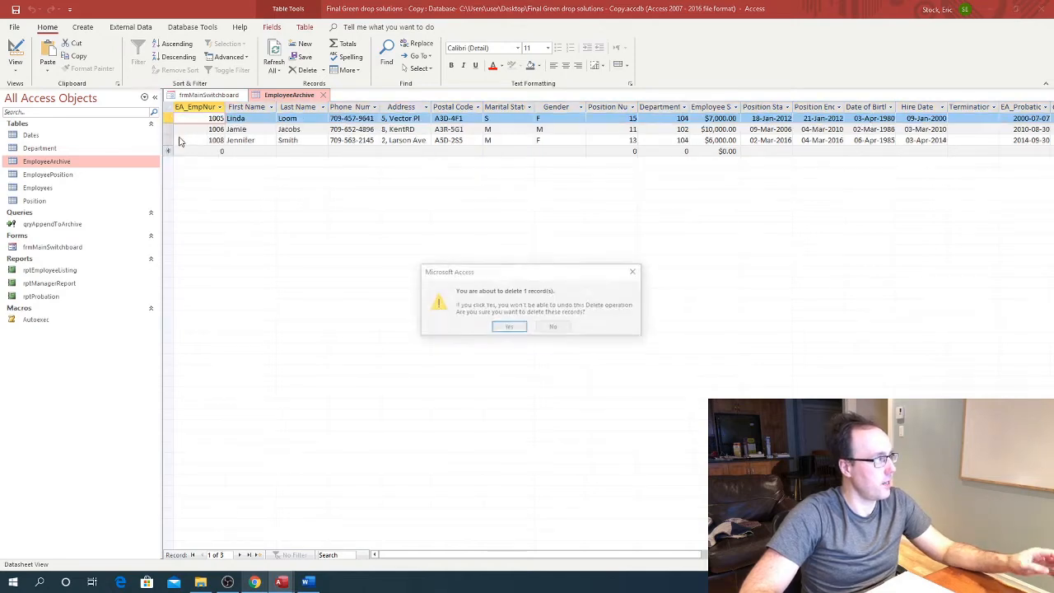
click(509, 325)
right_click(174, 123)
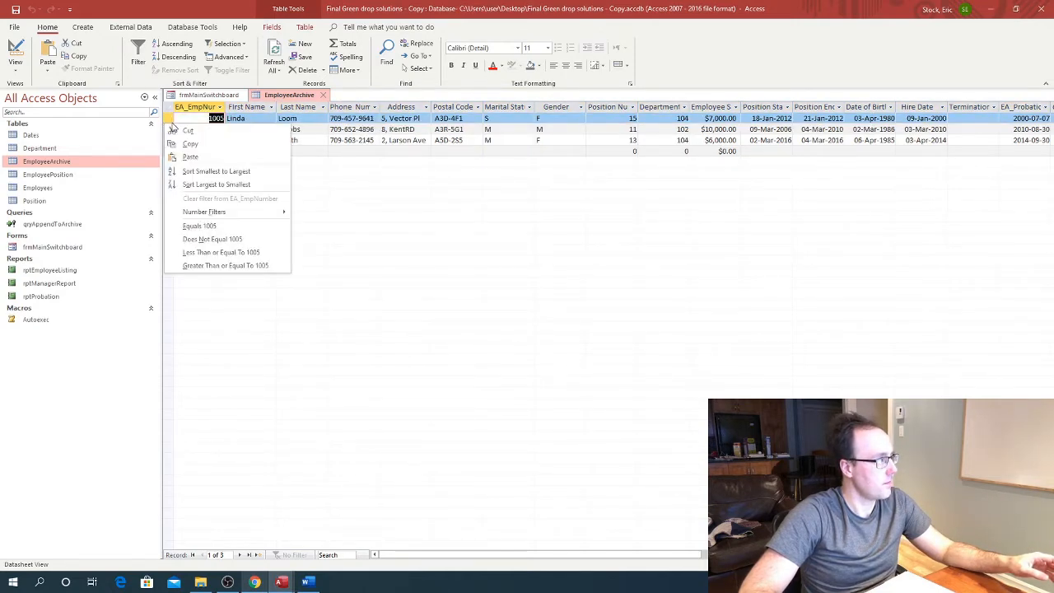
click(168, 117)
right_click(168, 119)
click(208, 140)
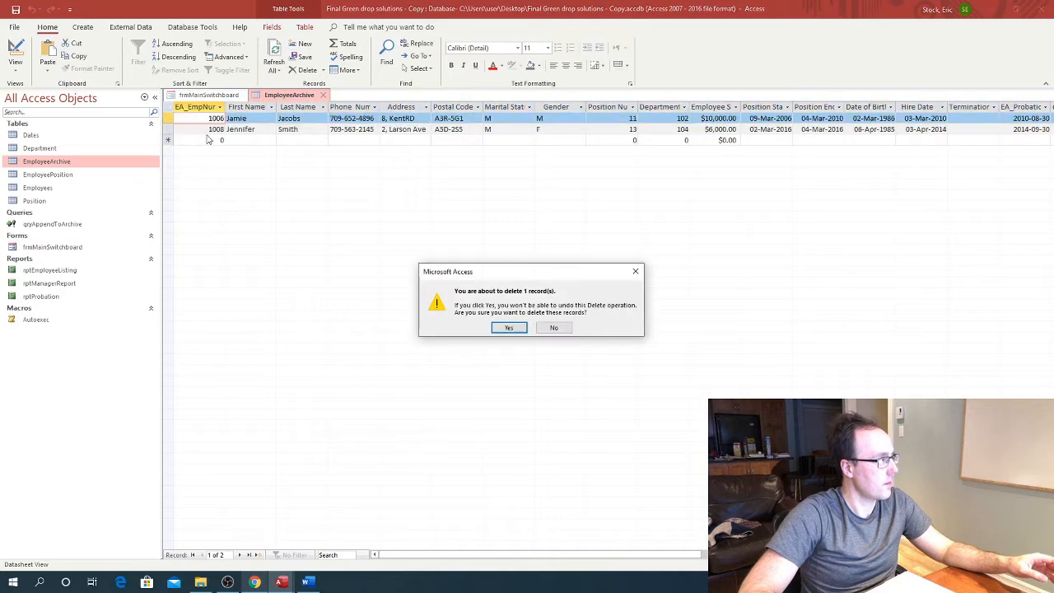
click(509, 326)
click(169, 122)
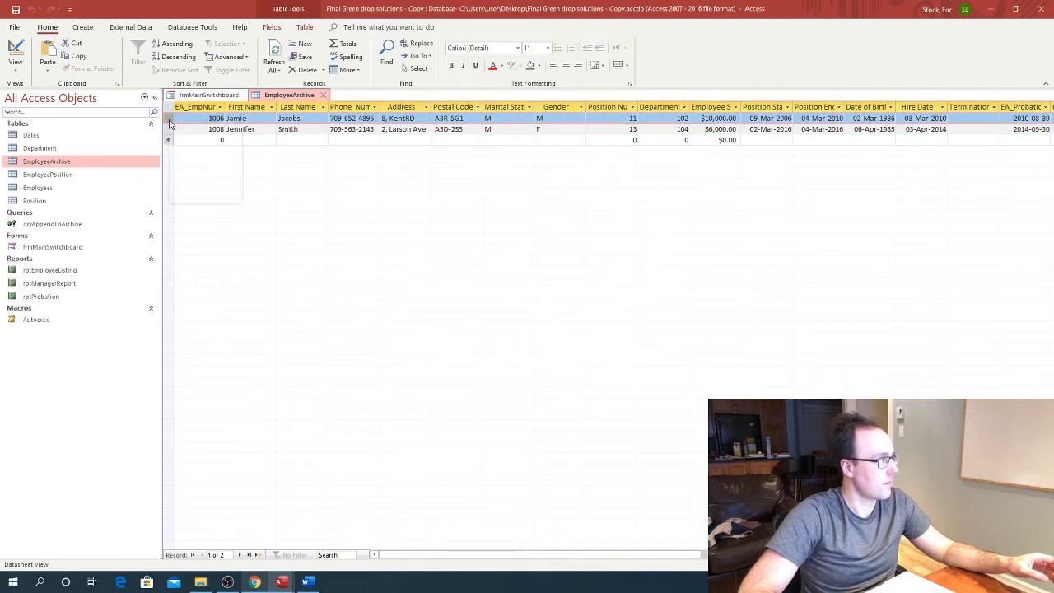
right_click(170, 122)
click(208, 141)
click(507, 327)
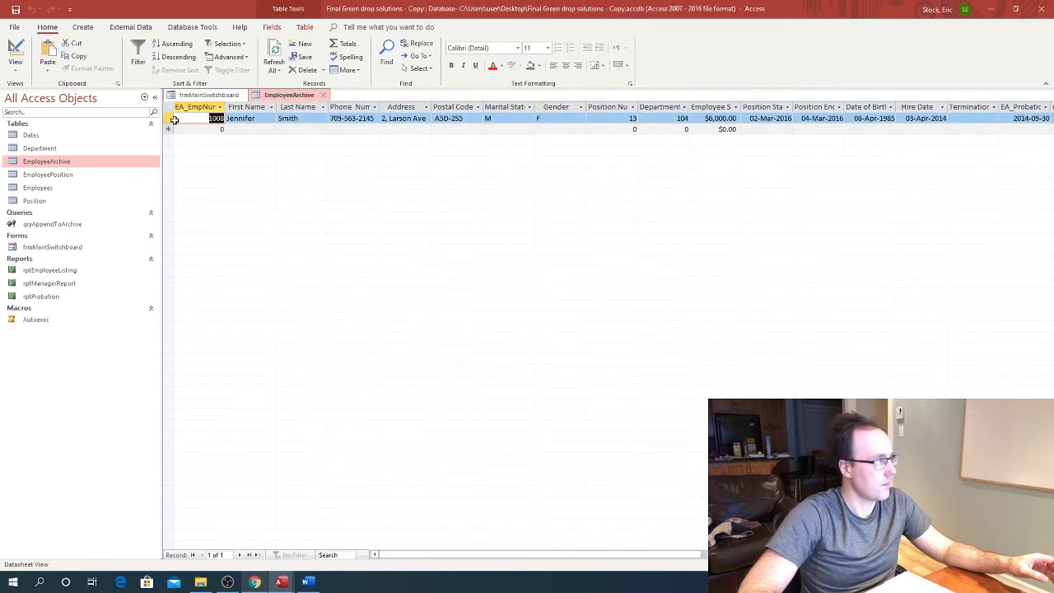
Delete the existing employee record from the EmployeeArchive table and confirm the deletion.
click(170, 119)
right_click(171, 121)
click(209, 140)
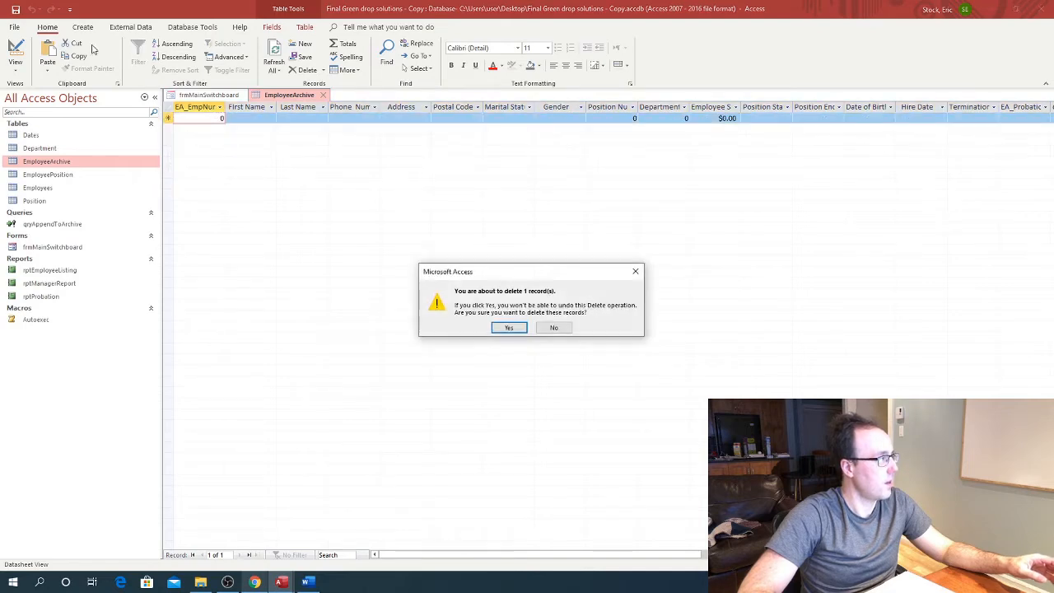
click(508, 327)
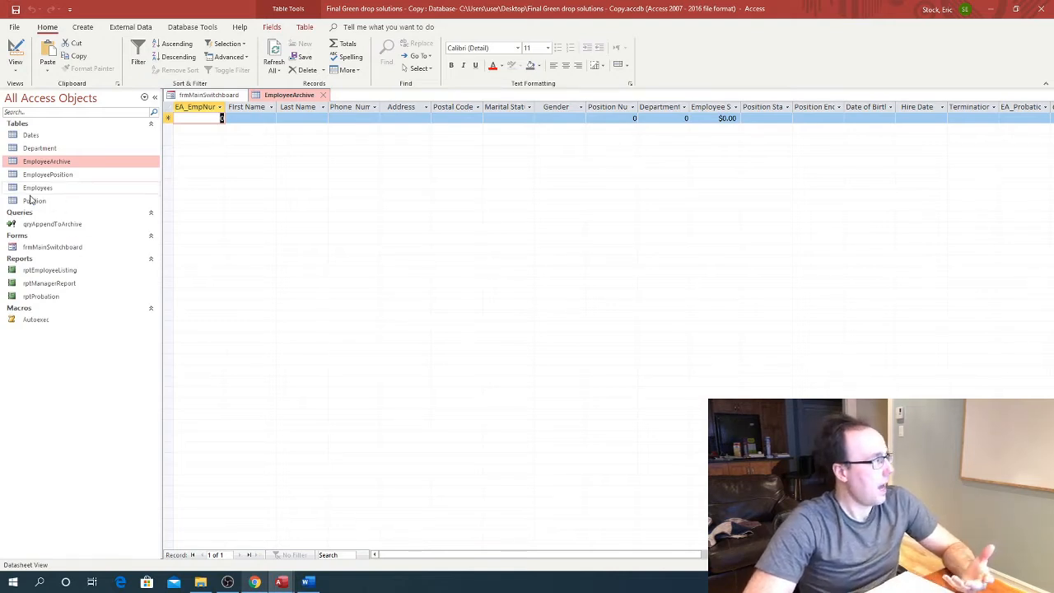
Open the qryAppendToArchive query in Design View and go to the criteria of its Emp_Num field.
right_click(51, 224)
click(74, 247)
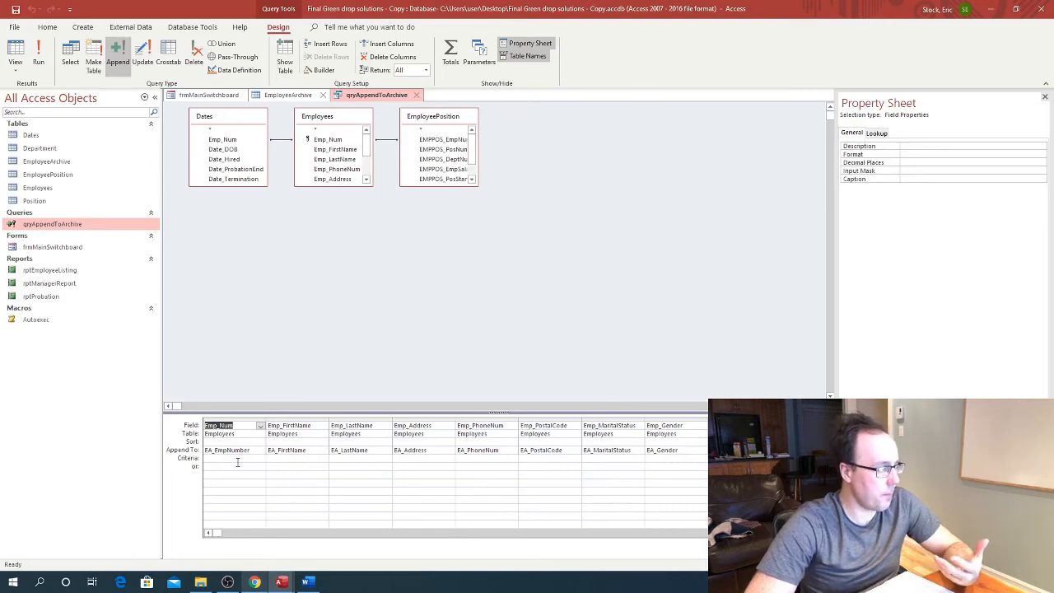
click(238, 462)
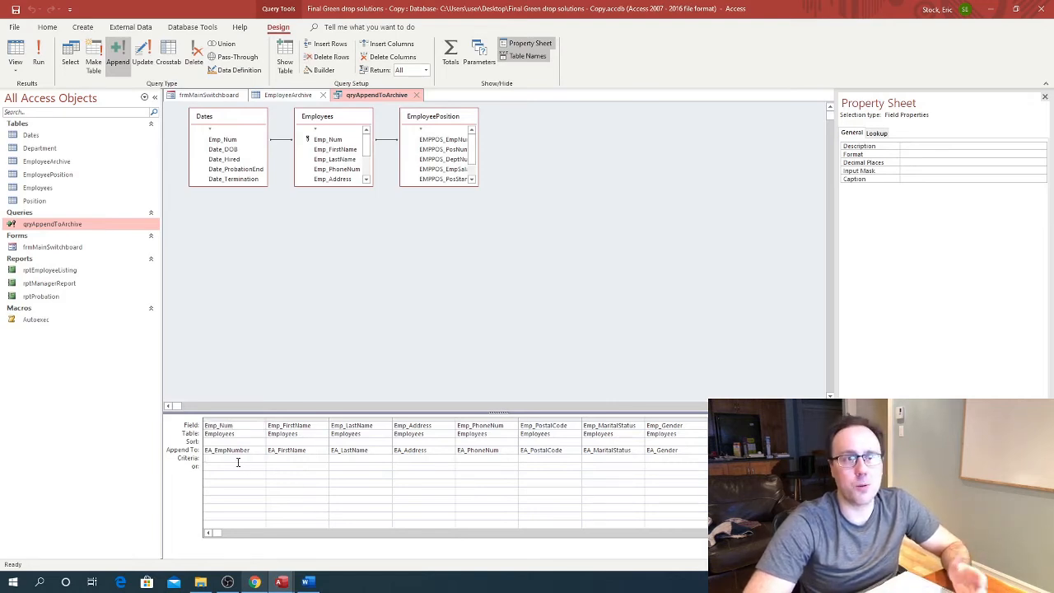
Open the Employees table in Design View and examine the name and data type of the Emp_Terminated field.
right_click(35, 191)
click(51, 206)
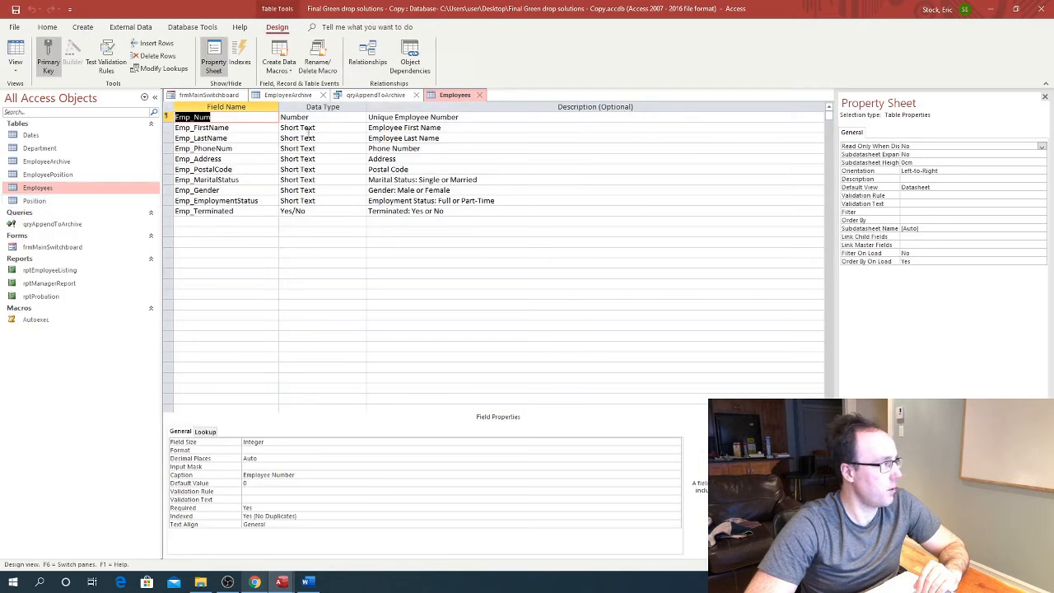
drag(238, 213, 174, 211)
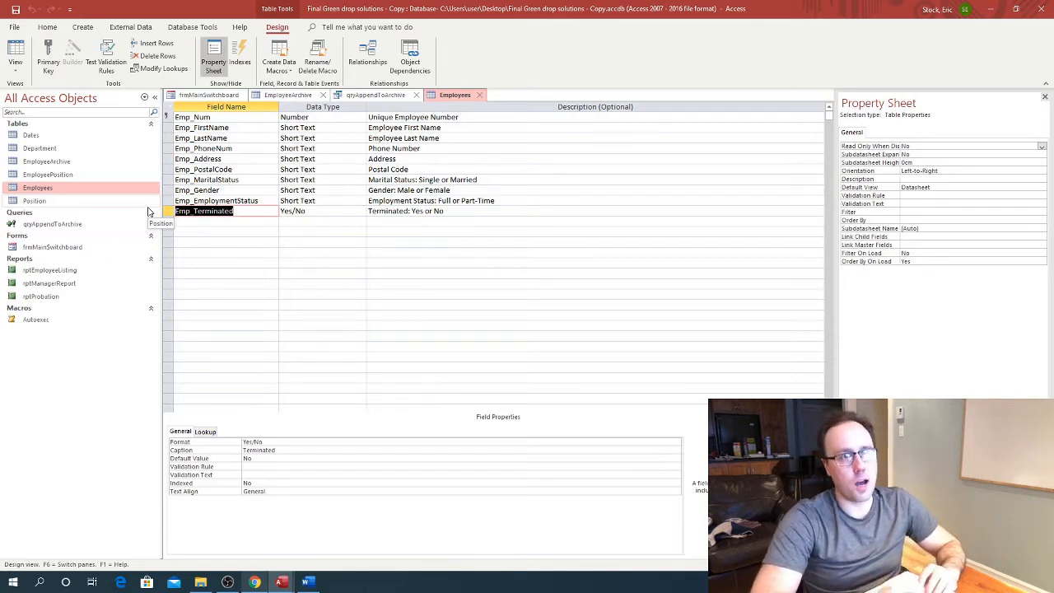
In qryAppendToArchive, set the criteria of the Emp_Num field to [Employees].[Emp_Terminated] = Yes.
right_click(59, 228)
click(78, 243)
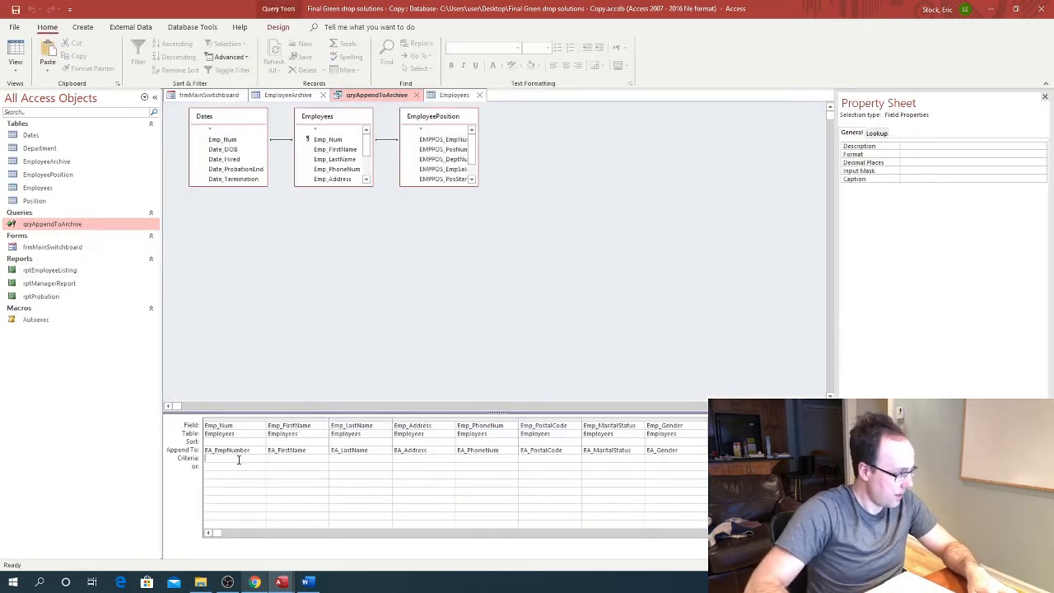
text(Em)
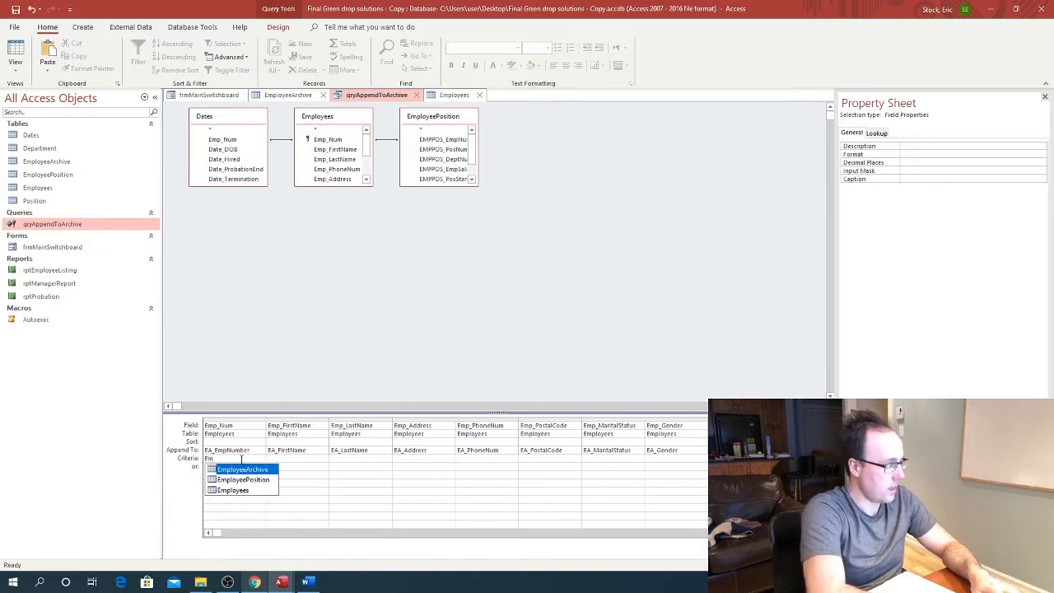
key(Down)
key(Down)
key(Return)
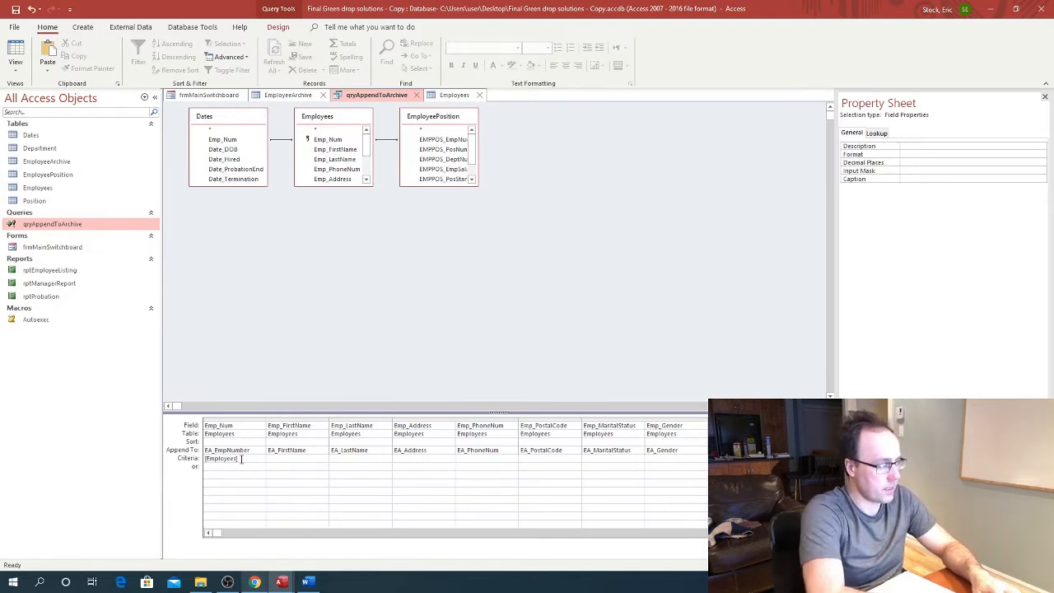
text(.)
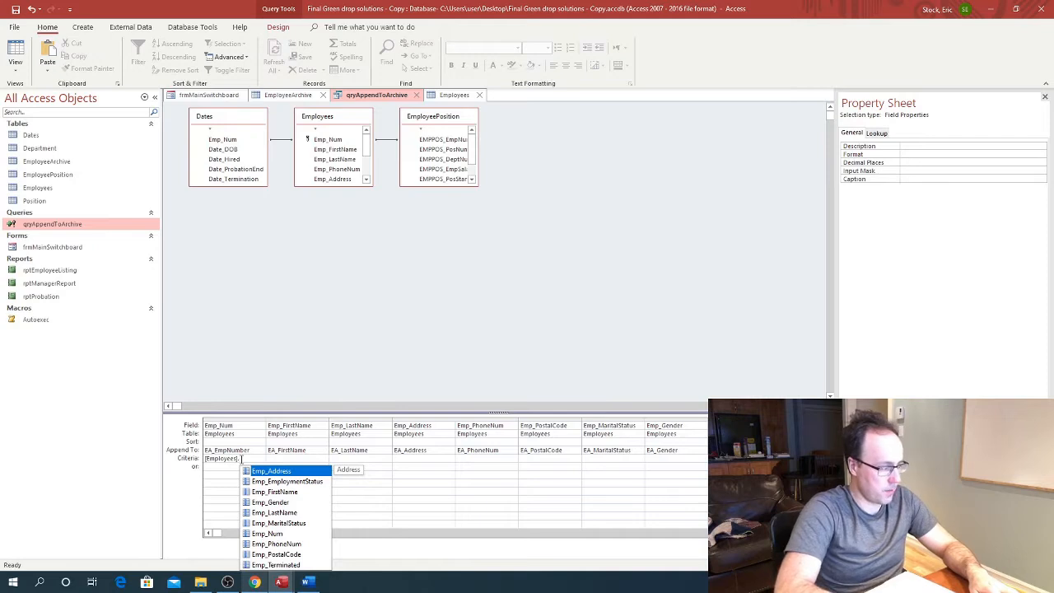
key(Down)
key(Down)
key(Down)
key(Down)
key(Down)
key(Down)
key(Down)
key(Down)
key(Down)
key(Return)
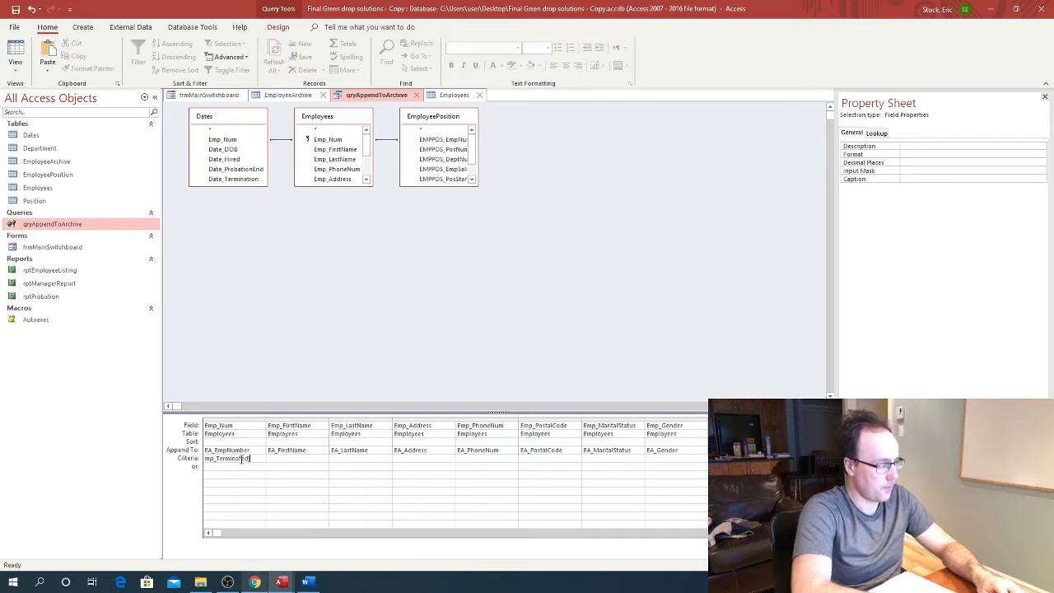
text(= Yes)
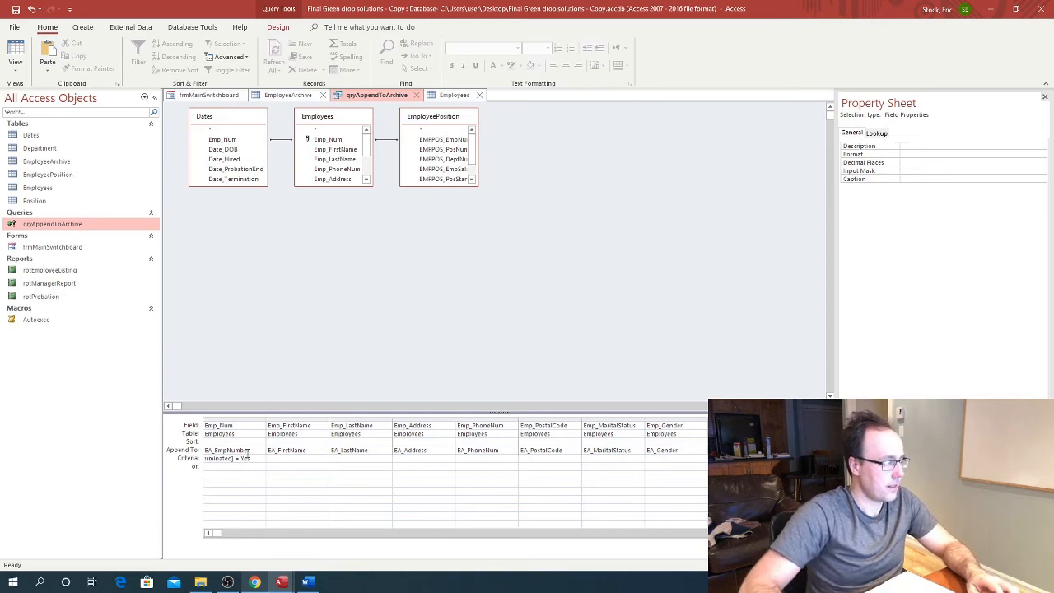
click(247, 451)
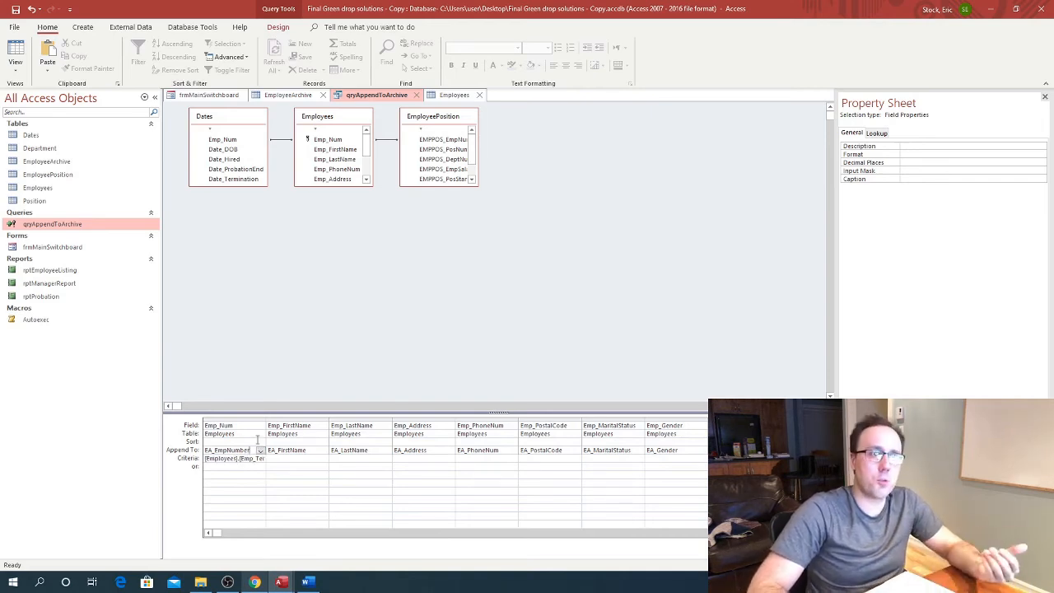
Save the qryAppendToArchive query and close it along with the Employees and EmployeeArchive tables.
click(14, 10)
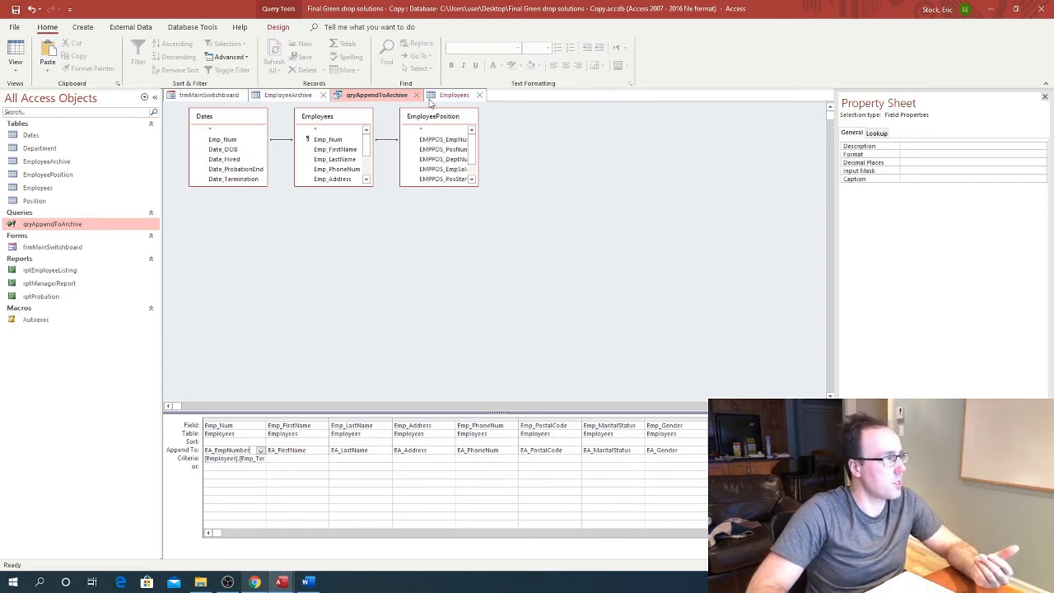
click(479, 95)
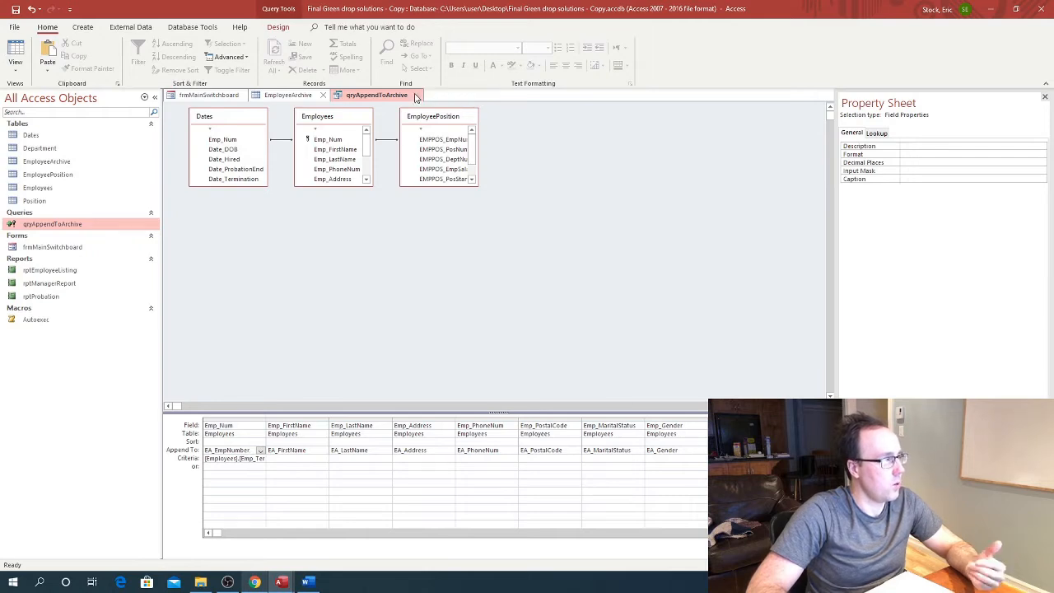
click(415, 96)
click(323, 95)
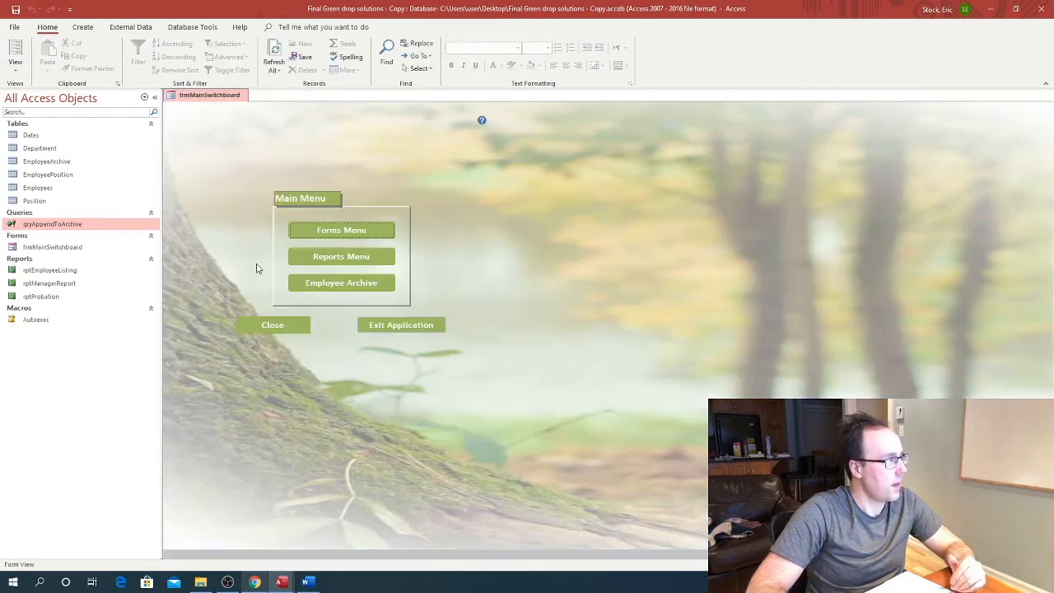
Run the qryAppendToArchive query as a test with no employee marked as terminated, accepting both confirmations.
double_click(45, 224)
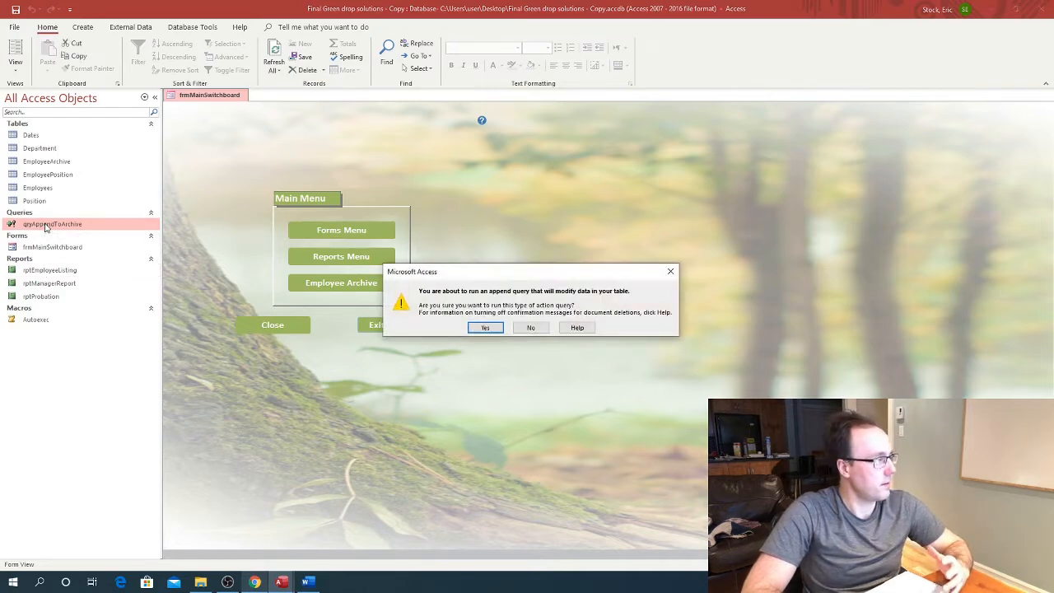
click(484, 327)
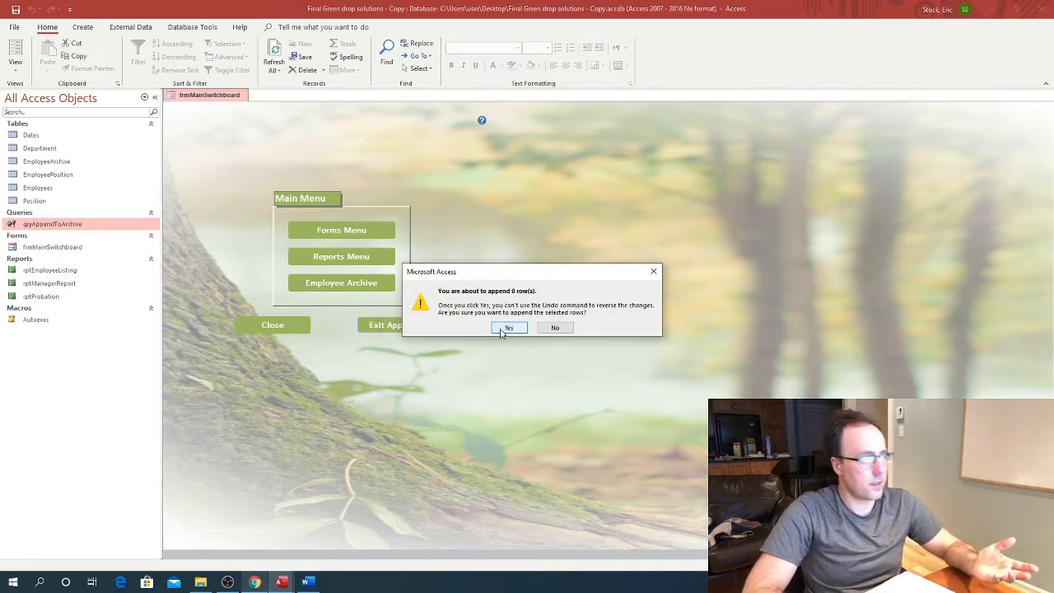
click(505, 327)
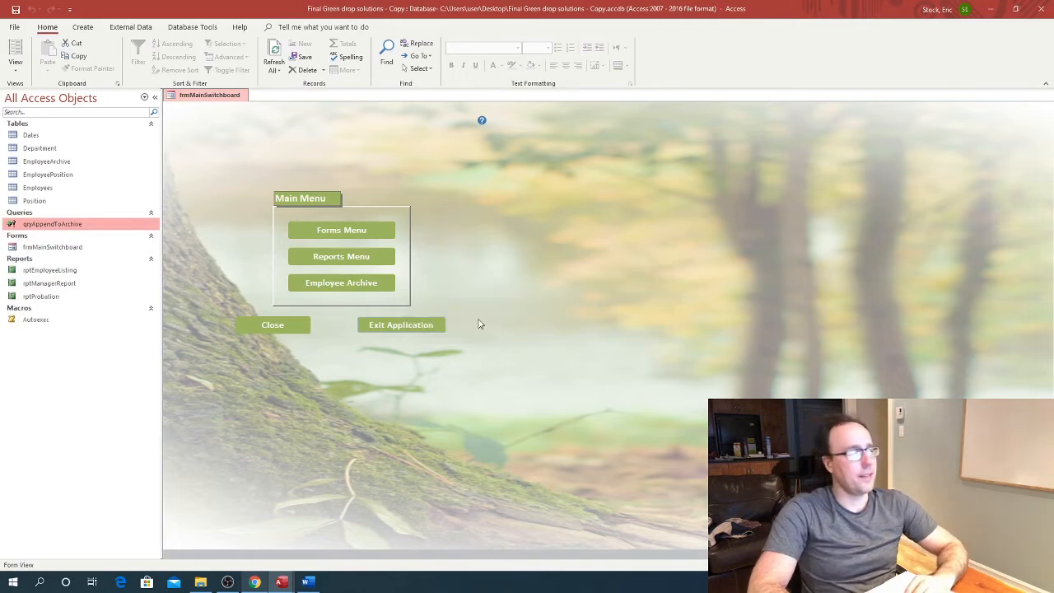
Open the EmployeeArchive table, check it for appended records, and close it.
click(60, 164)
double_click(60, 165)
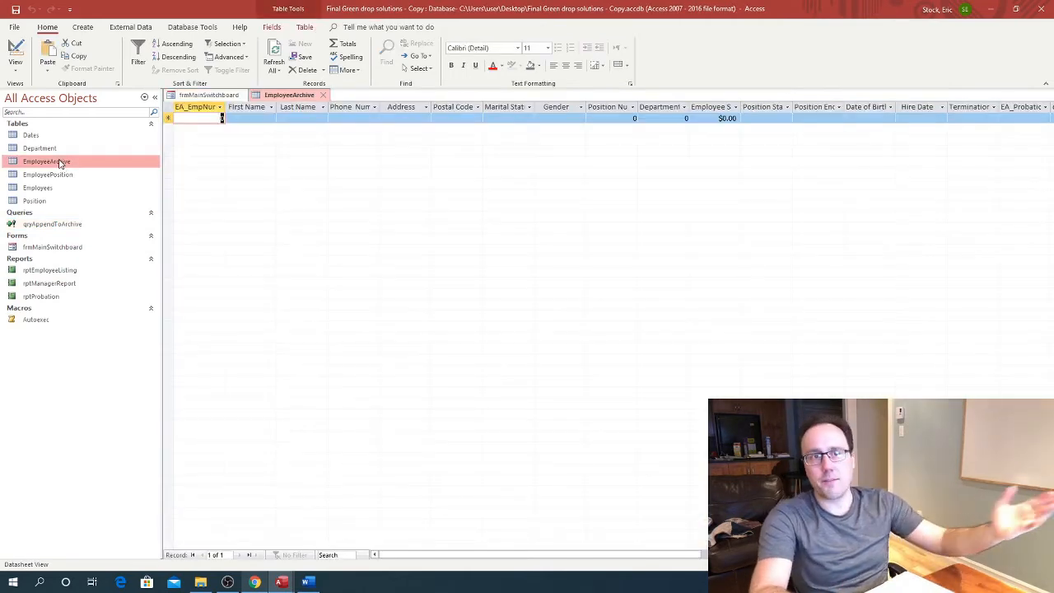
click(327, 96)
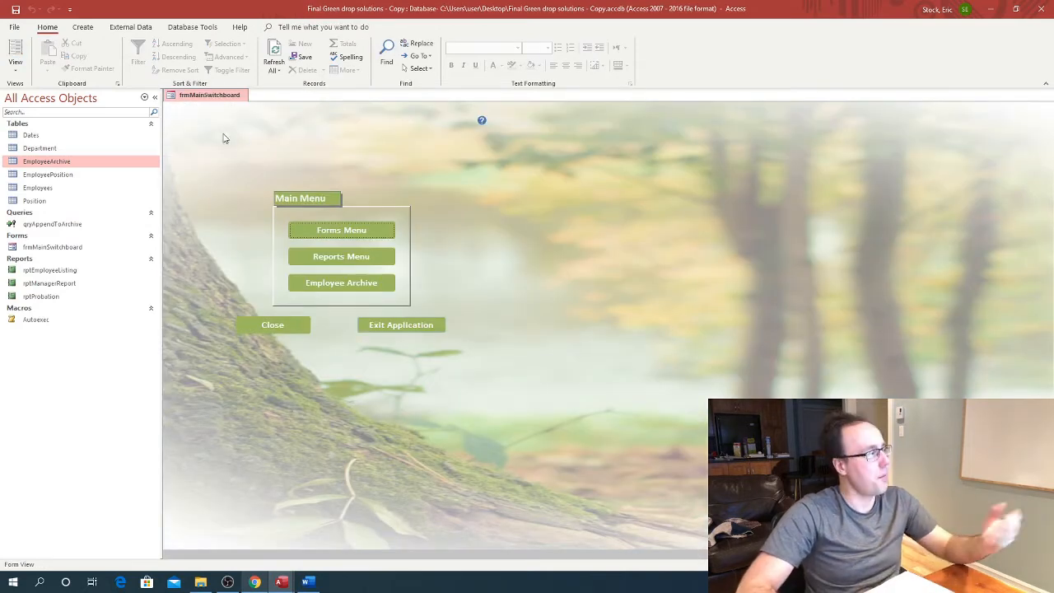
Open the Employees table and mark the first employee as Terminated.
double_click(41, 187)
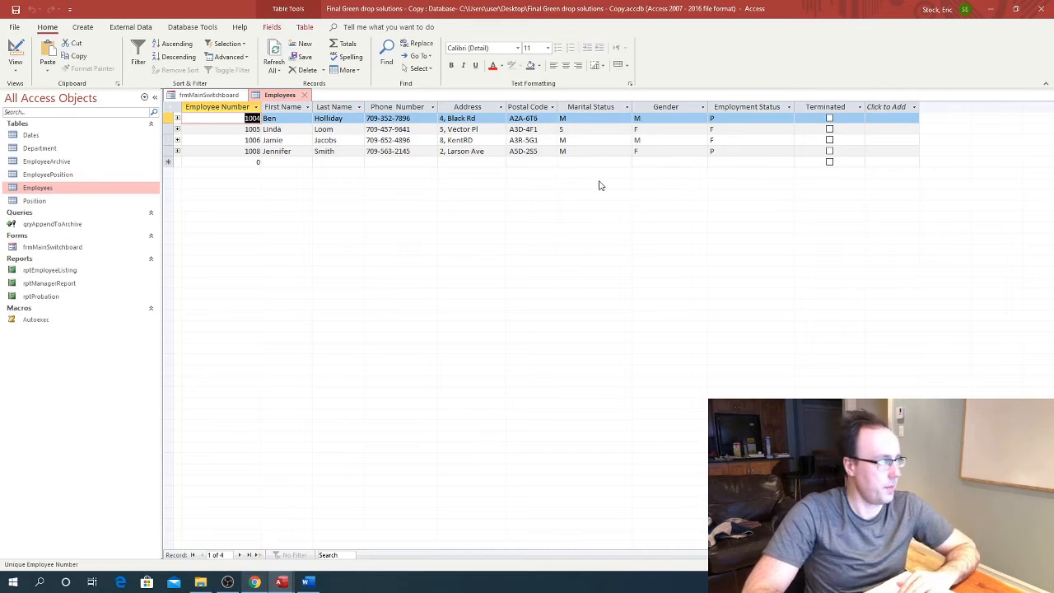
click(830, 118)
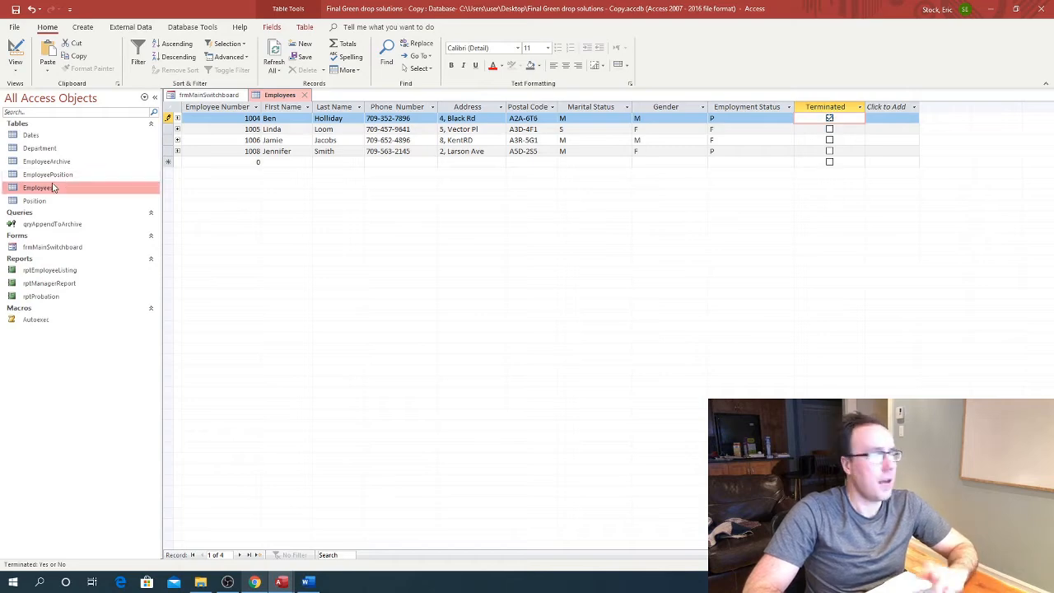
In the Dates table, set the first employee's Termination Date to 06-Apr-2020, and close the Dates and Employees tables.
double_click(30, 135)
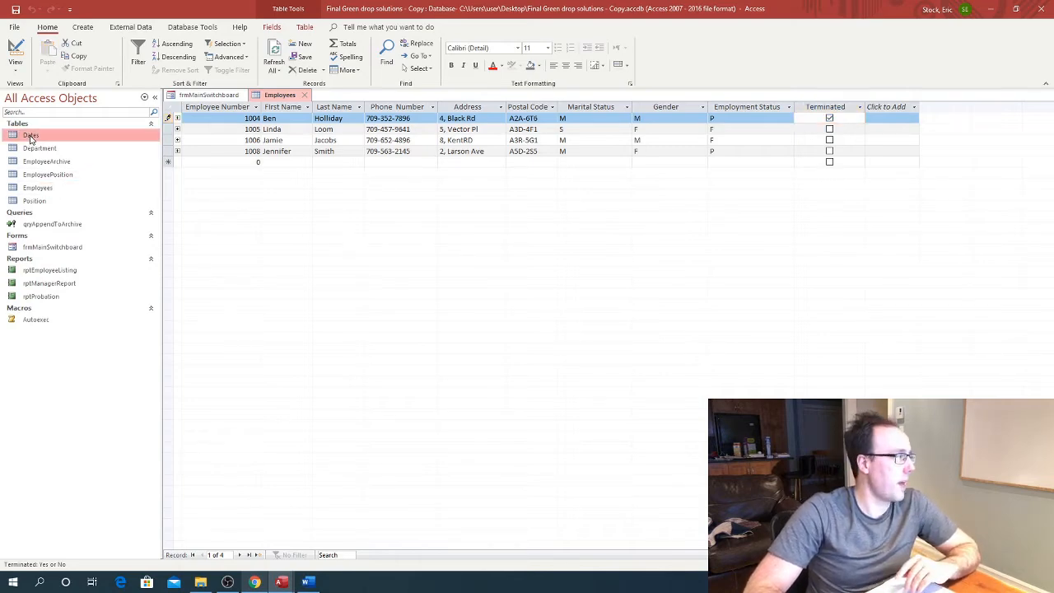
click(430, 119)
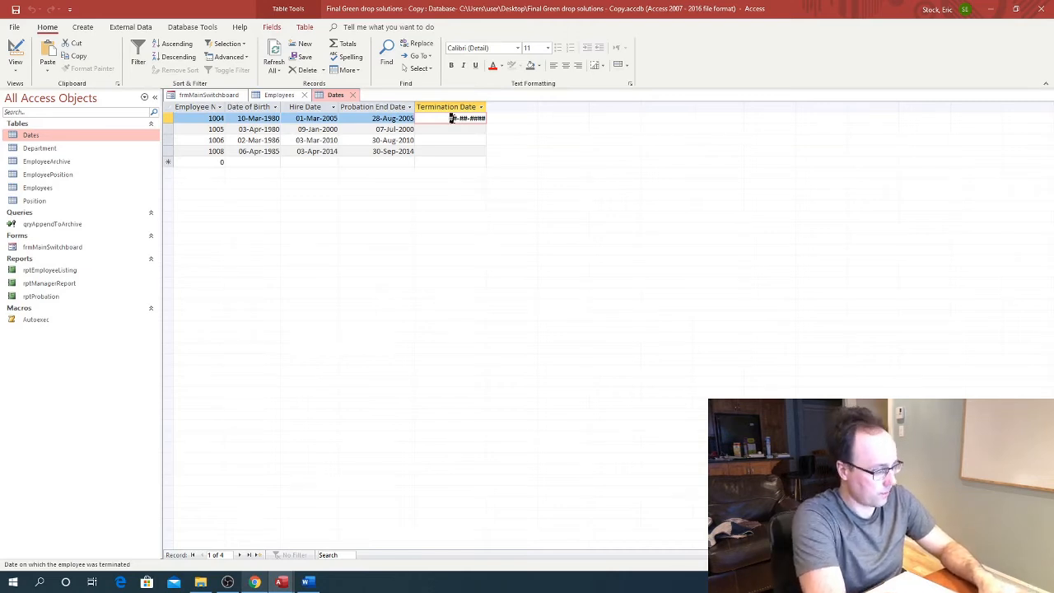
text(0-0-####)
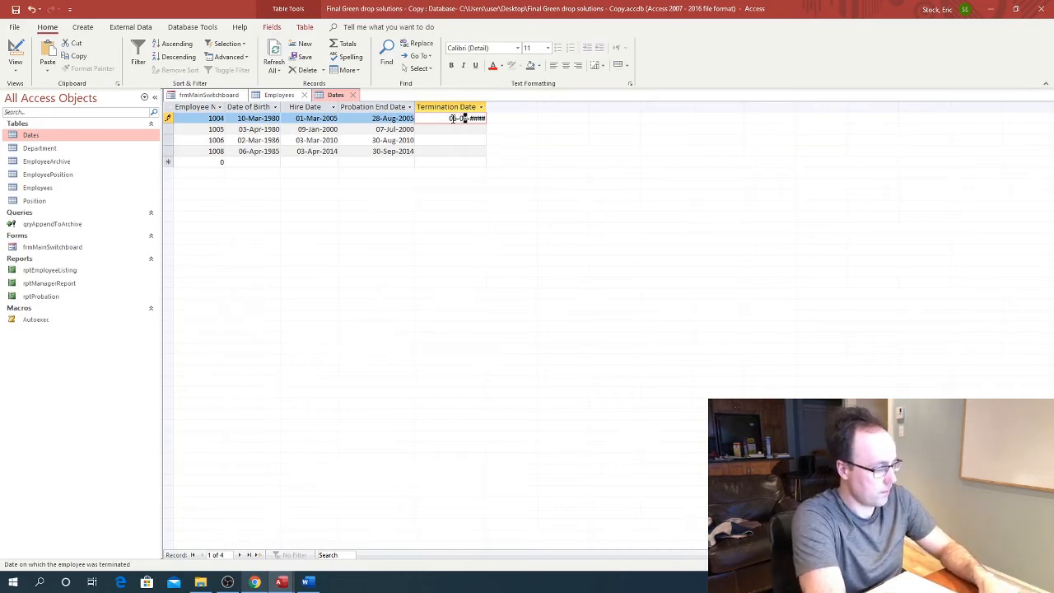
text(4062020)
key(Return)
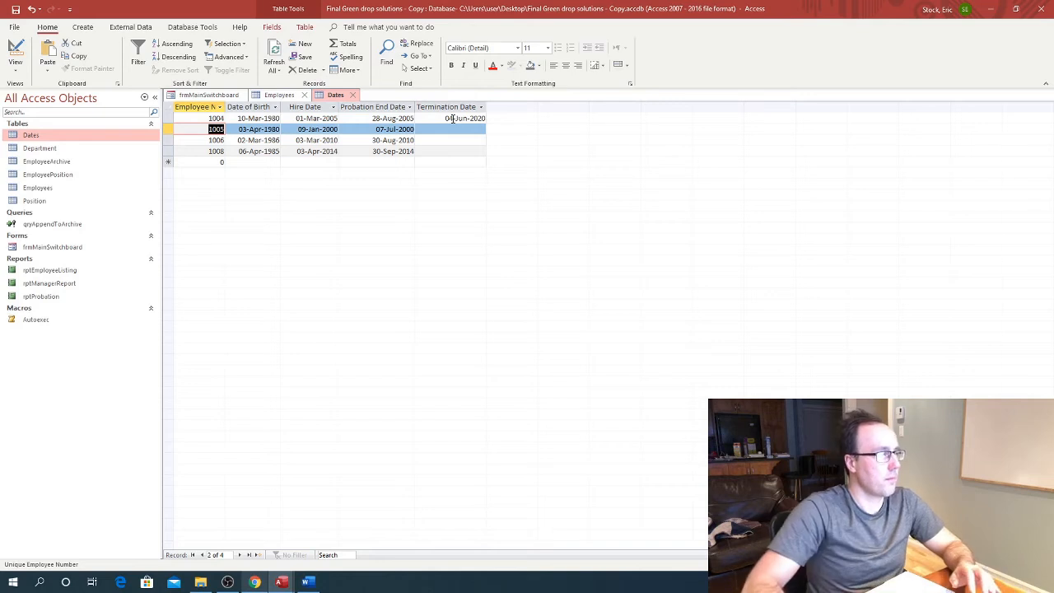
click(457, 119)
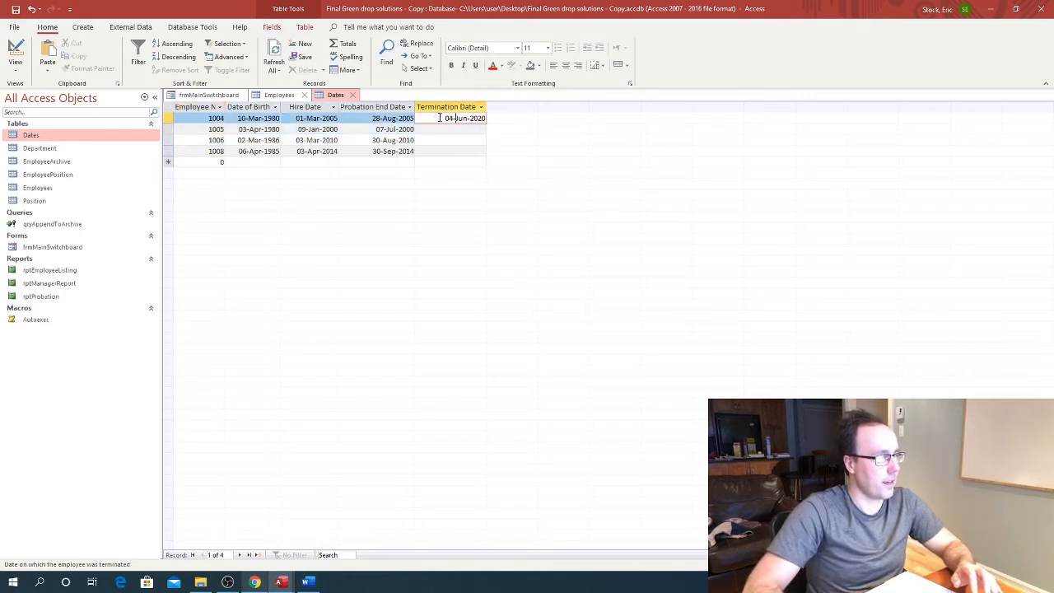
drag(444, 118, 492, 123)
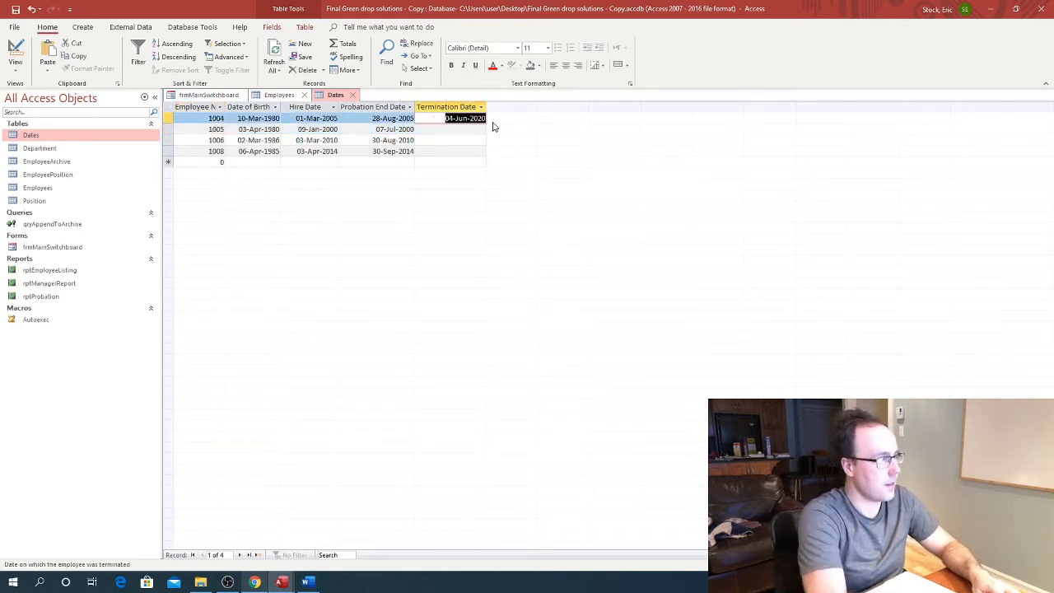
text(04)
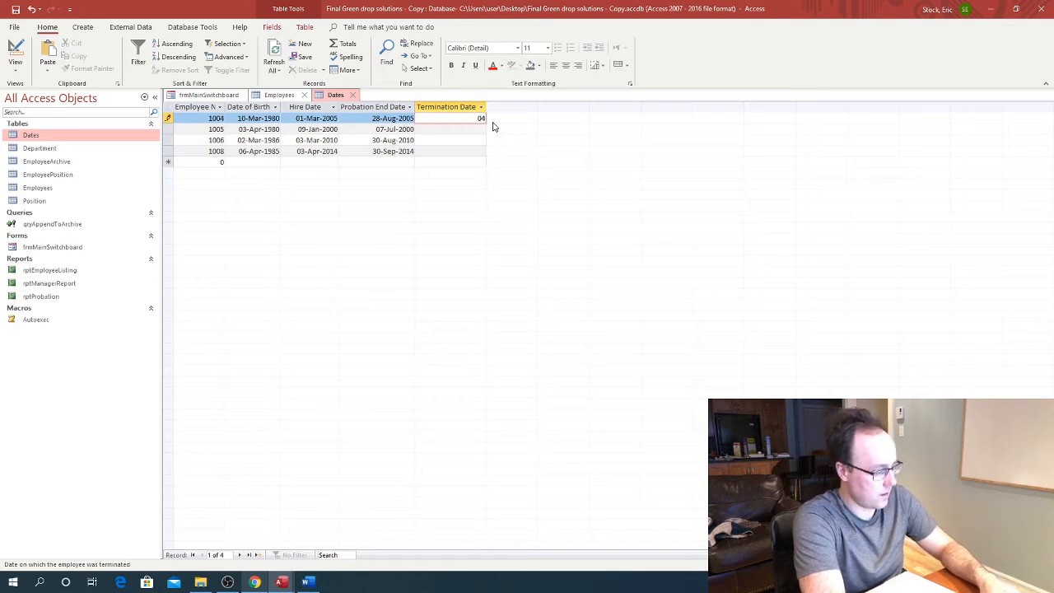
text(062020)
key(Return)
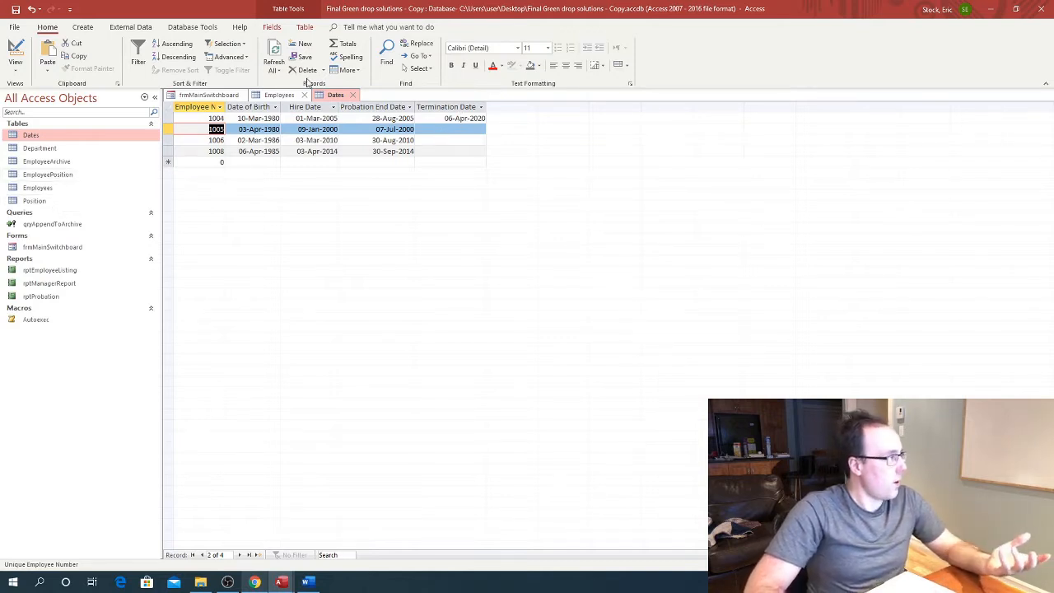
click(352, 95)
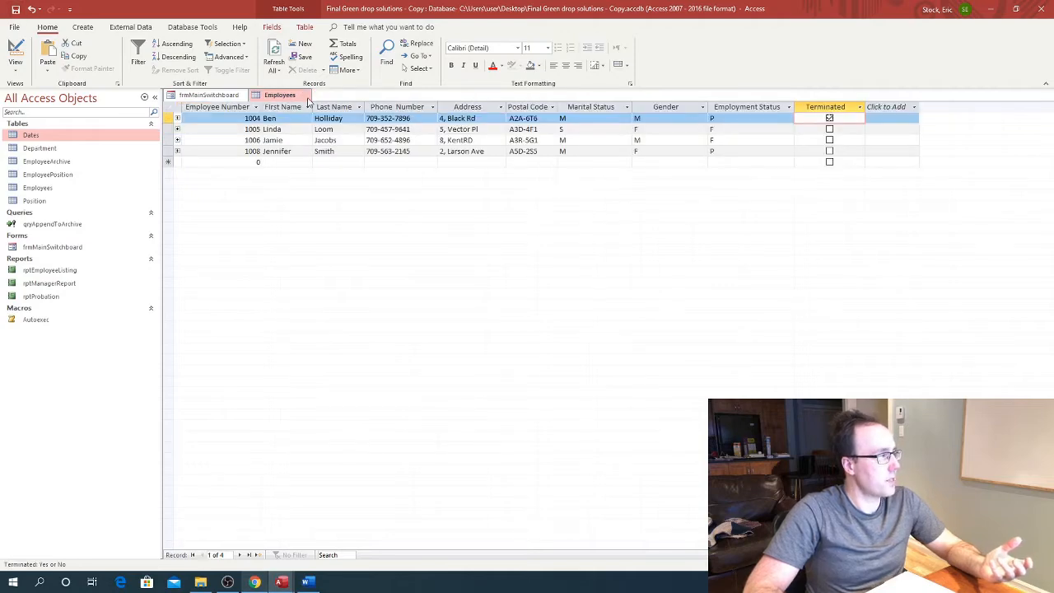
click(305, 95)
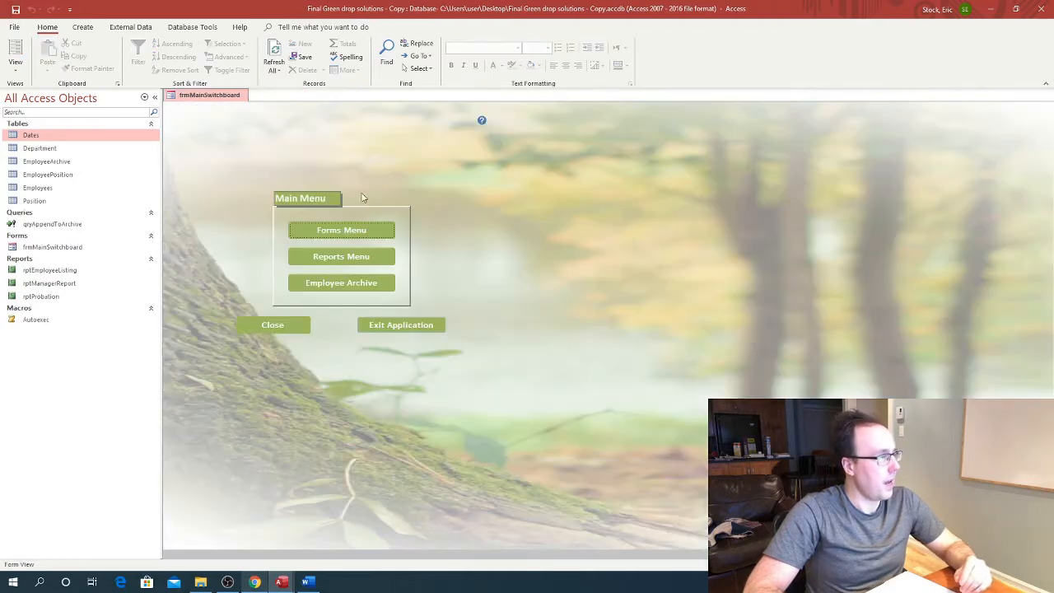
Run the qryAppendToArchive query again to append the terminated employee to the archive, accepting both confirmations.
double_click(37, 223)
click(485, 328)
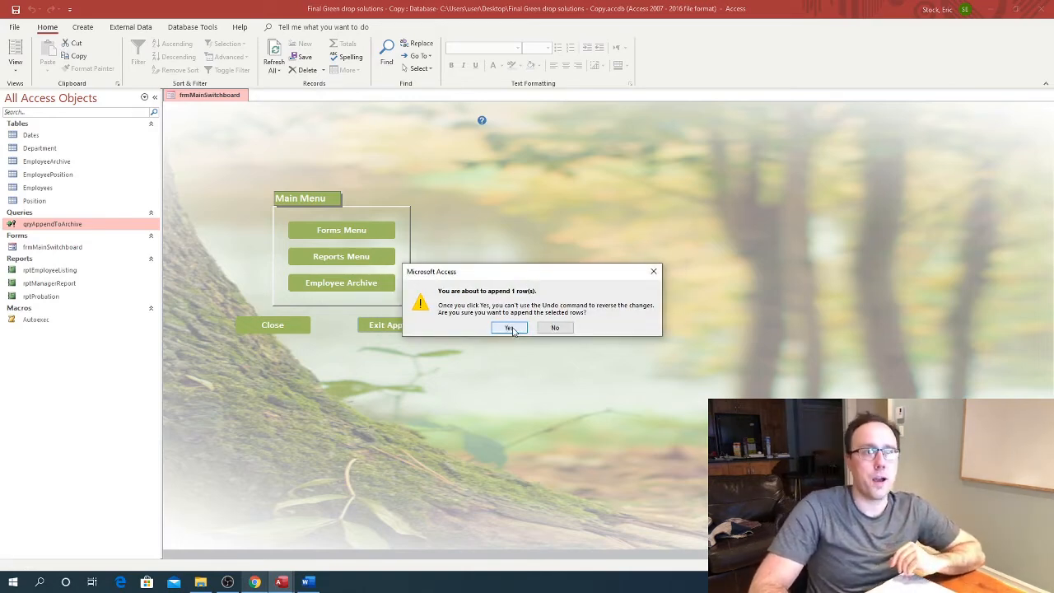
click(509, 328)
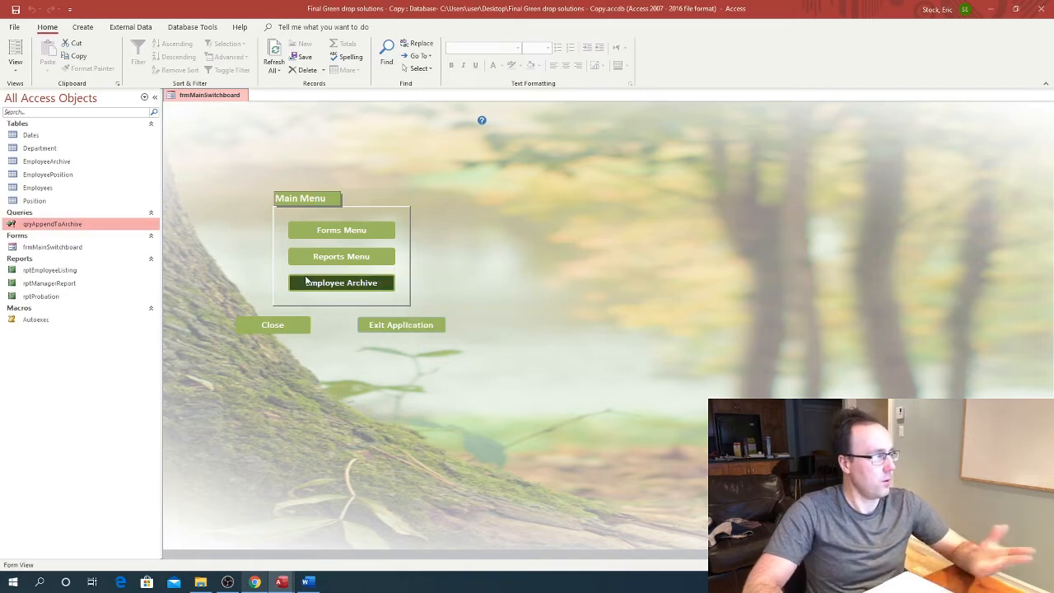
Compare the archived record in EmployeeArchive with the Employees, EmployeePosition and Dates tables, and close those three source tables.
double_click(45, 162)
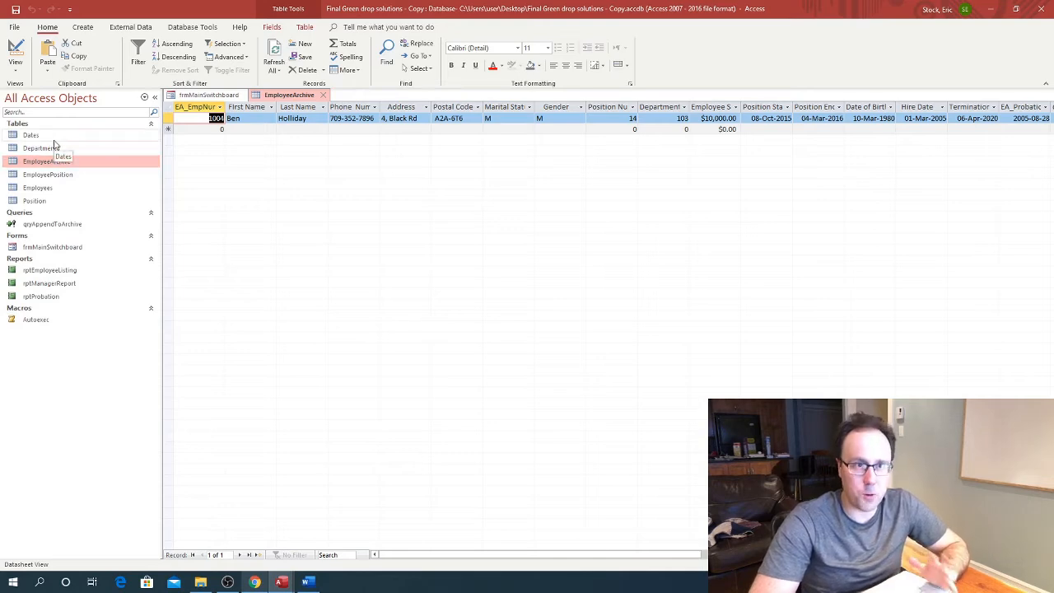
double_click(36, 188)
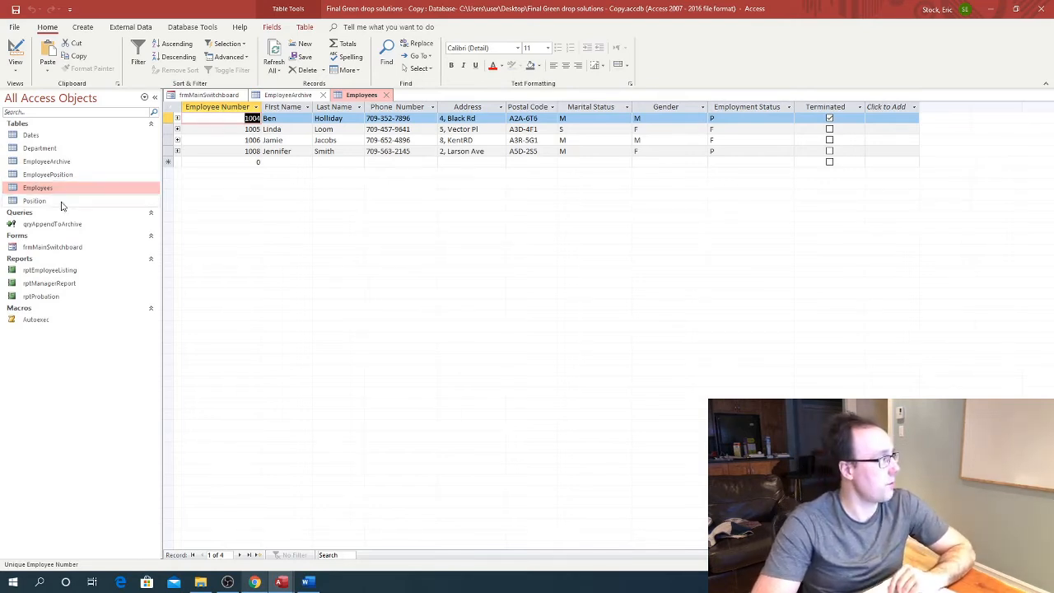
double_click(39, 174)
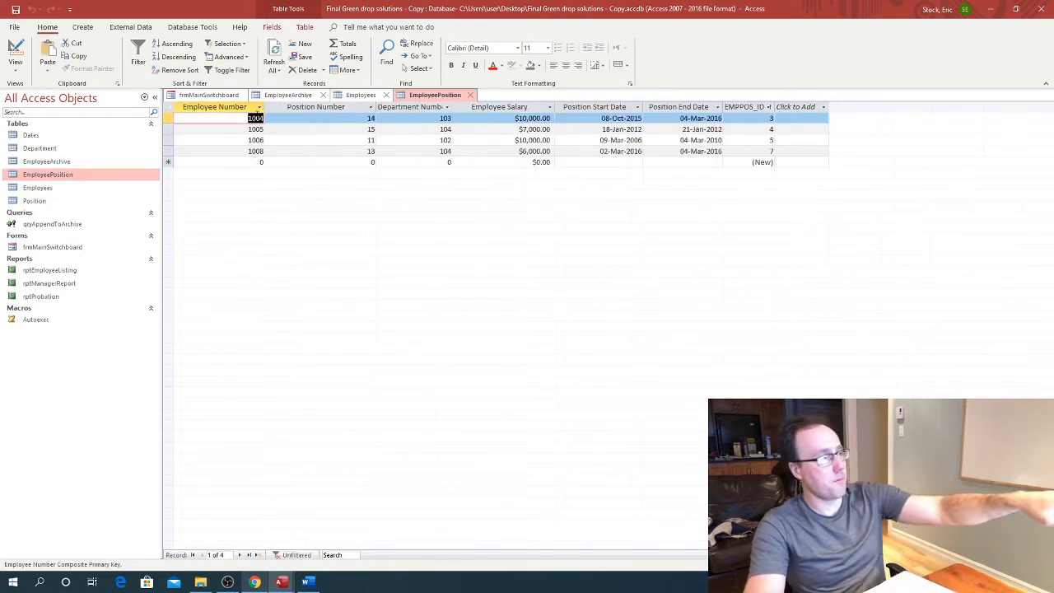
double_click(33, 135)
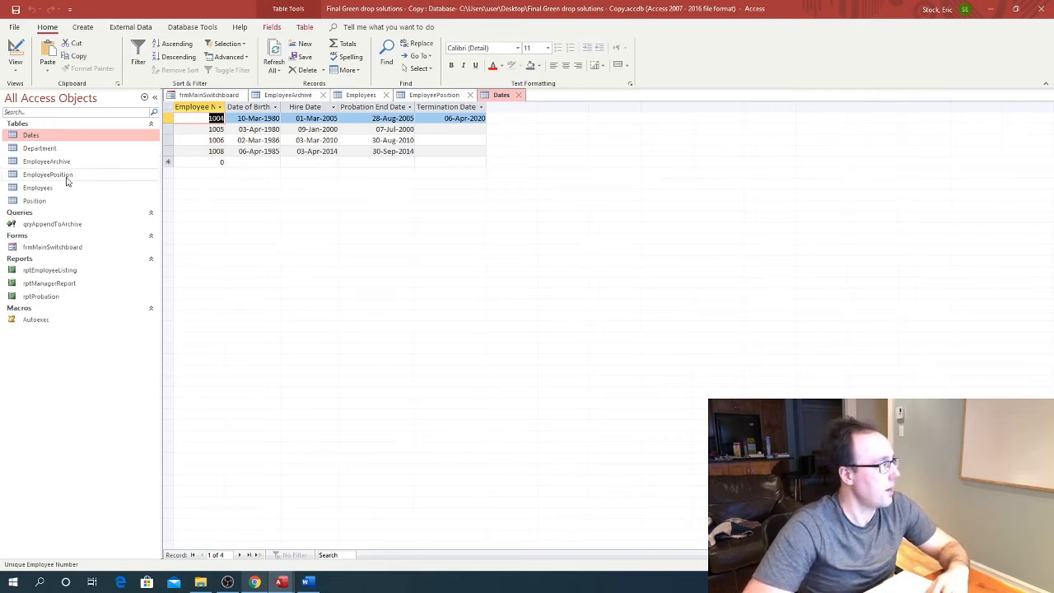
click(520, 96)
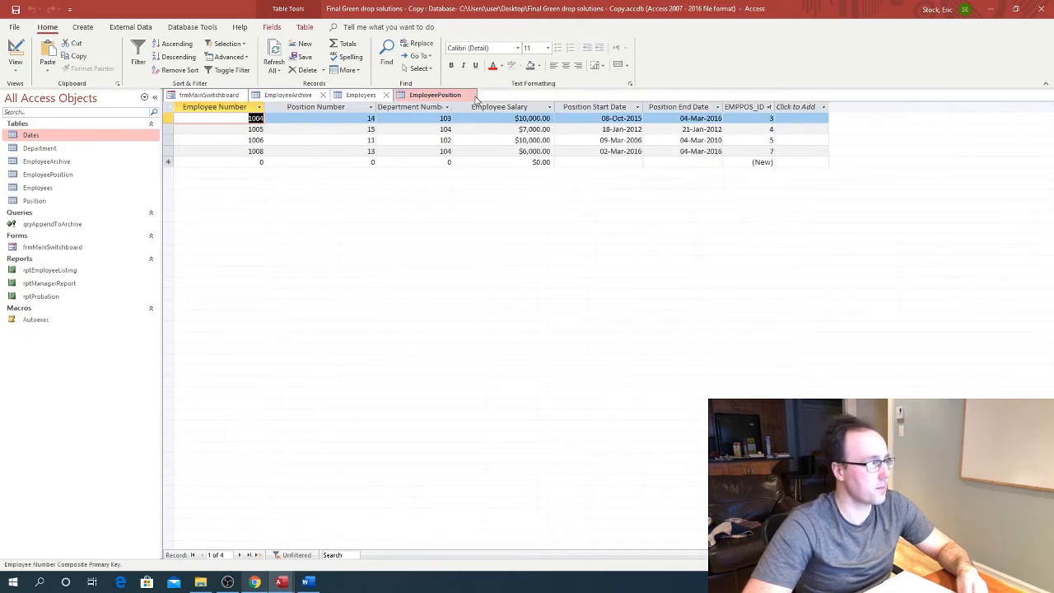
click(470, 96)
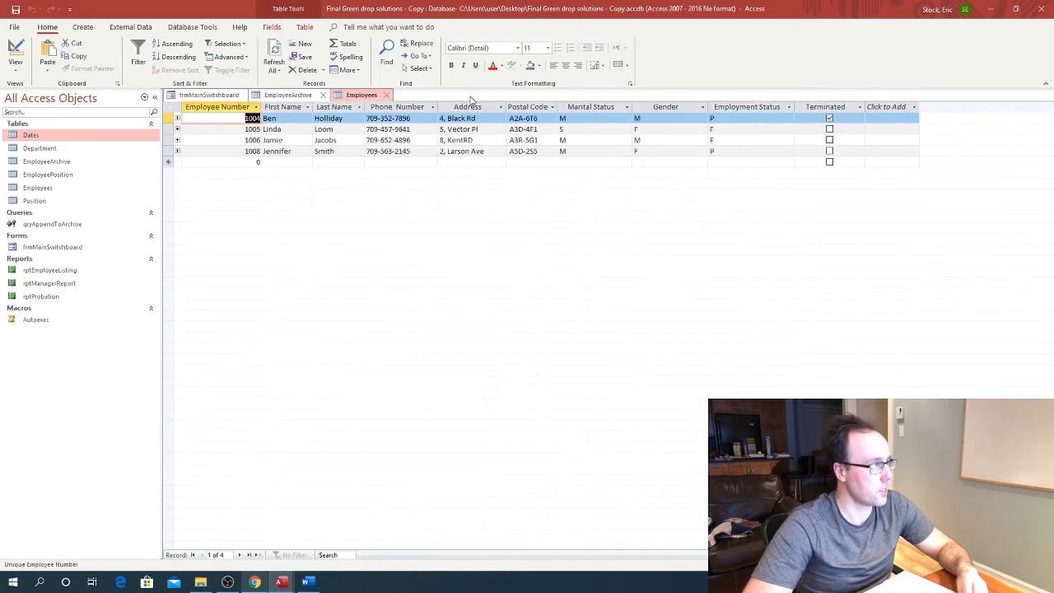
click(389, 95)
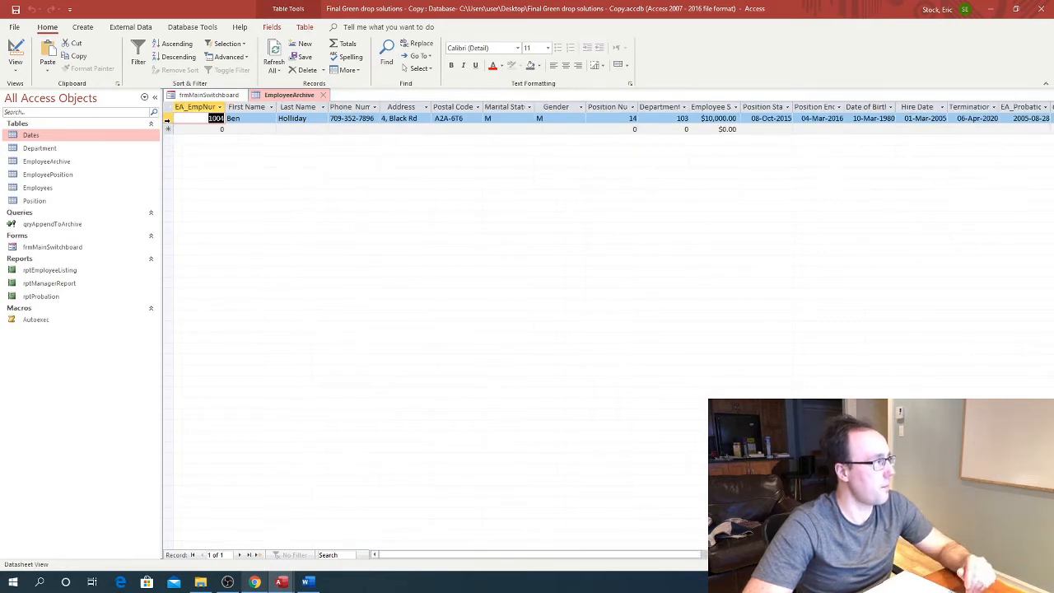
Delete the only record in the EmployeeArchive table, confirm the deletion, and close the table.
click(166, 118)
right_click(166, 118)
click(174, 143)
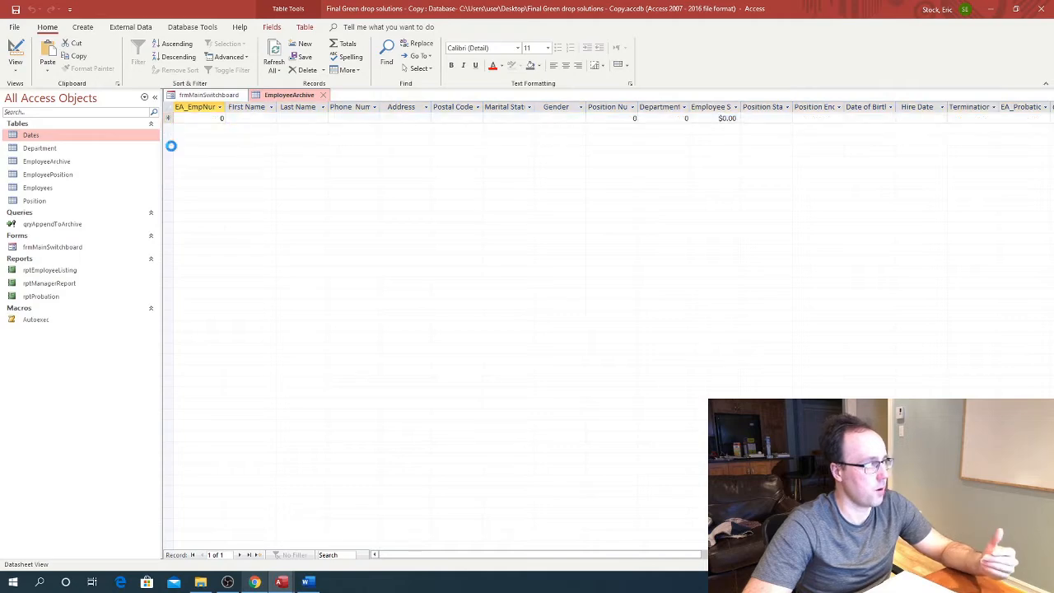
click(502, 327)
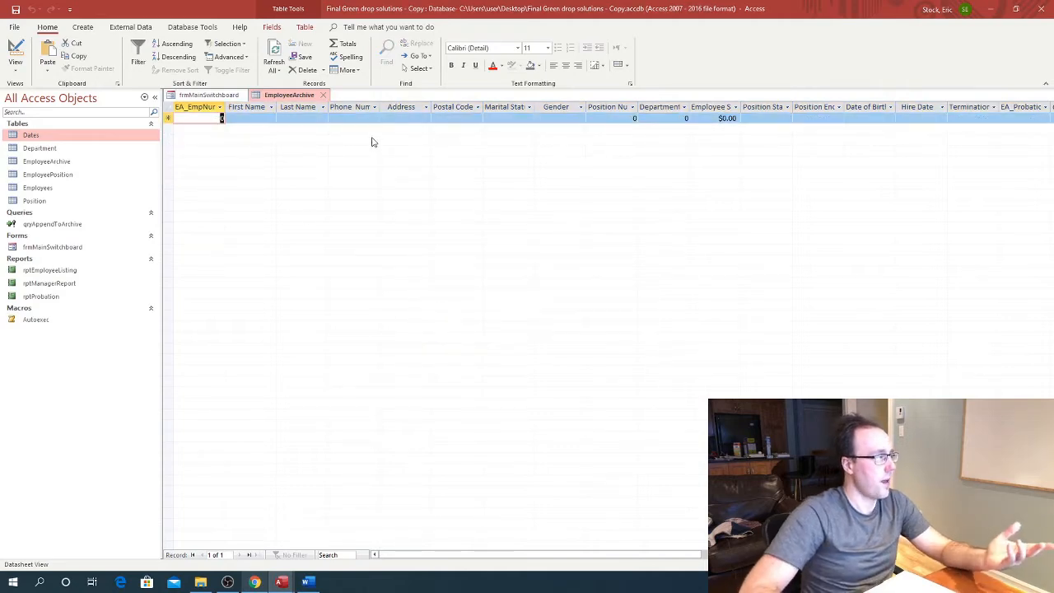
click(321, 96)
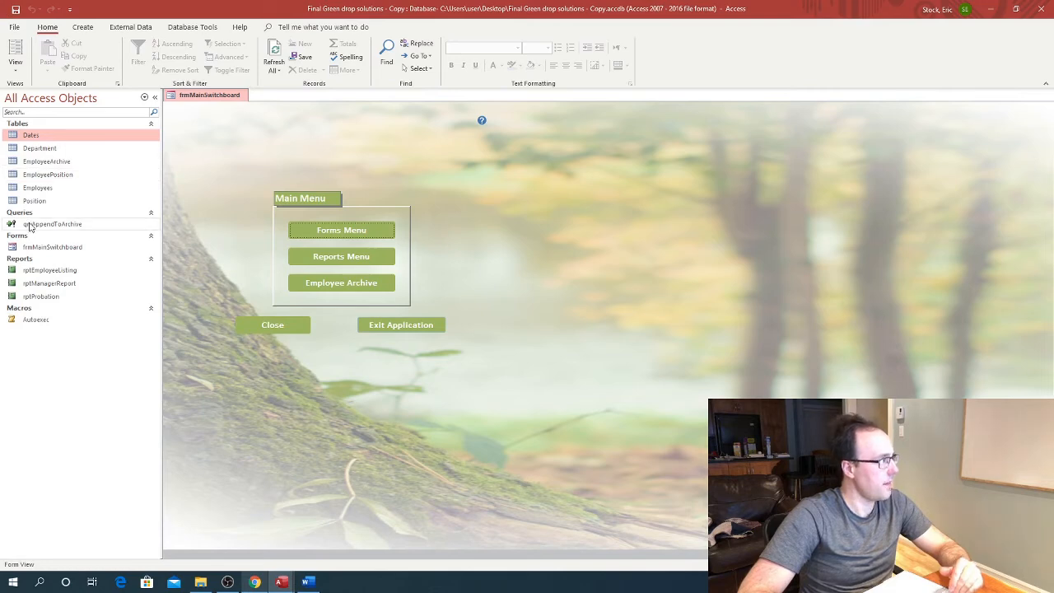
Create a new query in design view containing the Dates table.
click(81, 27)
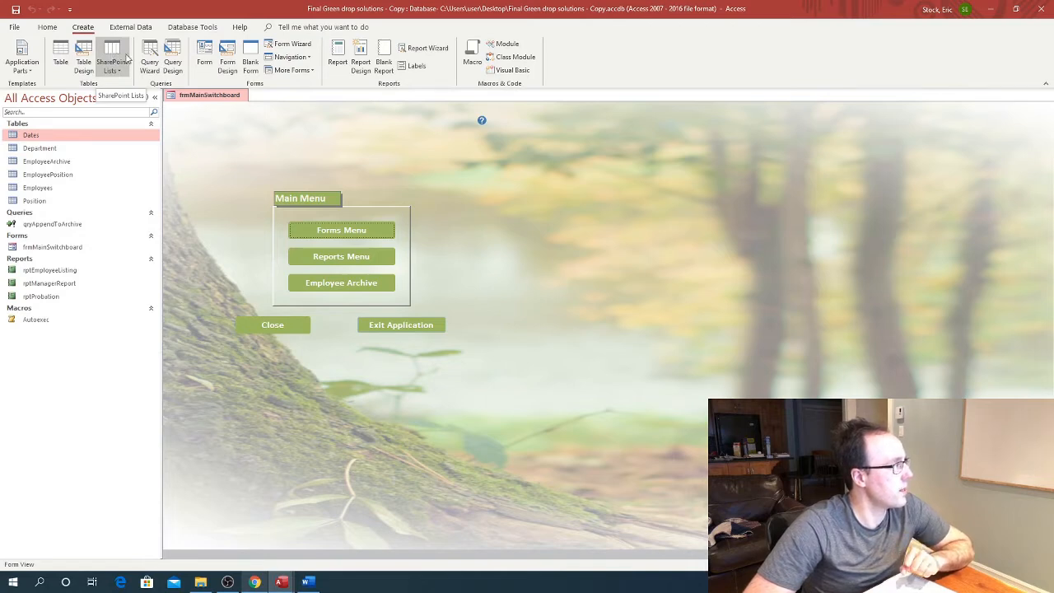
click(173, 55)
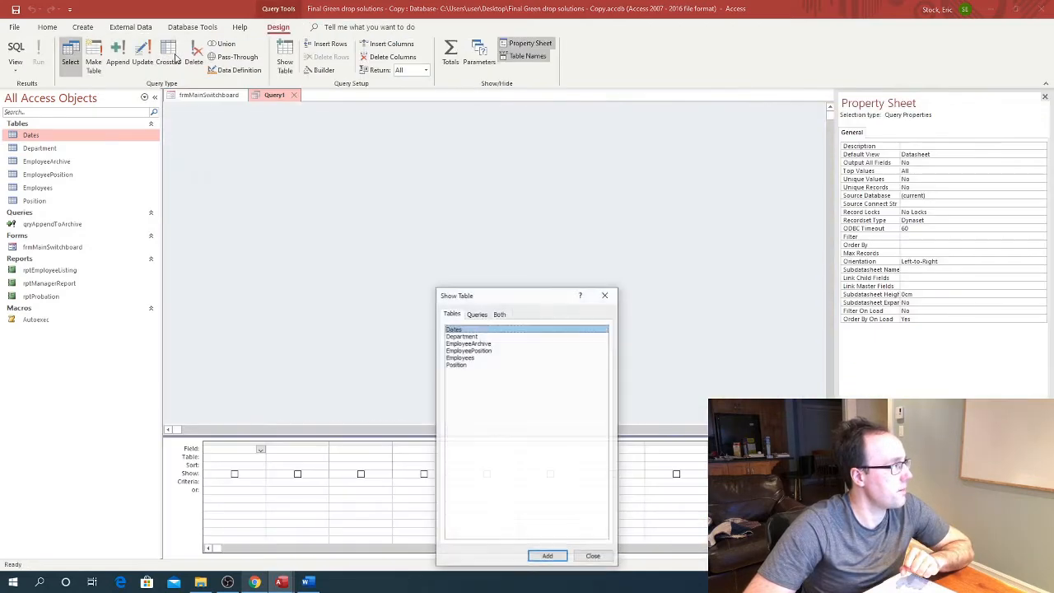
drag(503, 295, 581, 137)
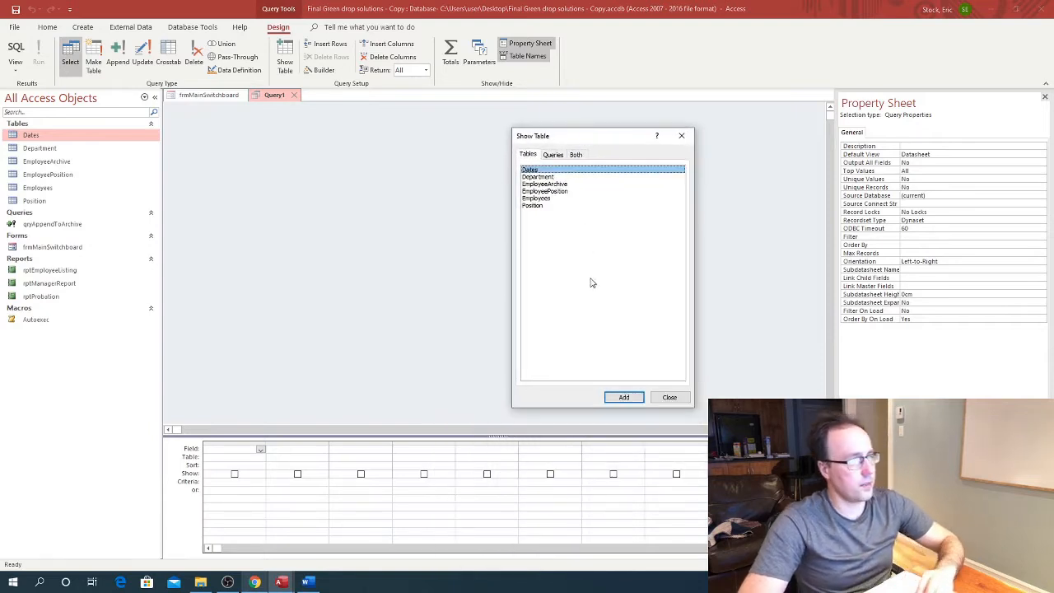
click(621, 397)
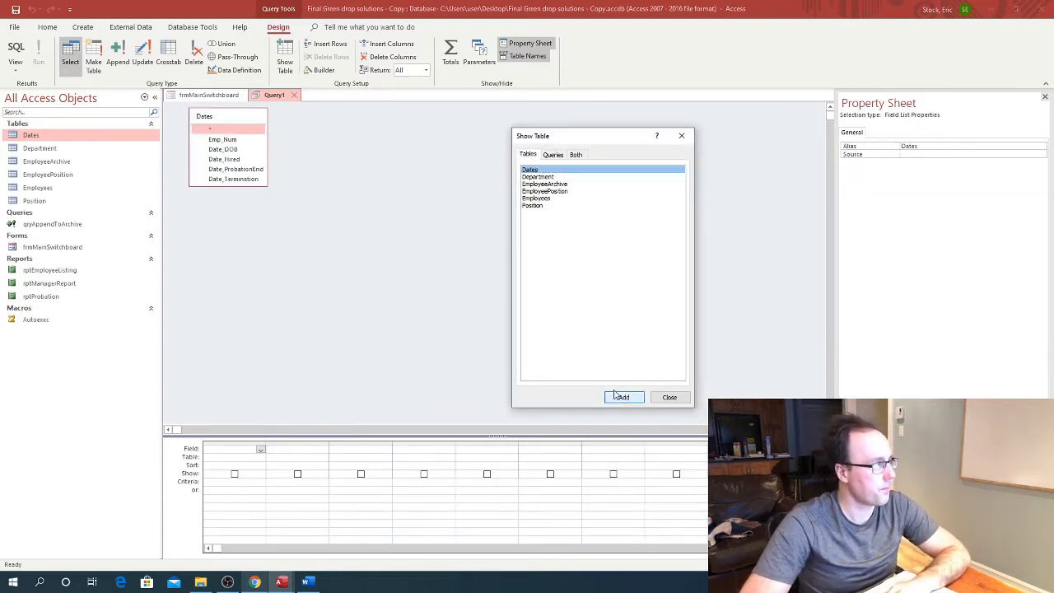
click(680, 137)
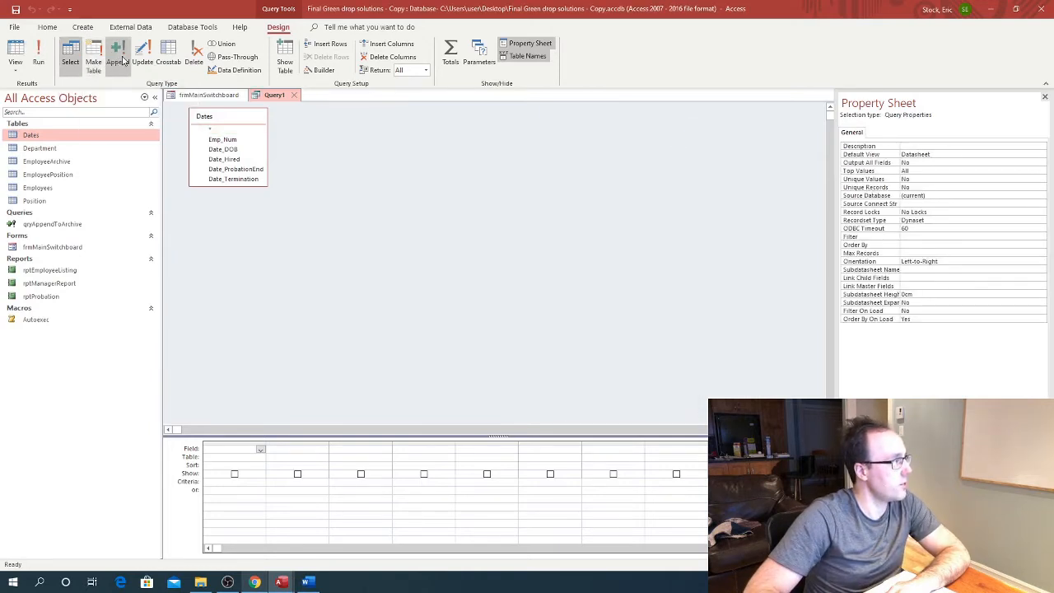
Convert the query to a delete query and add Dates.* as its first field.
click(194, 56)
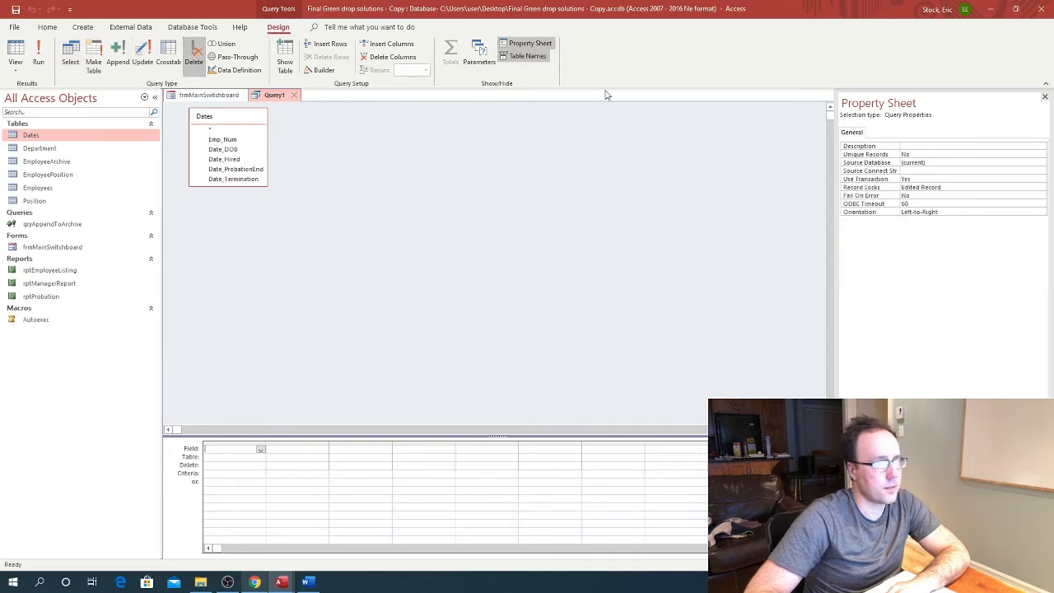
click(260, 449)
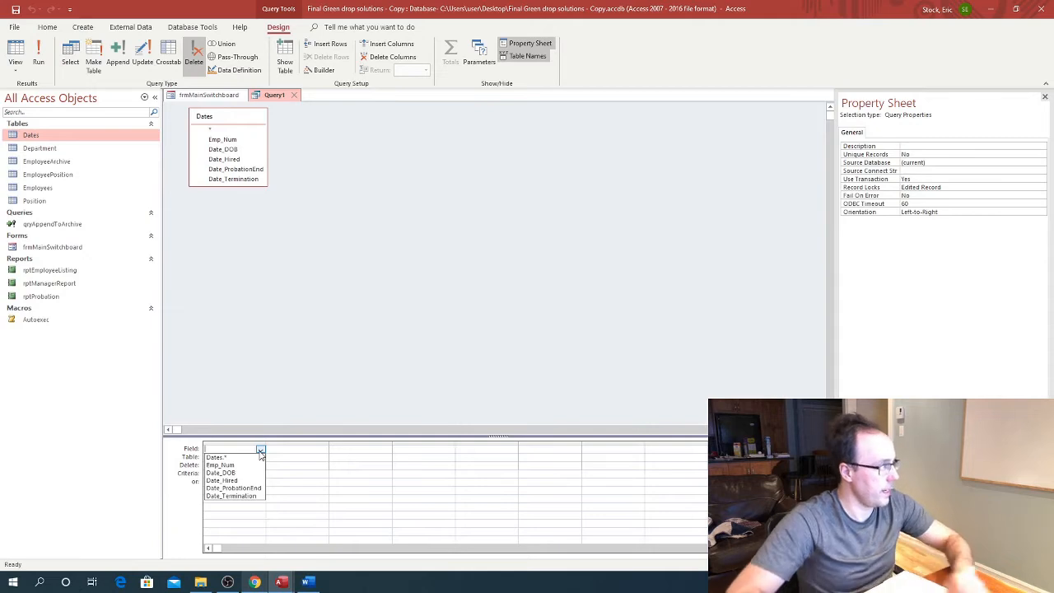
click(230, 457)
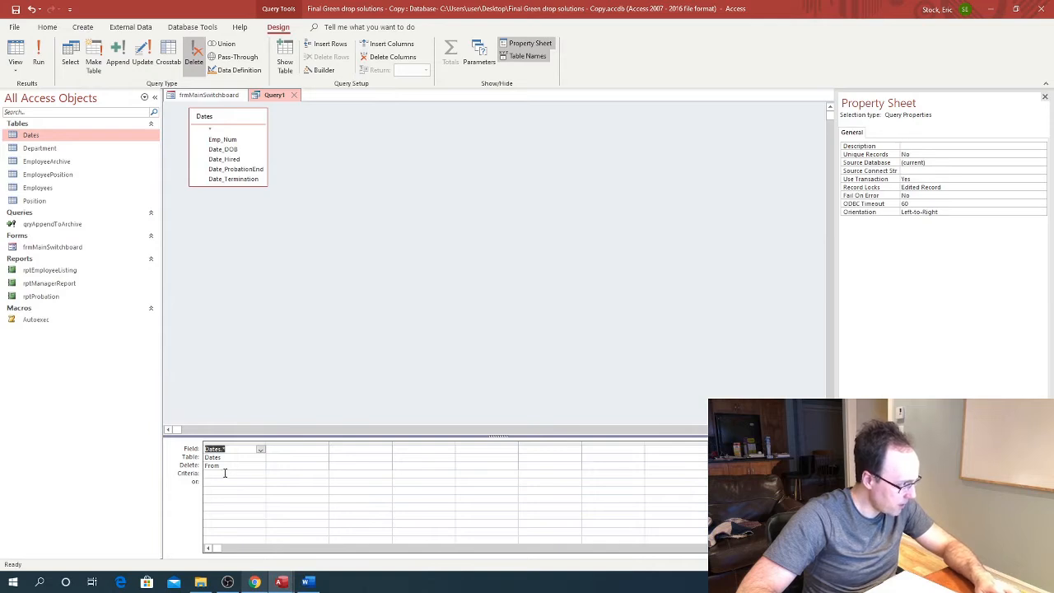
click(227, 475)
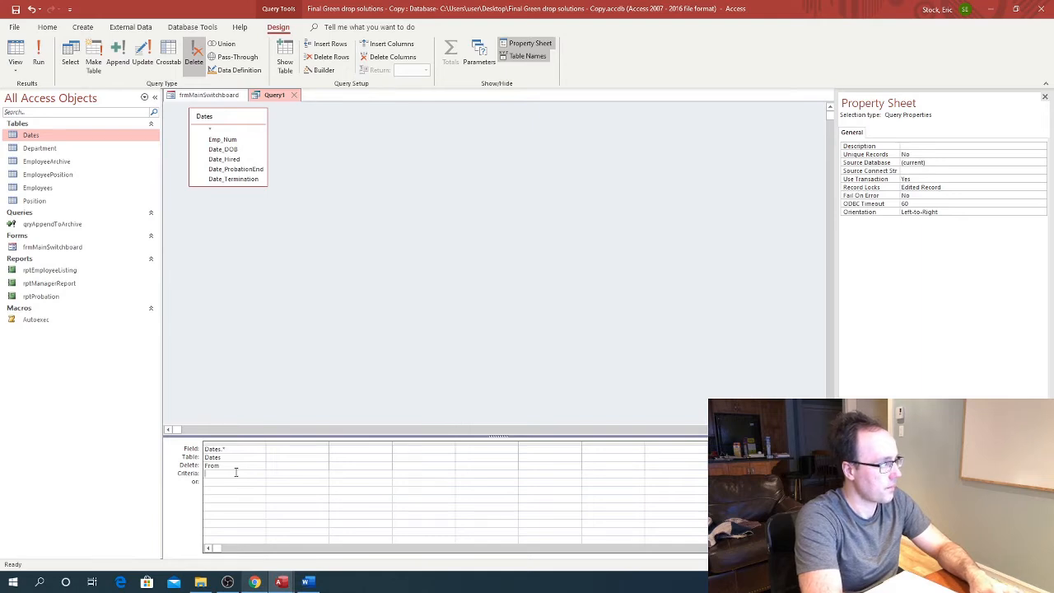
text(Emp)
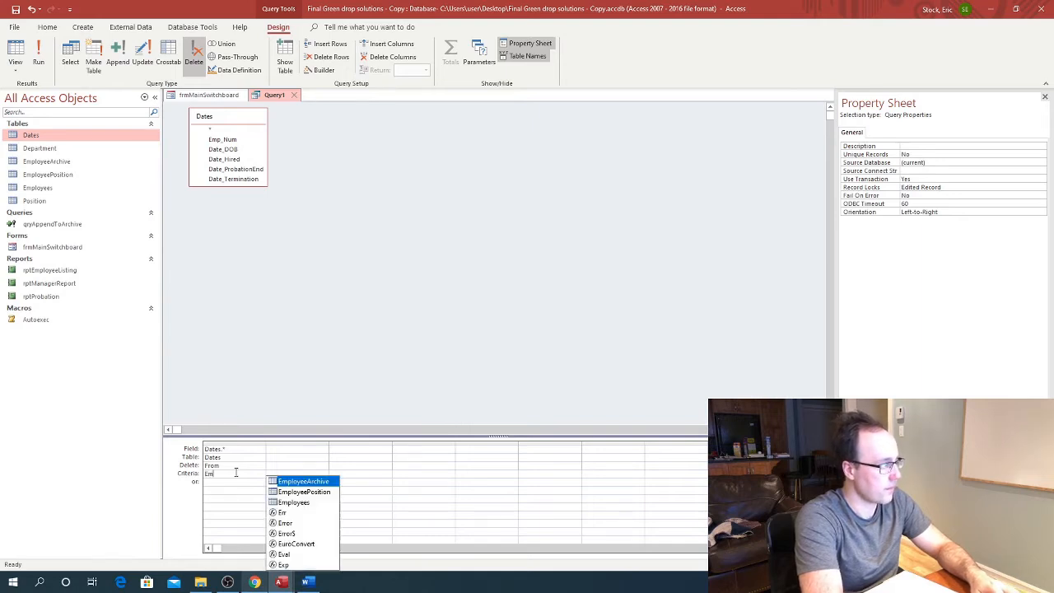
key(Down)
key(Down)
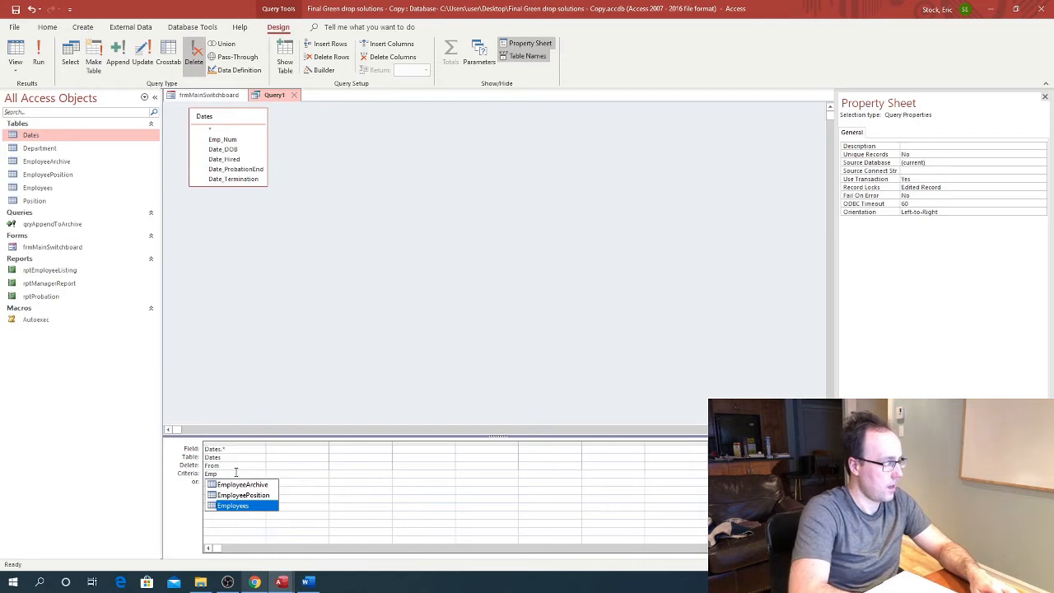
key(Return)
text(.)
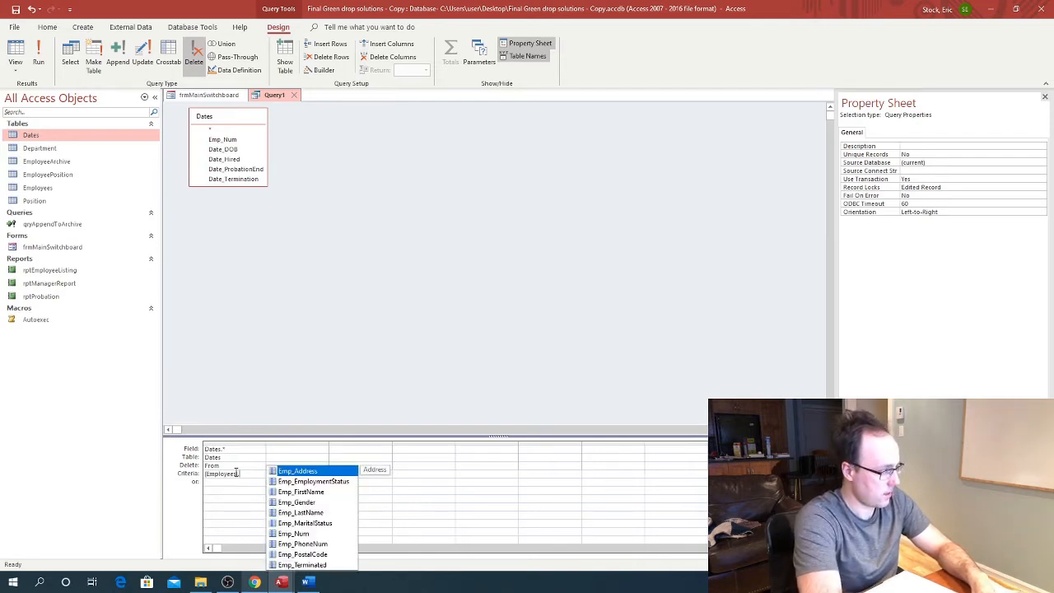
key(BackSpace)
key(BackSpace)
key(BackSpace)
key(BackSpace)
key(BackSpace)
key(BackSpace)
key(BackSpace)
key(BackSpace)
key(BackSpace)
key(BackSpace)
key(BackSpace)
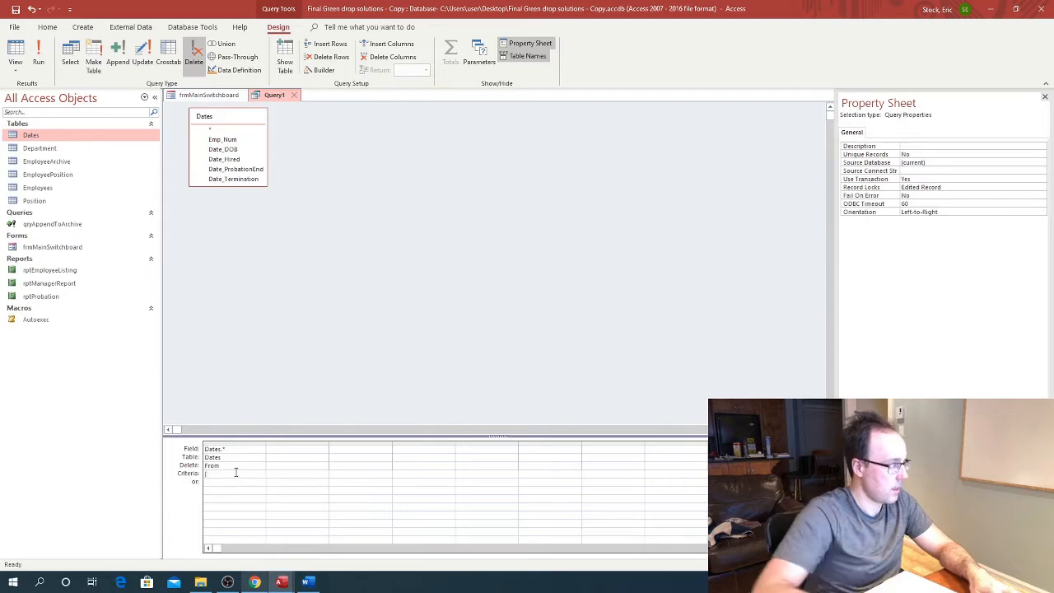
key(BackSpace)
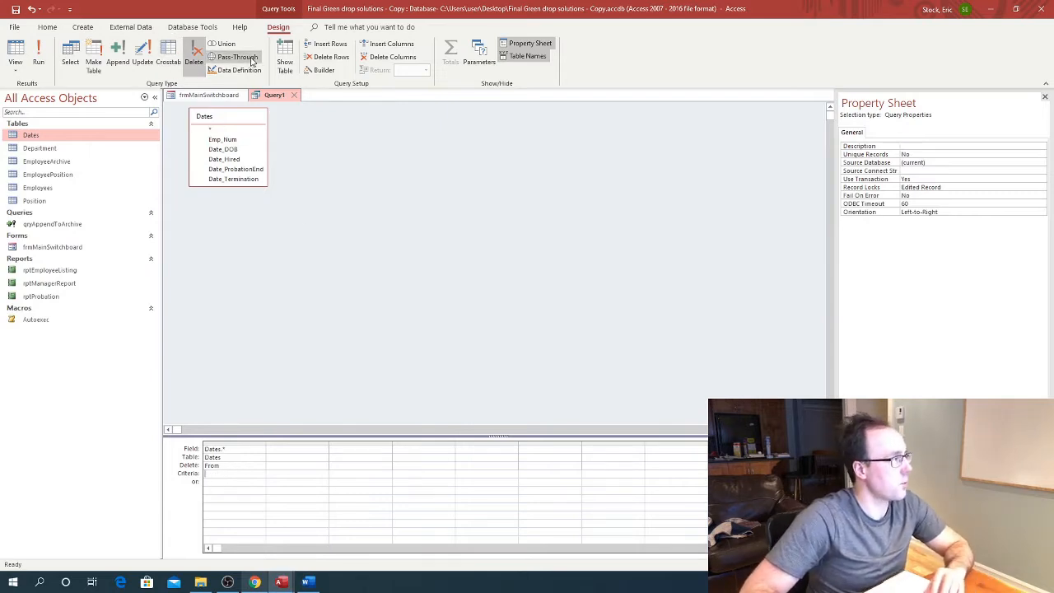
Add the Employees table to the delete query alongside the Dates table.
click(284, 62)
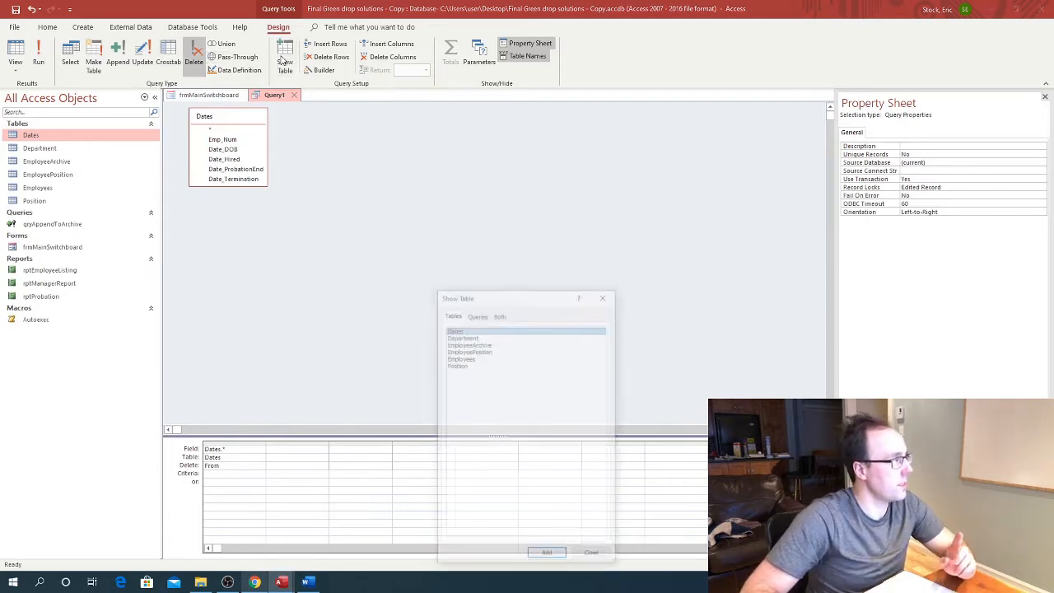
shift+click(458, 359)
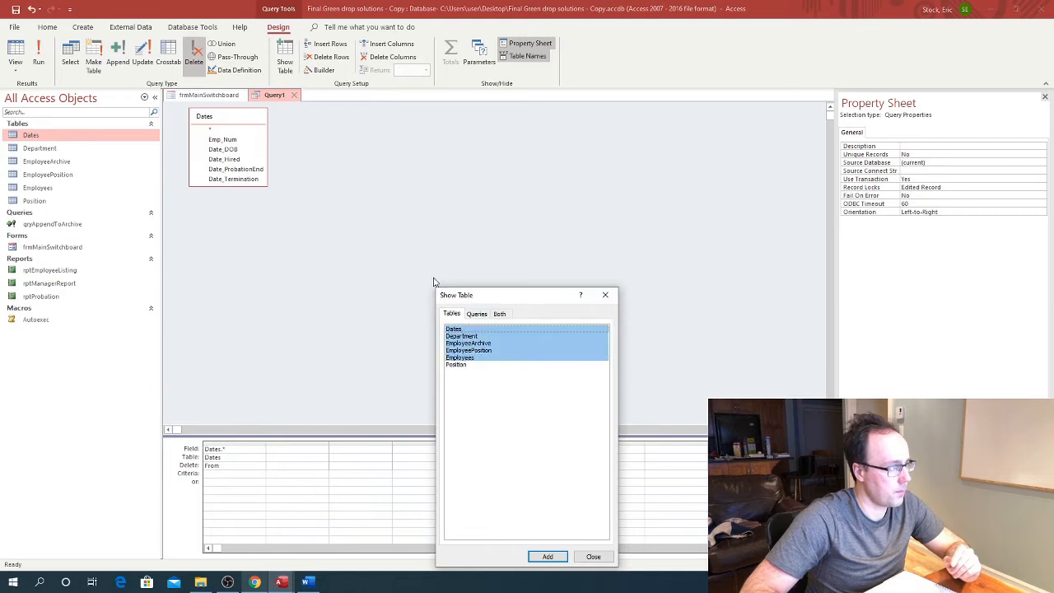
click(458, 359)
click(547, 557)
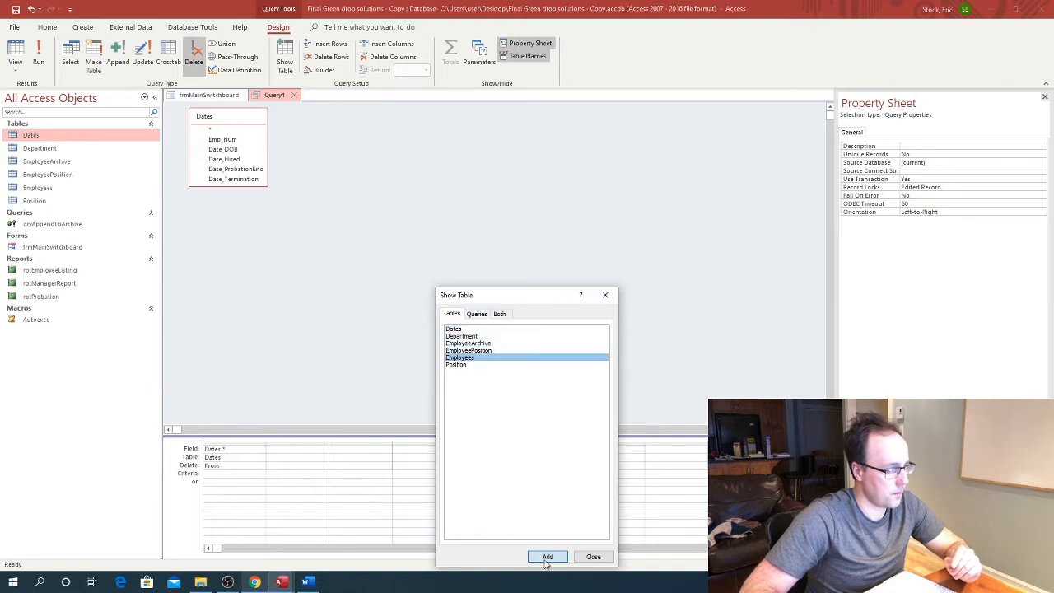
click(605, 296)
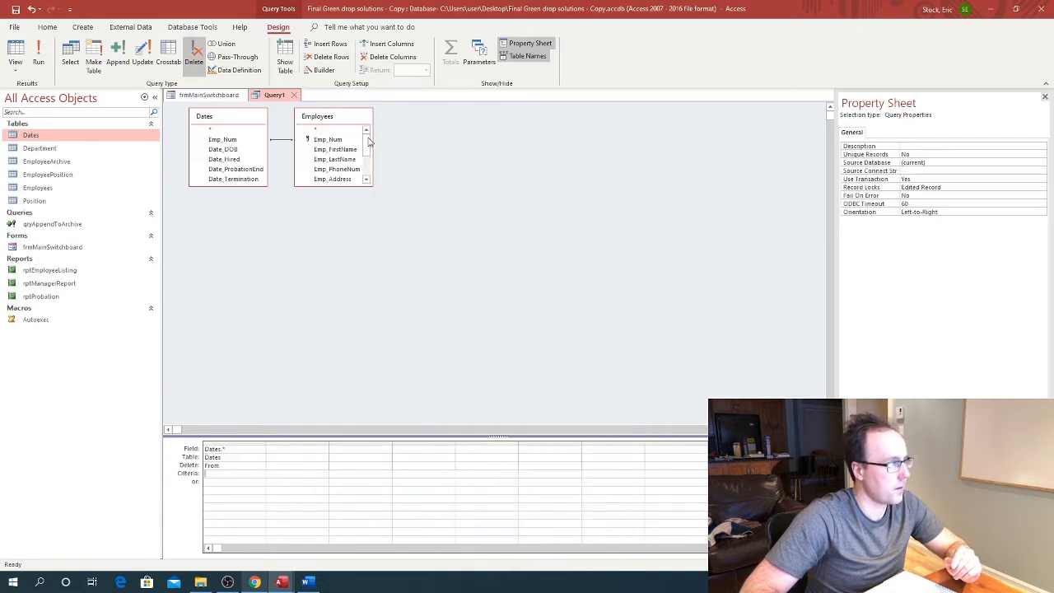
Add the Employees table's Emp_Terminated field as the second query column, widen that column, and set its criteria to Yes.
click(226, 466)
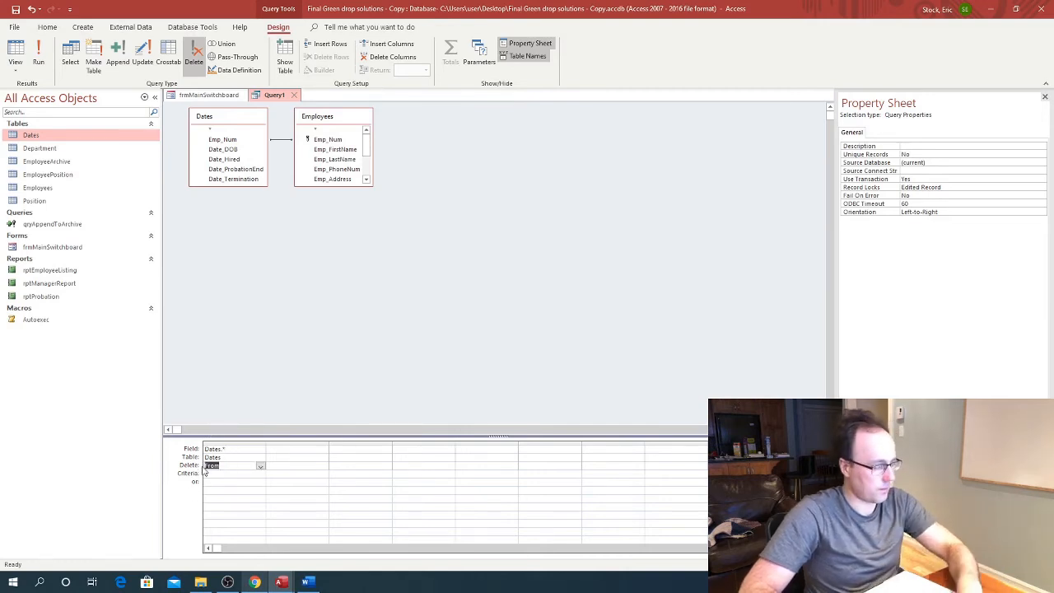
click(310, 450)
click(324, 449)
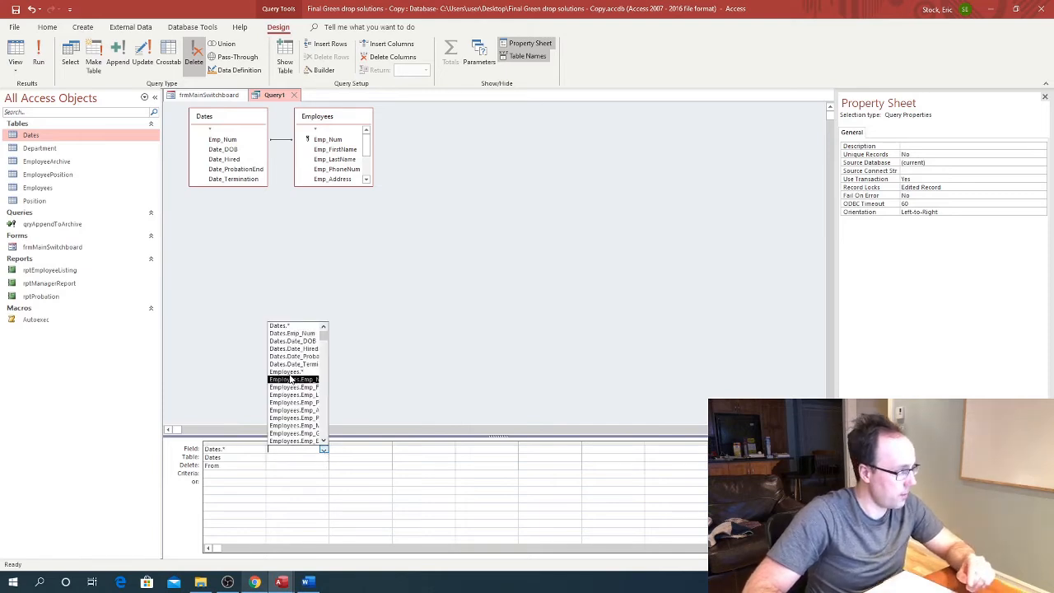
scroll(293, 382, down, 1)
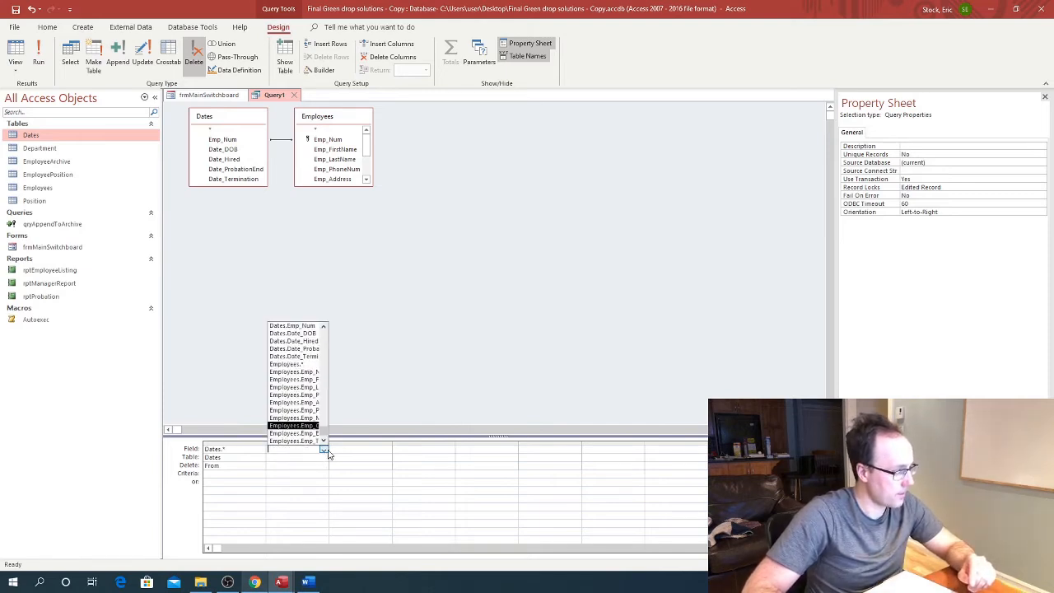
drag(328, 443, 351, 444)
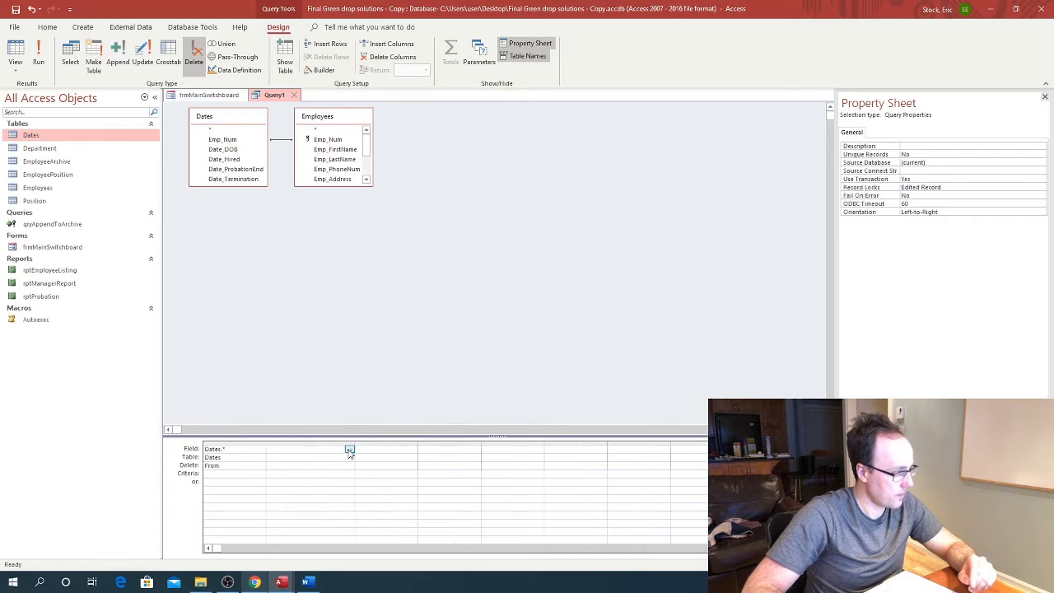
click(349, 449)
click(333, 441)
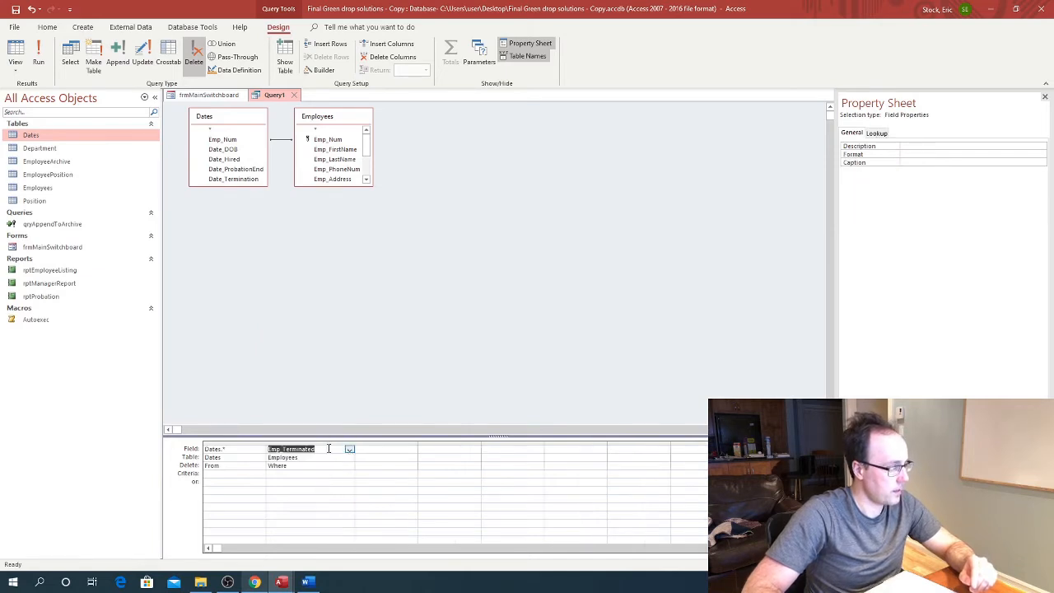
click(291, 474)
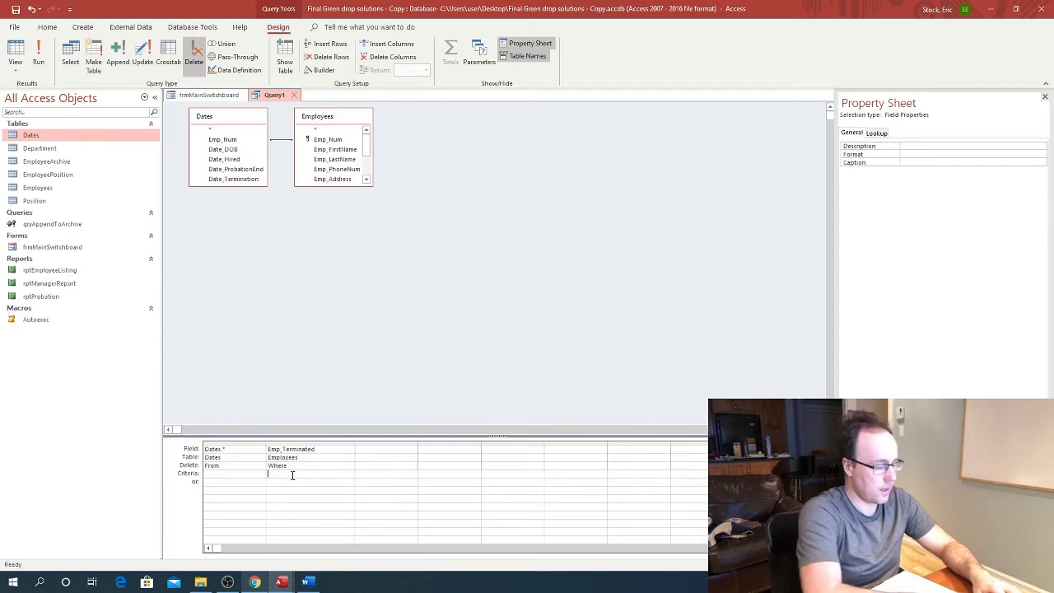
text(Yes)
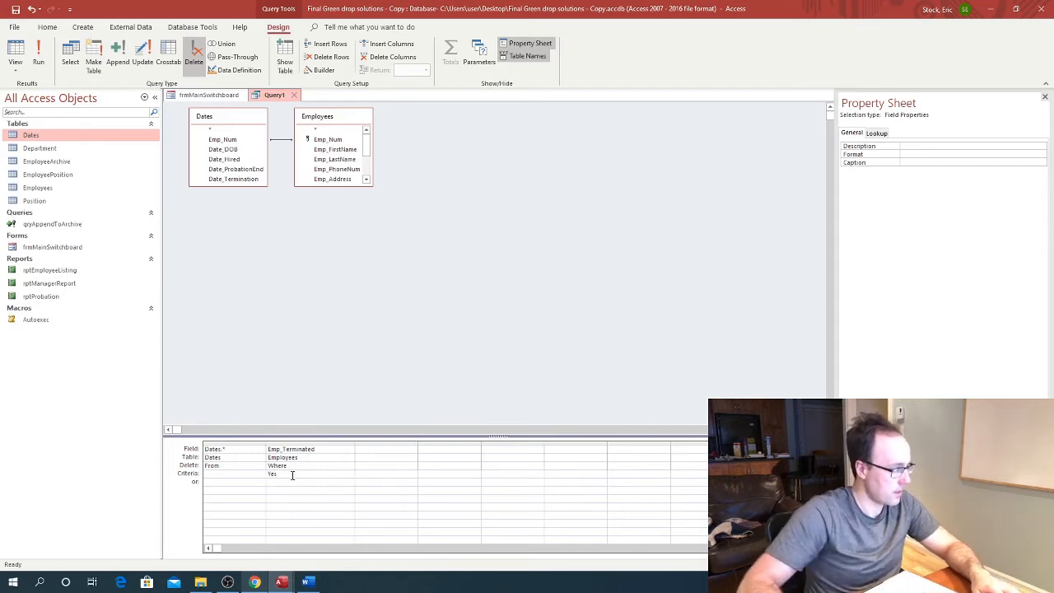
Save the new delete query as qryDeleteDates and close it.
click(292, 466)
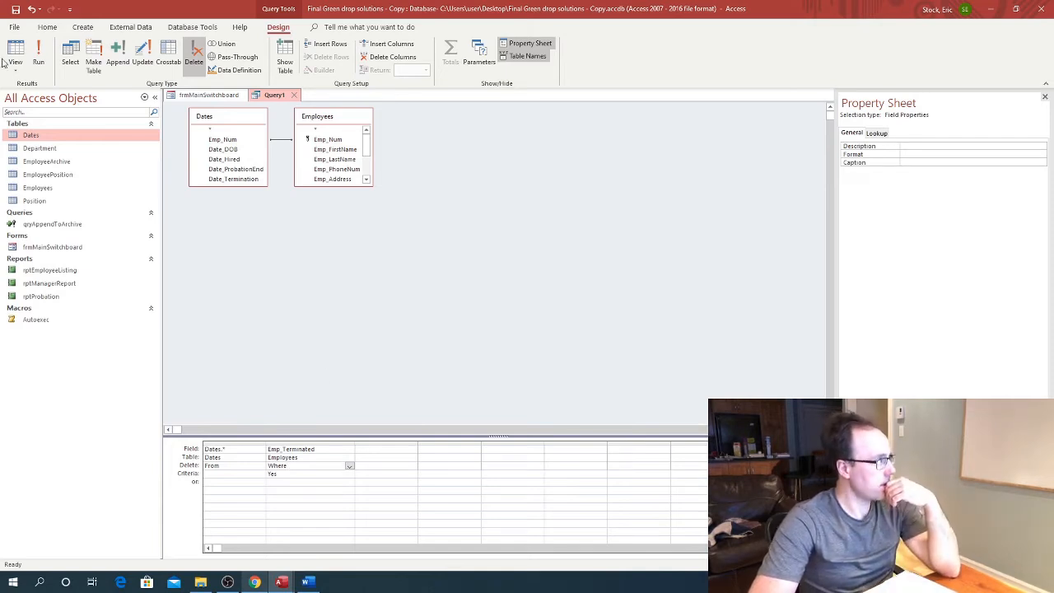
click(15, 9)
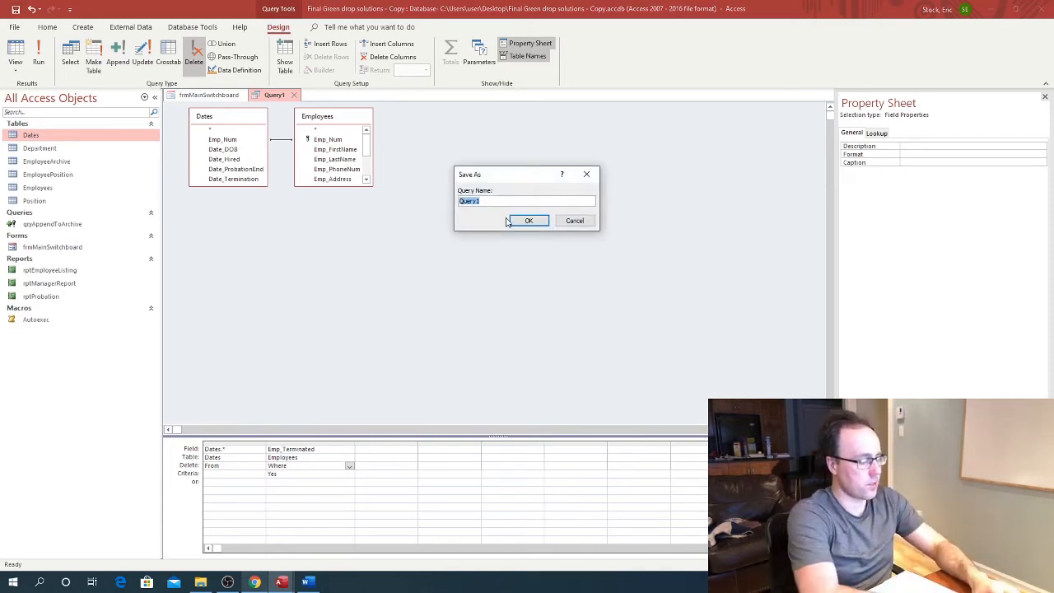
text(qryDeleteDates)
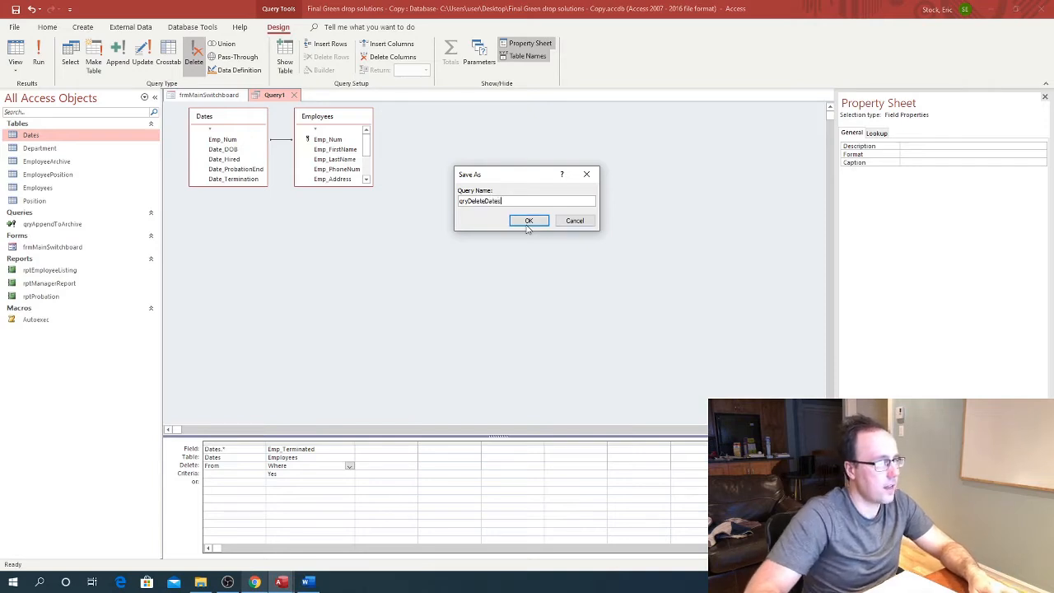
click(529, 220)
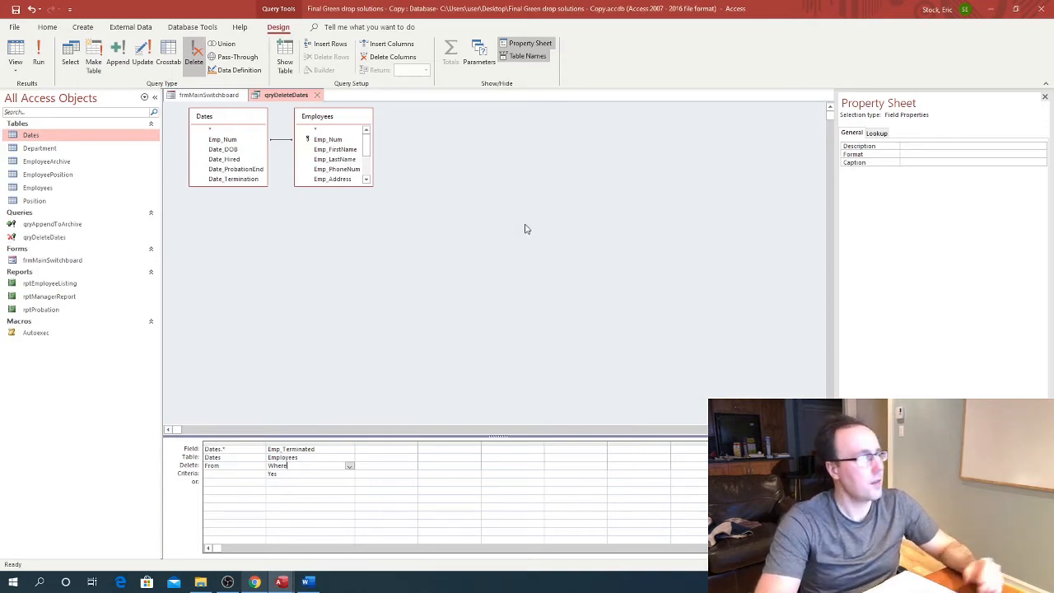
click(313, 97)
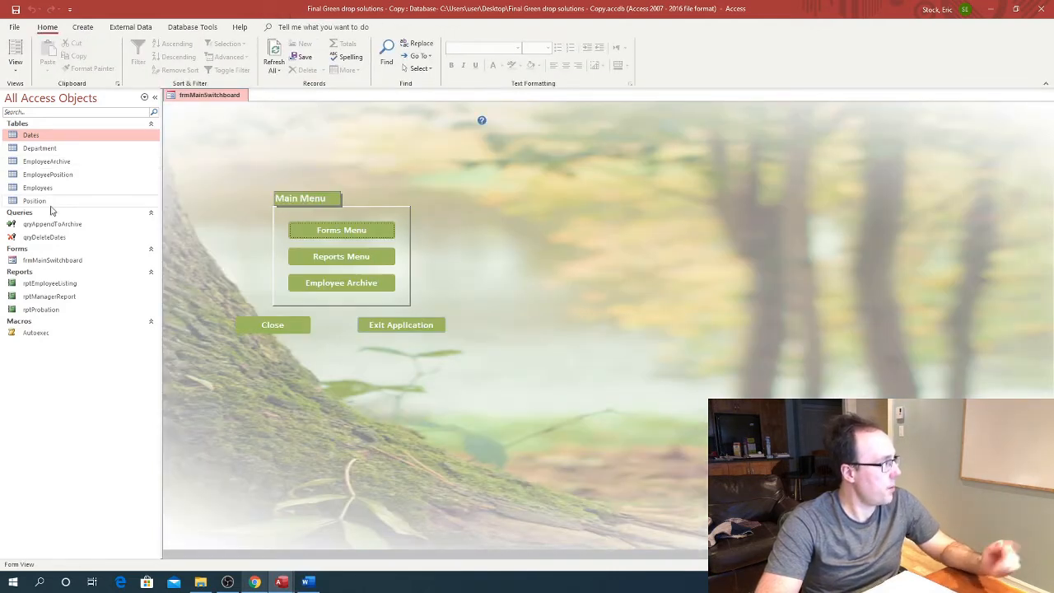
Run qryDeleteDates, confirm the deletion, and compare the Dates table's records before and after the run.
double_click(26, 134)
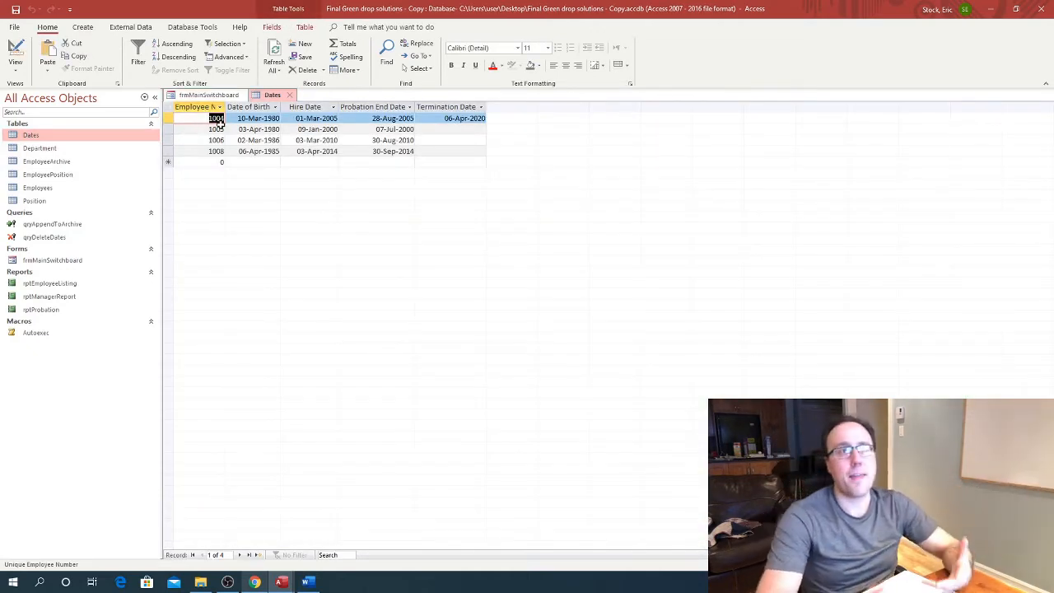
click(289, 96)
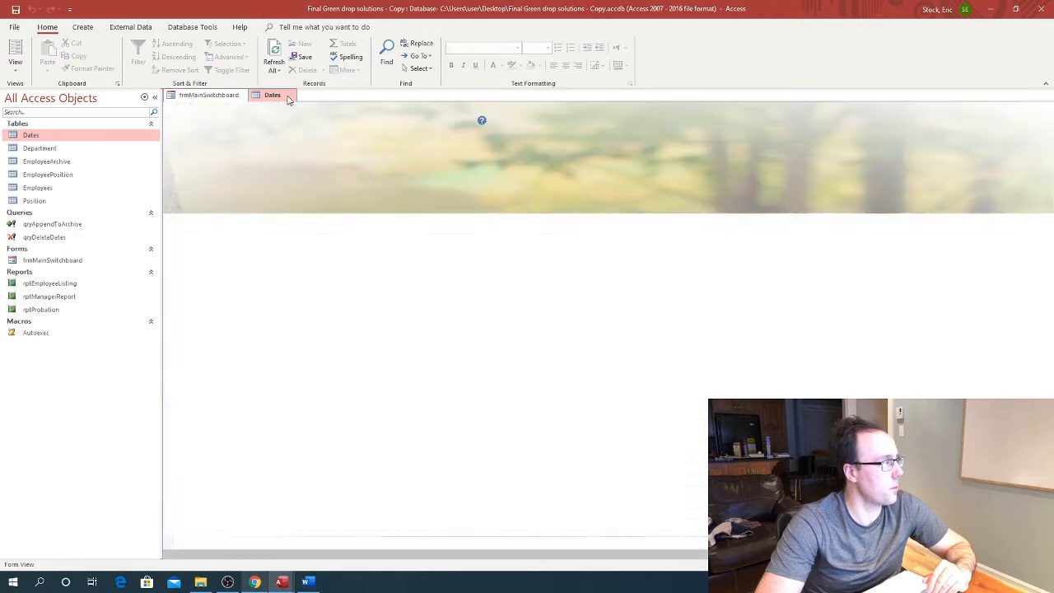
double_click(46, 237)
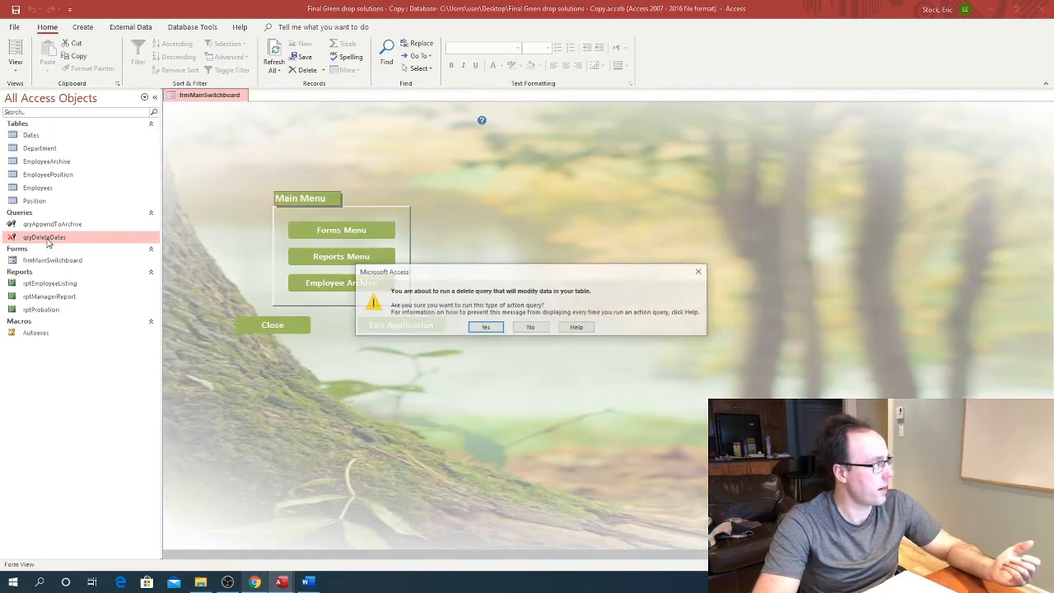
click(484, 327)
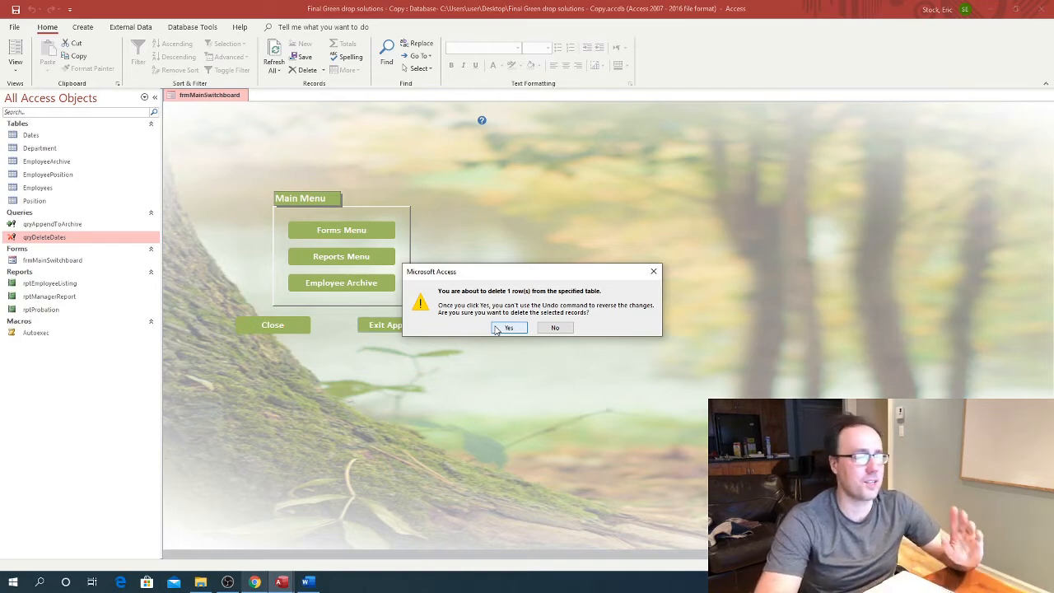
click(508, 328)
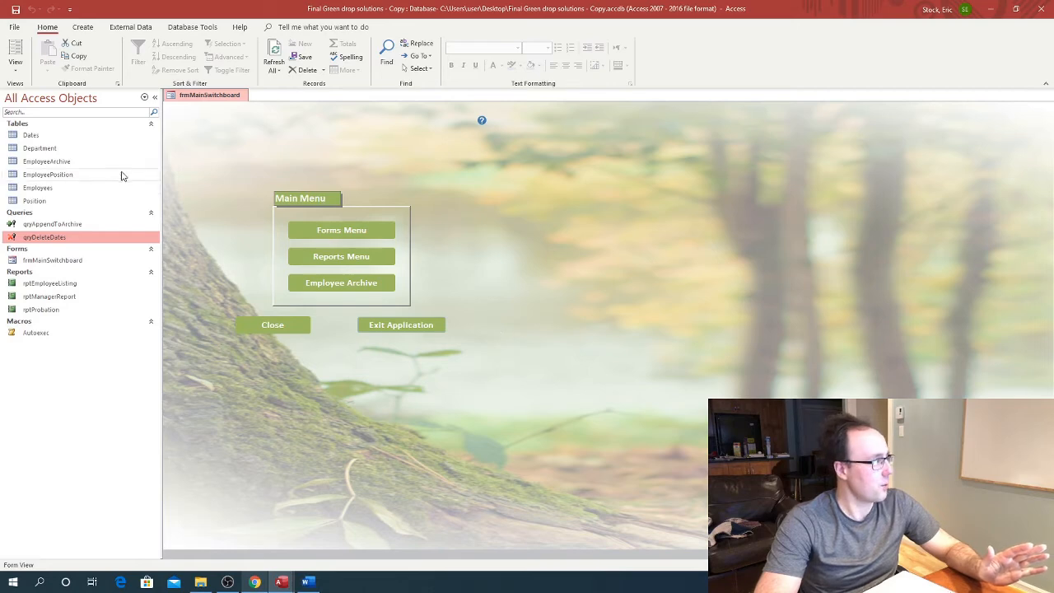
double_click(50, 139)
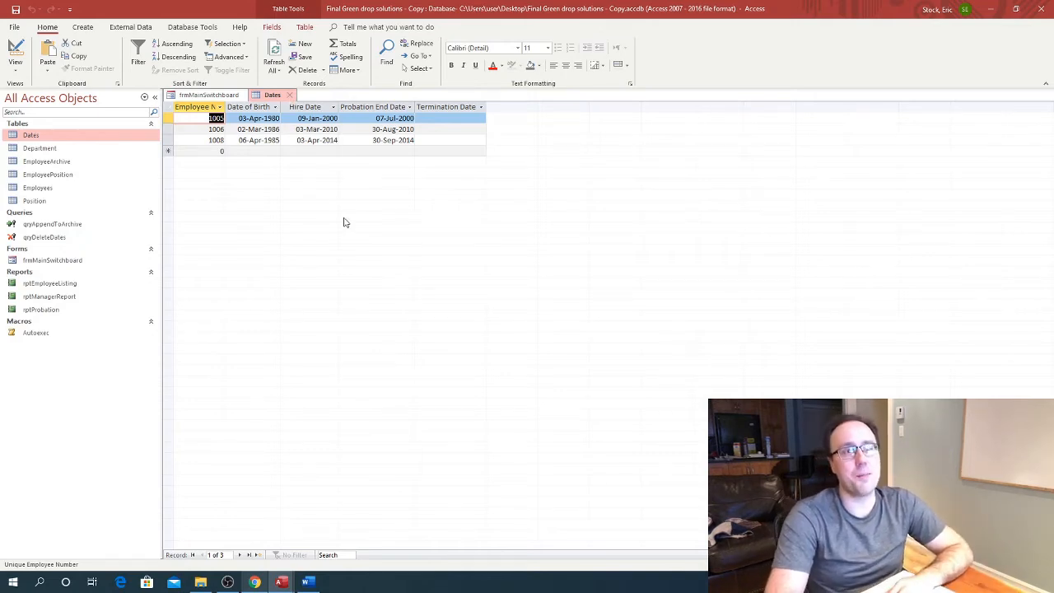
click(292, 96)
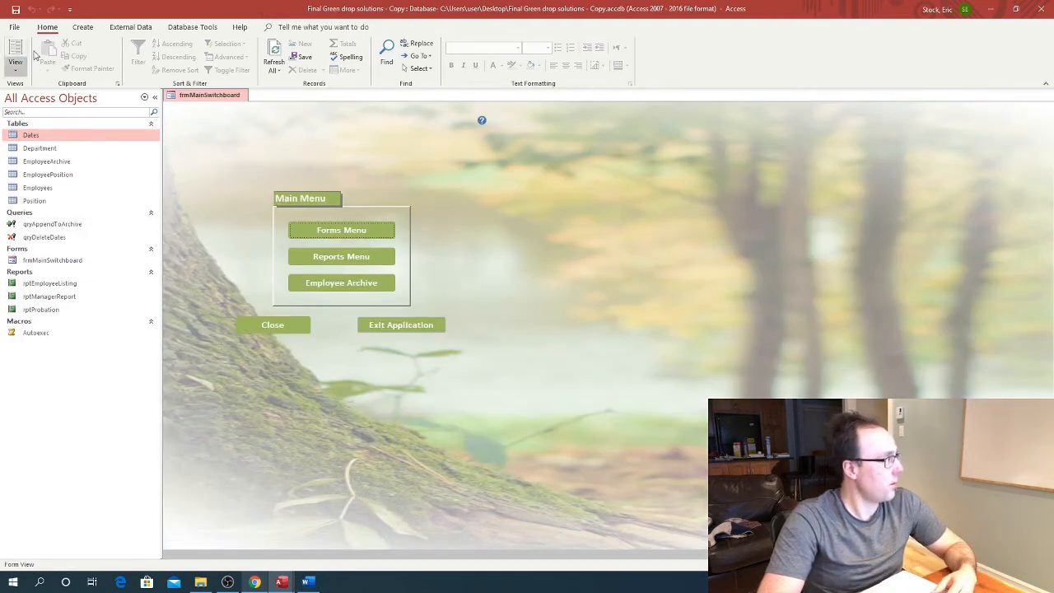
Create a new query in design view containing the EmployeePosition and Employees tables.
click(83, 28)
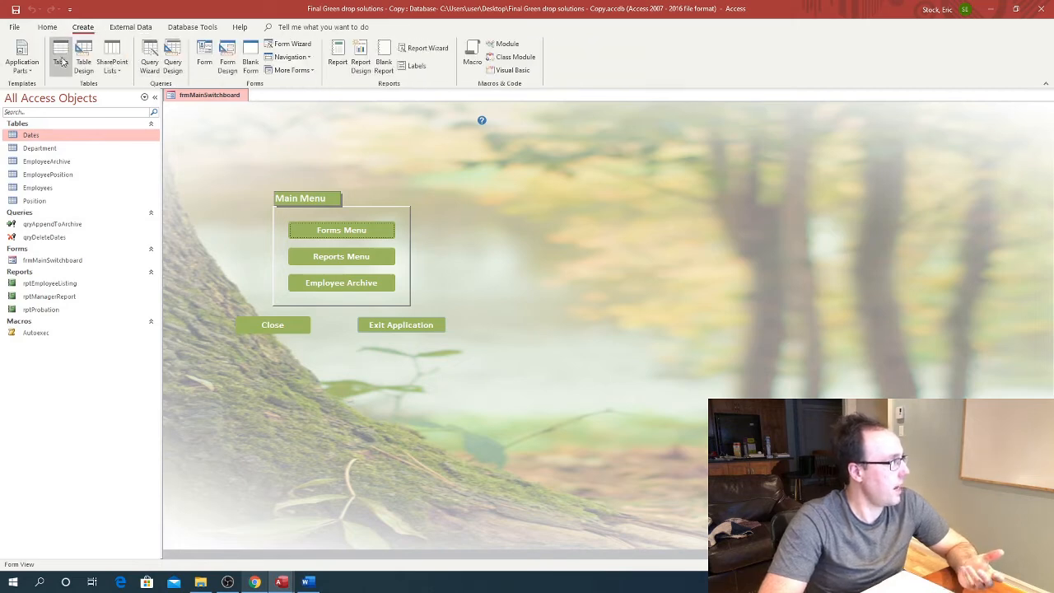
click(149, 62)
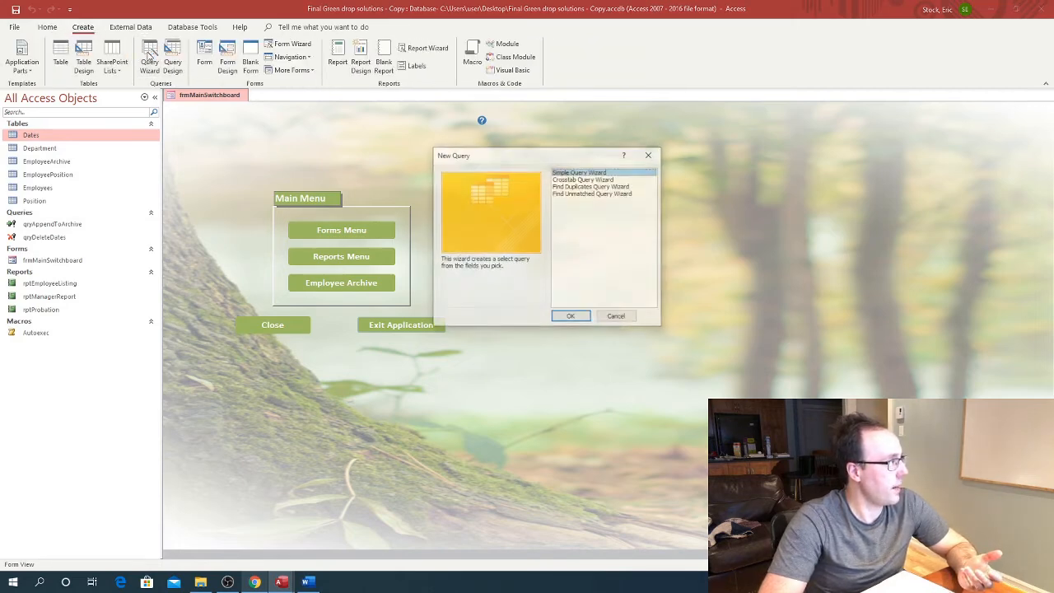
click(617, 317)
click(172, 61)
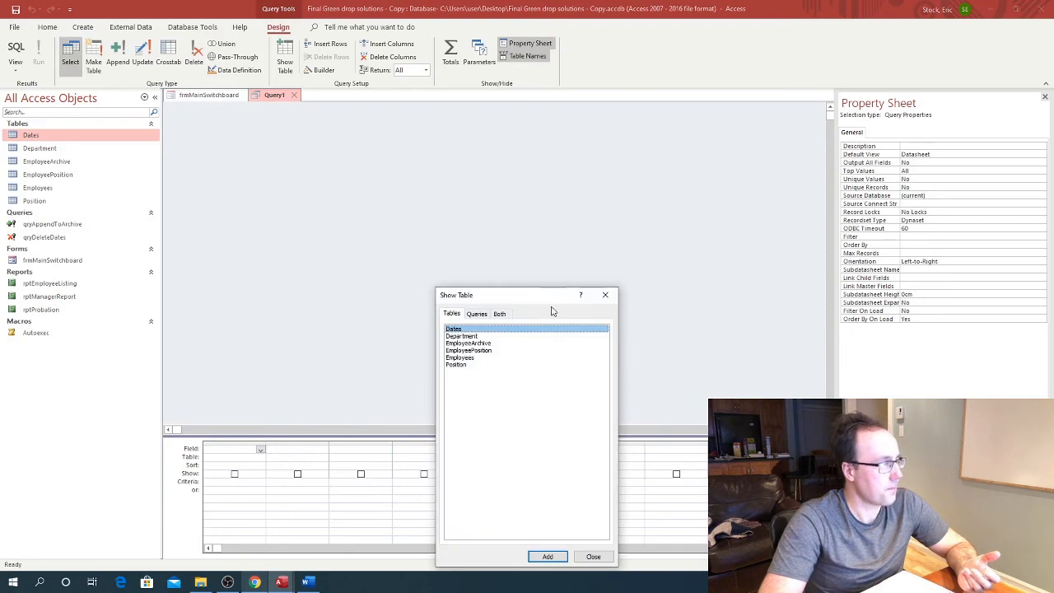
drag(483, 299, 539, 162)
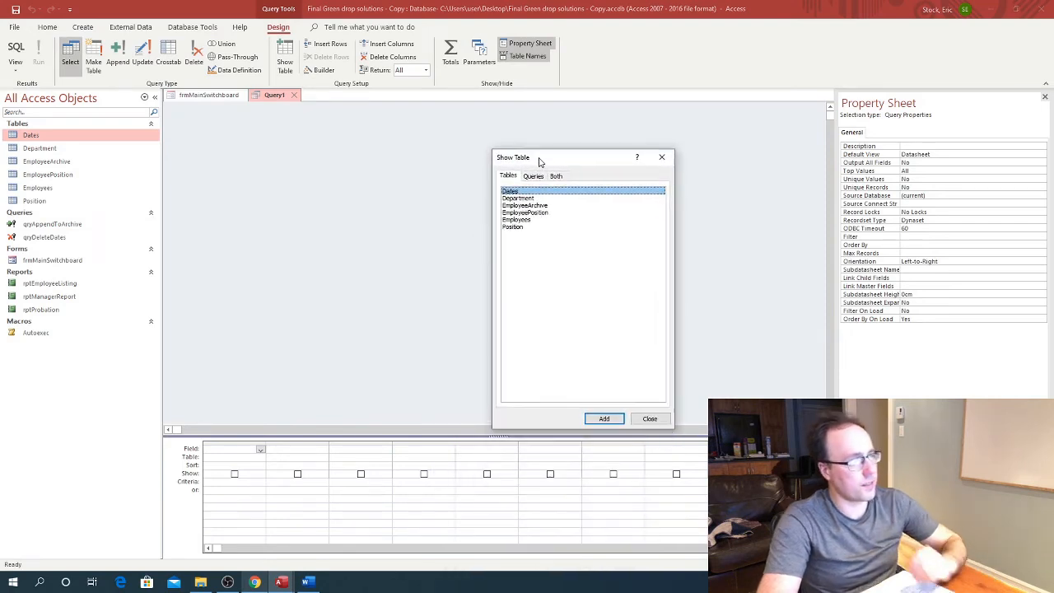
click(532, 213)
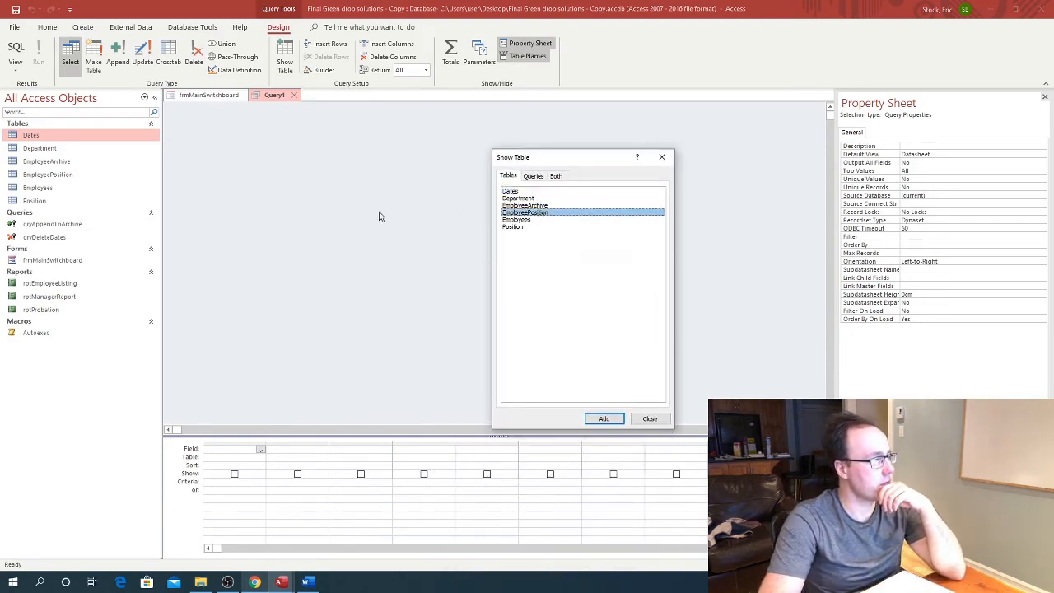
click(602, 419)
click(514, 220)
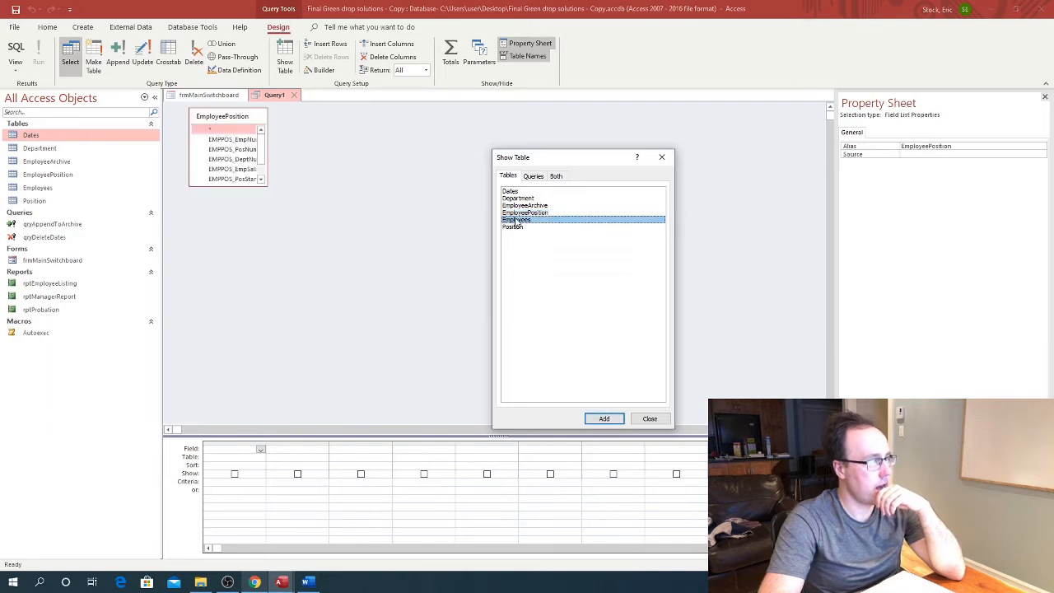
click(603, 418)
click(661, 157)
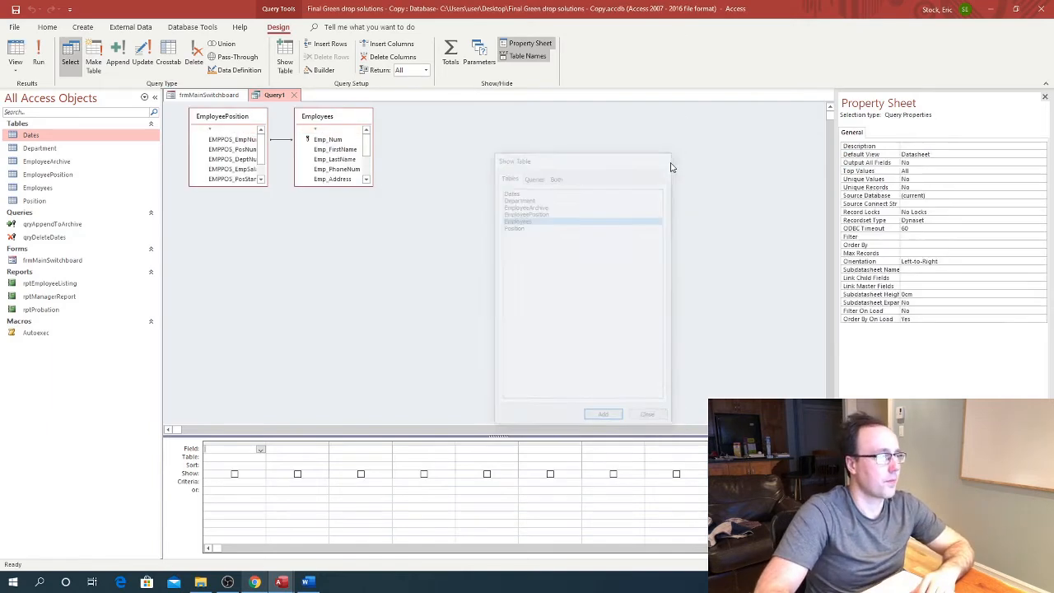
Add EmployeePosition.* as the query's first field and widen its column to fit the name.
click(260, 451)
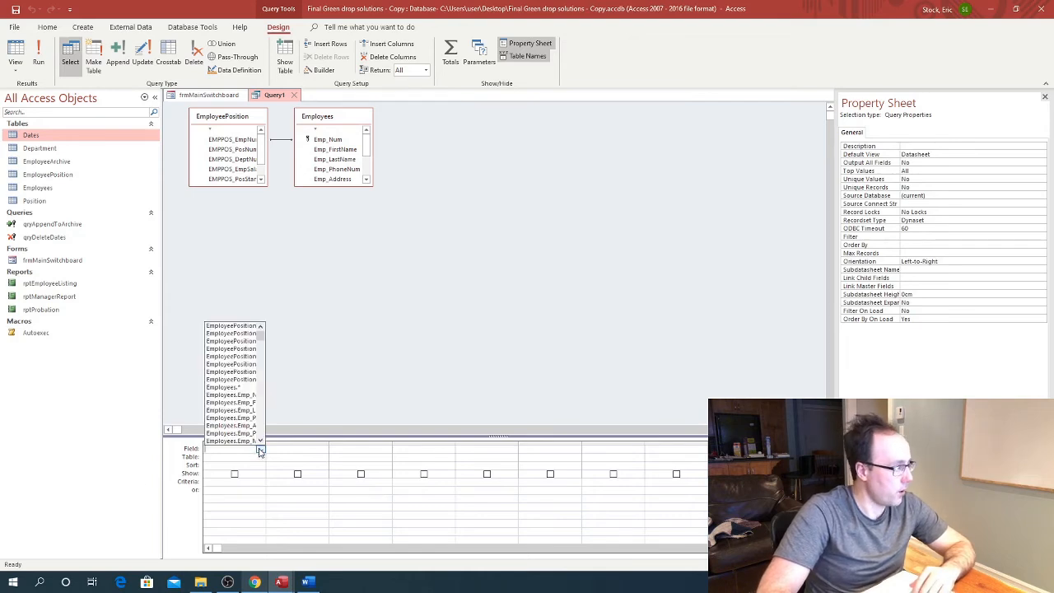
click(239, 328)
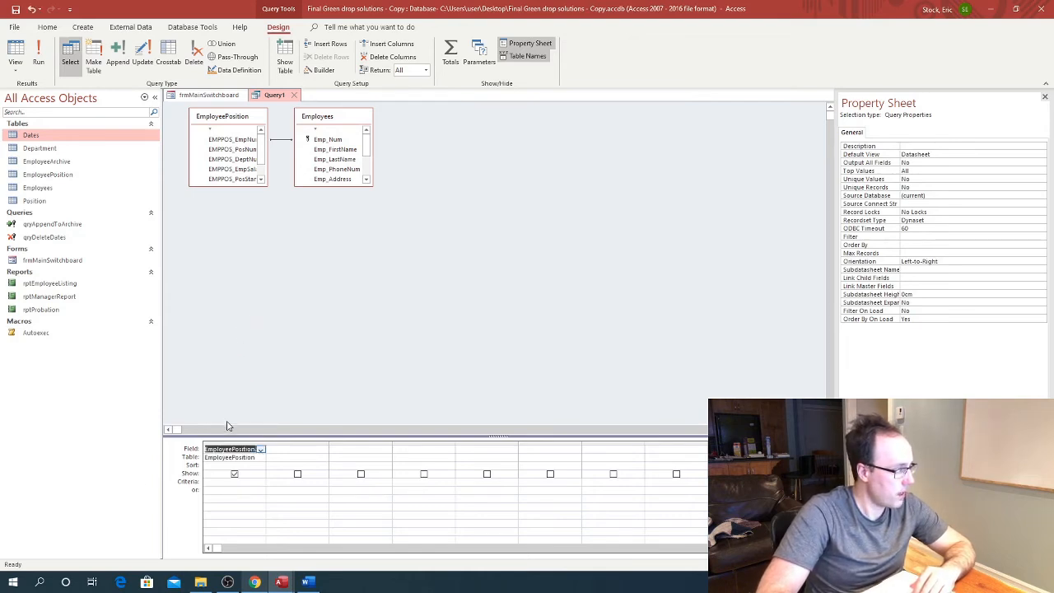
double_click(264, 442)
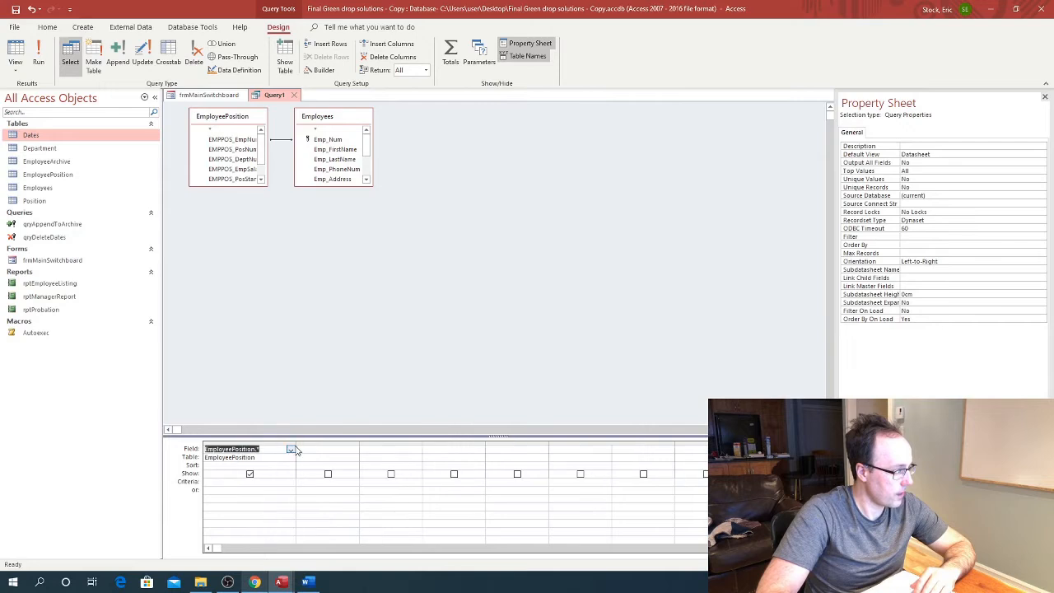
Add the Employees table's Emp_Terminated field as the second query column and set its criteria to Yes.
click(329, 450)
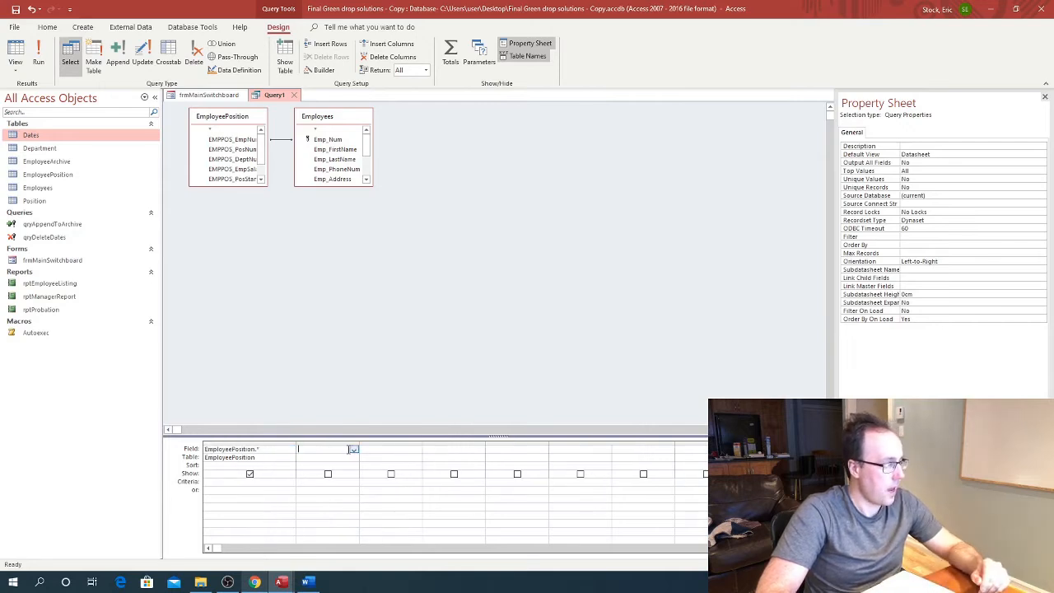
click(353, 449)
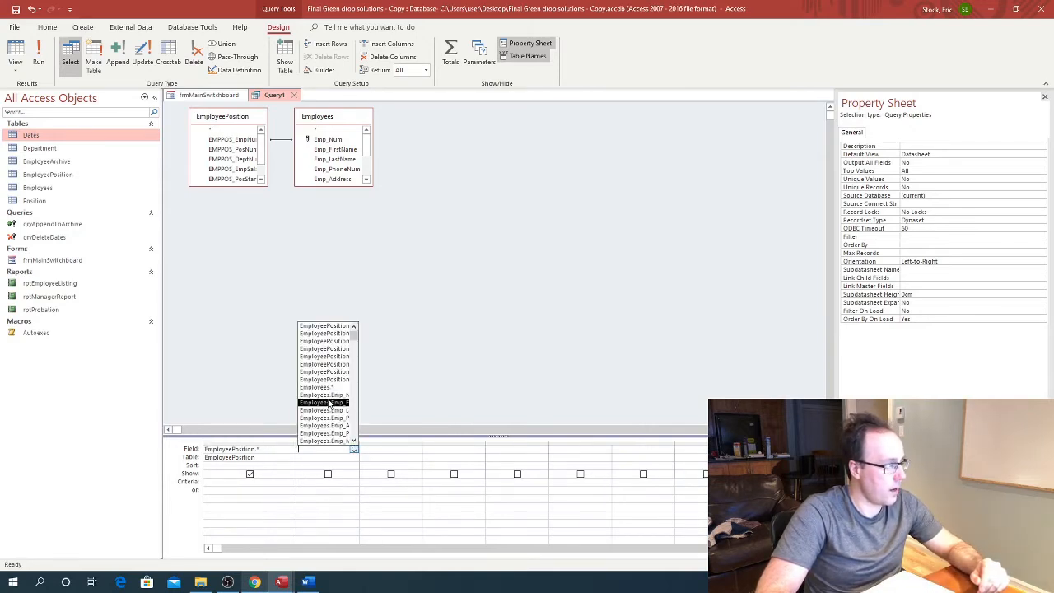
scroll(329, 402, down, 1)
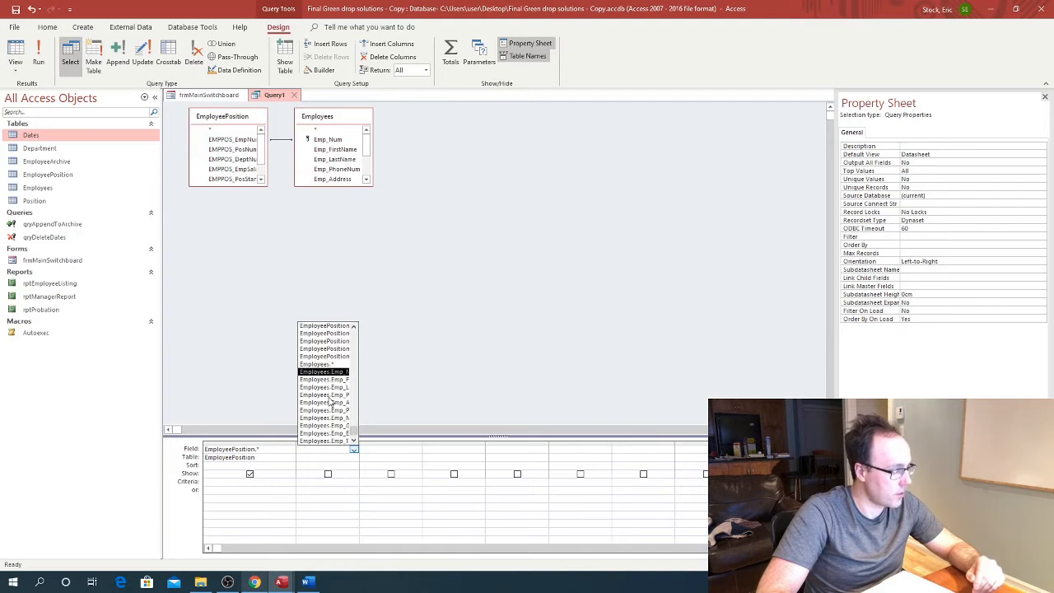
click(328, 440)
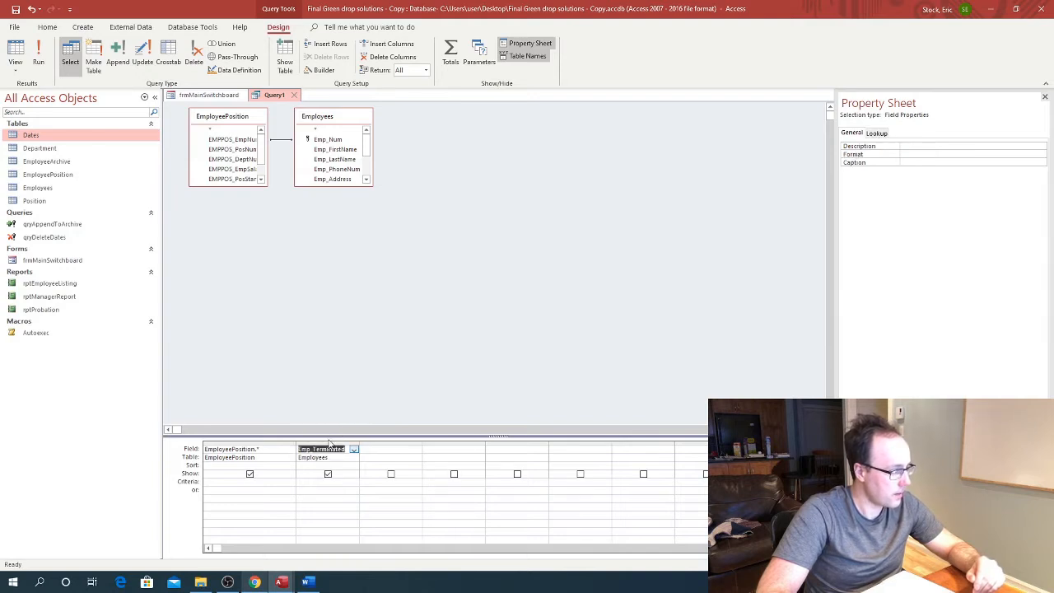
click(322, 482)
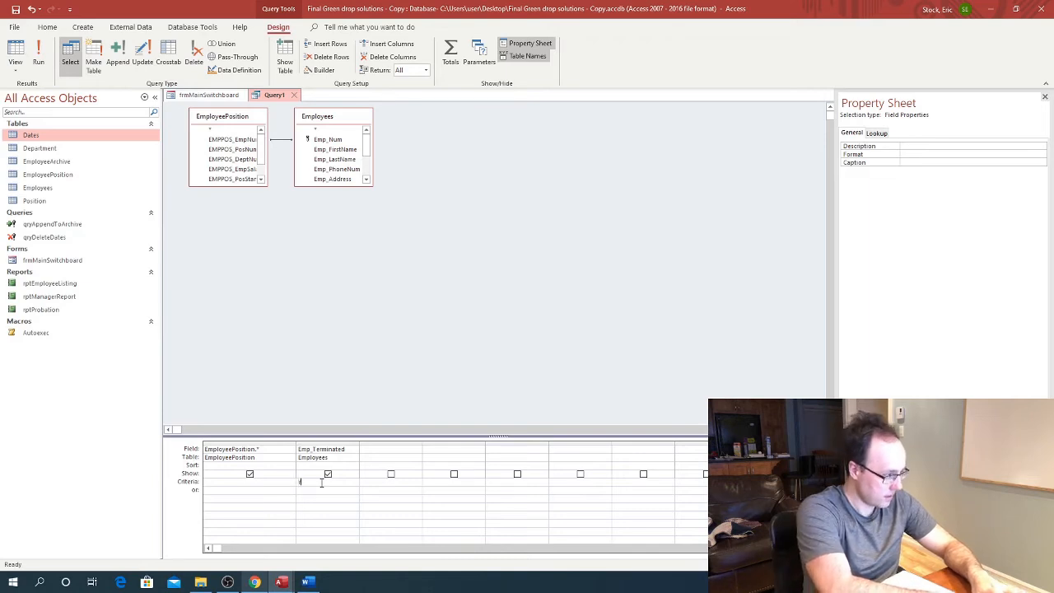
text(Ye)
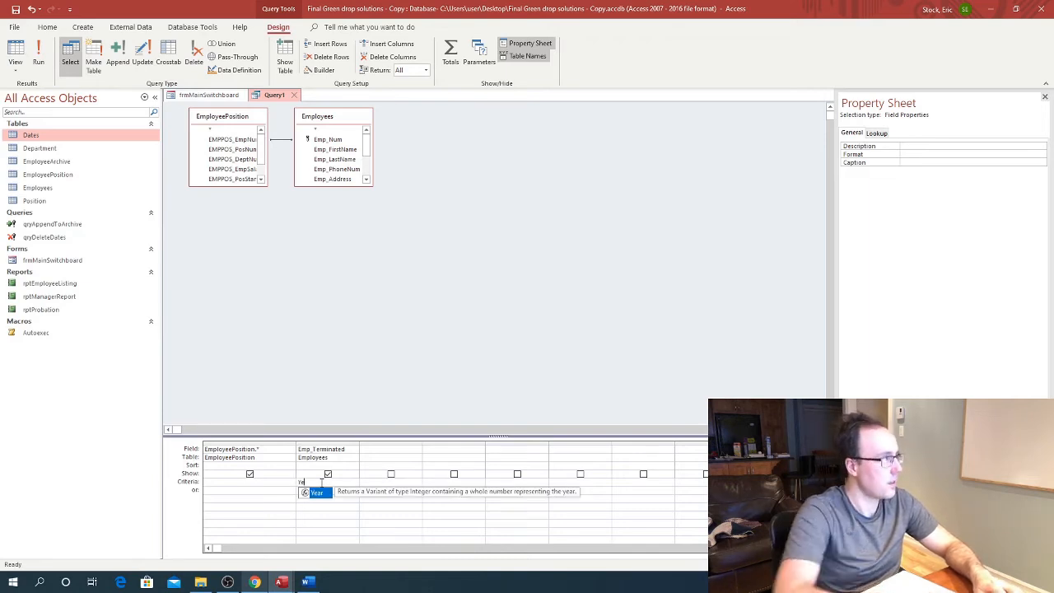
text(s)
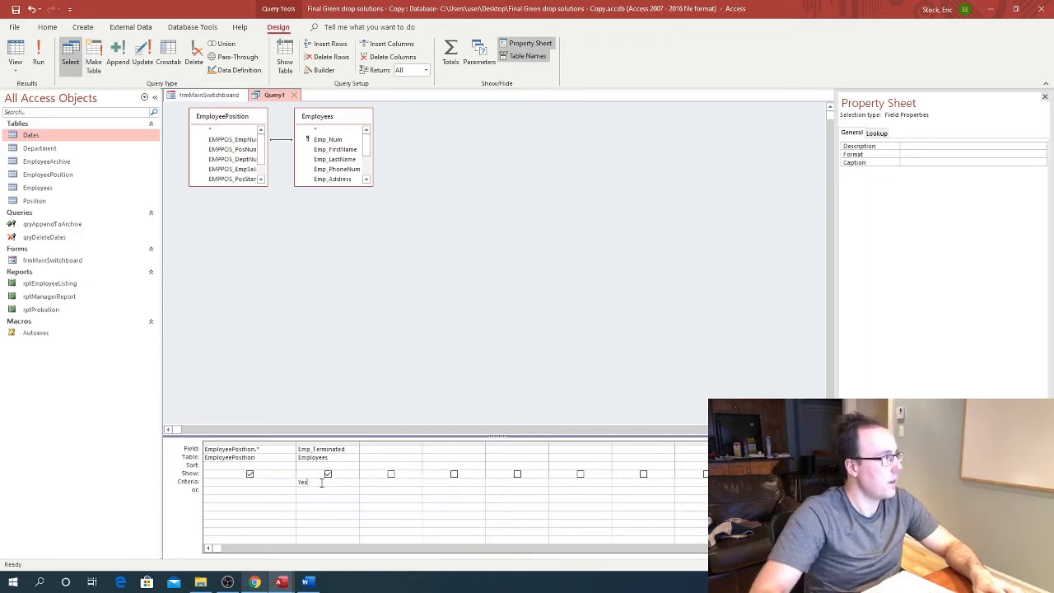
Convert the query to a delete query, save it as qryDeleteEmployeePosition, and close it.
click(193, 66)
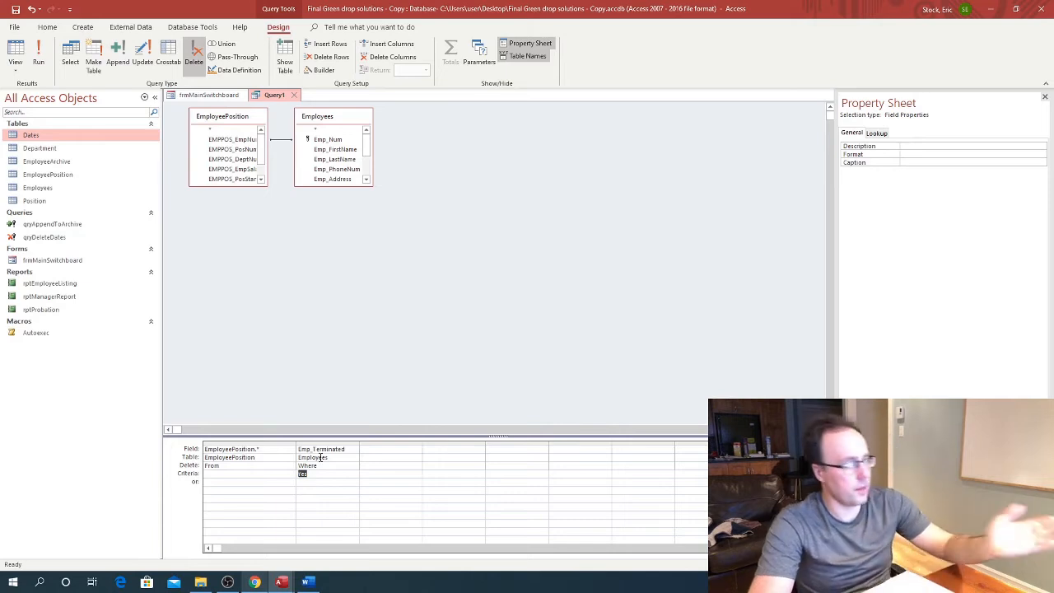
click(15, 9)
text(qryDeleteEmployeePosition)
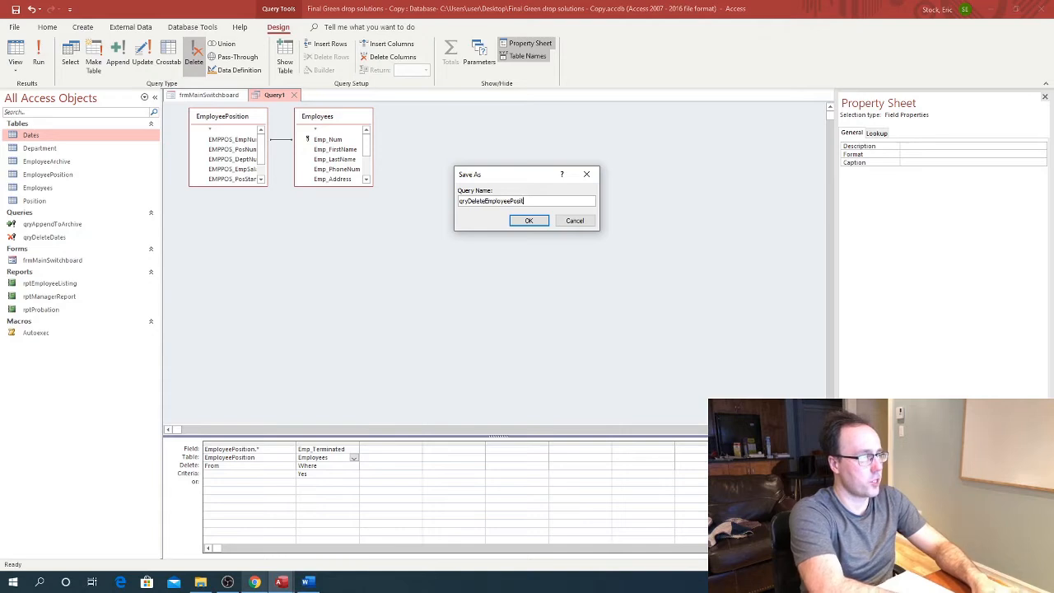
click(533, 221)
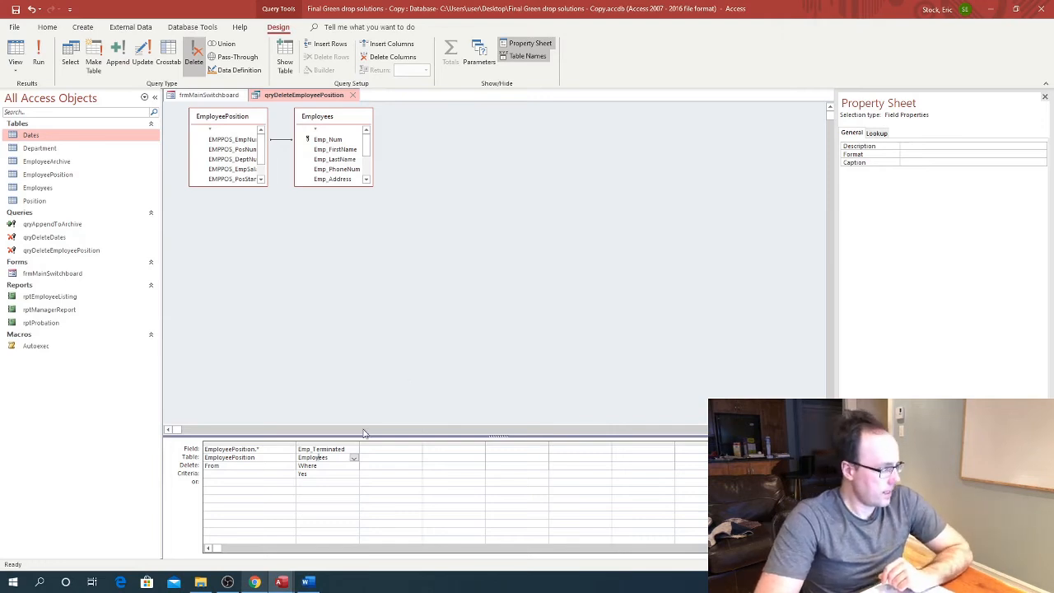
click(356, 97)
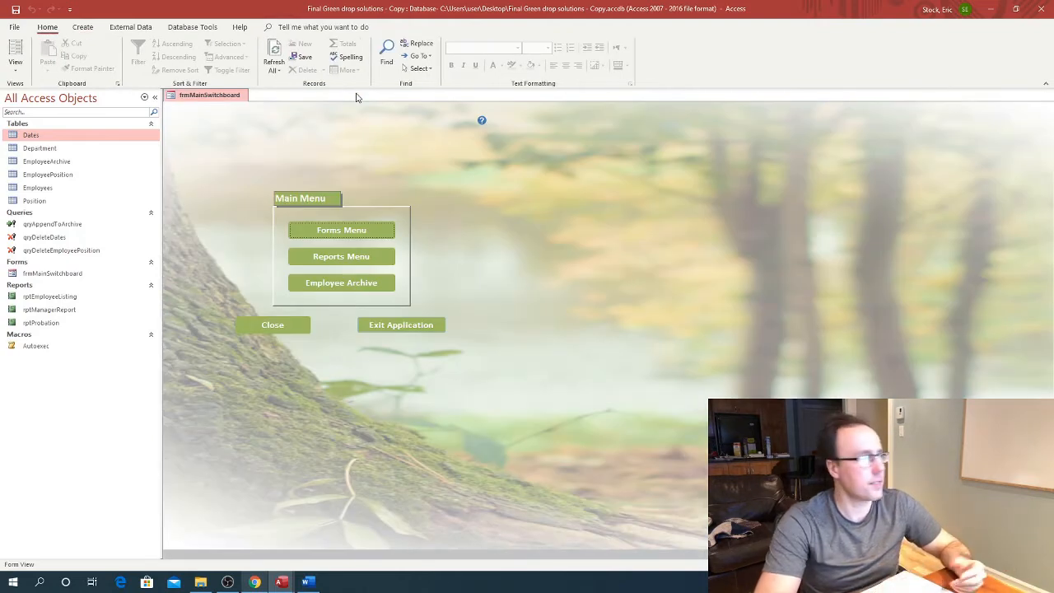
Examine the employee records in the EmployeePosition table, then close the table.
double_click(46, 174)
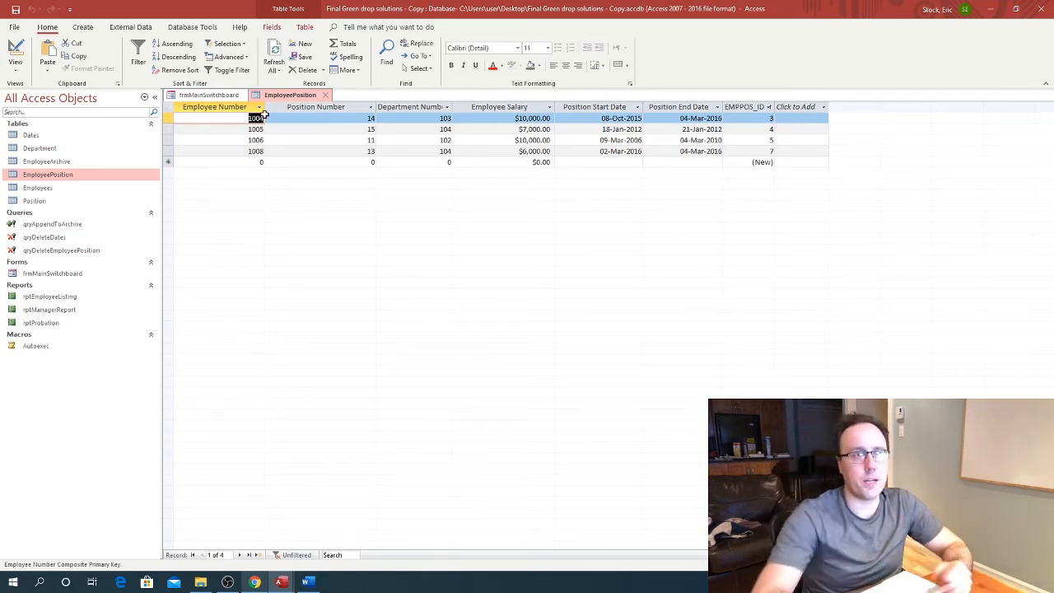
click(326, 95)
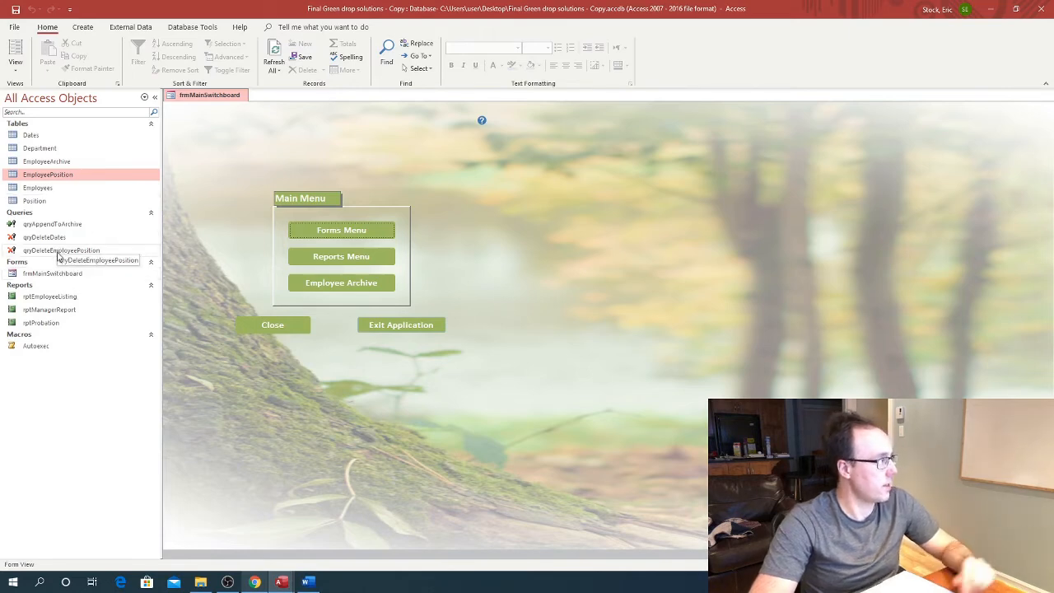
Run qryDeleteEmployeePosition and confirm the deletion, then review the EmployeePosition table and close it.
double_click(58, 250)
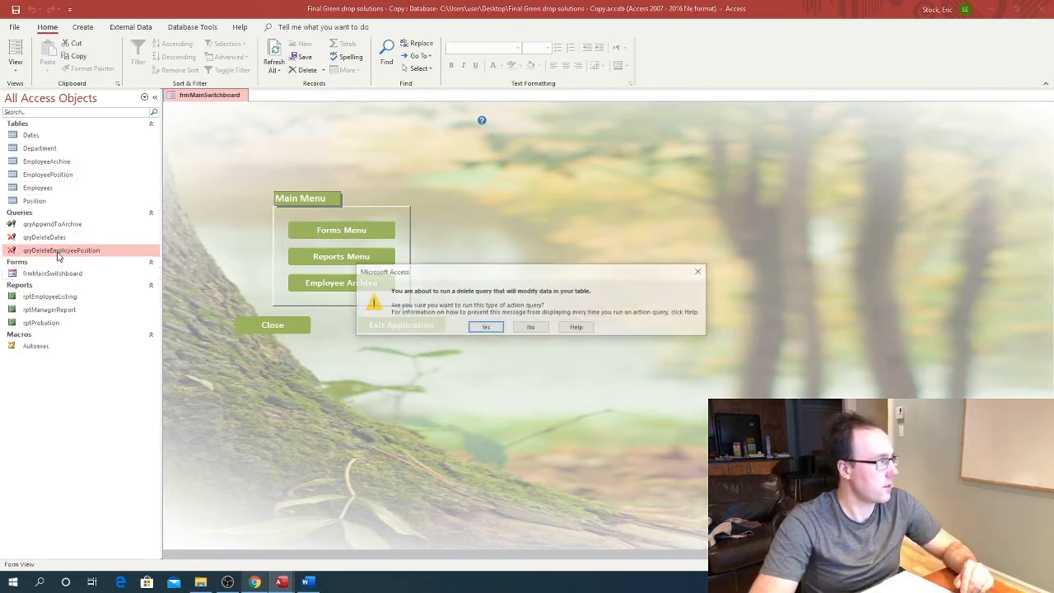
click(491, 329)
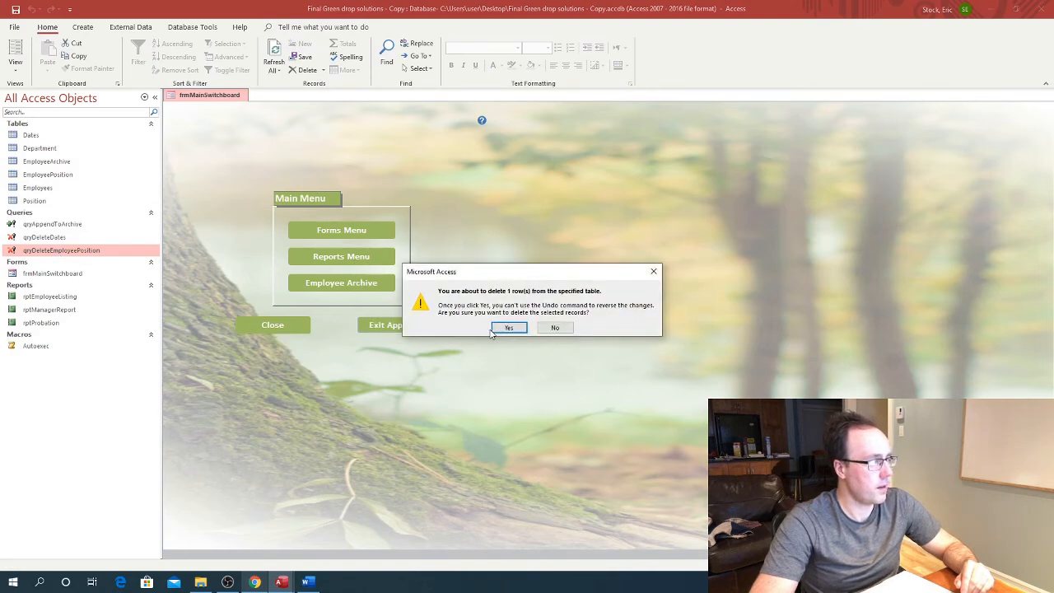
click(499, 329)
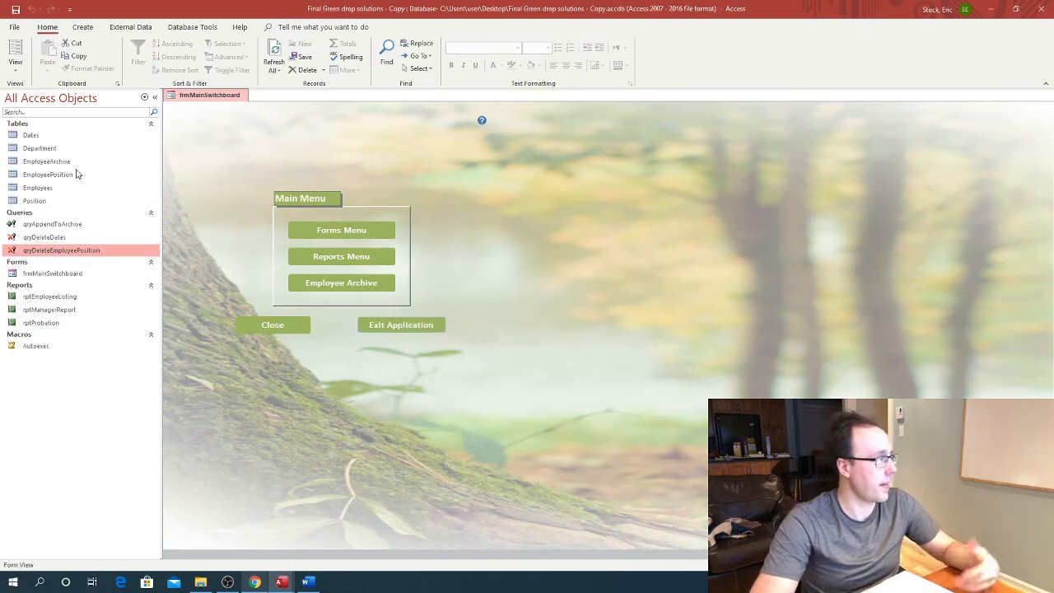
double_click(46, 175)
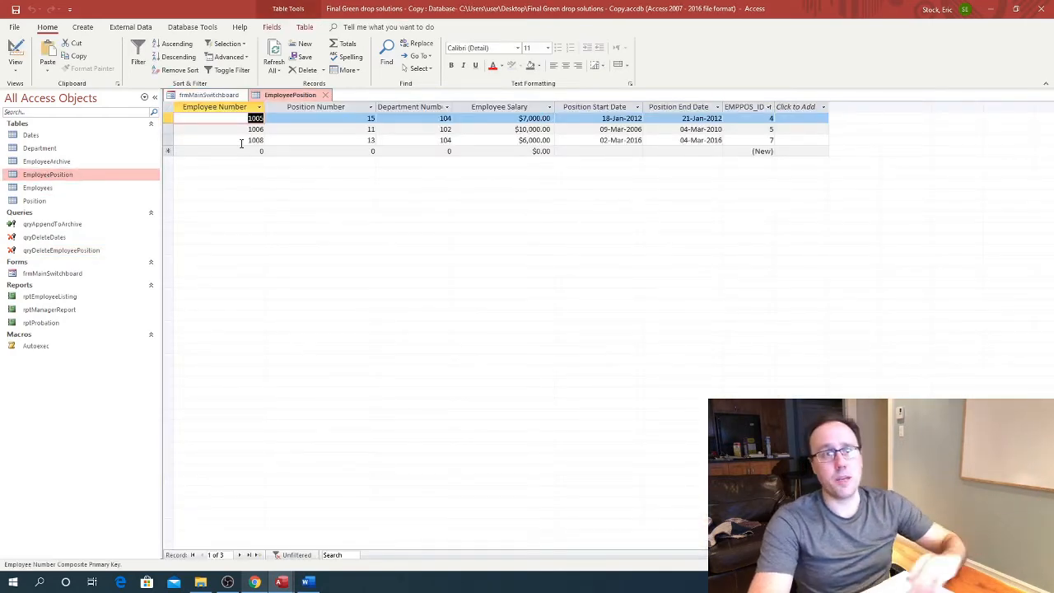
click(325, 96)
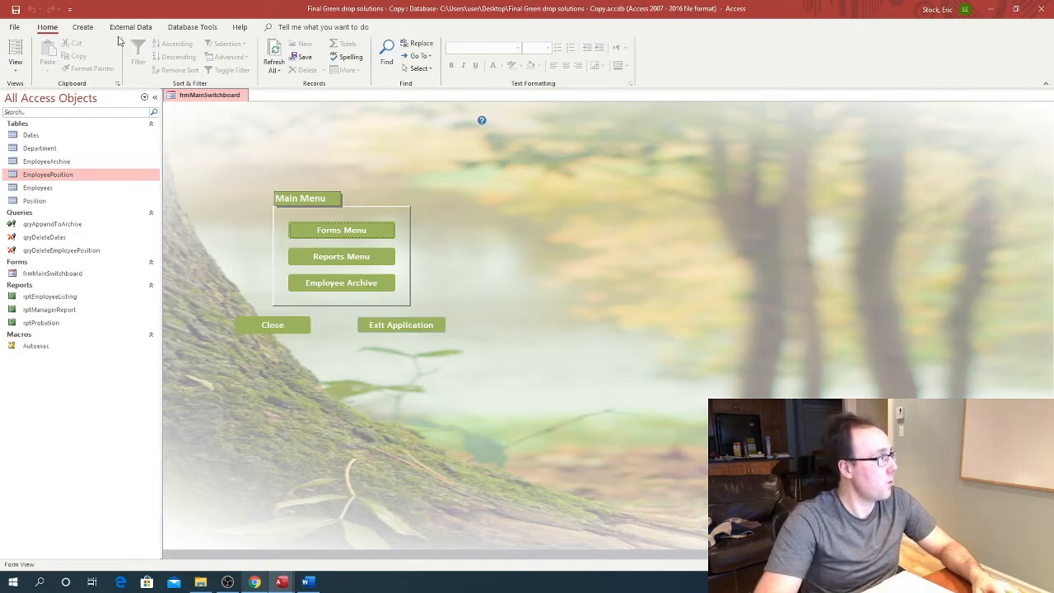
Create a new query in design view with the Employees table as its source.
click(85, 27)
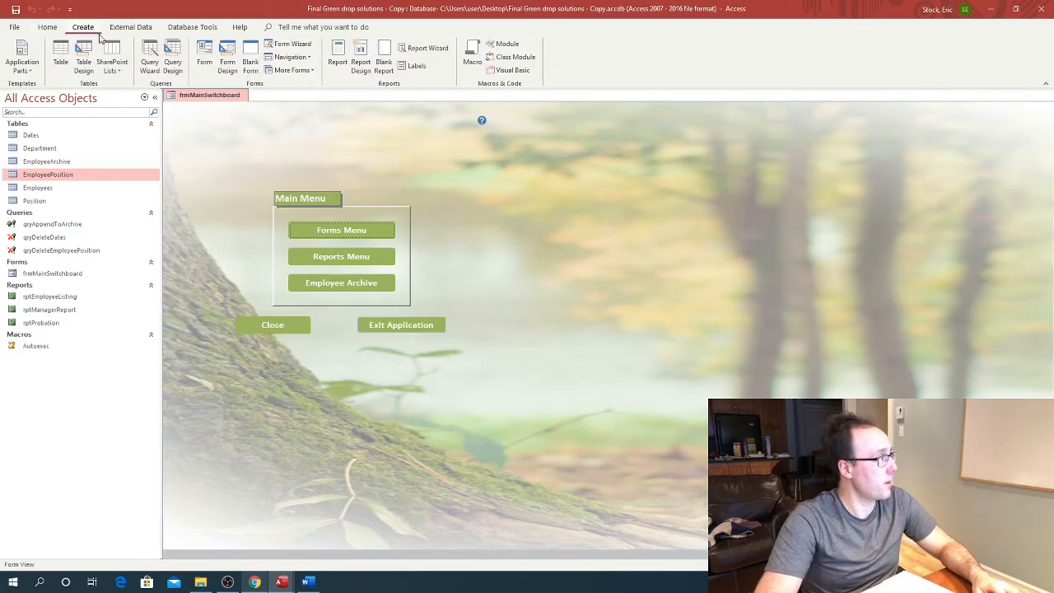
click(172, 56)
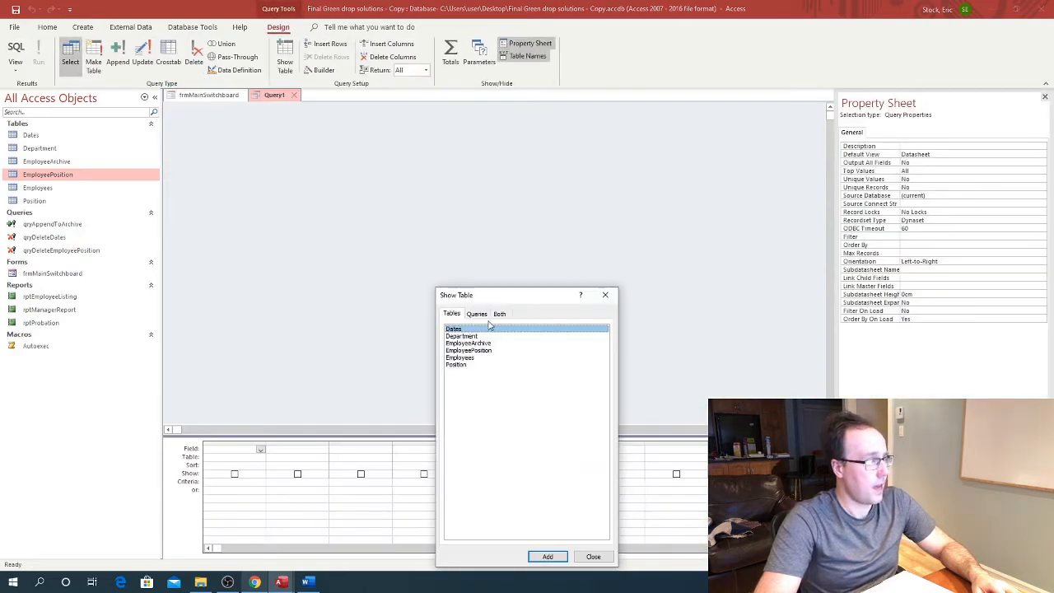
drag(489, 298, 549, 221)
click(529, 281)
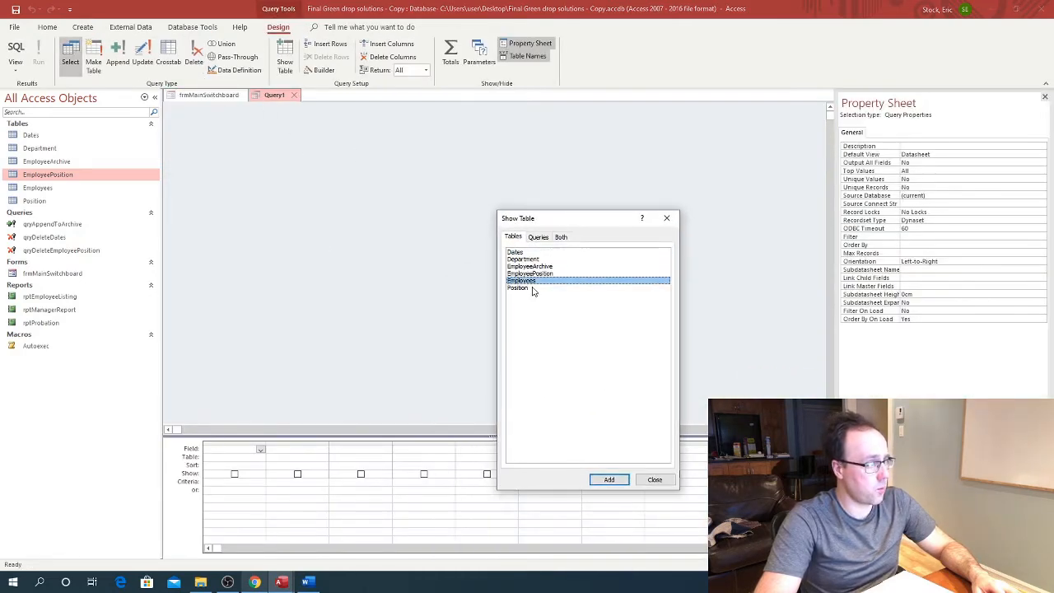
click(608, 481)
click(665, 217)
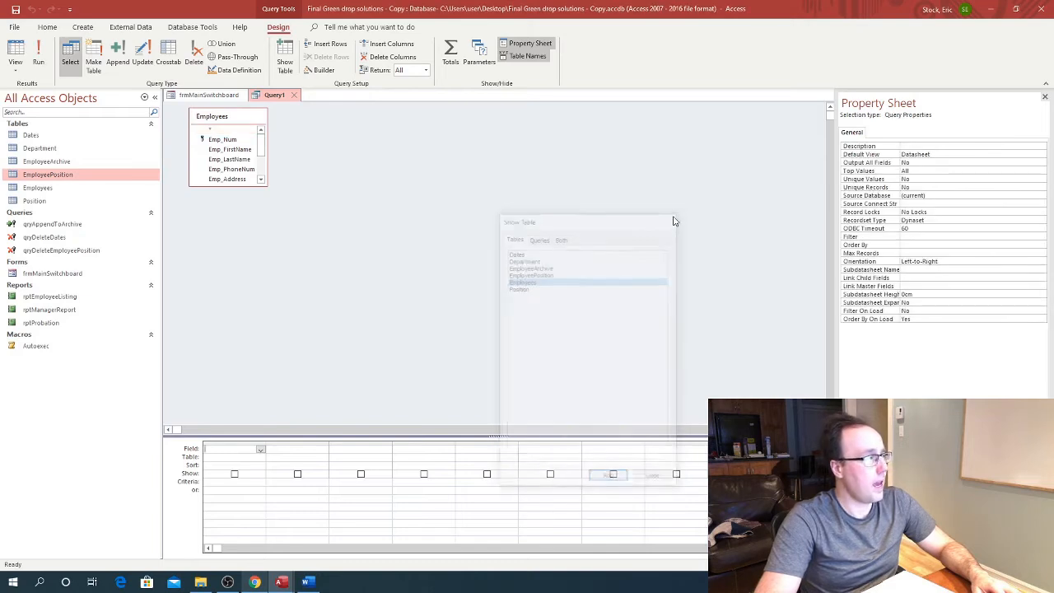
Convert the query to a delete query and add Employees.* as its first field.
click(194, 58)
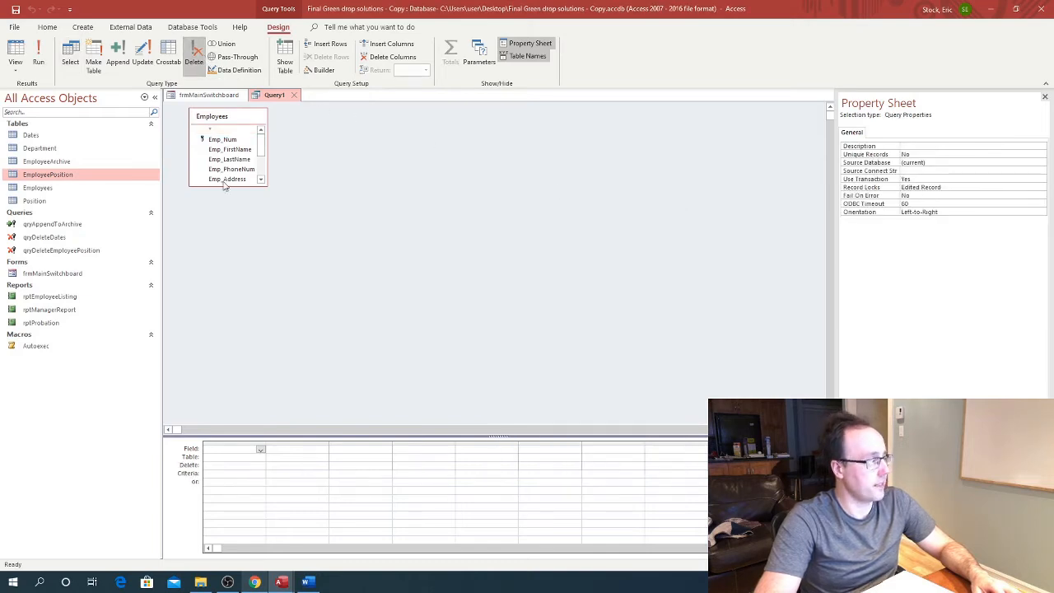
click(258, 452)
click(260, 450)
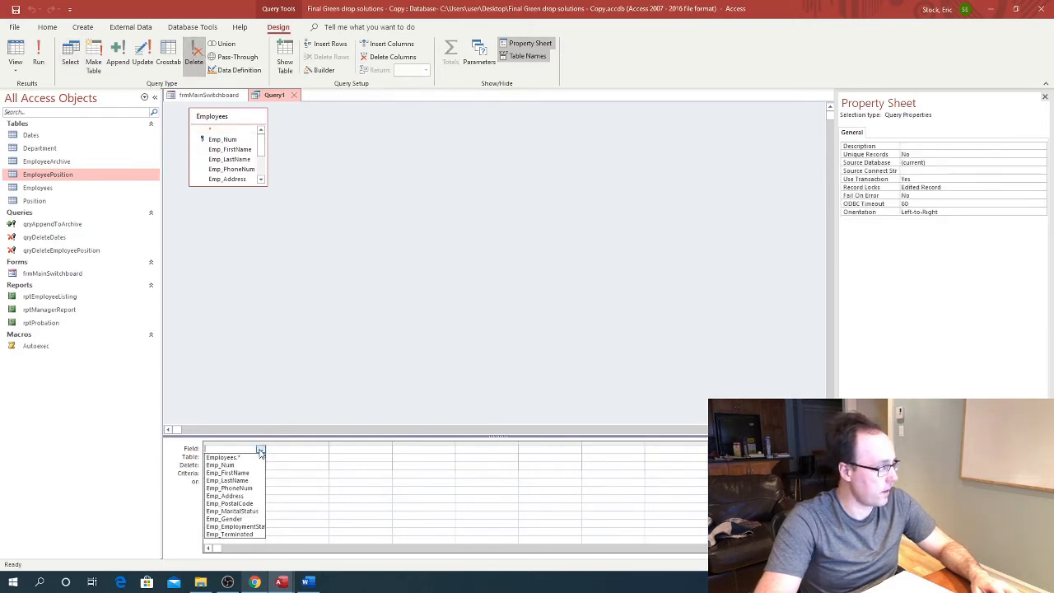
click(243, 457)
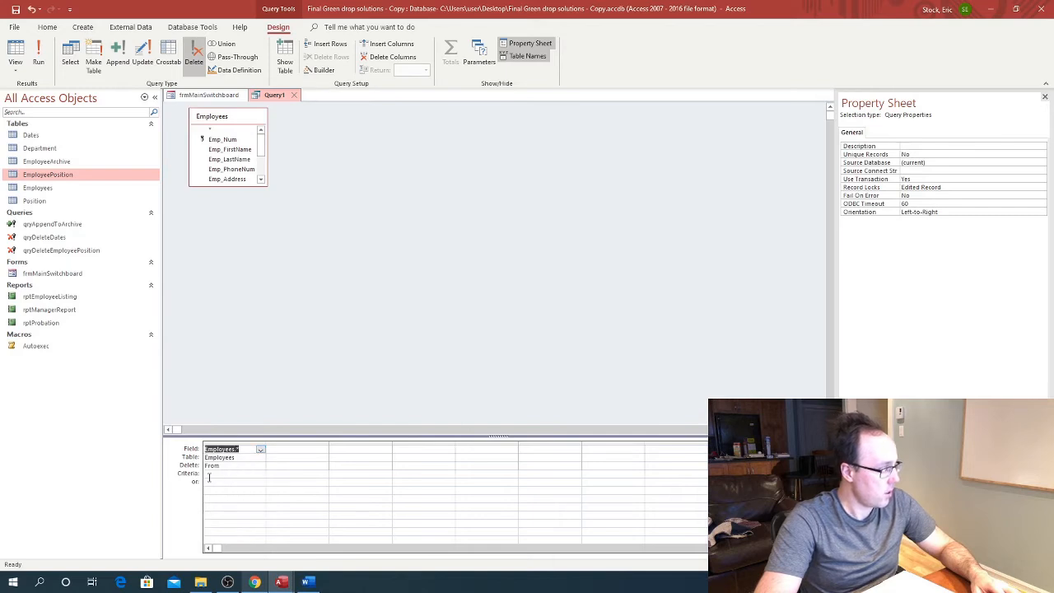
Try setting the criteria of the Employees.* column to [Employees].[Emp_Terminated]=Yes.
click(210, 475)
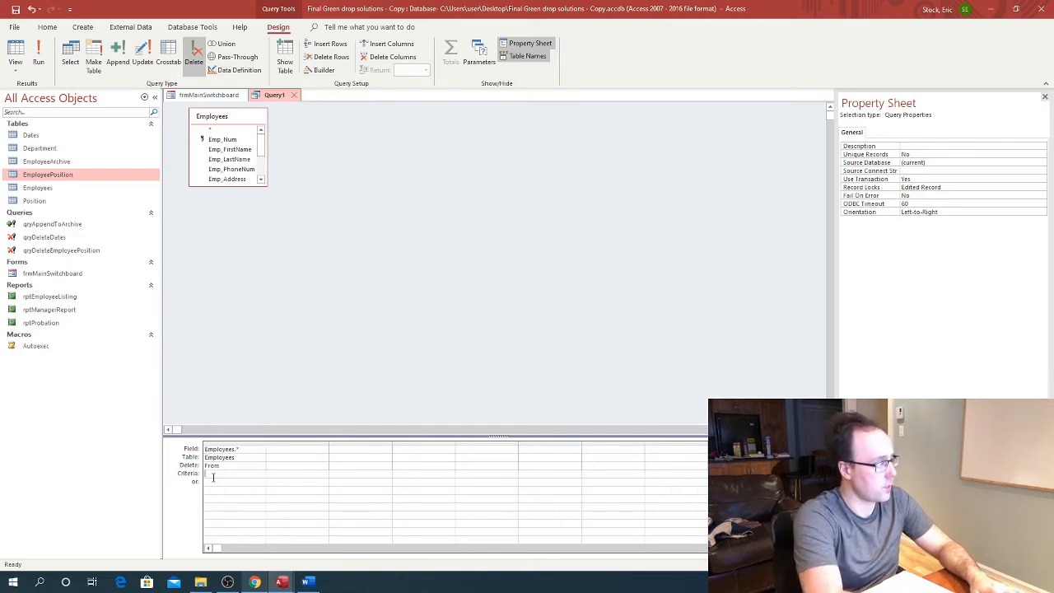
text(Em)
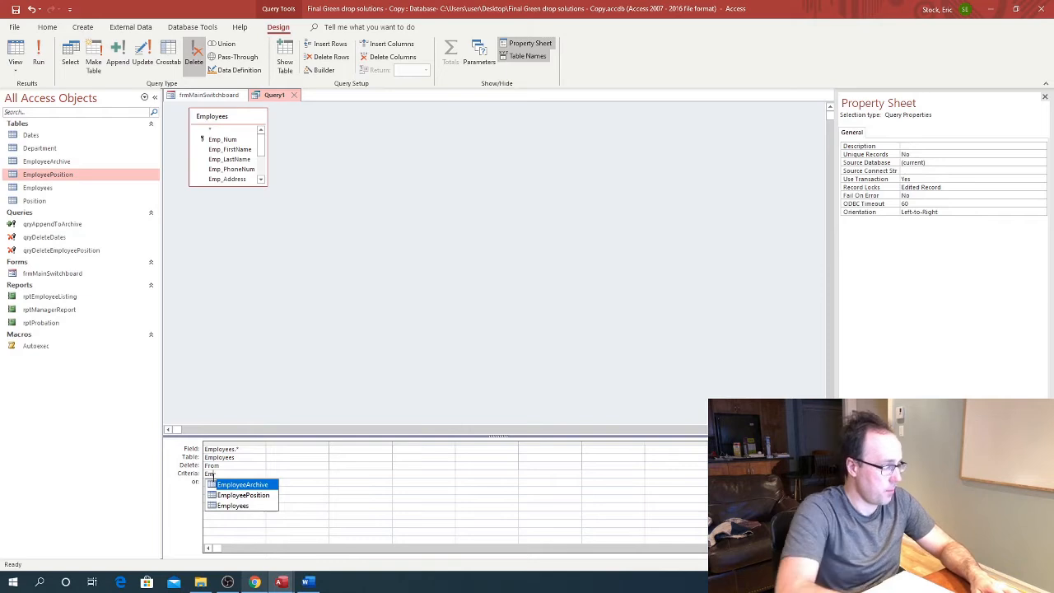
key(Down)
key(Down)
key(Return)
text(.)
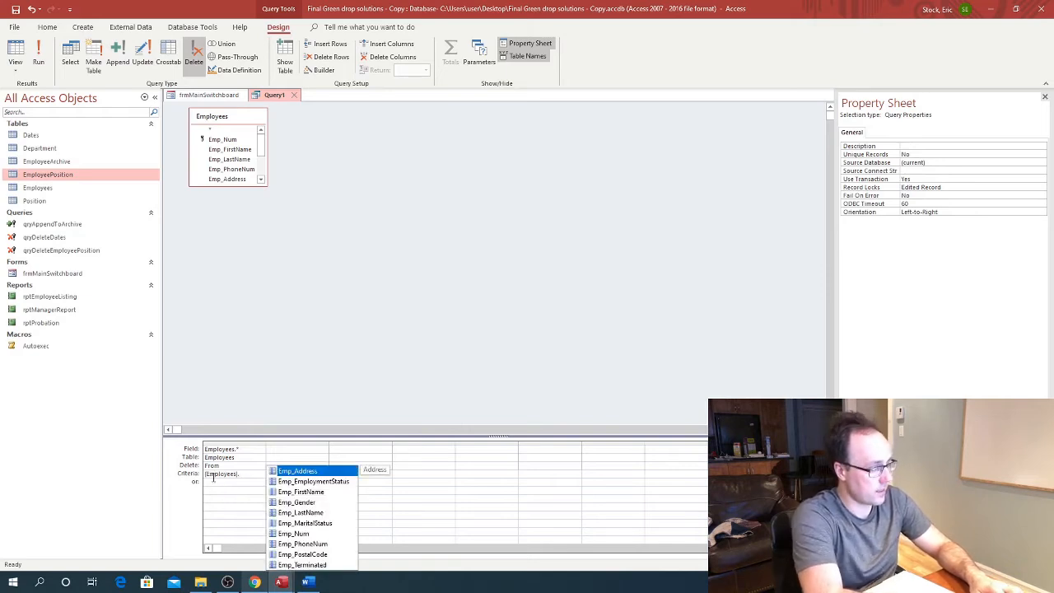
key(Down)
key(Down)
key(Down)
key(Down)
key(Down)
key(Down)
key(Down)
key(Down)
key(Down)
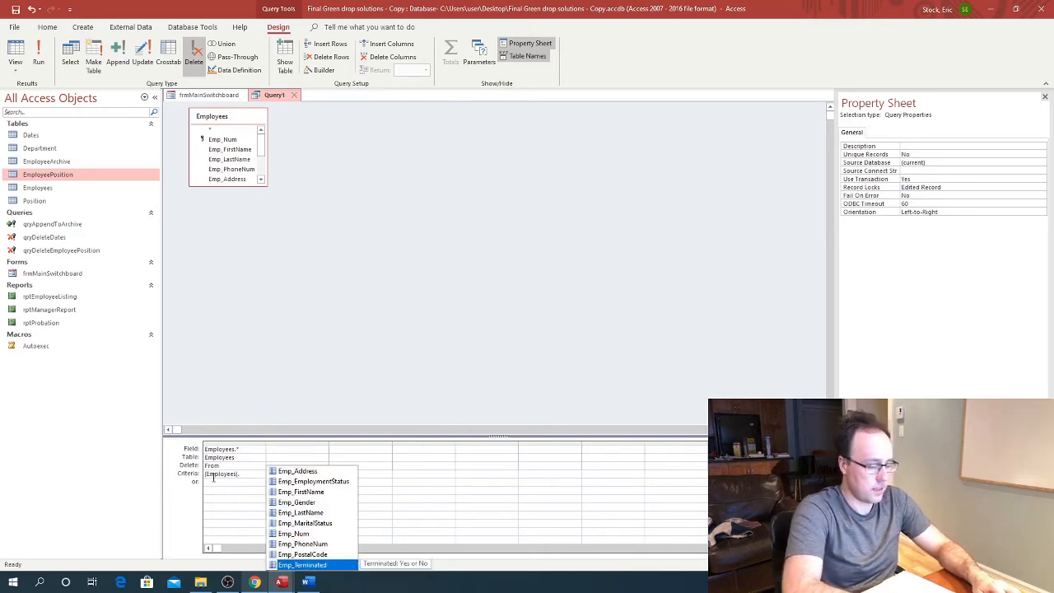
key(Return)
text(=Yes)
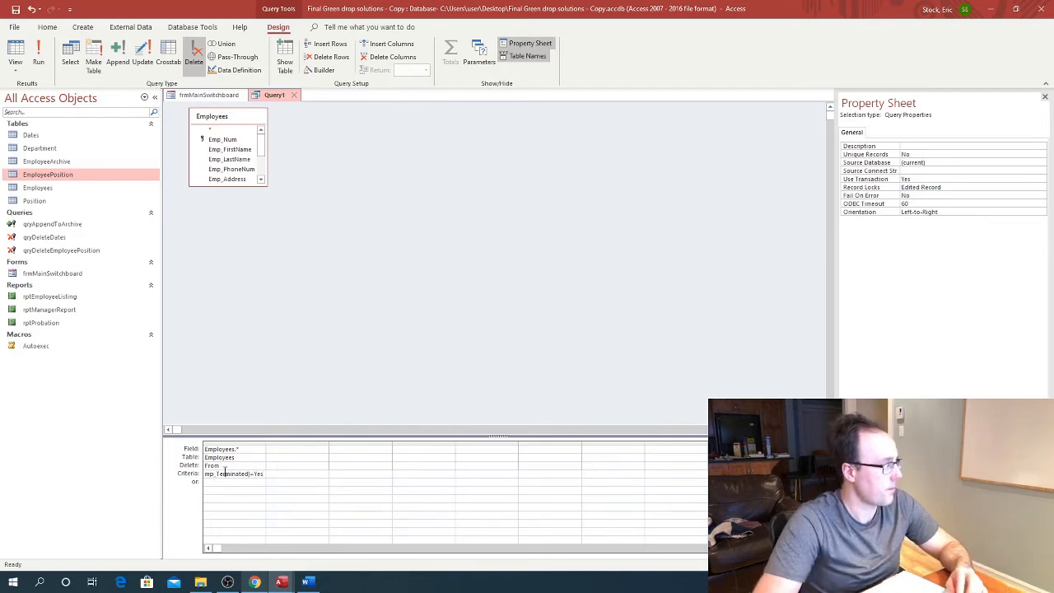
key(Up)
Try to save the query as qryDeleteEmployee.
click(14, 9)
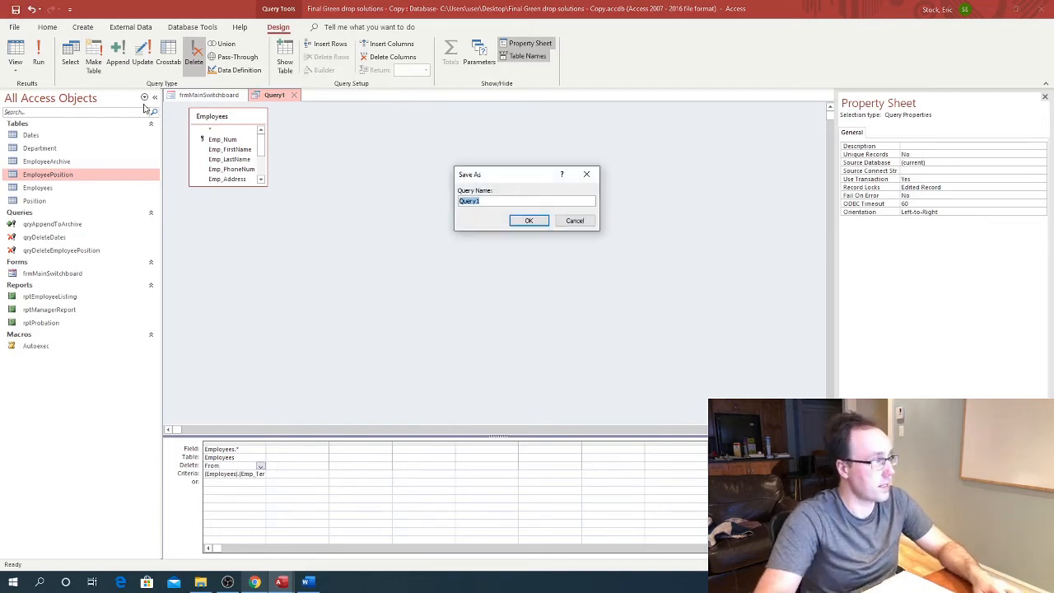
text(qryDeleteEmployee)
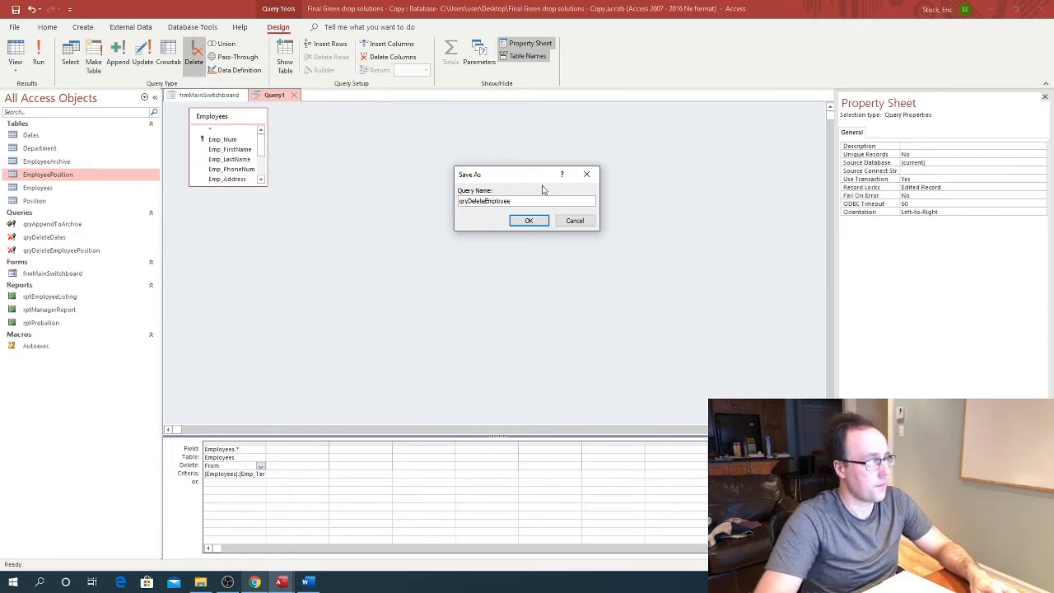
click(525, 223)
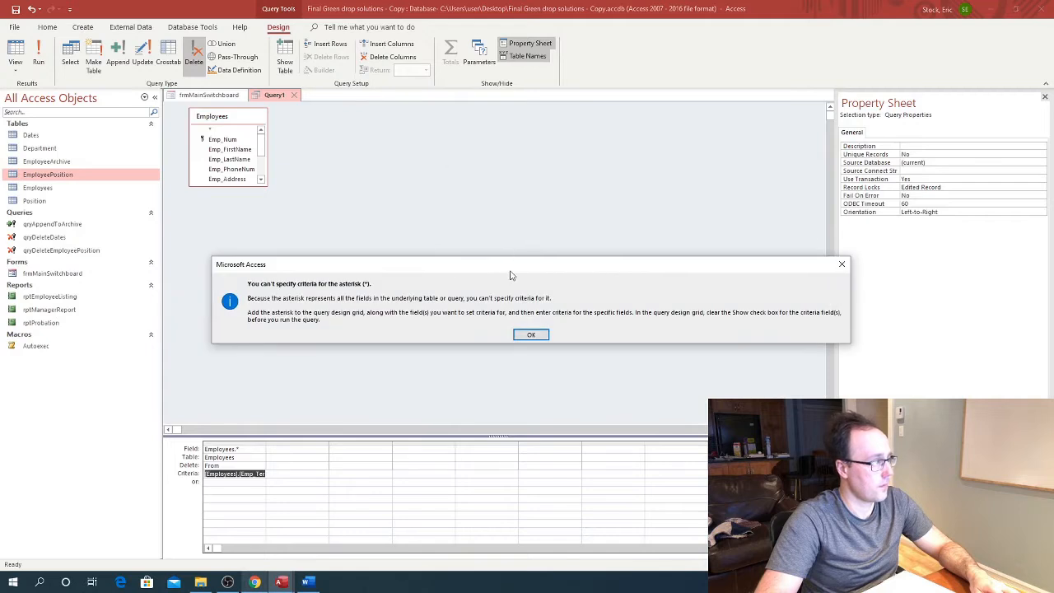
click(531, 334)
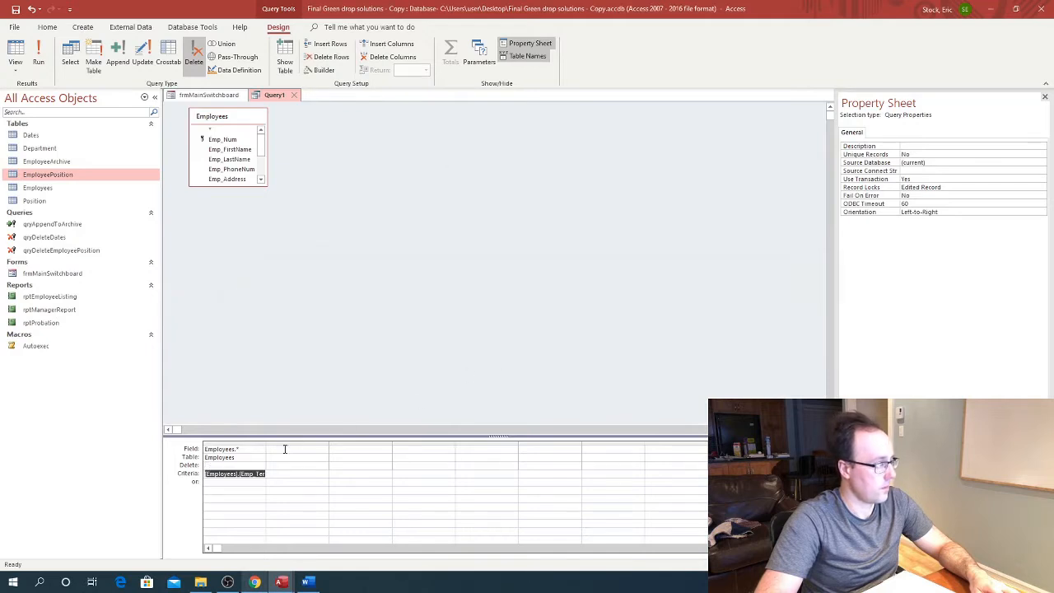
Widen the Employees.* column to fit its full criteria expression and check its field and table settings.
click(243, 451)
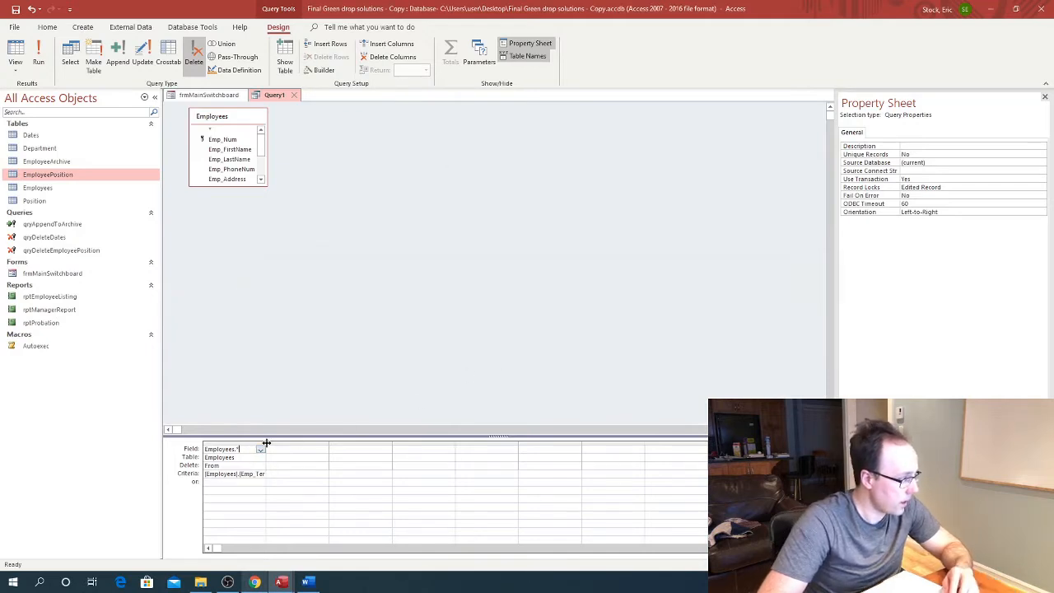
drag(266, 439, 334, 435)
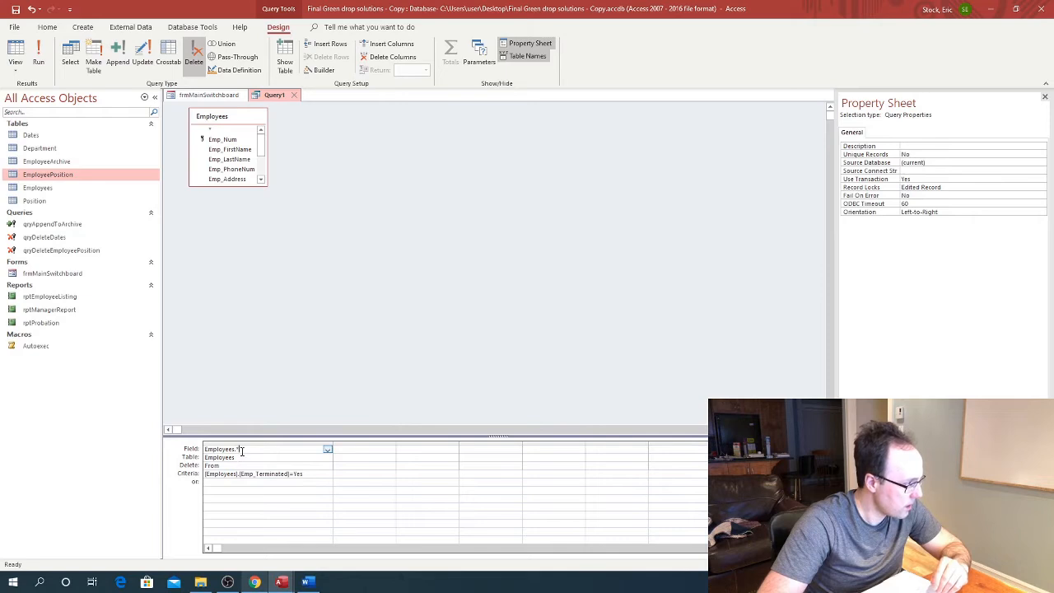
click(328, 450)
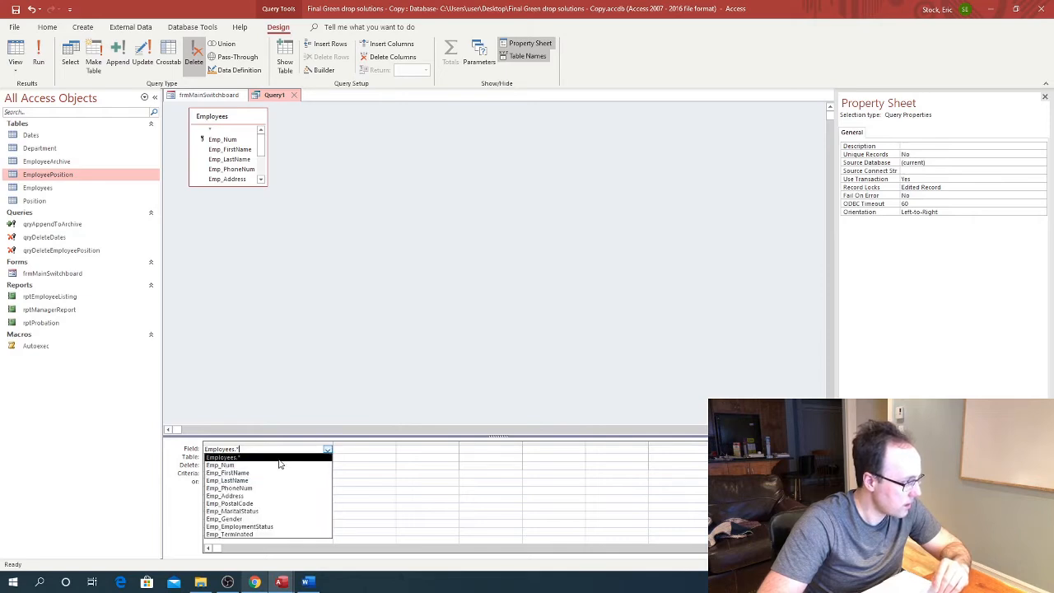
click(268, 461)
click(327, 458)
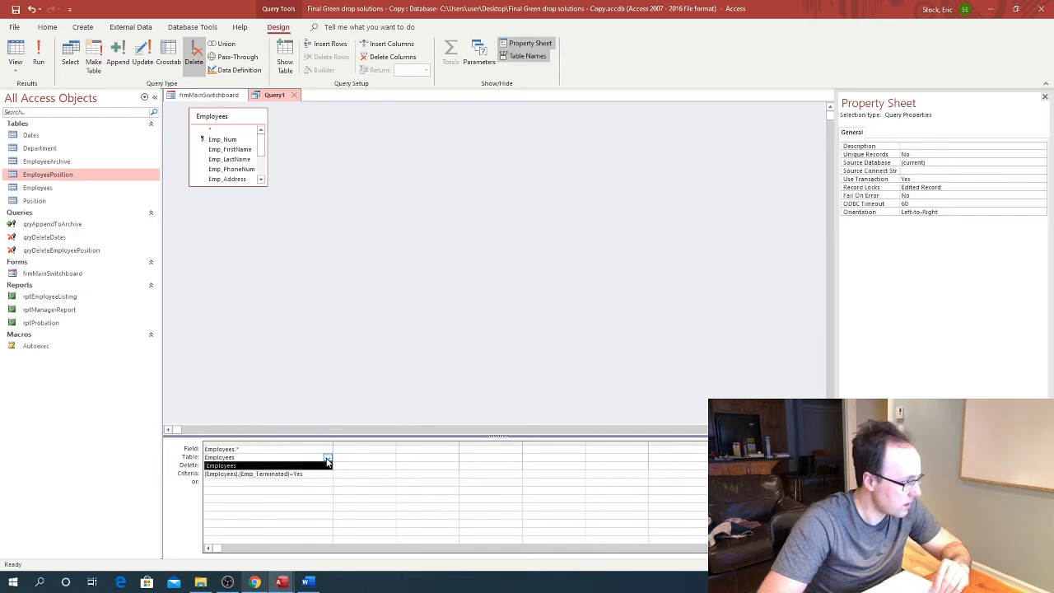
click(327, 463)
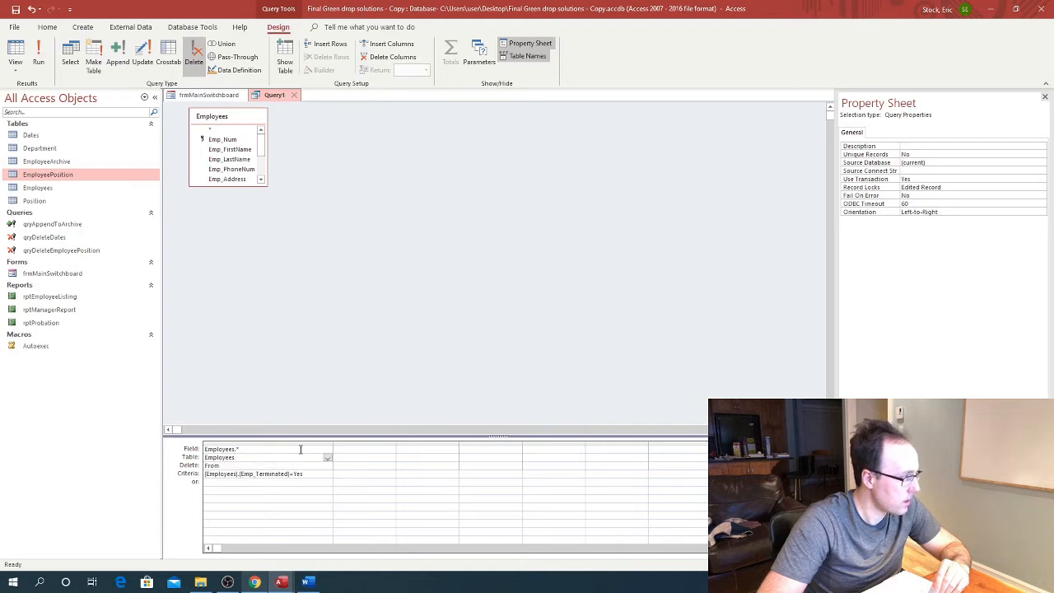
click(237, 466)
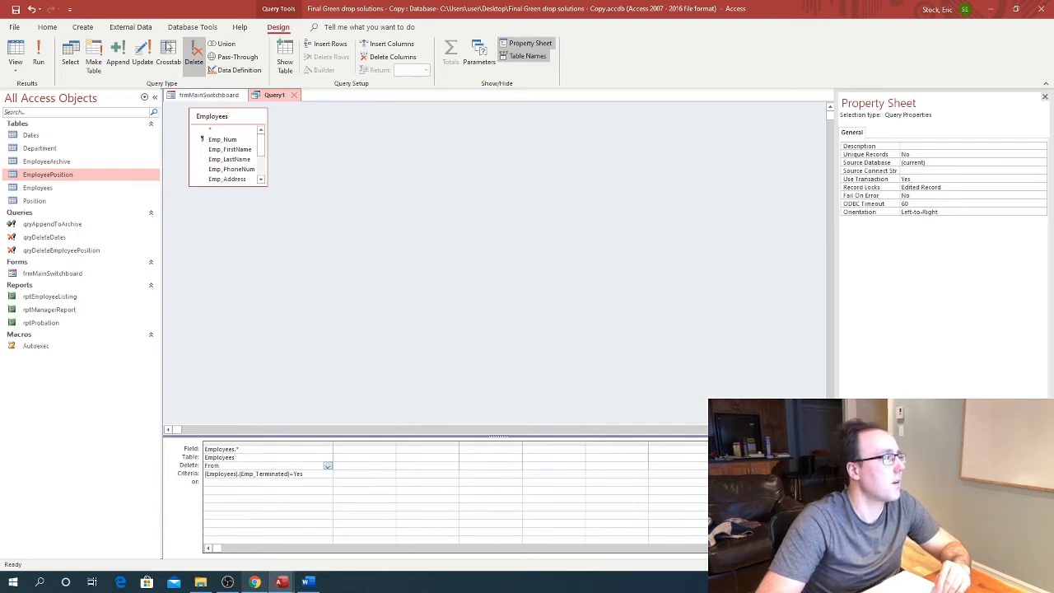
Retry saving the query as qryDeleteEmployee, then clear the criteria from the Employees.* column.
click(14, 9)
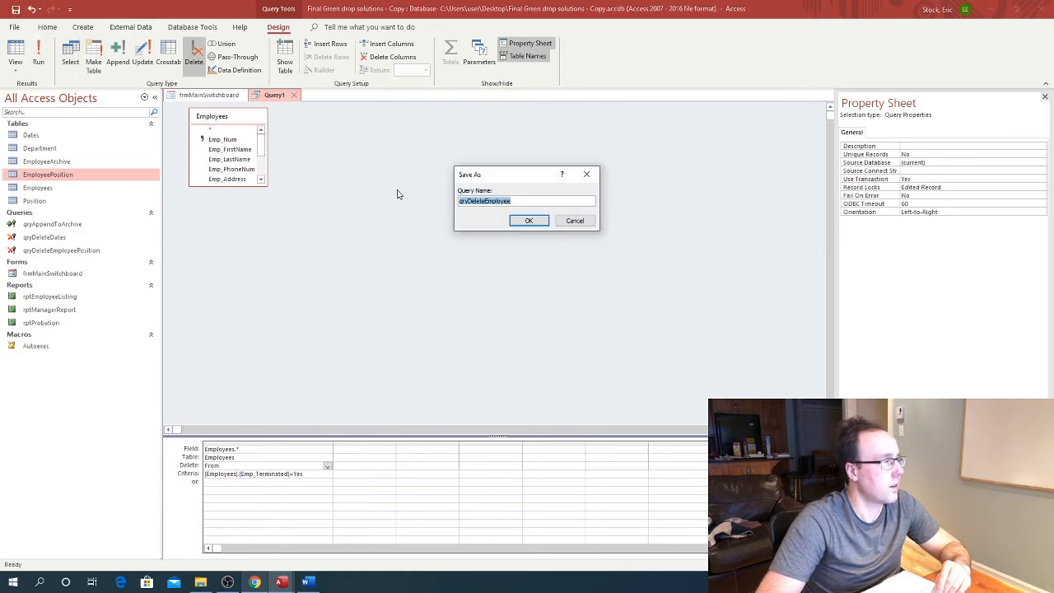
click(525, 220)
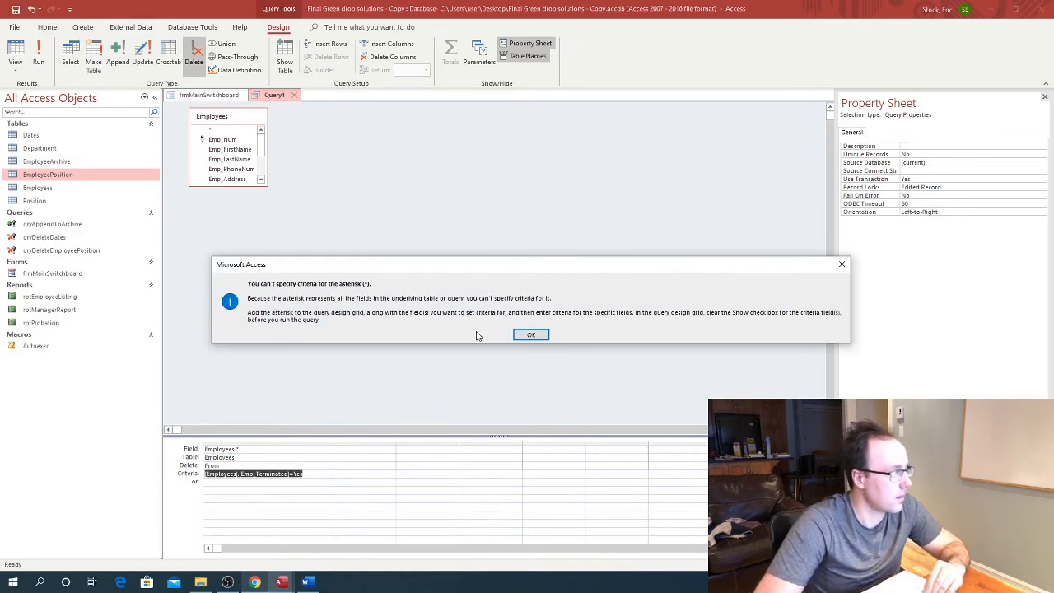
click(531, 335)
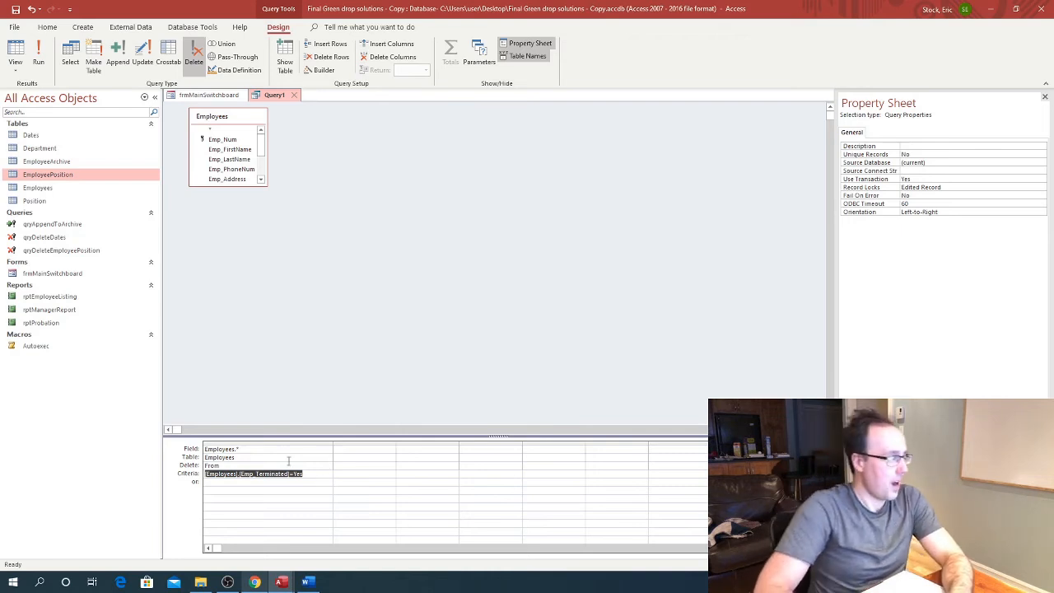
drag(312, 476, 208, 477)
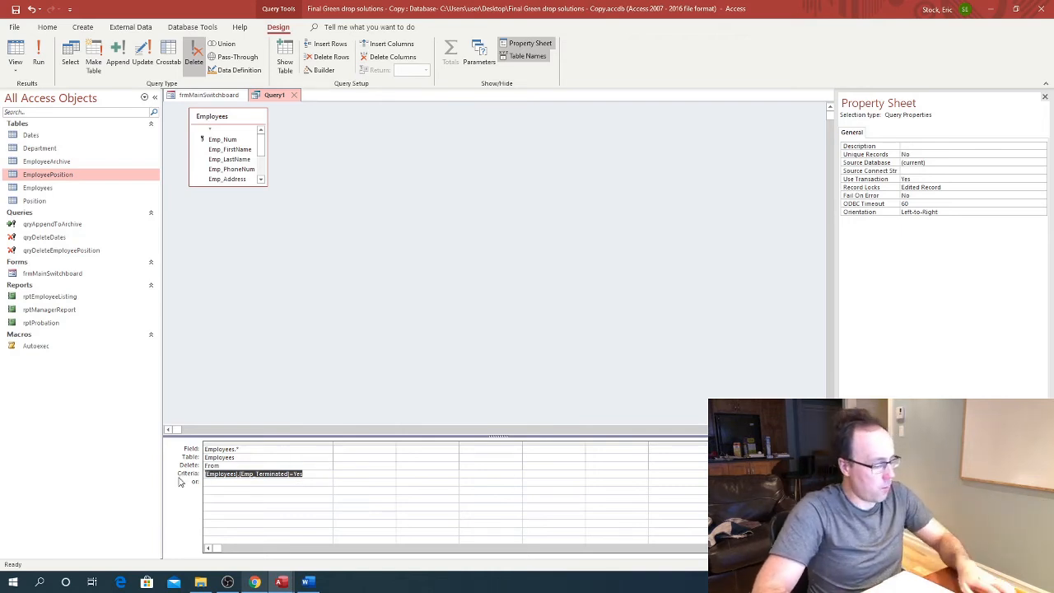
key(Delete)
Add the Emp_Terminated field as the delete query's second column.
click(362, 447)
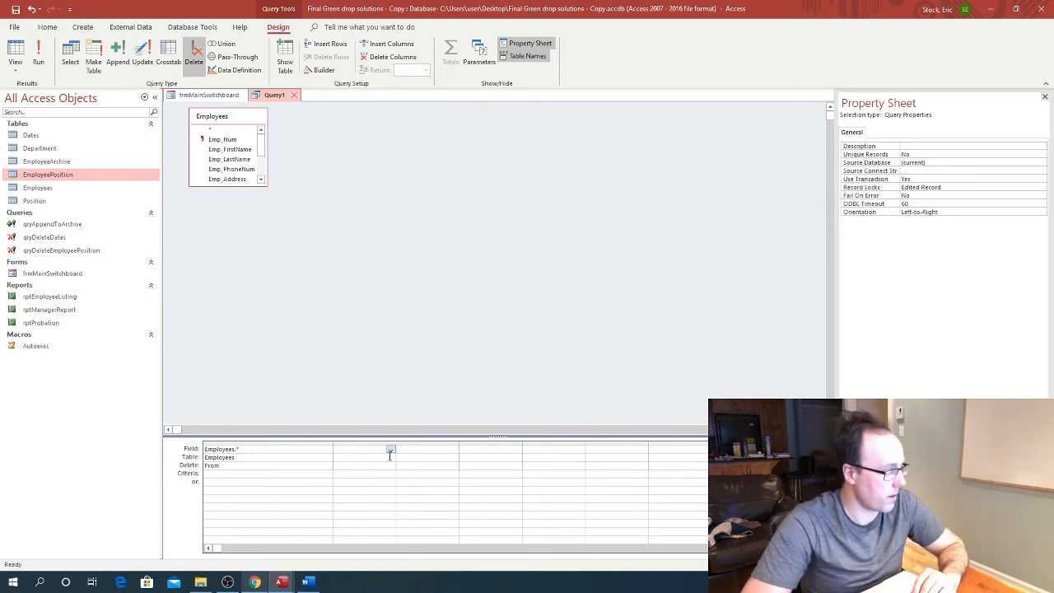
click(391, 451)
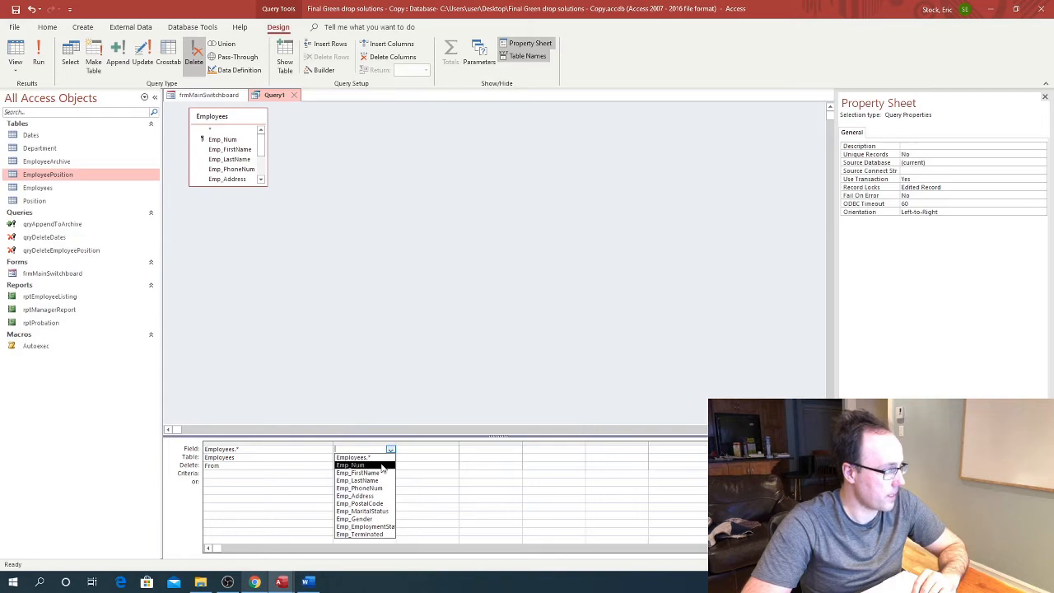
click(381, 466)
click(390, 450)
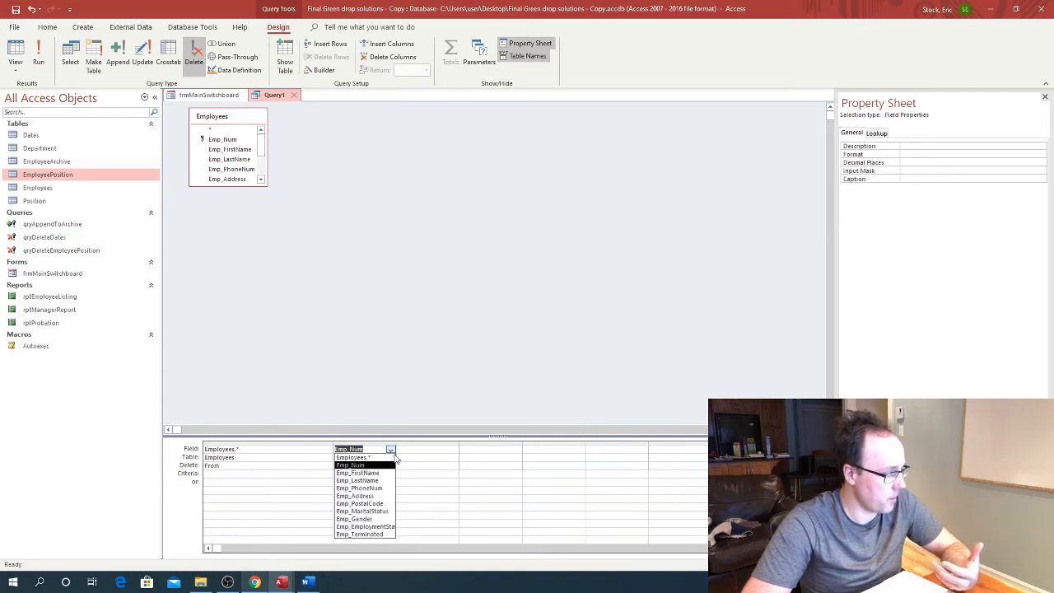
click(360, 534)
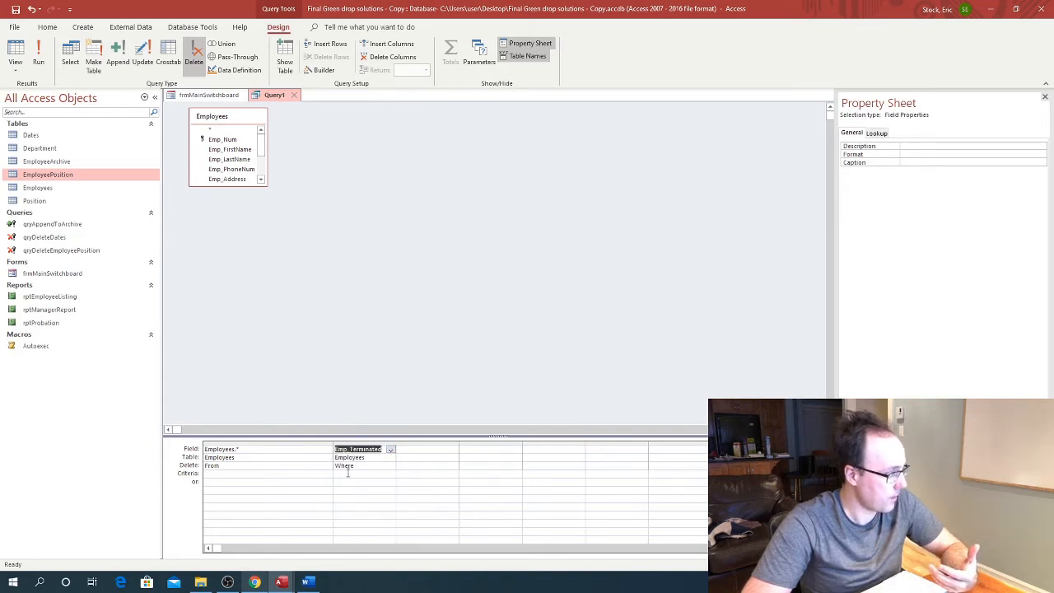
Set the Emp_Terminated column's criteria to Yes in the delete query.
click(347, 472)
text(Yes)
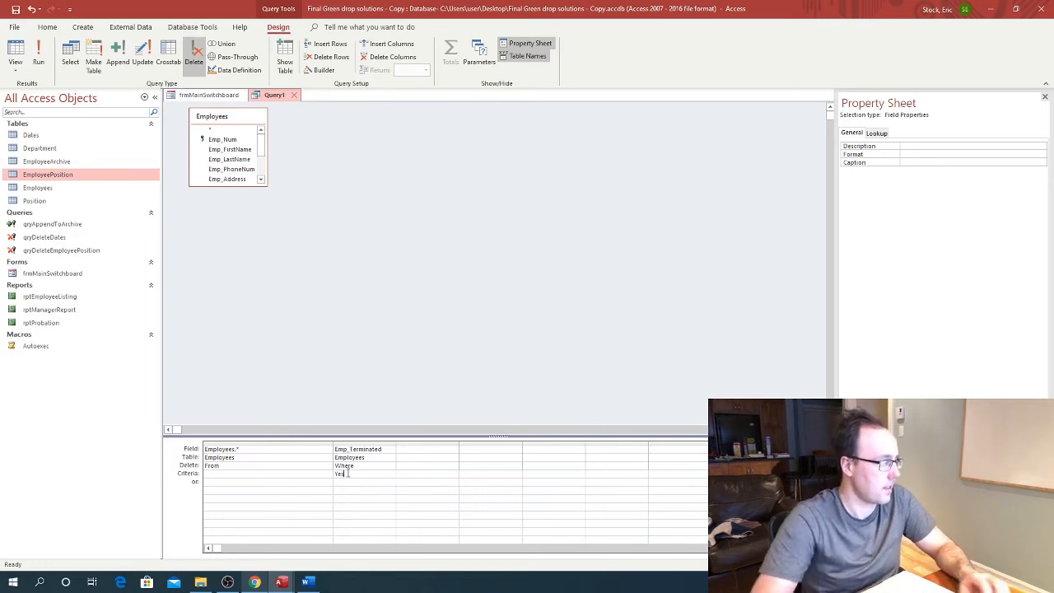
click(359, 458)
click(379, 465)
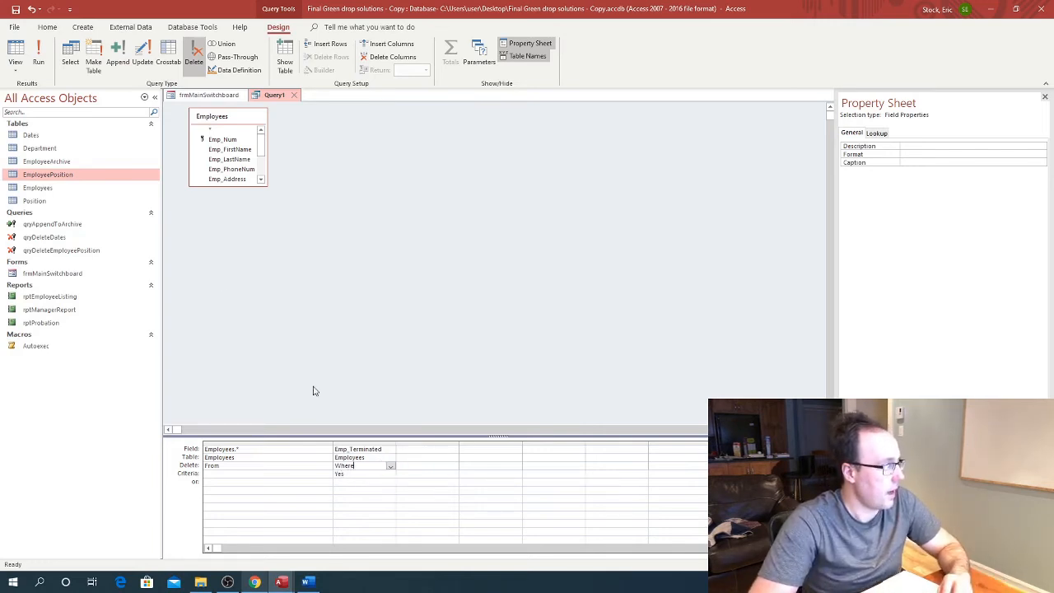
Save the delete query as qryDeleteEmployee and close it.
click(15, 10)
text(qryDeleteEmployee)
click(529, 219)
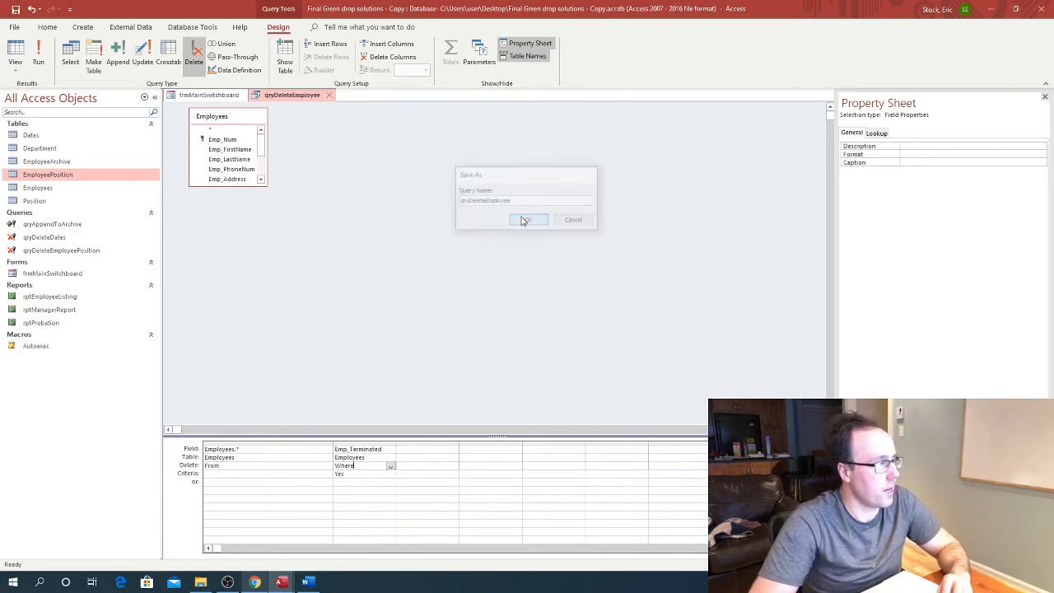
click(328, 96)
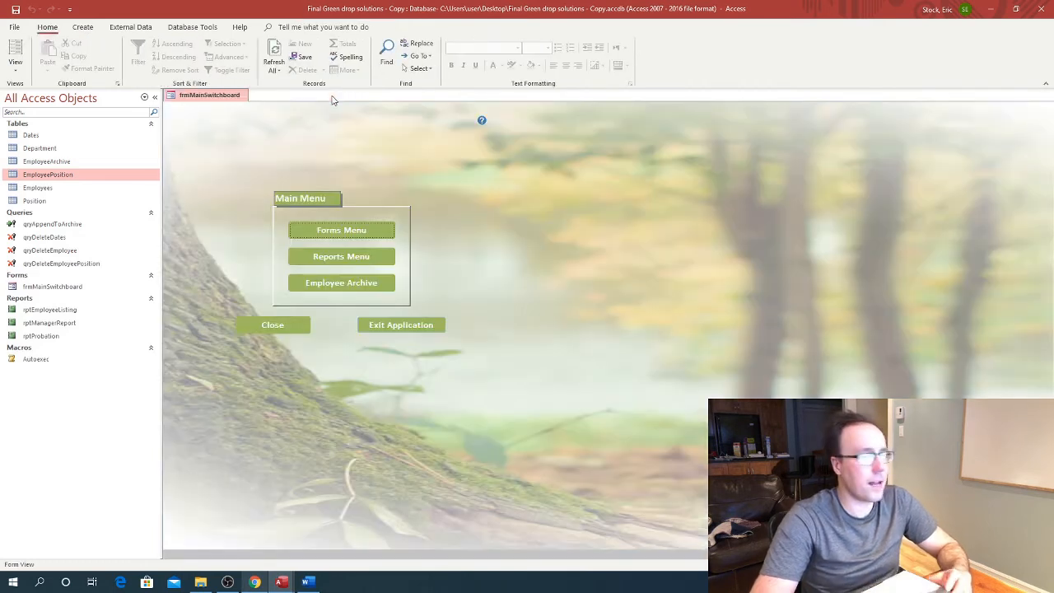
Check the records in the Employees table, then run qryDeleteEmployeePosition and accept its deletion prompts.
double_click(64, 186)
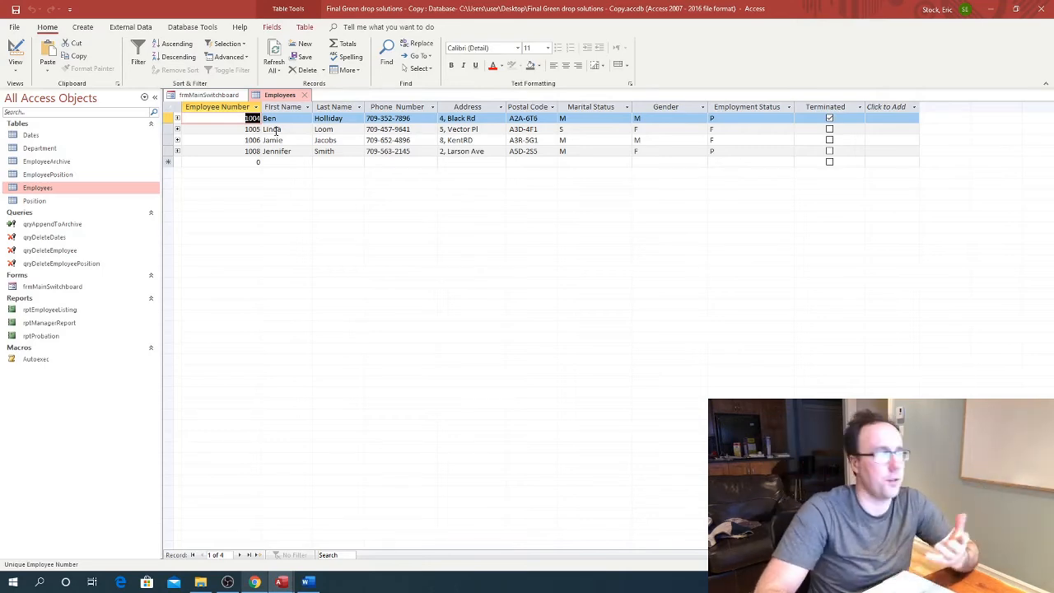
click(304, 94)
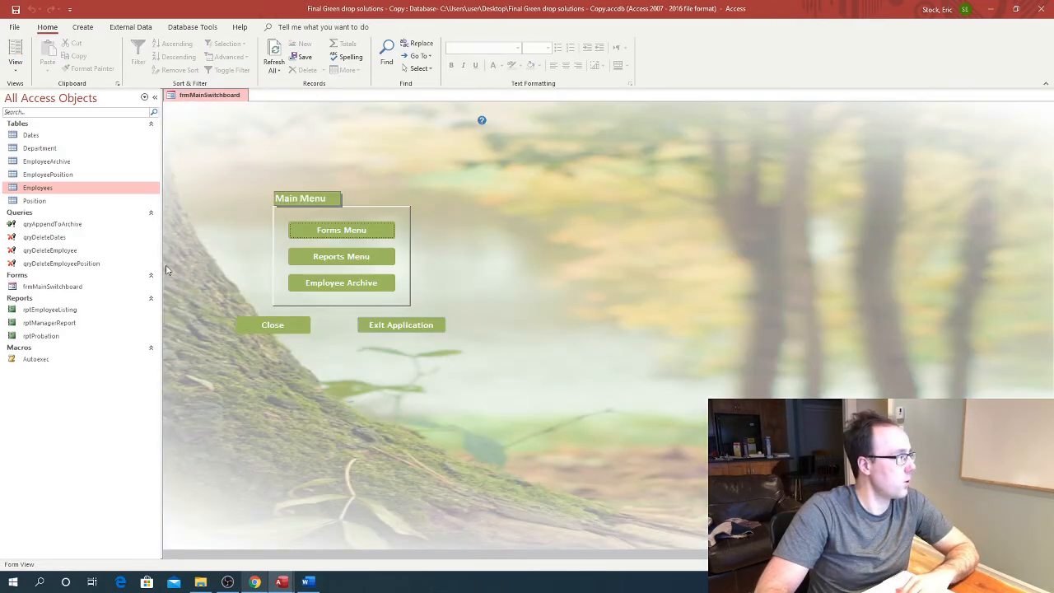
double_click(52, 263)
click(483, 326)
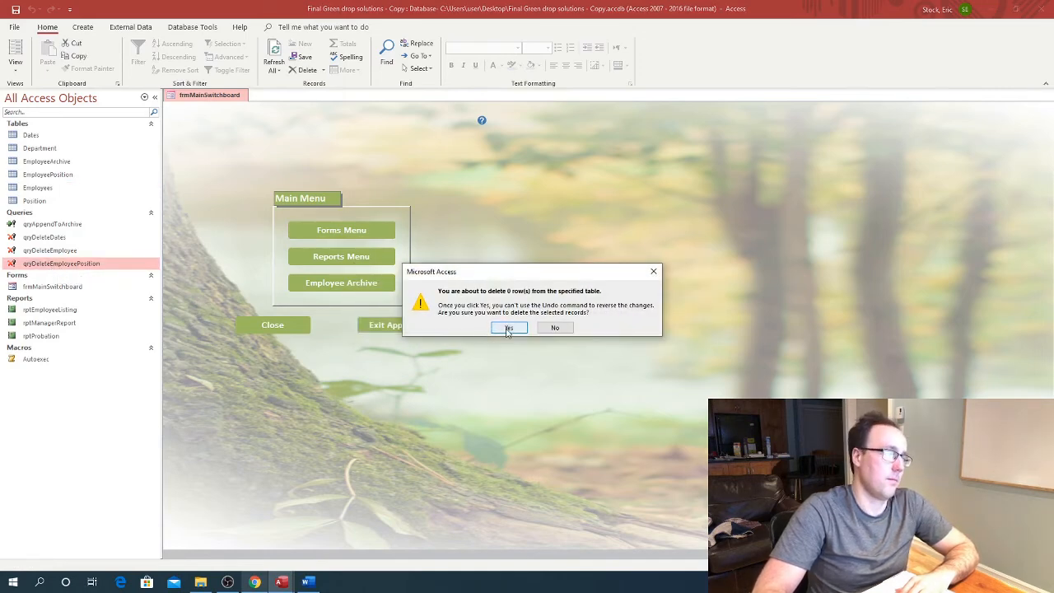
click(507, 327)
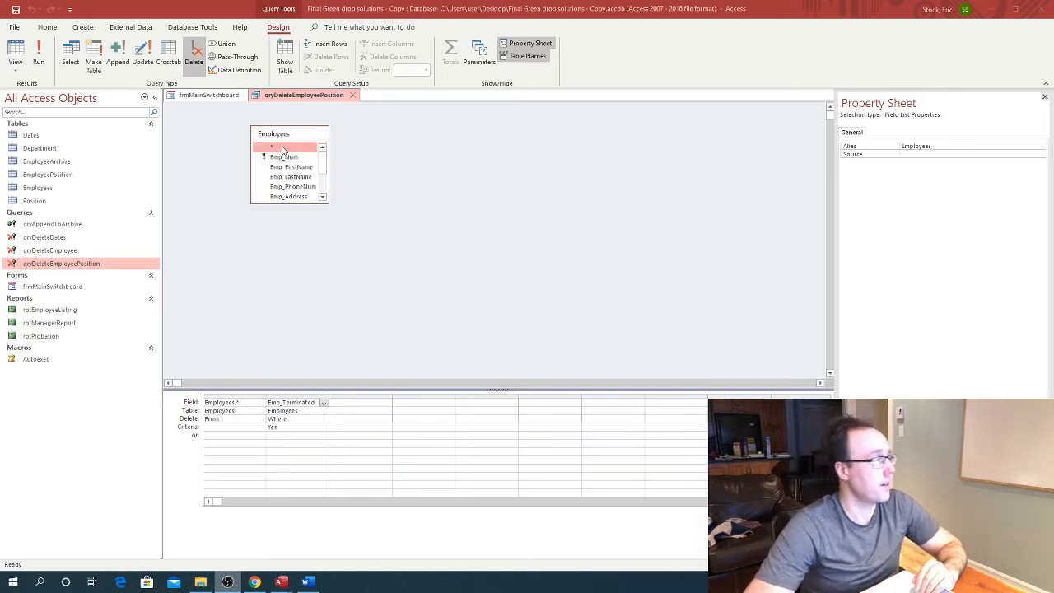
Review the Employees.* and Emp_Terminated columns in the design of qryDeleteEmployeePosition, then save and close the query.
drag(278, 136, 261, 129)
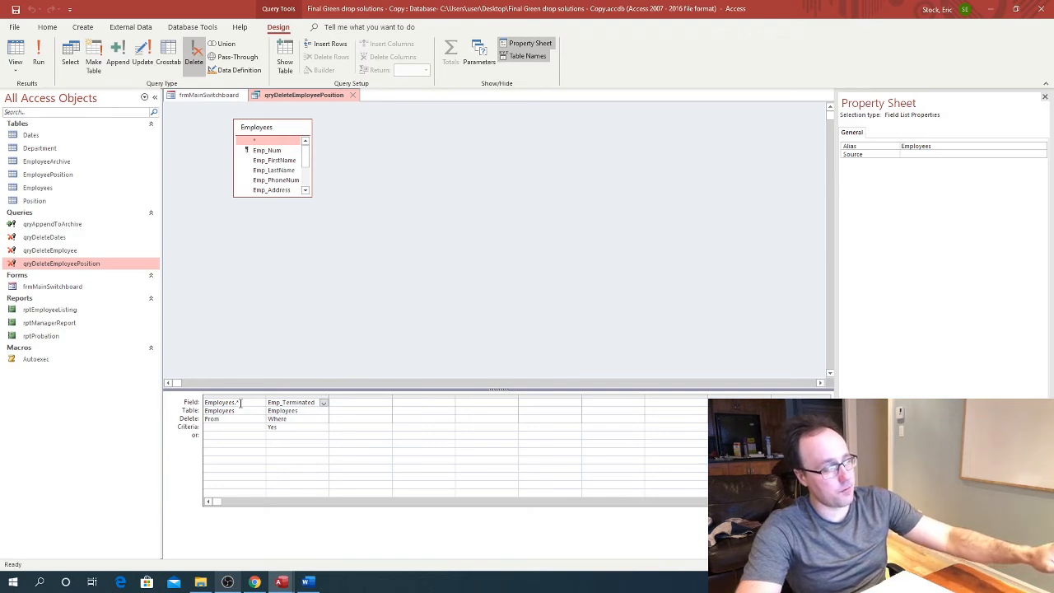
click(238, 410)
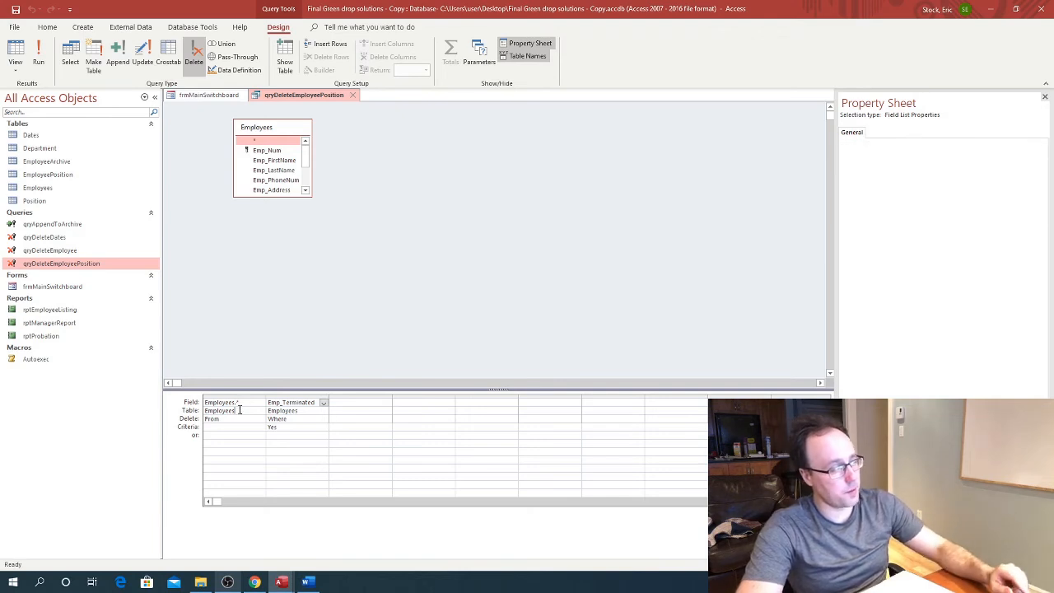
click(323, 402)
click(323, 403)
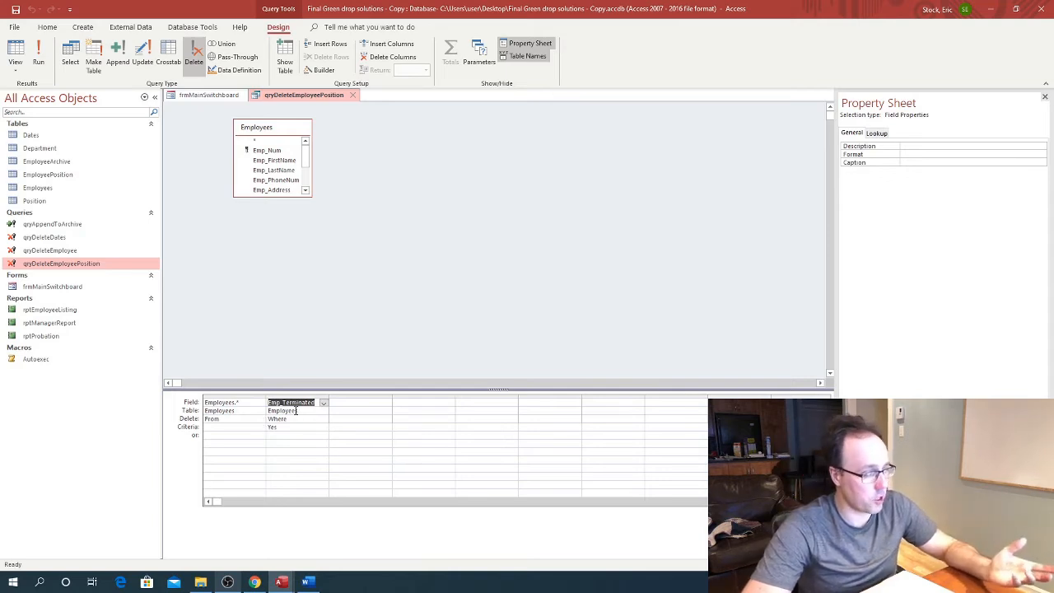
click(291, 425)
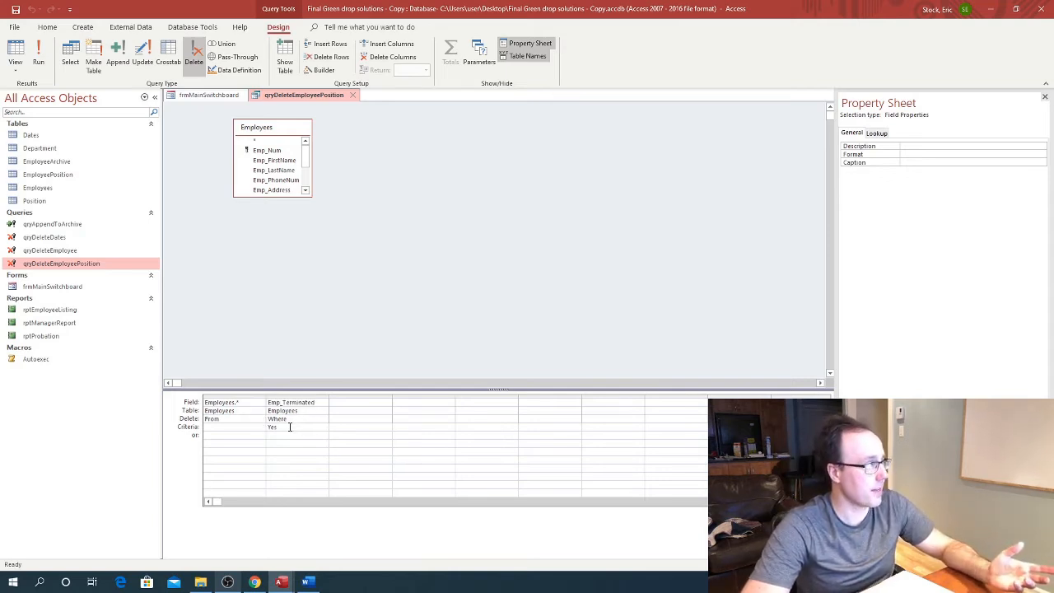
click(15, 11)
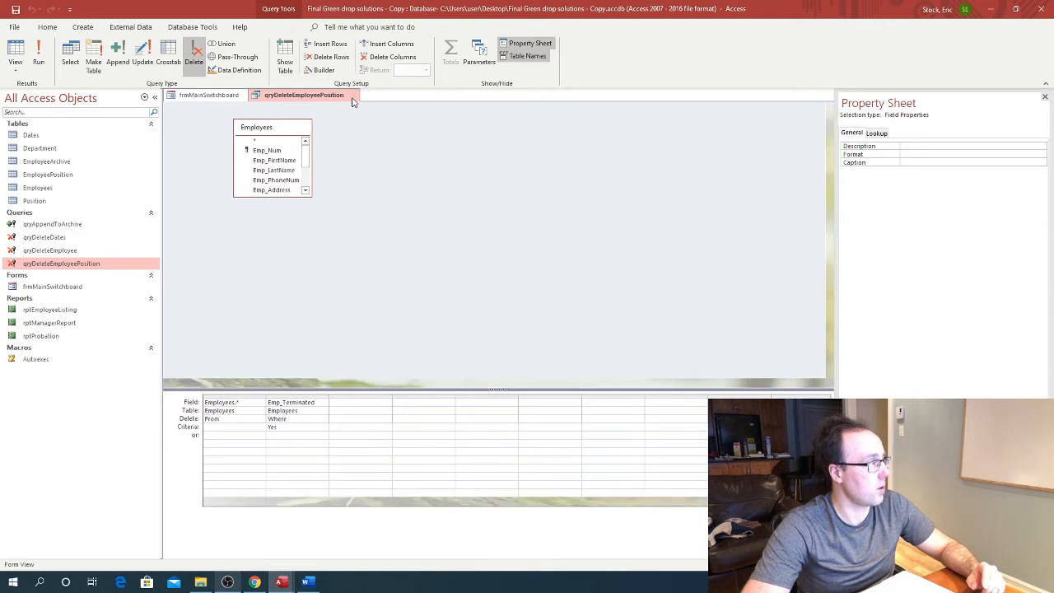
click(352, 95)
Run qryDeleteEmployeePosition again, accept the deletion, and check the remaining records in the Employees table.
double_click(66, 265)
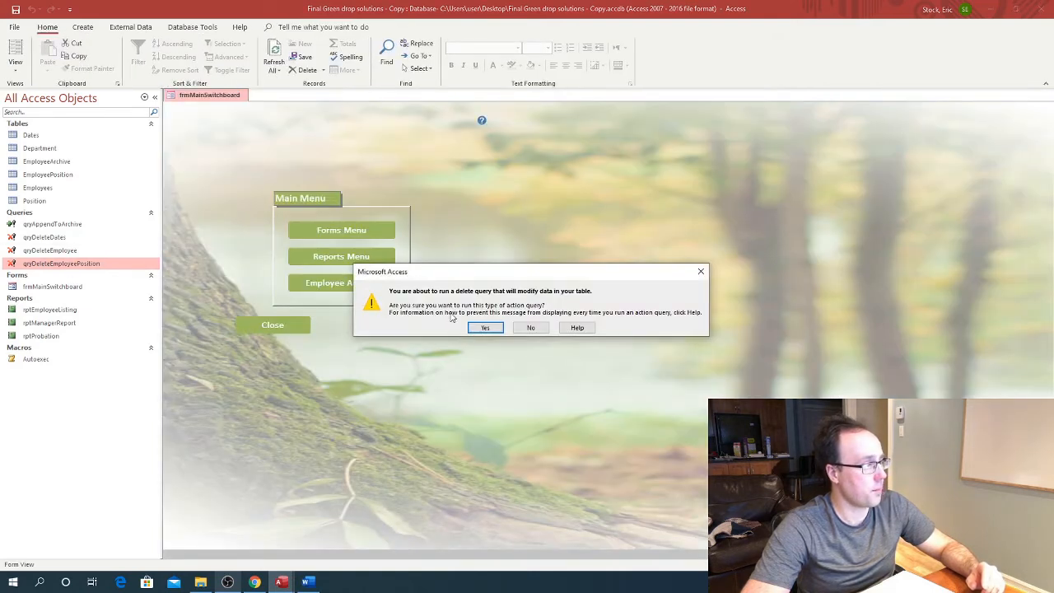
click(481, 328)
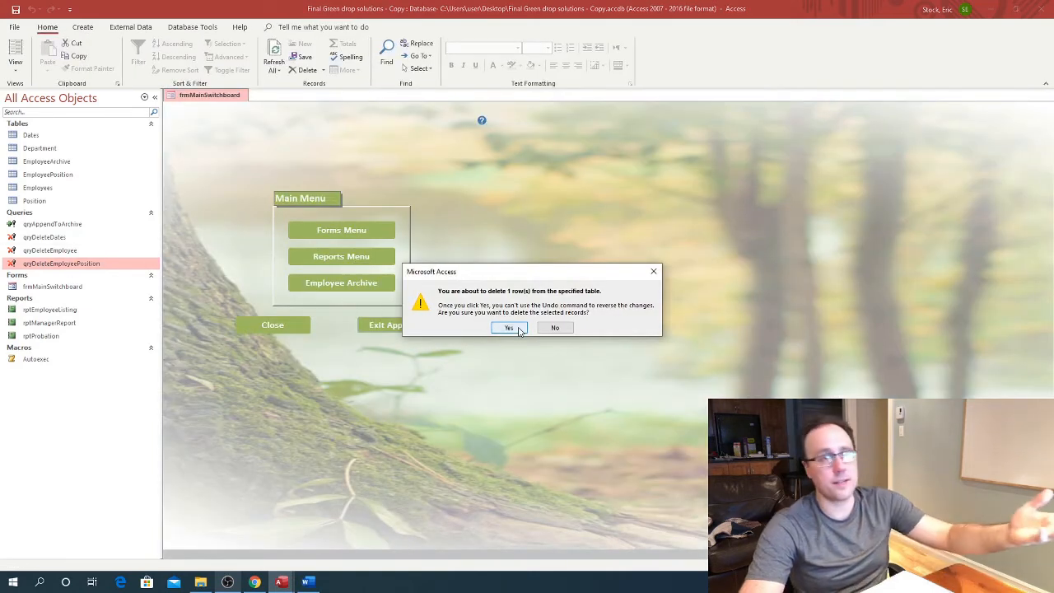
click(510, 328)
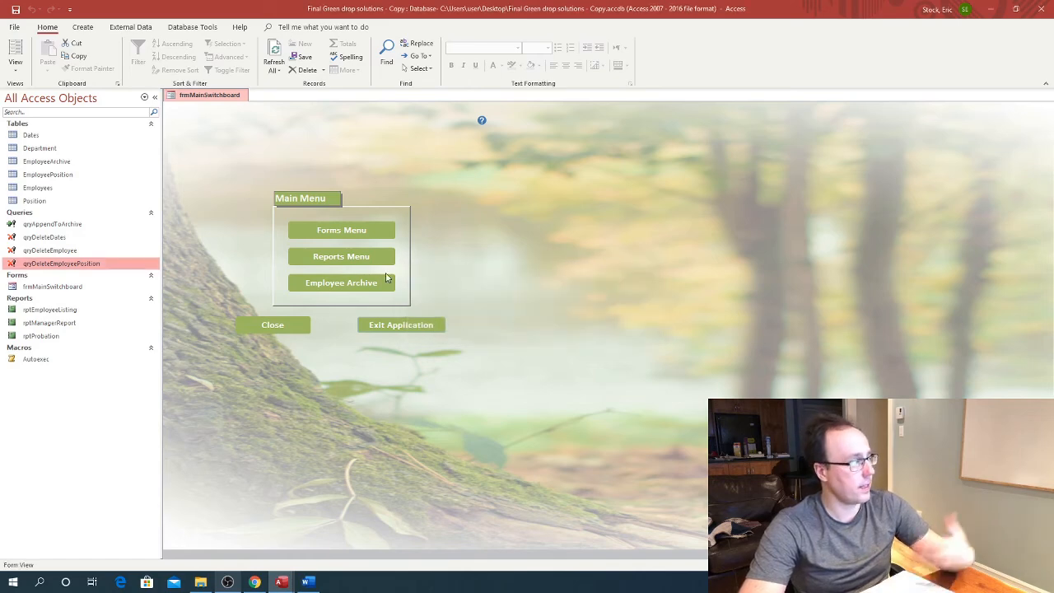
double_click(45, 187)
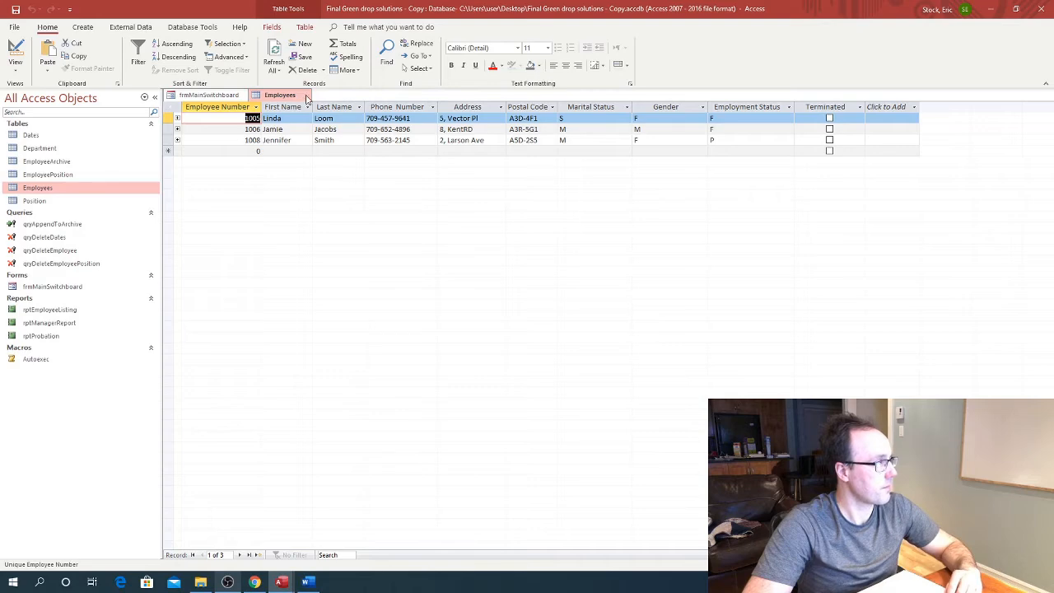
click(307, 99)
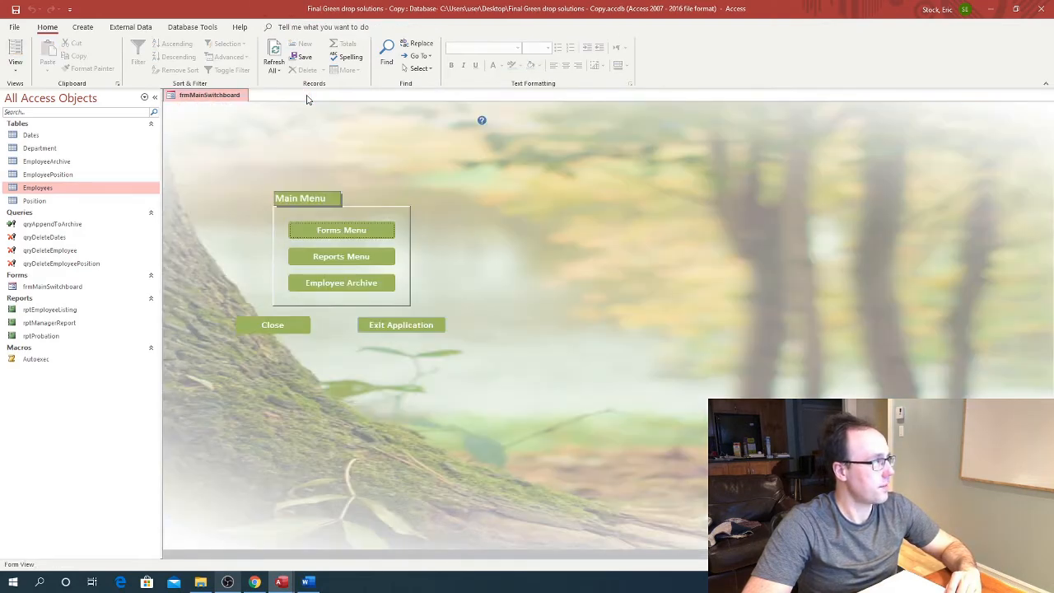
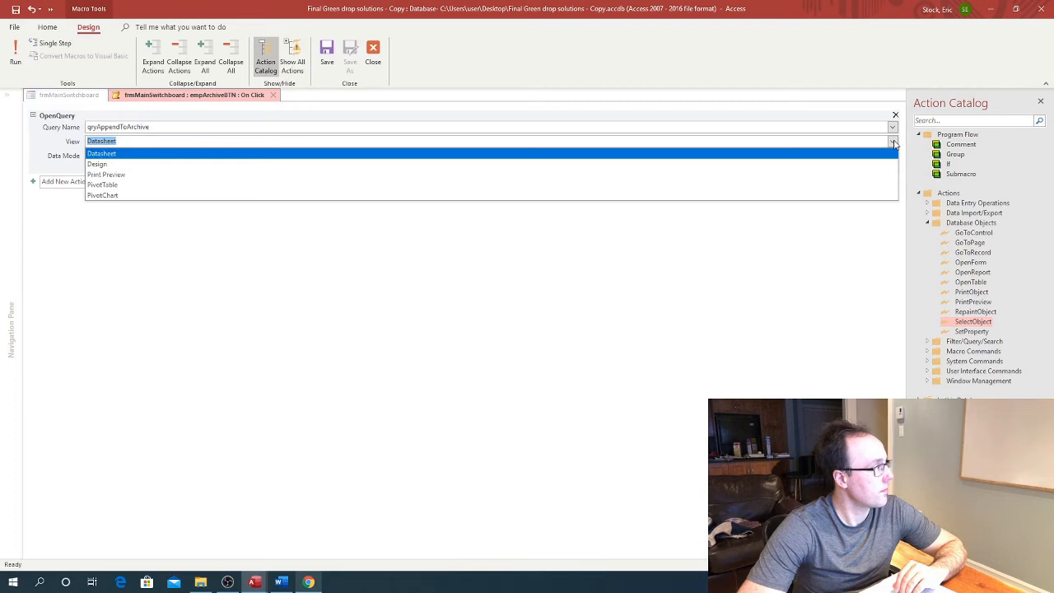
Keep Datasheet view for the qryAppendToArchive action and add an OpenQuery action for qryDeleteDates to the empArchiveBTN macro.
click(894, 144)
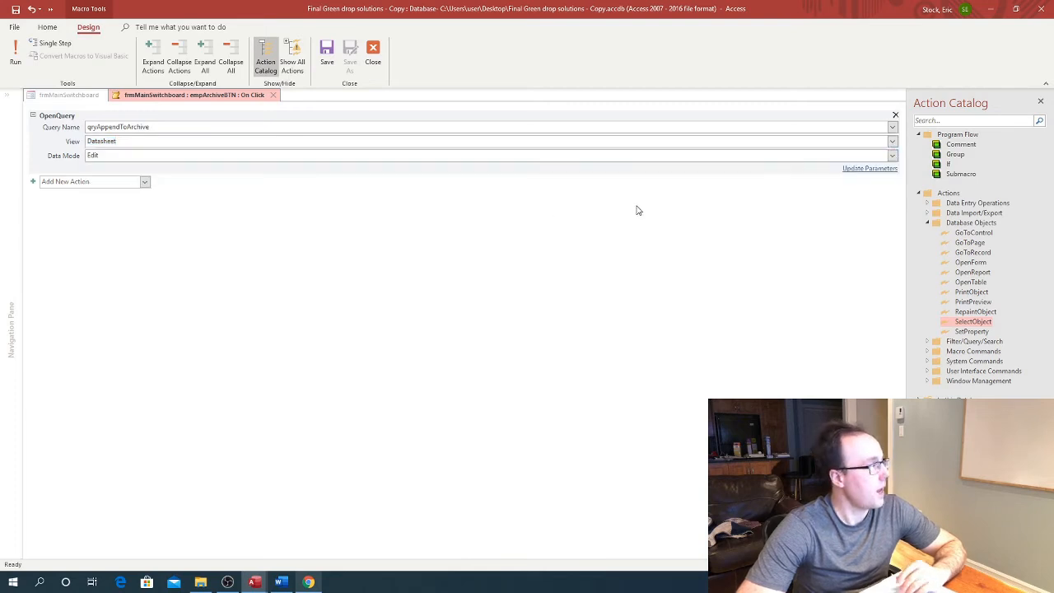
click(144, 181)
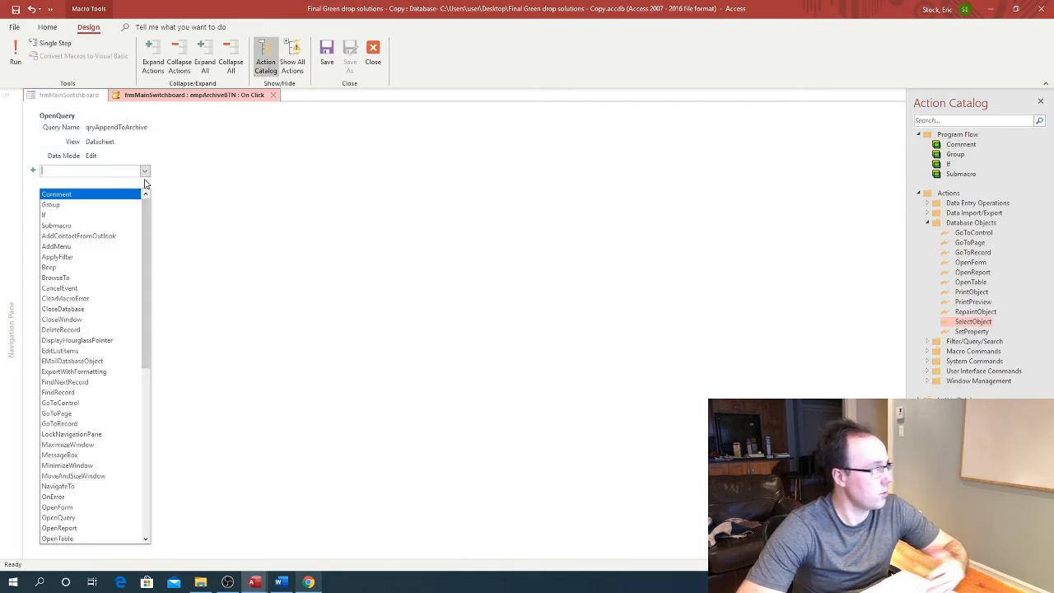
scroll(117, 412, down, 4)
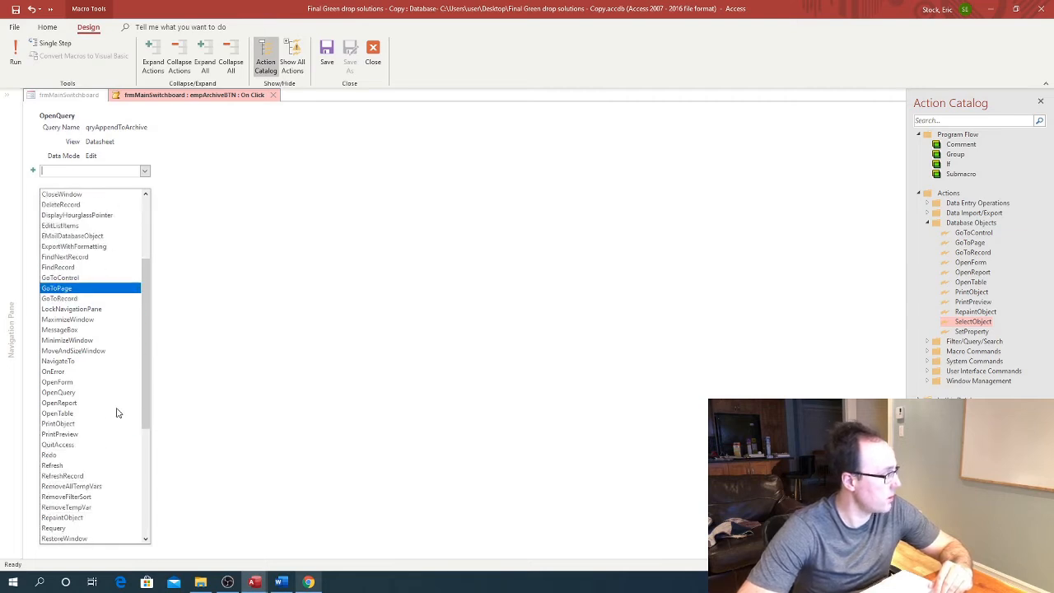
click(66, 393)
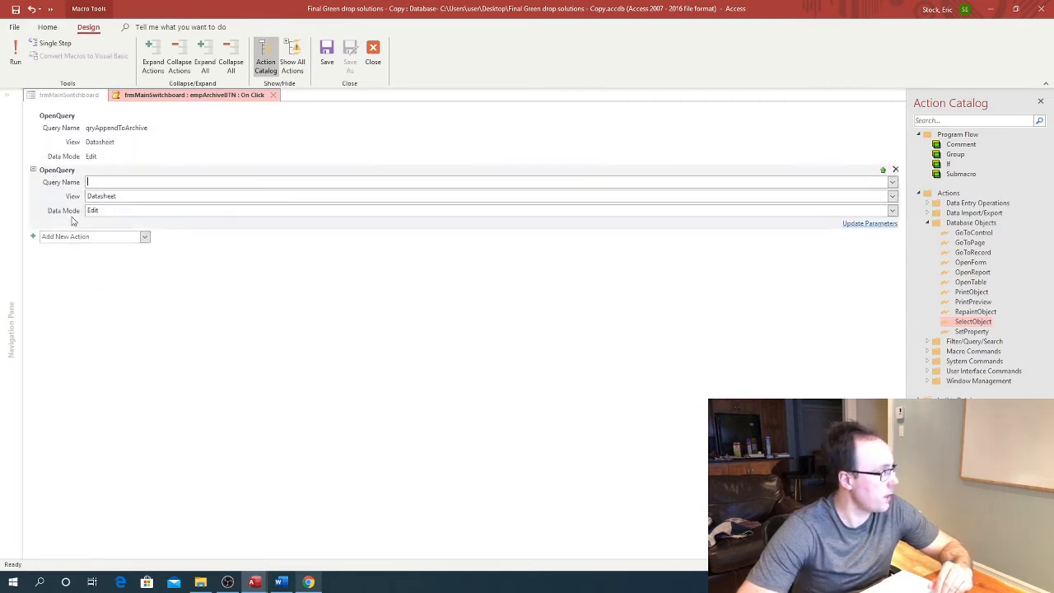
click(892, 182)
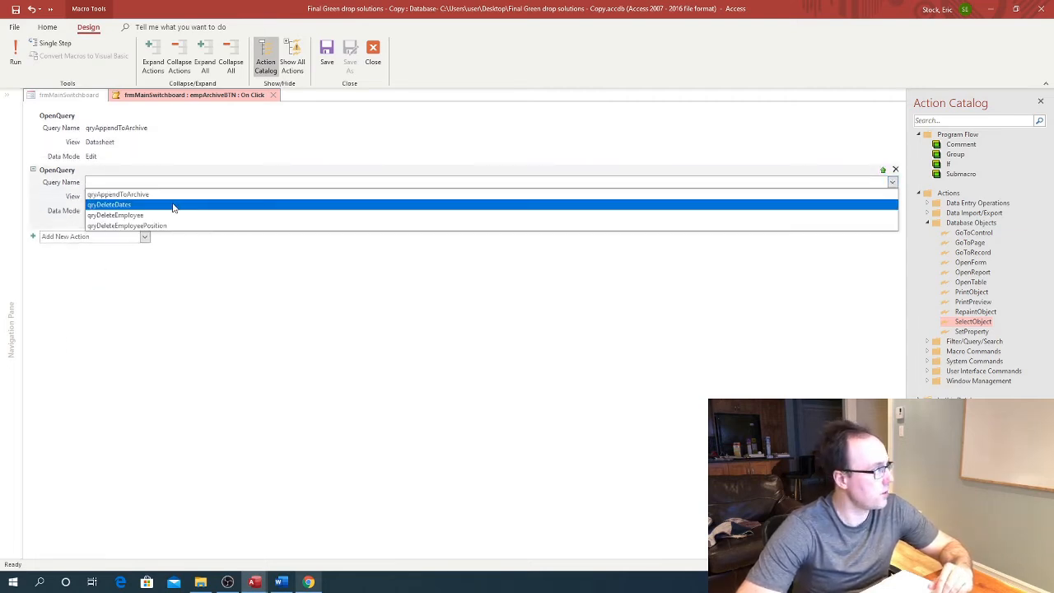
click(138, 204)
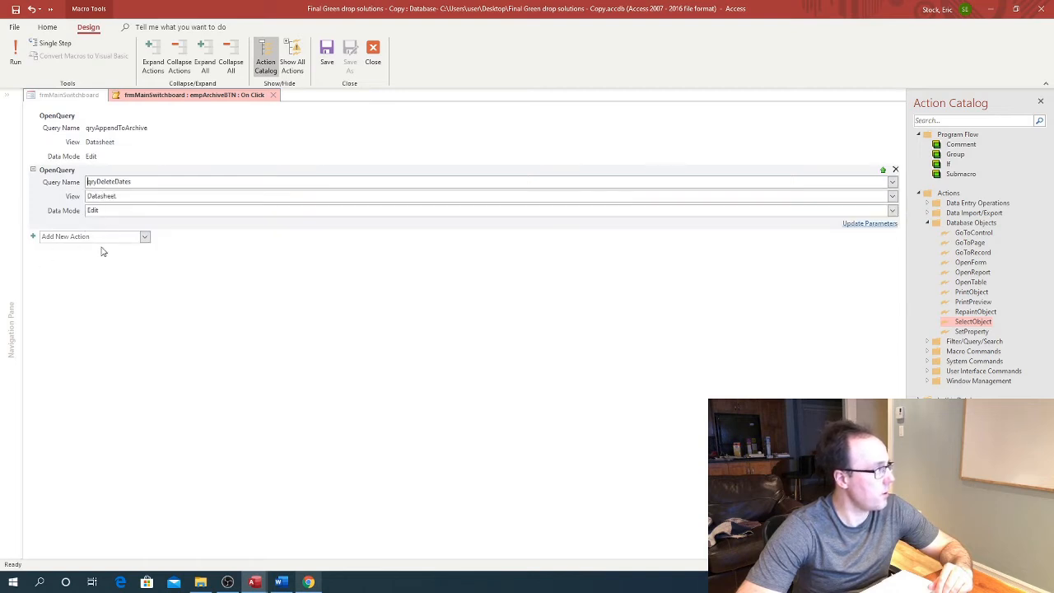
Add a third OpenQuery action to the macro that runs qryDeleteEmployeePosition.
click(144, 237)
scroll(86, 408, down, 4)
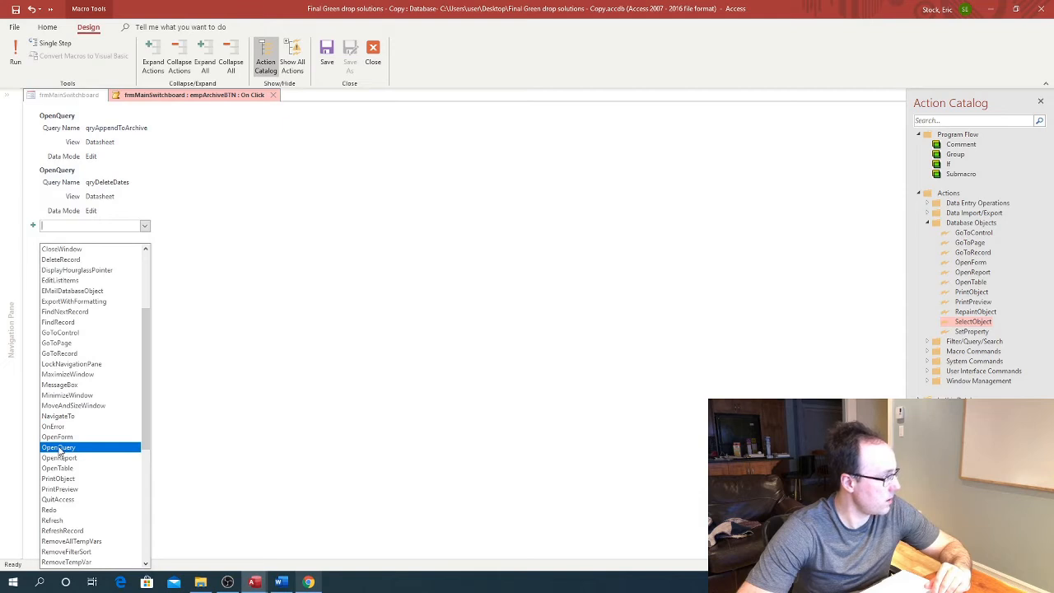
click(59, 449)
click(892, 238)
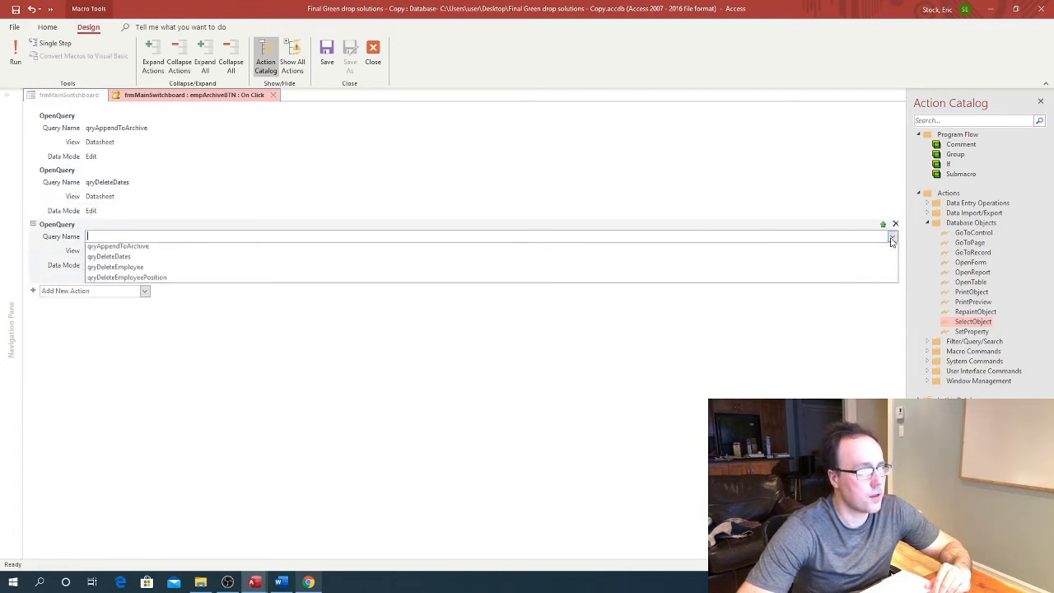
click(120, 281)
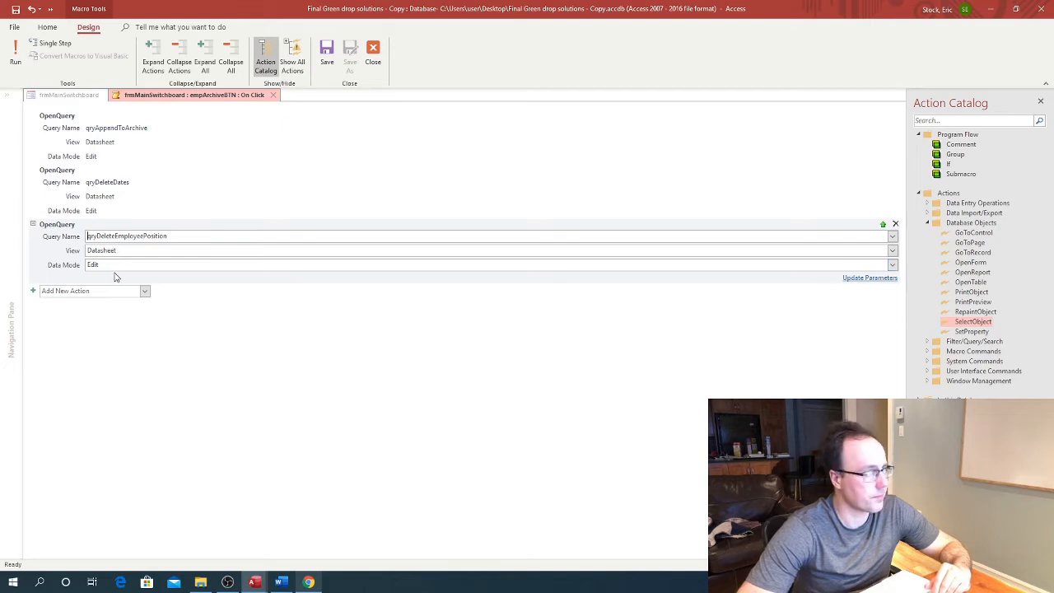
Add a fourth OpenQuery action to the macro that runs qryDeleteEmployee.
click(145, 293)
scroll(90, 231, down, 1)
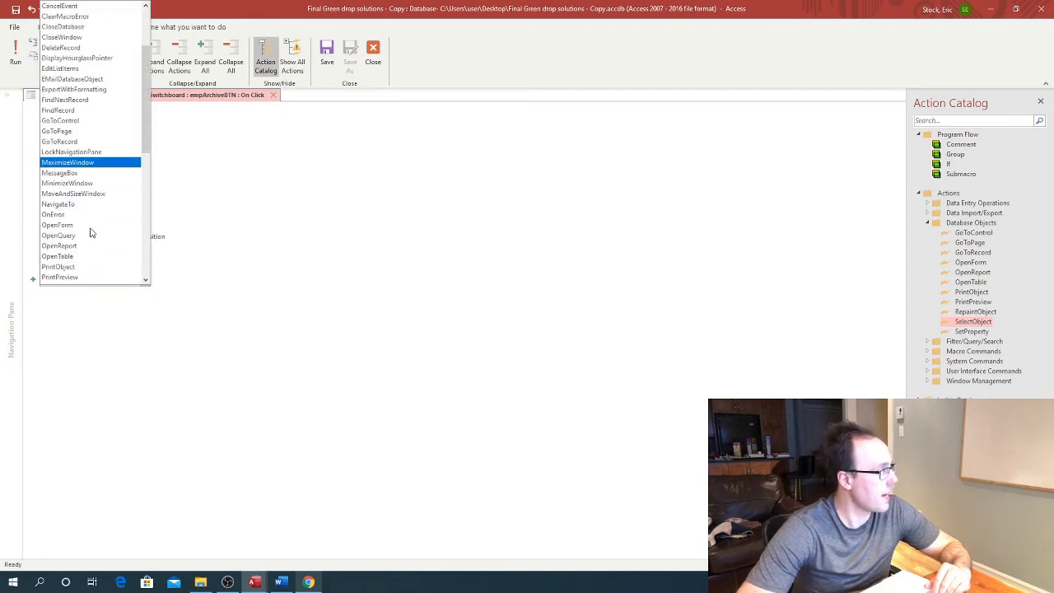
scroll(81, 208, up, 3)
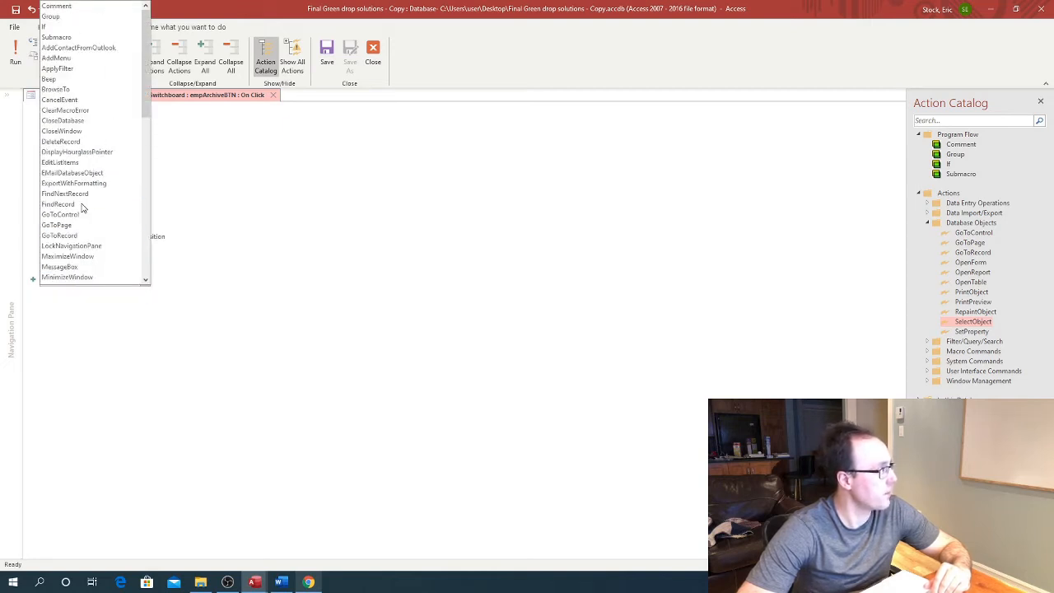
scroll(81, 210, down, 4)
click(73, 204)
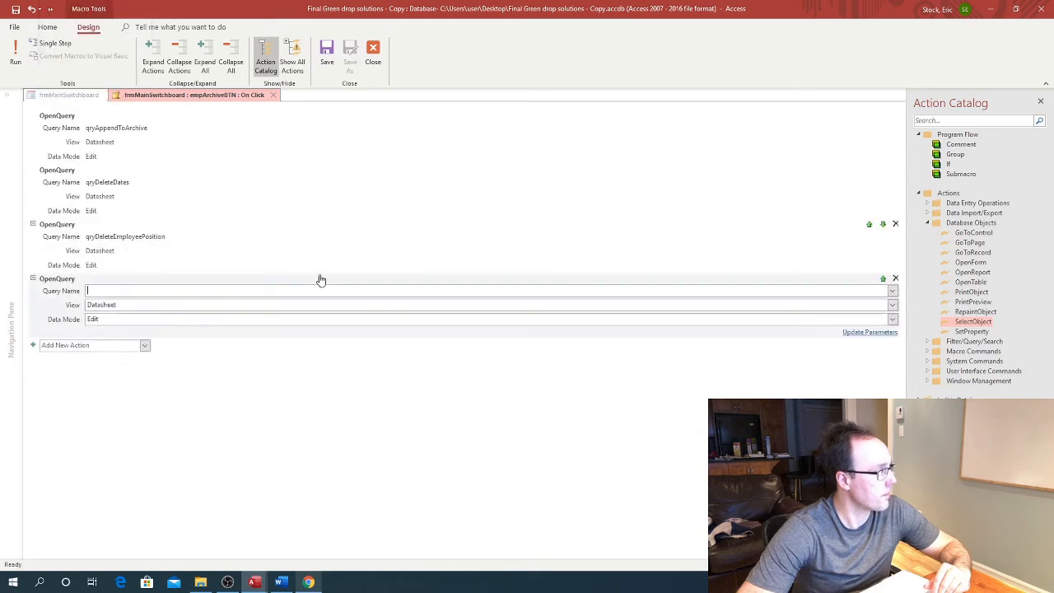
click(892, 291)
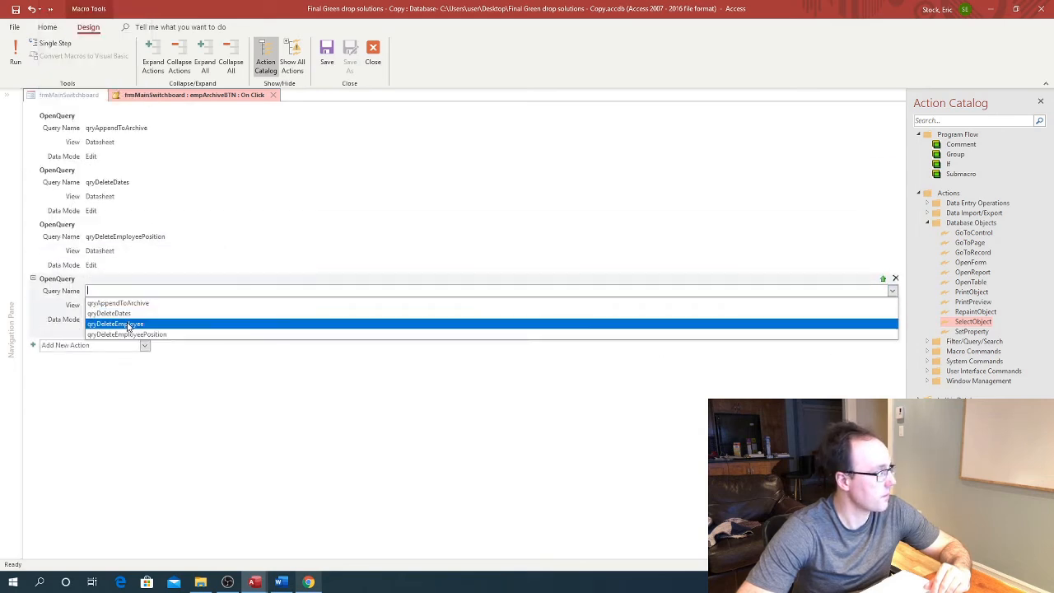
click(127, 324)
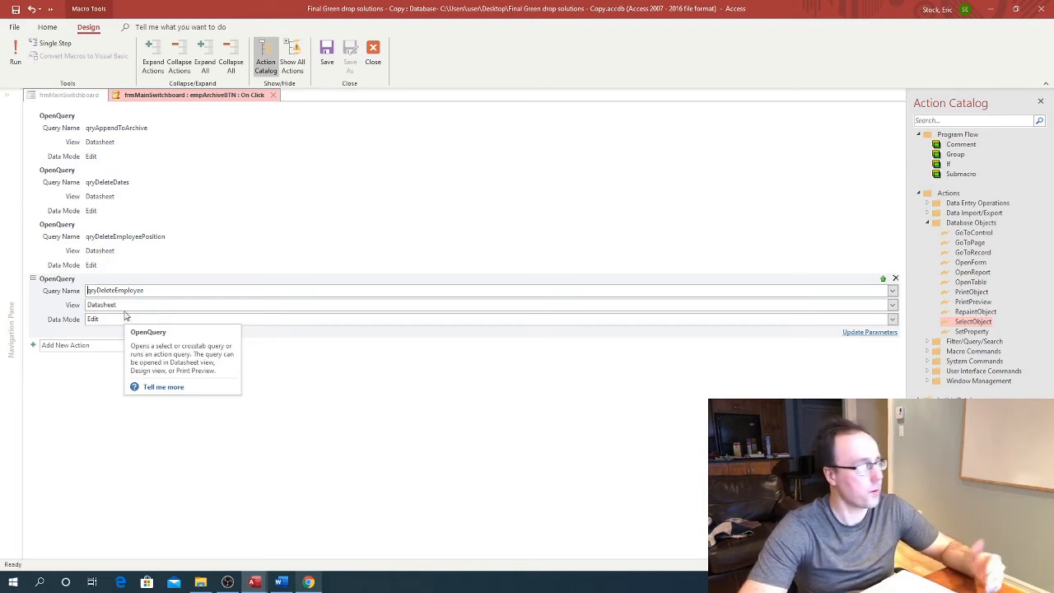
Save the empArchiveBTN On Click macro and close it.
click(246, 397)
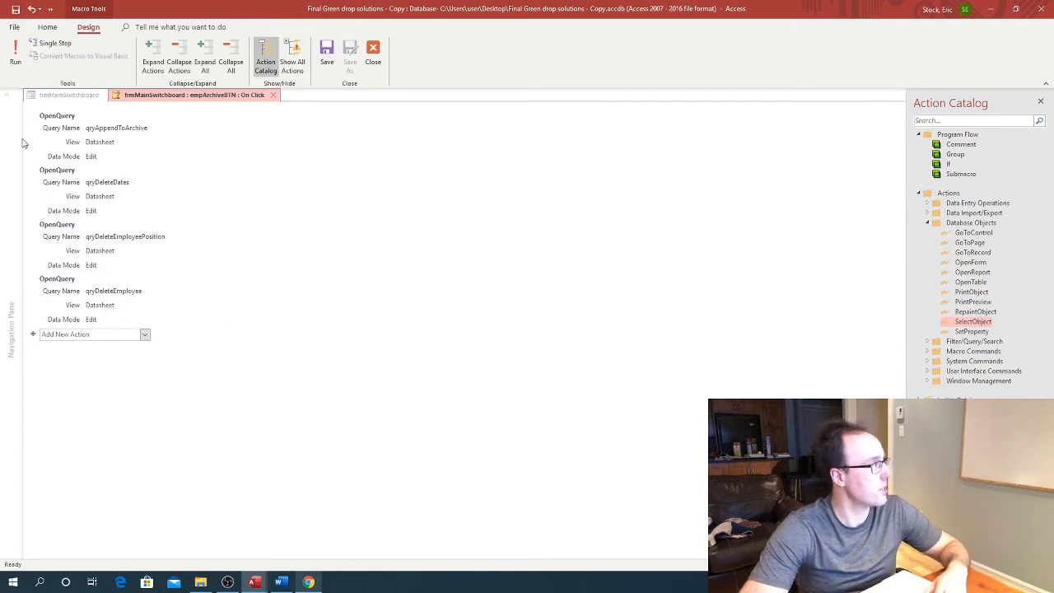
click(15, 12)
click(273, 95)
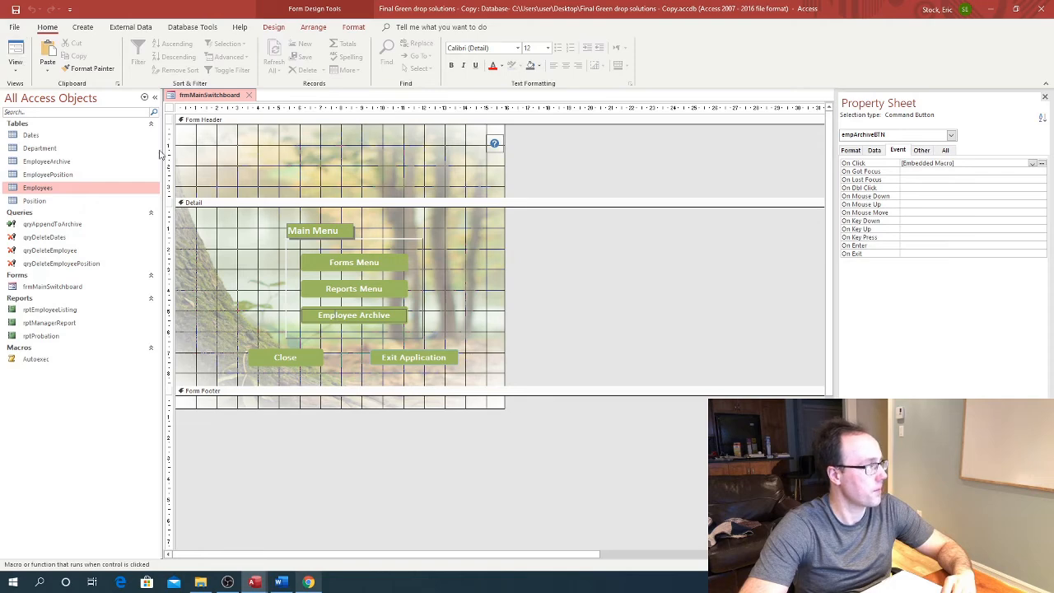
Display frmMainSwitchboard in Form View, run Employee Archive, and accept every append and delete confirmation.
click(15, 71)
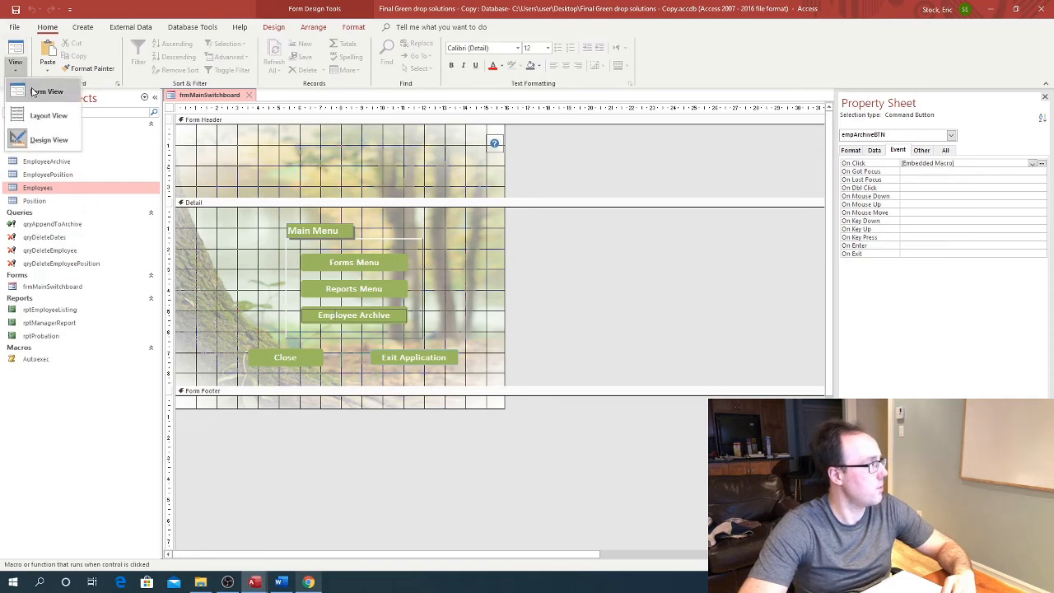
click(33, 90)
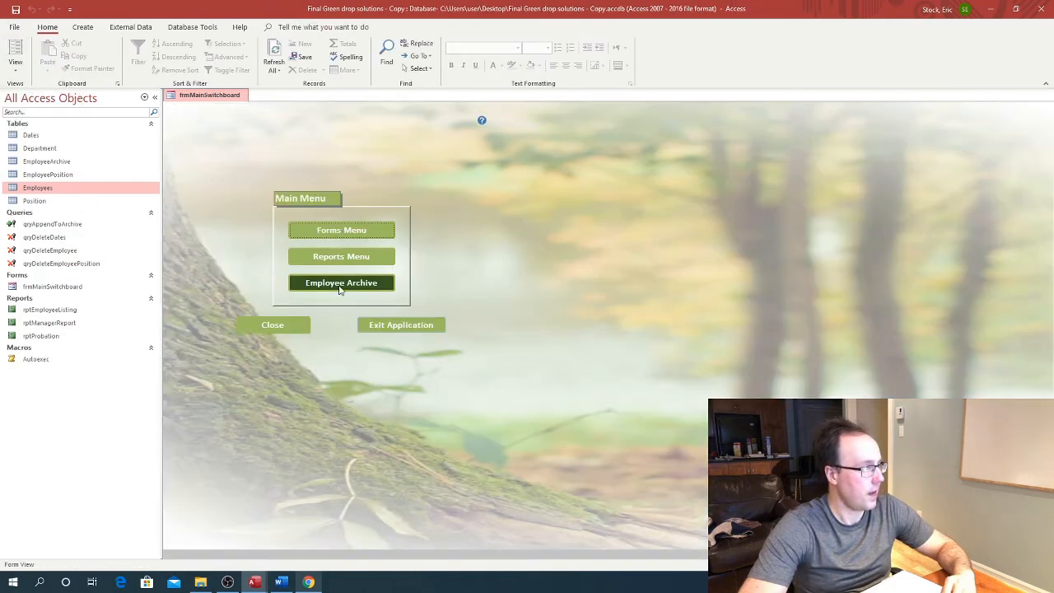
click(340, 284)
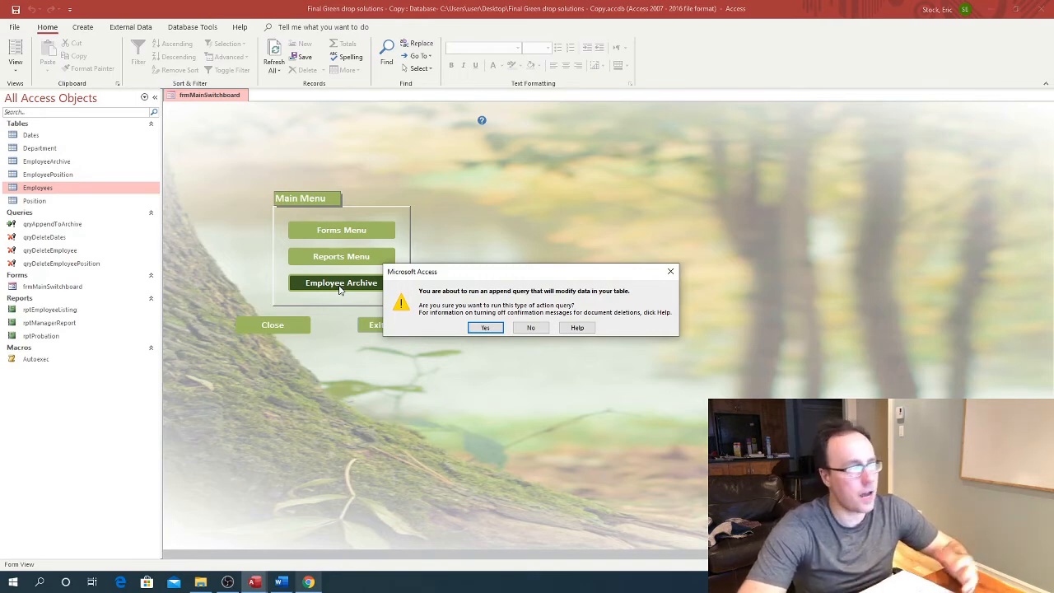
click(484, 328)
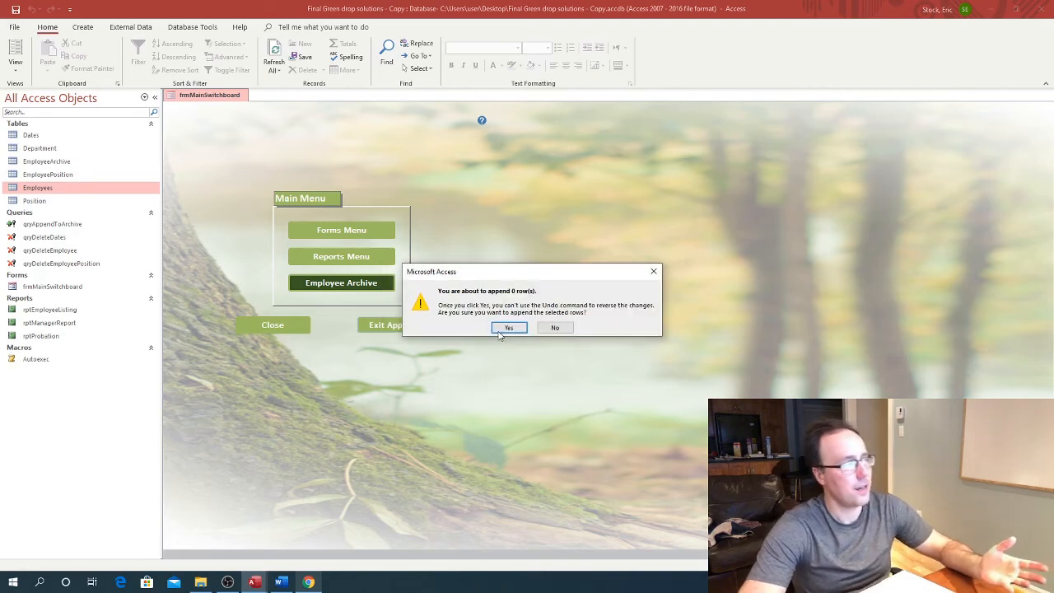
click(506, 328)
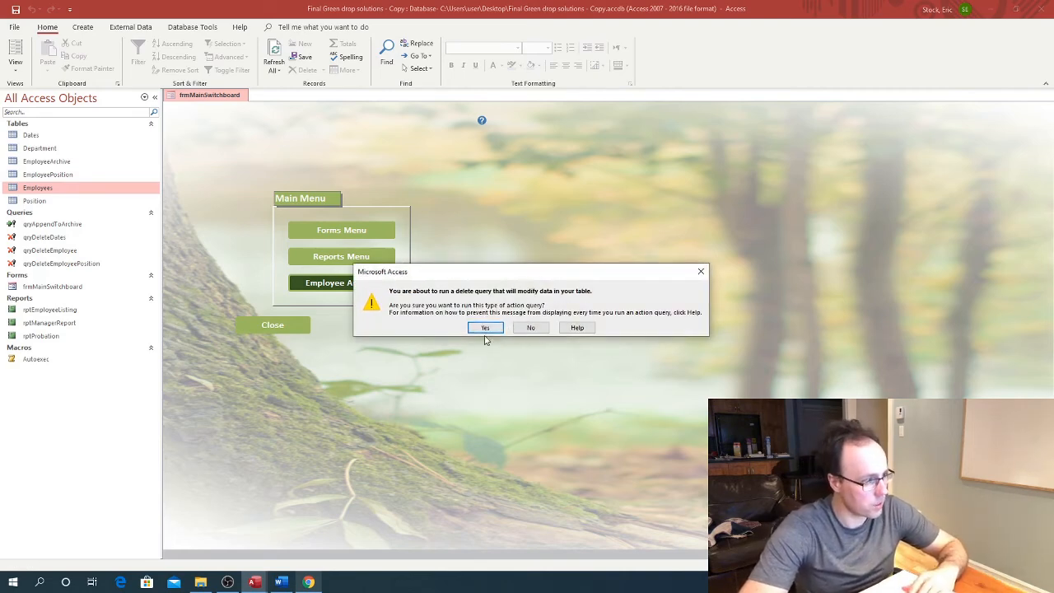
click(485, 328)
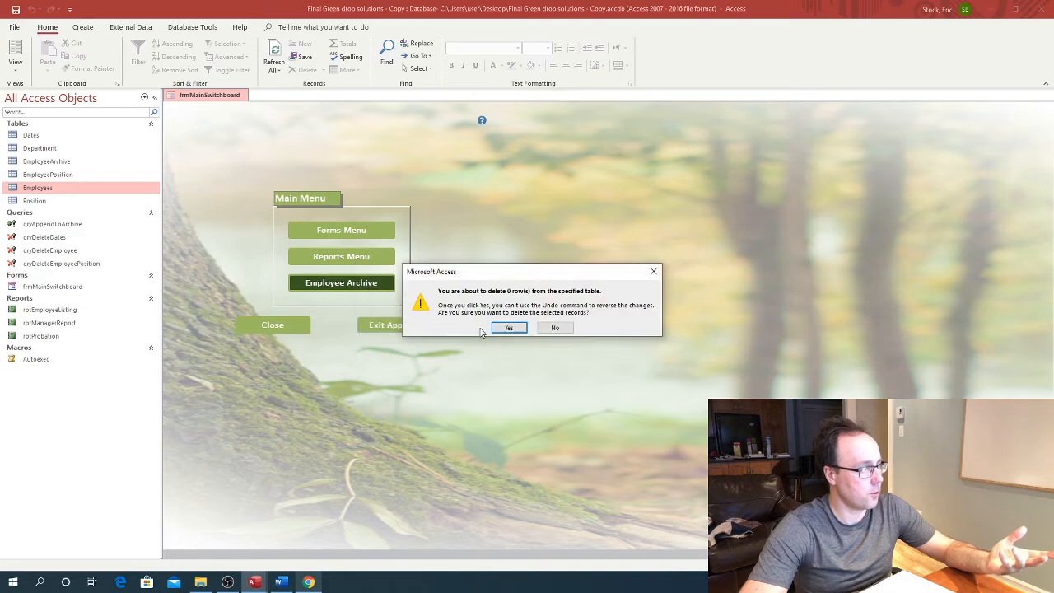
click(499, 329)
click(495, 330)
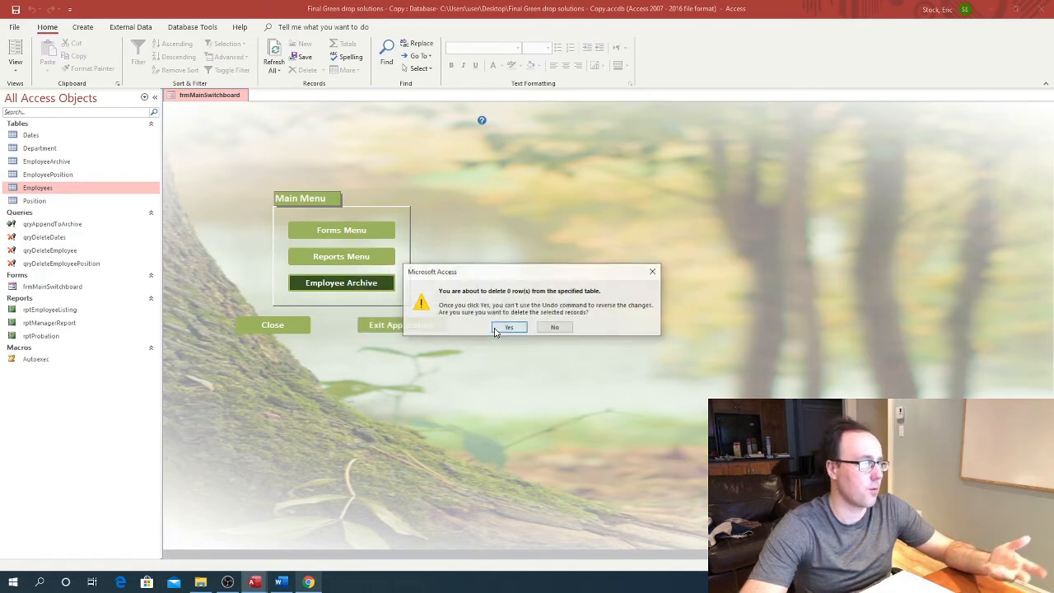
click(497, 329)
click(487, 328)
click(501, 328)
click(504, 328)
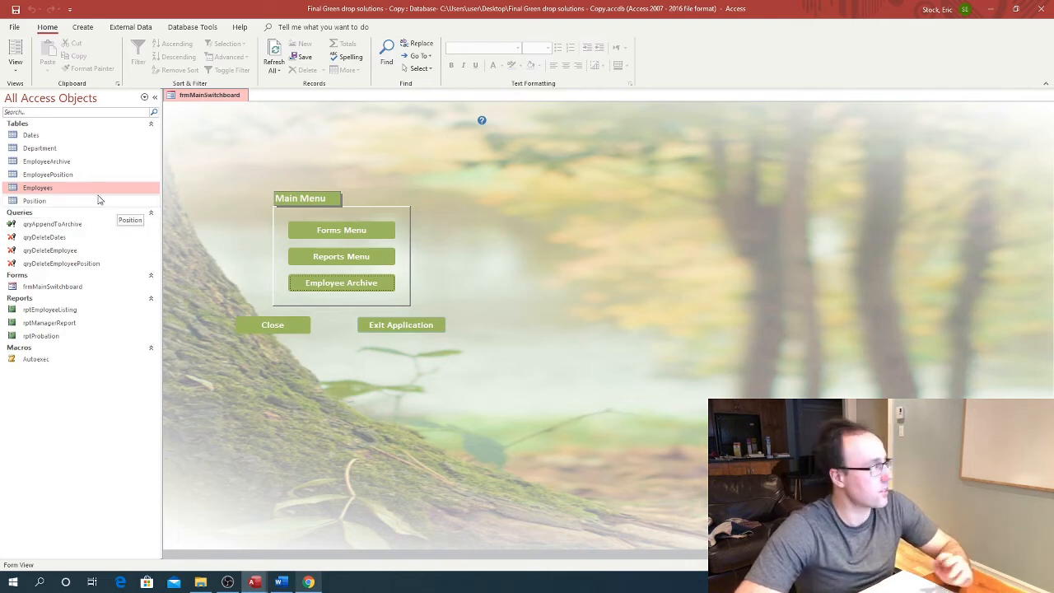
Mark the first employee in the Employees table as Terminated, then save the record and close the table.
double_click(36, 188)
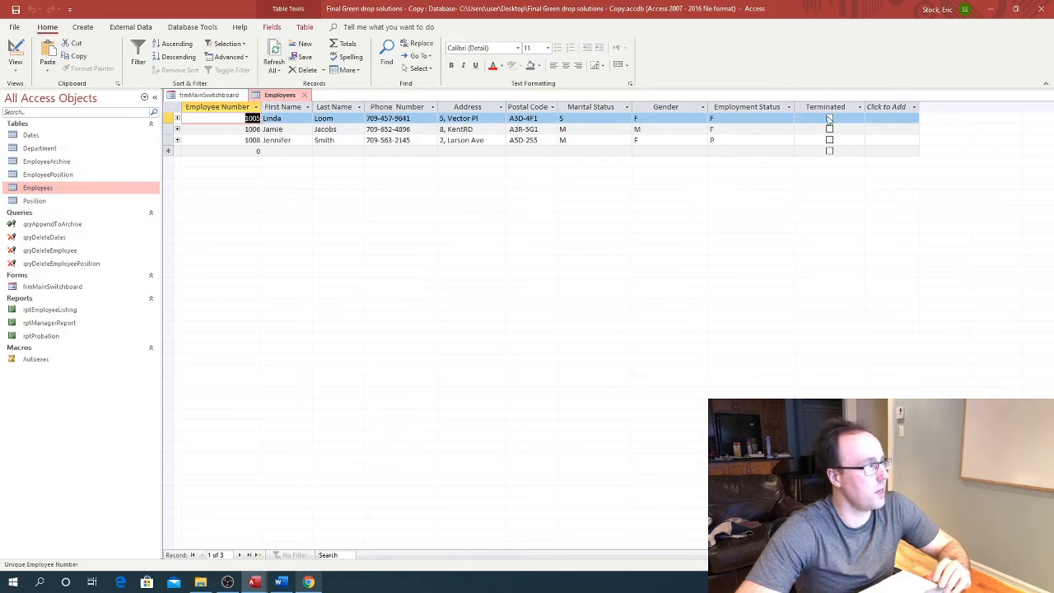
click(830, 119)
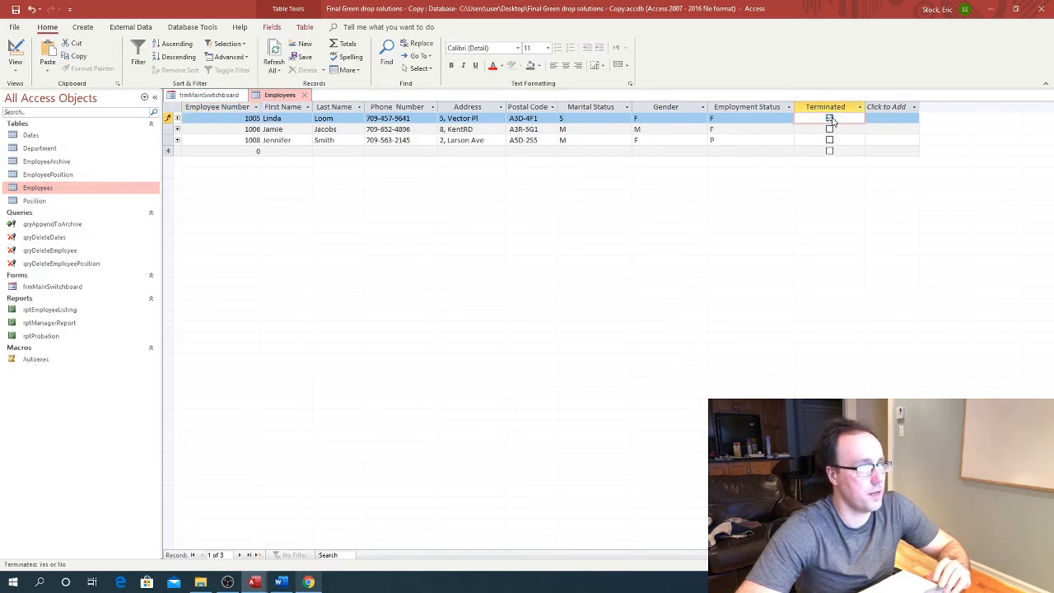
click(20, 9)
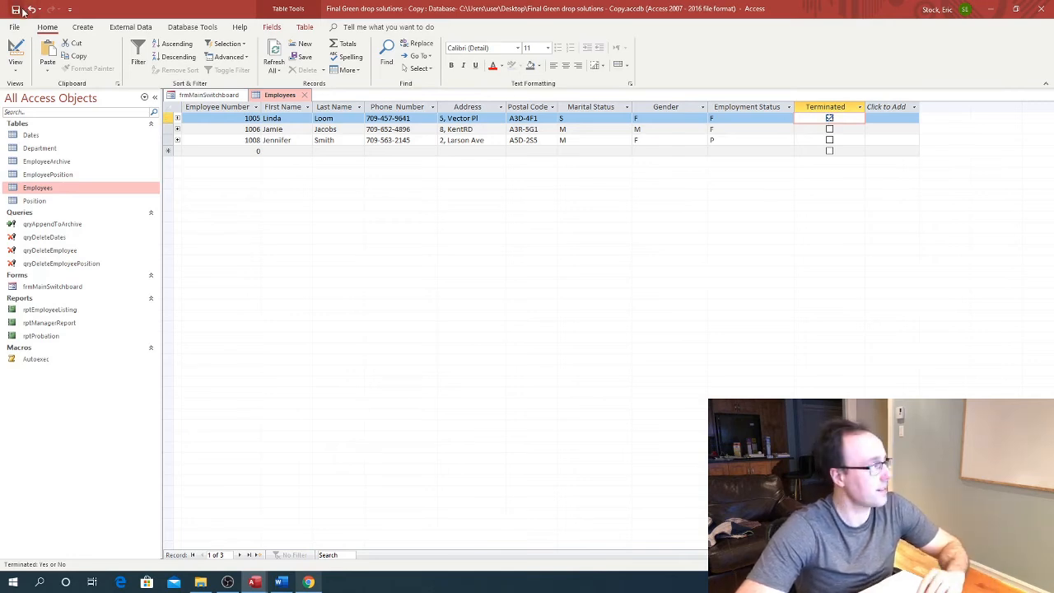
click(304, 94)
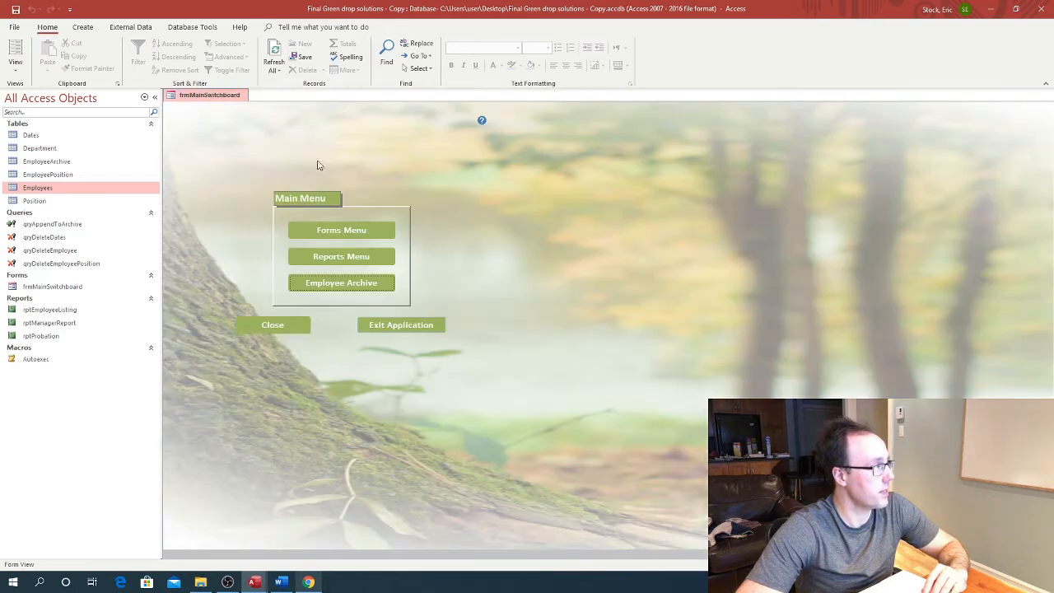
Run Employee Archive from the switchboard for the terminated employee, accepting the append query and all three delete queries.
click(332, 284)
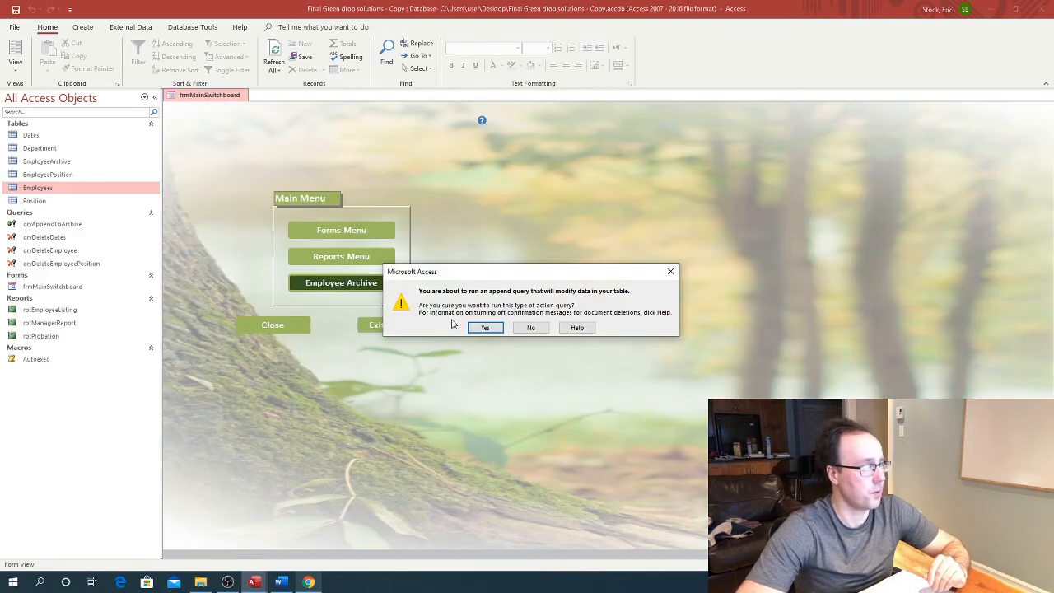
click(484, 329)
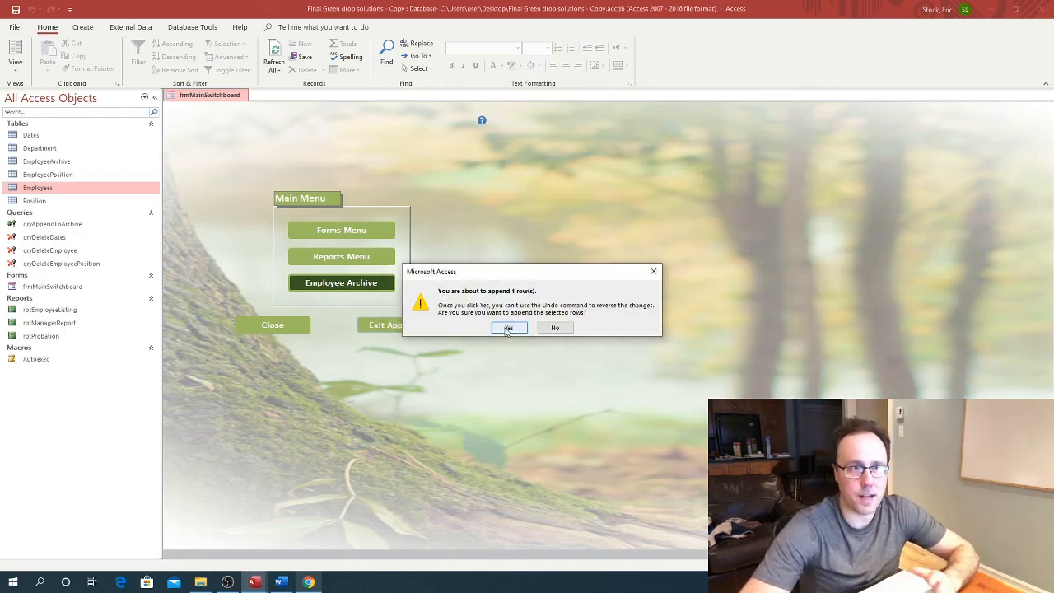
click(507, 328)
click(482, 328)
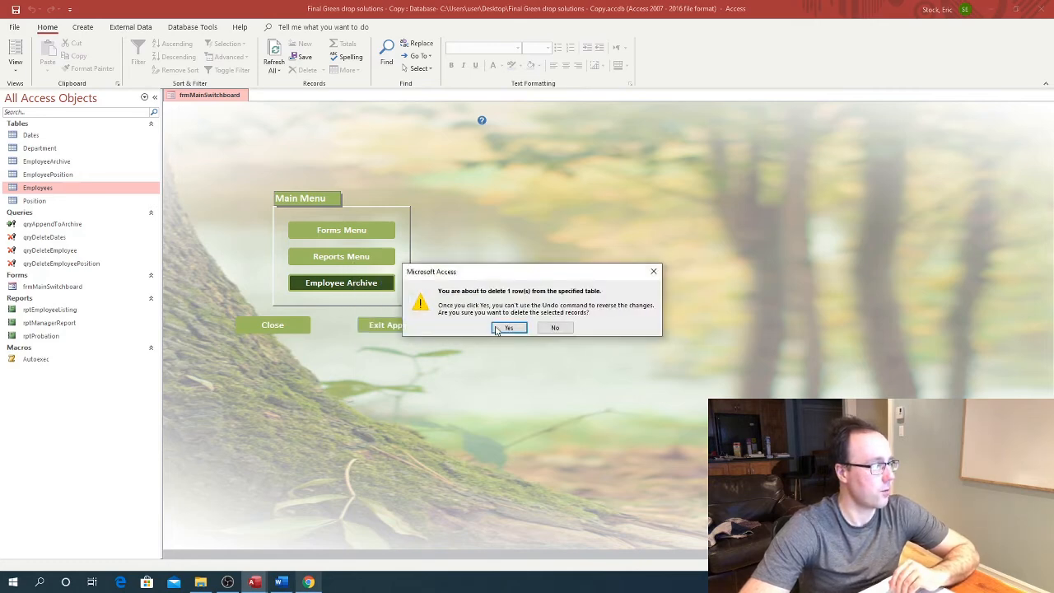
click(507, 328)
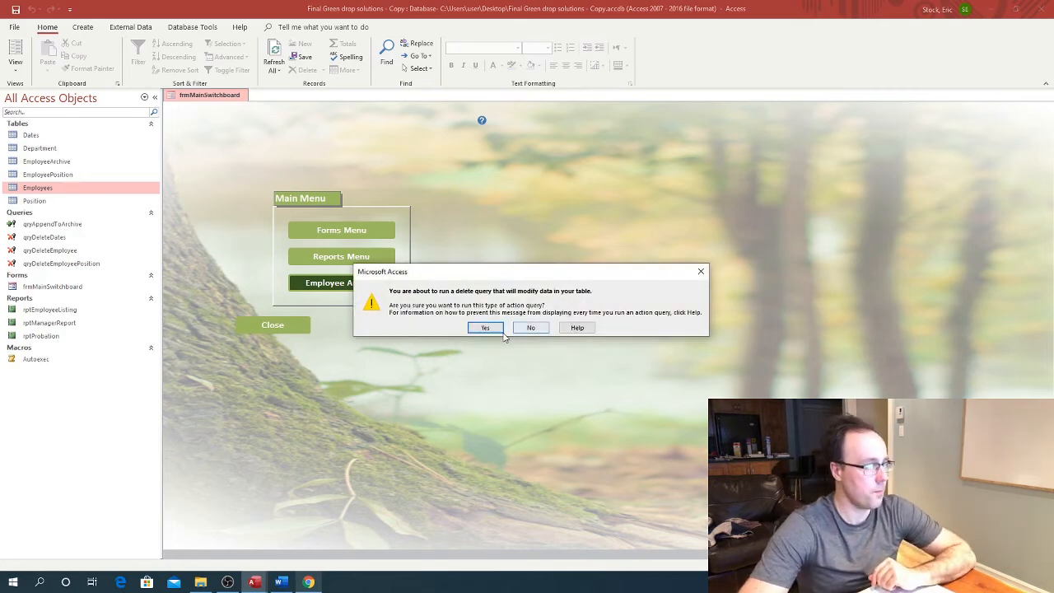
click(500, 328)
click(505, 329)
click(500, 329)
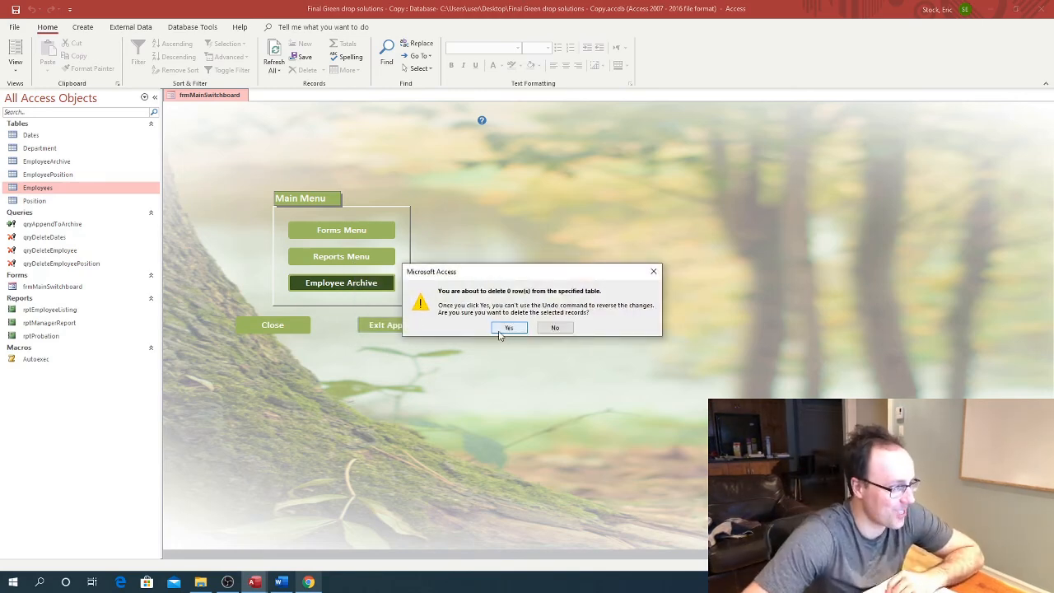
click(511, 327)
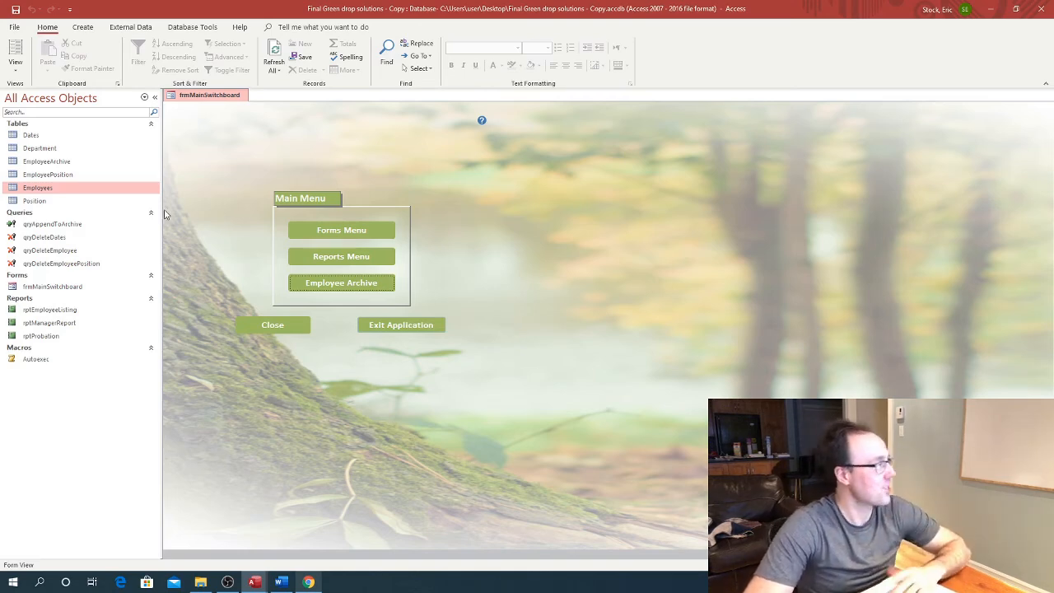
Check the records in the Employees, EmployeePosition, EmployeeArchive and Dates tables for the archived employee.
double_click(87, 191)
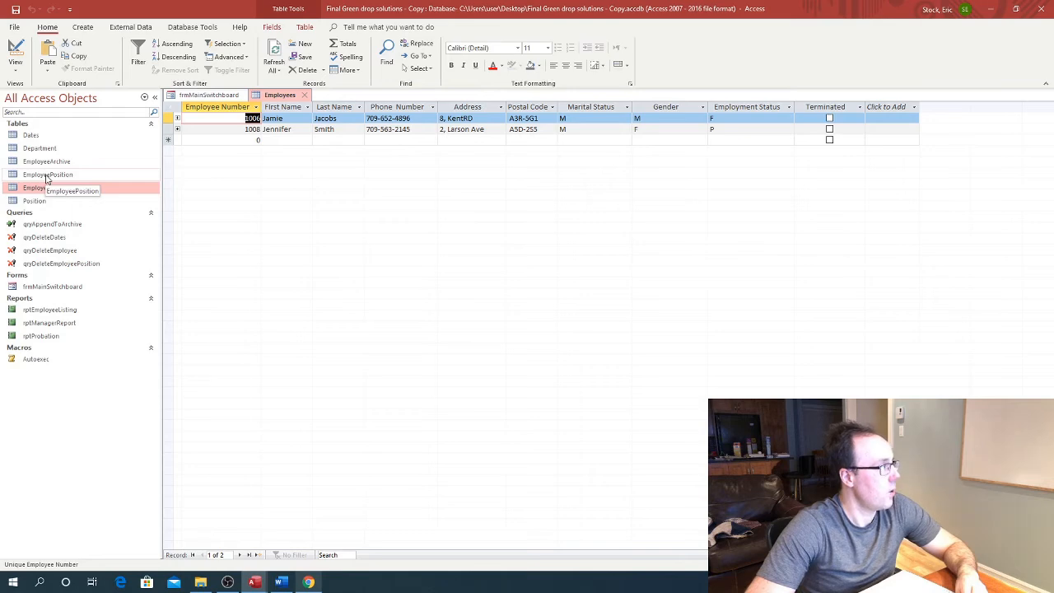
double_click(47, 176)
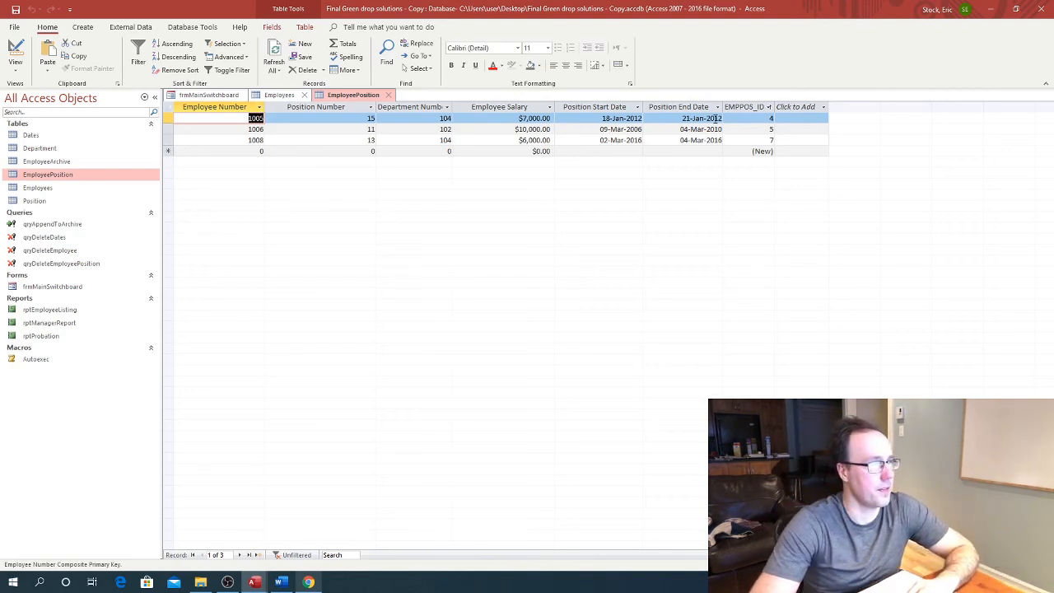
double_click(53, 162)
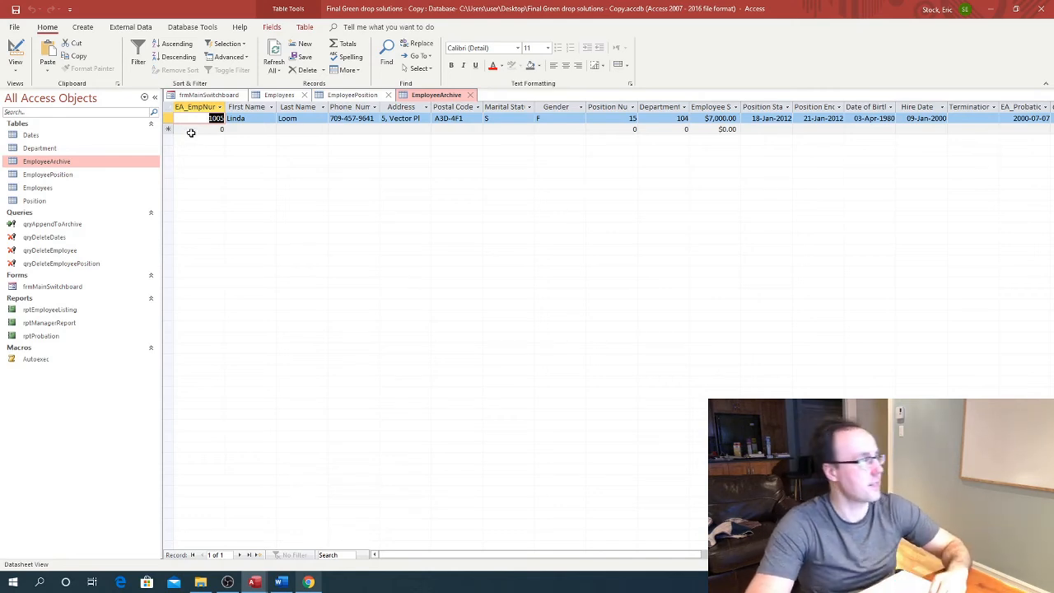
double_click(33, 135)
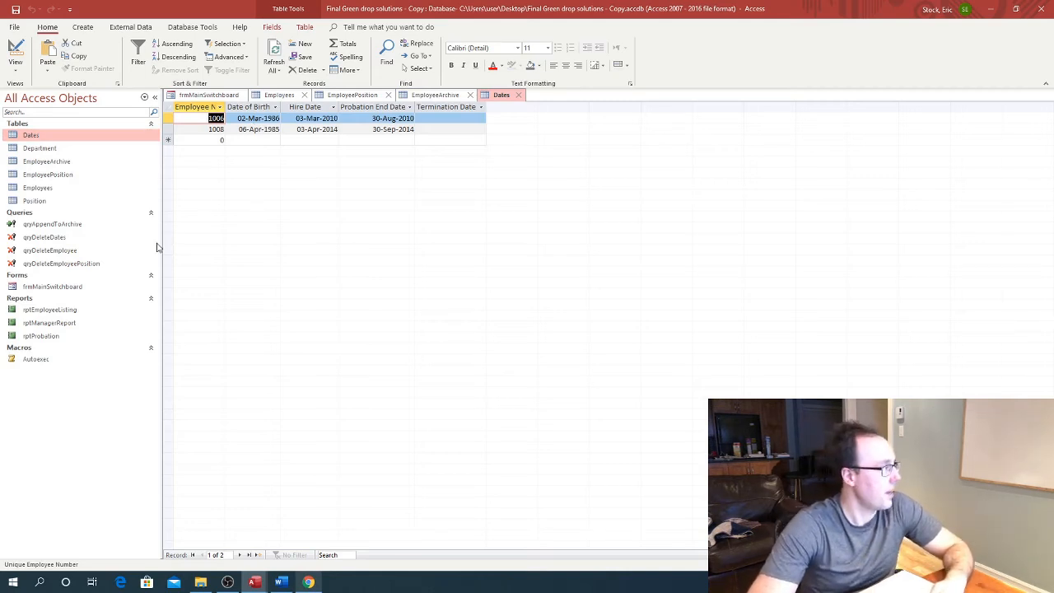
Compare the designs of qryDeleteEmployeePosition and qryDeleteEmployee, then close both queries.
click(62, 266)
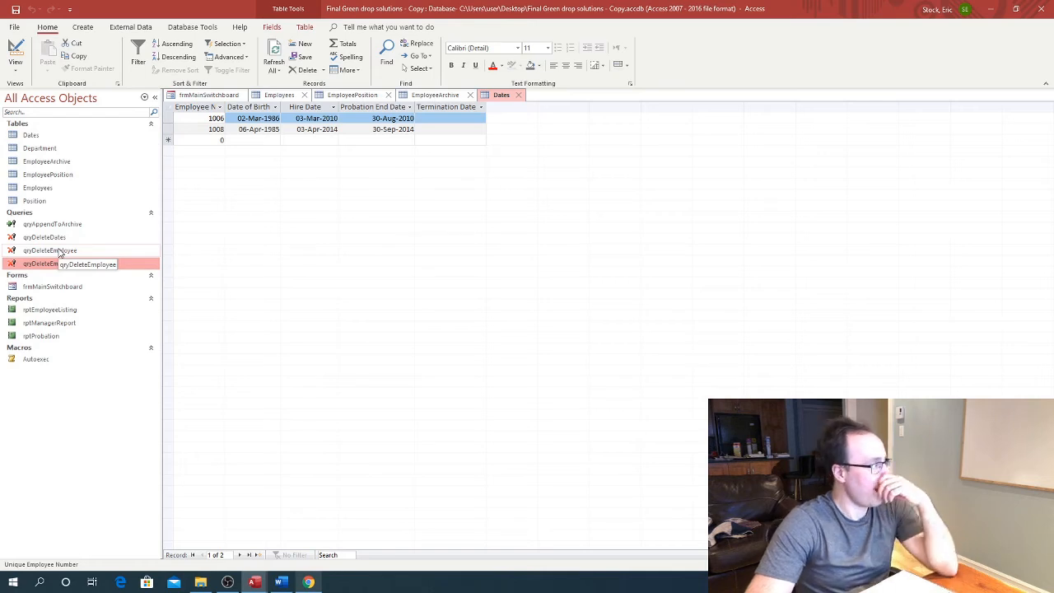
right_click(73, 265)
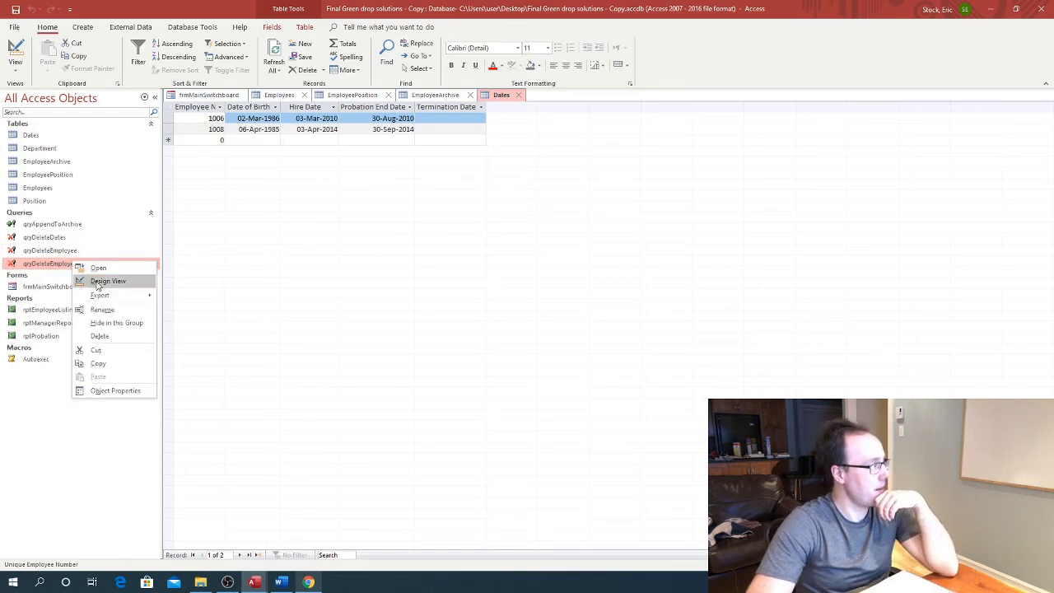
click(107, 281)
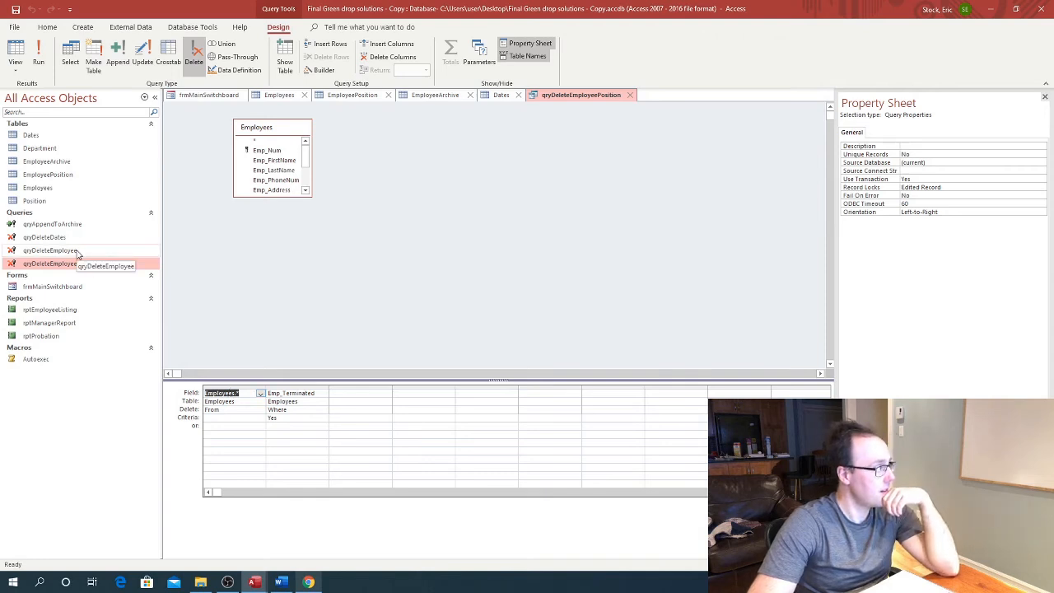
right_click(78, 253)
click(107, 271)
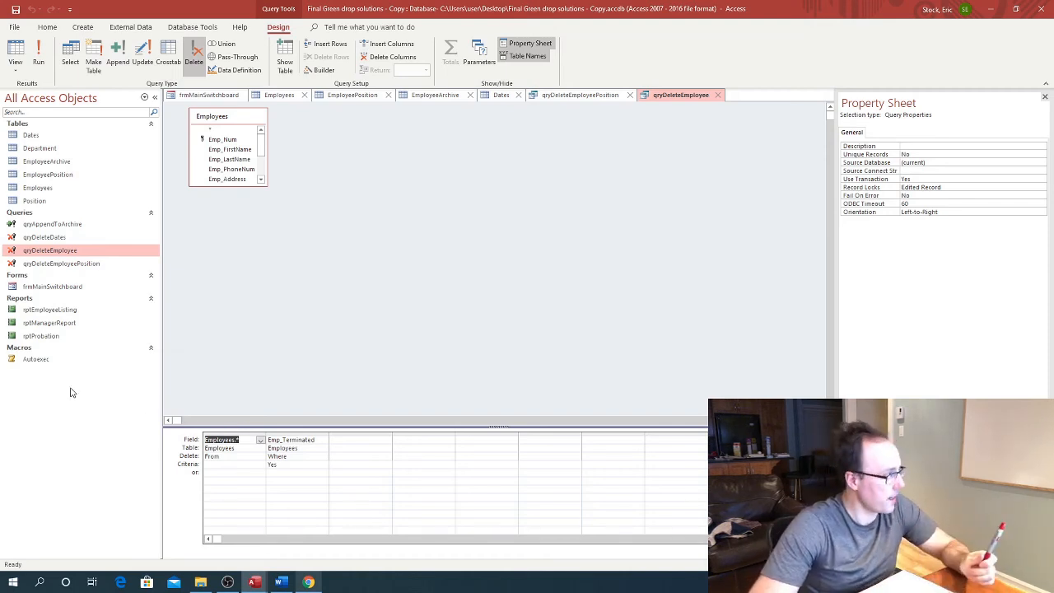
click(67, 264)
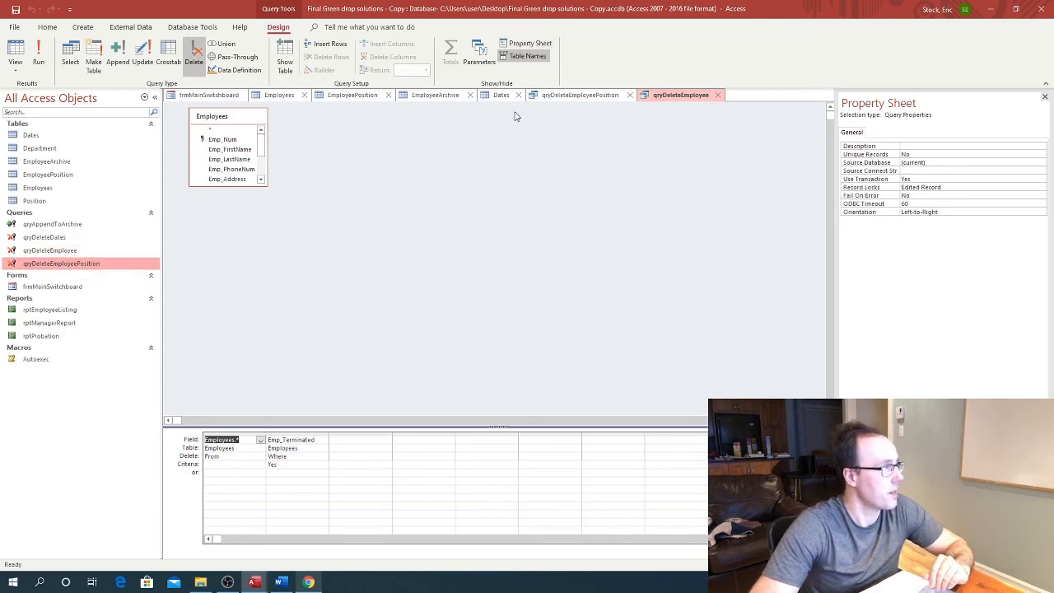
click(716, 95)
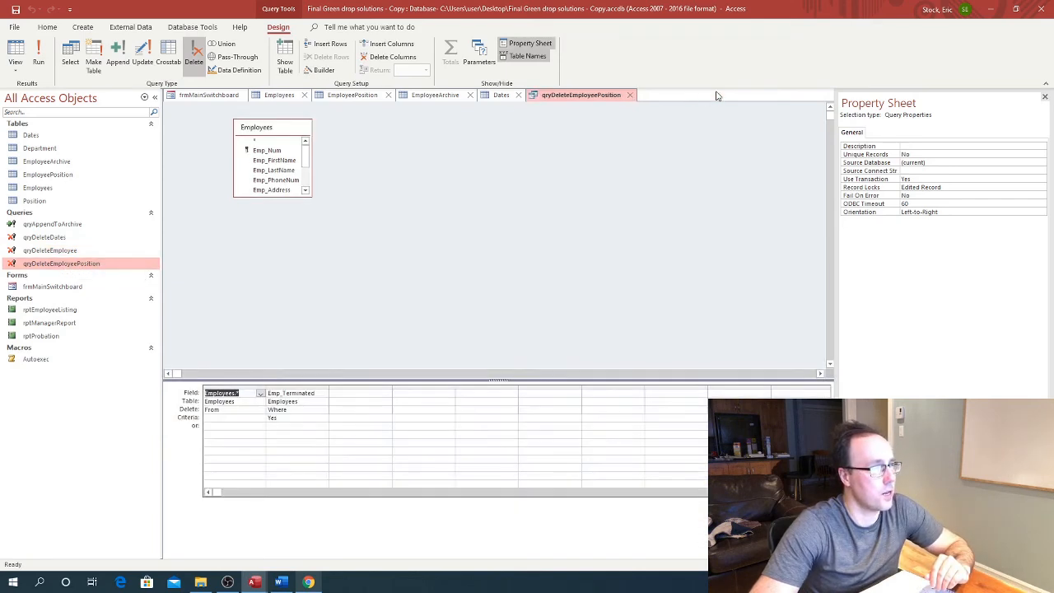
click(634, 98)
Open qryDeleteEmployeePosition in Design View and add the EmployeePosition table to the query.
right_click(47, 265)
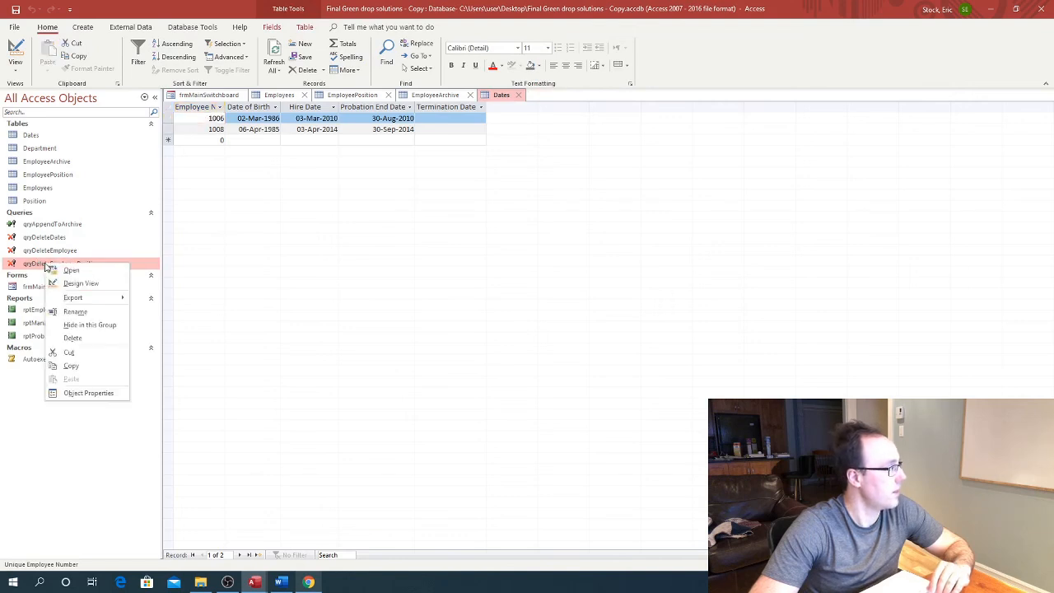
click(81, 283)
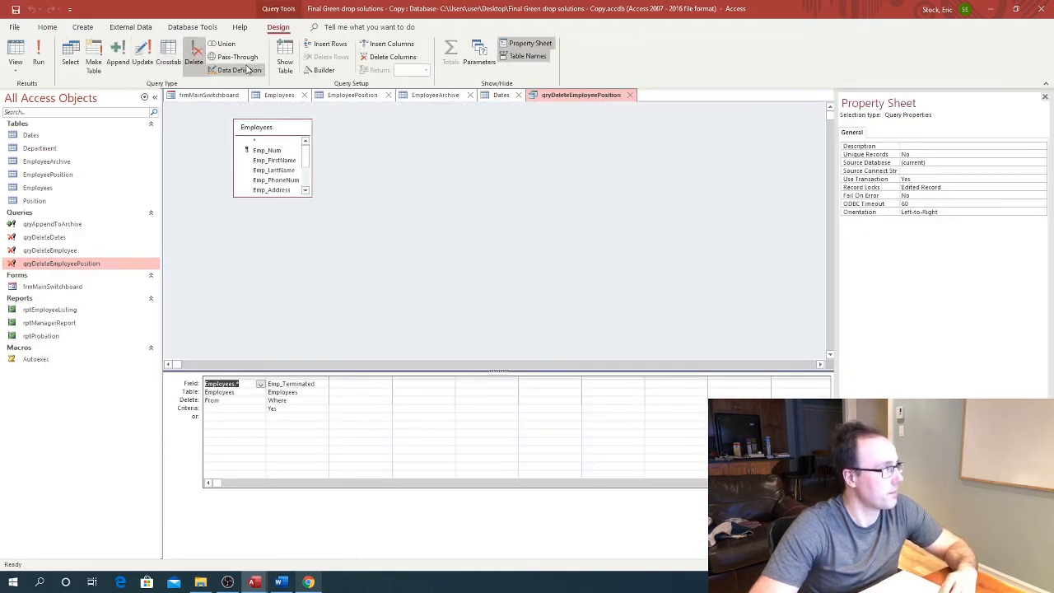
click(285, 59)
click(468, 350)
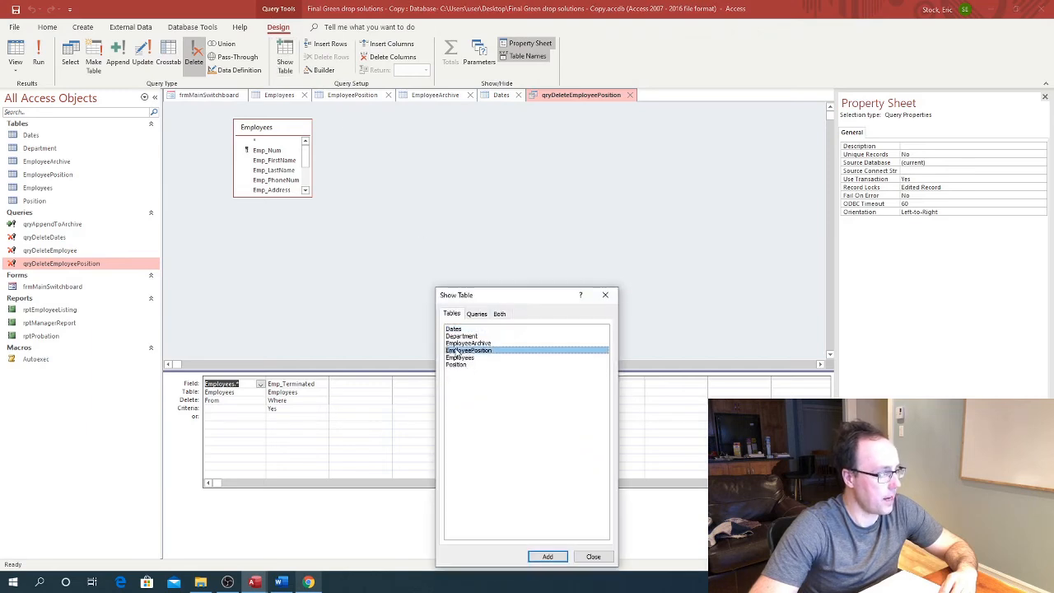
click(551, 558)
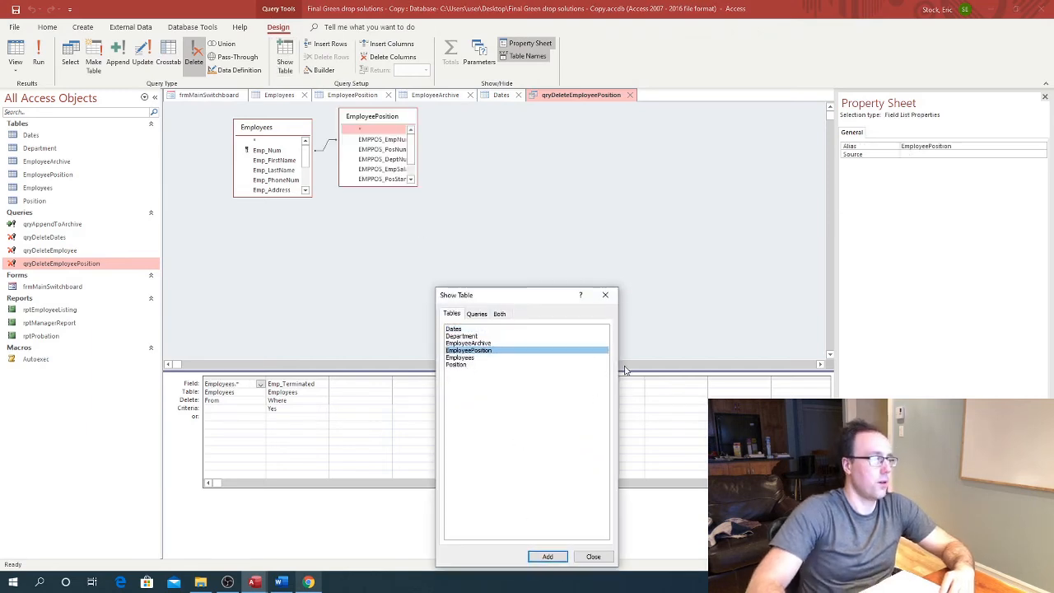
click(605, 294)
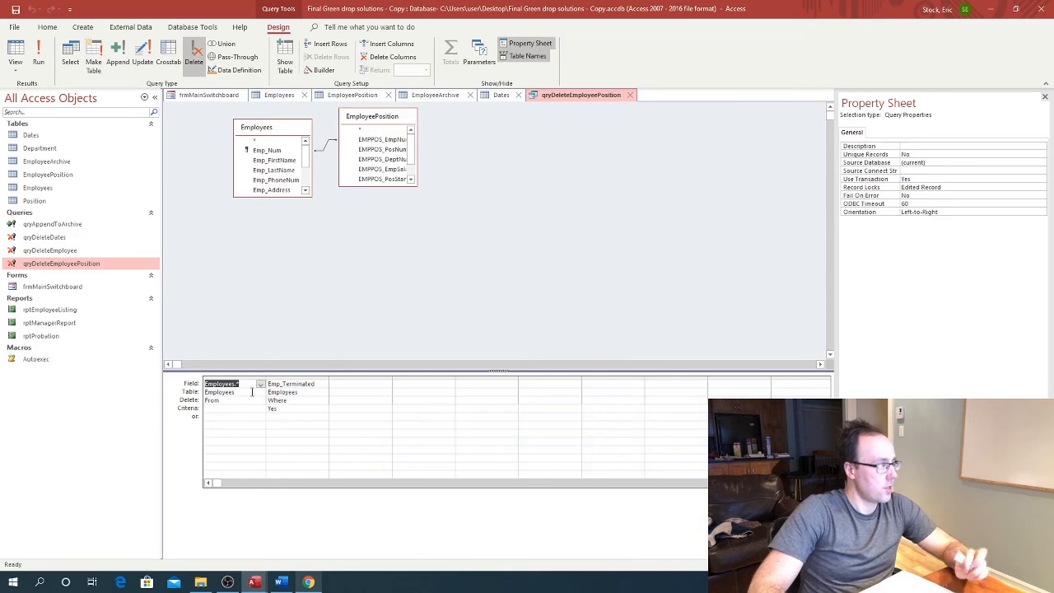
Change the first column of the delete query to EmployeePosition.* from the EmployeePosition table, widening the column to fit.
click(261, 384)
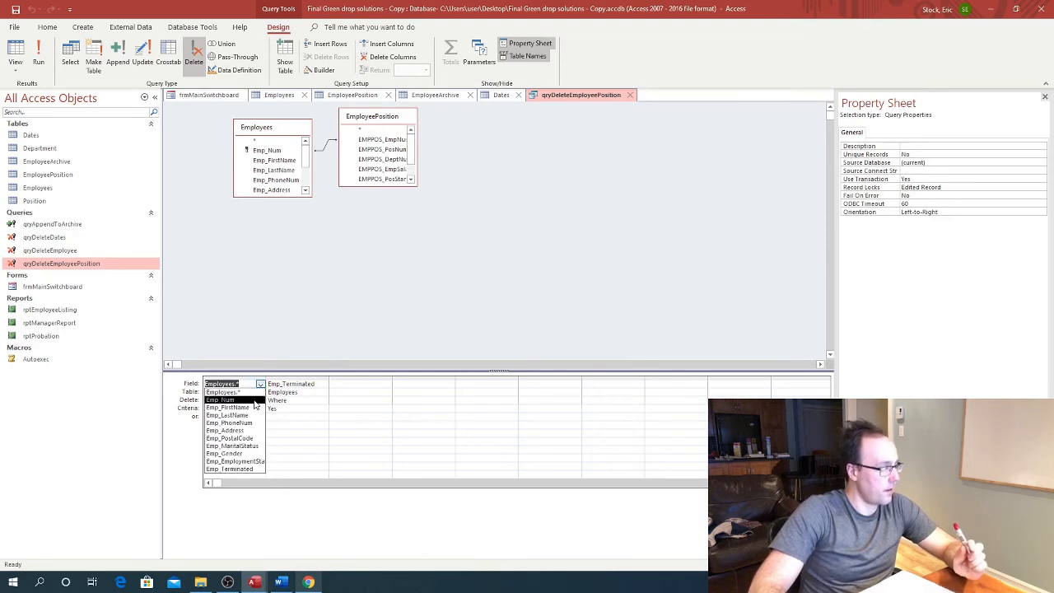
click(260, 392)
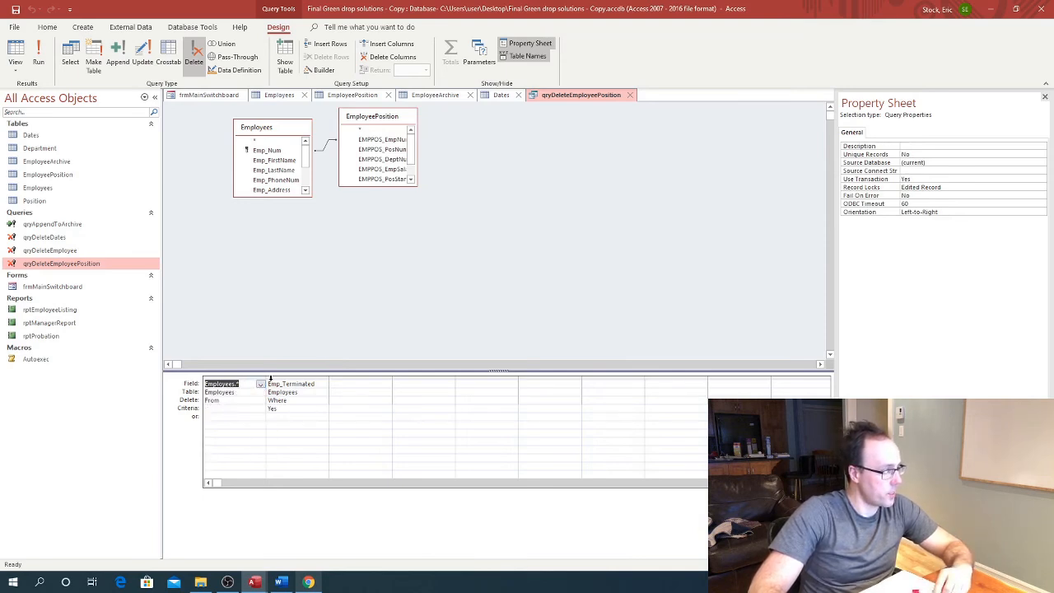
drag(265, 383, 331, 385)
click(330, 384)
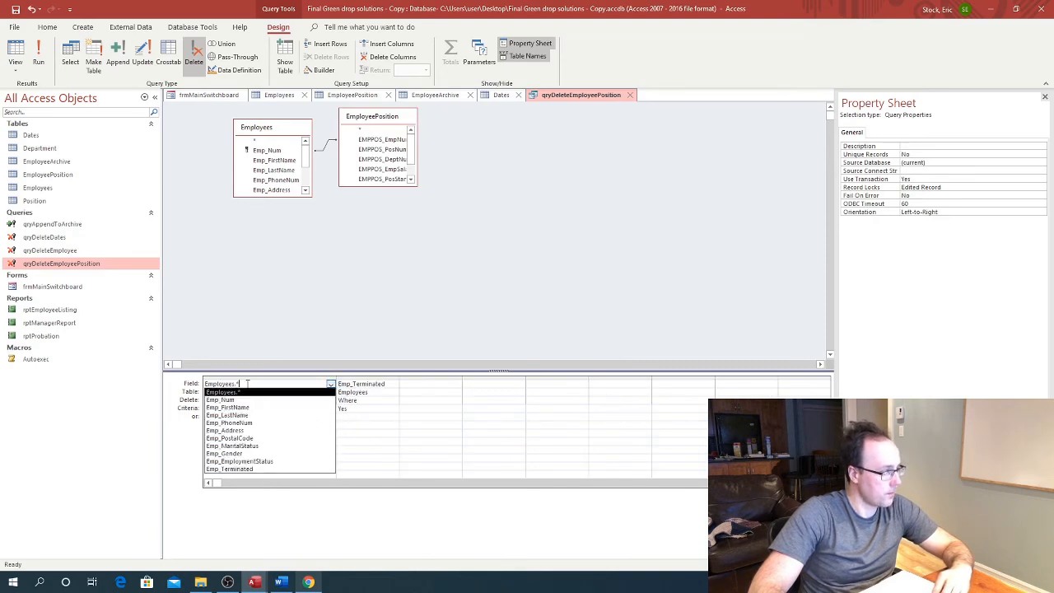
click(411, 406)
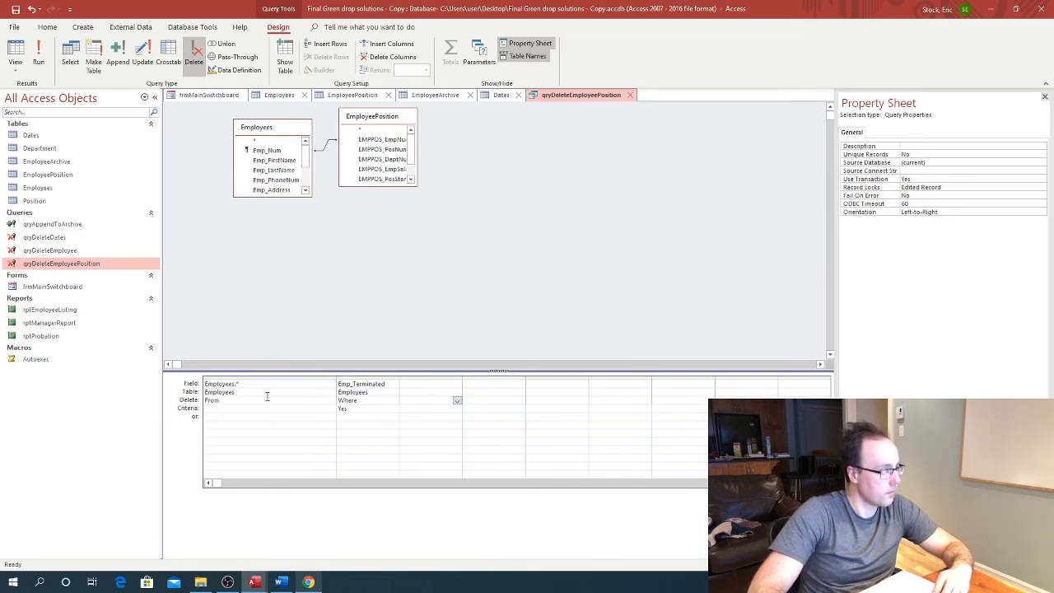
click(265, 392)
click(330, 394)
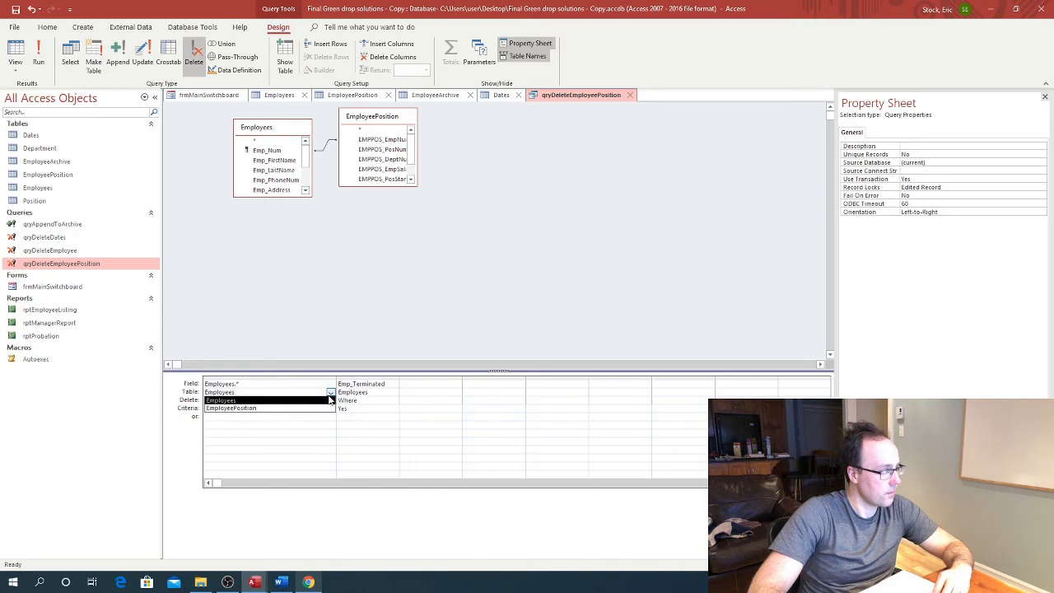
click(277, 409)
click(329, 385)
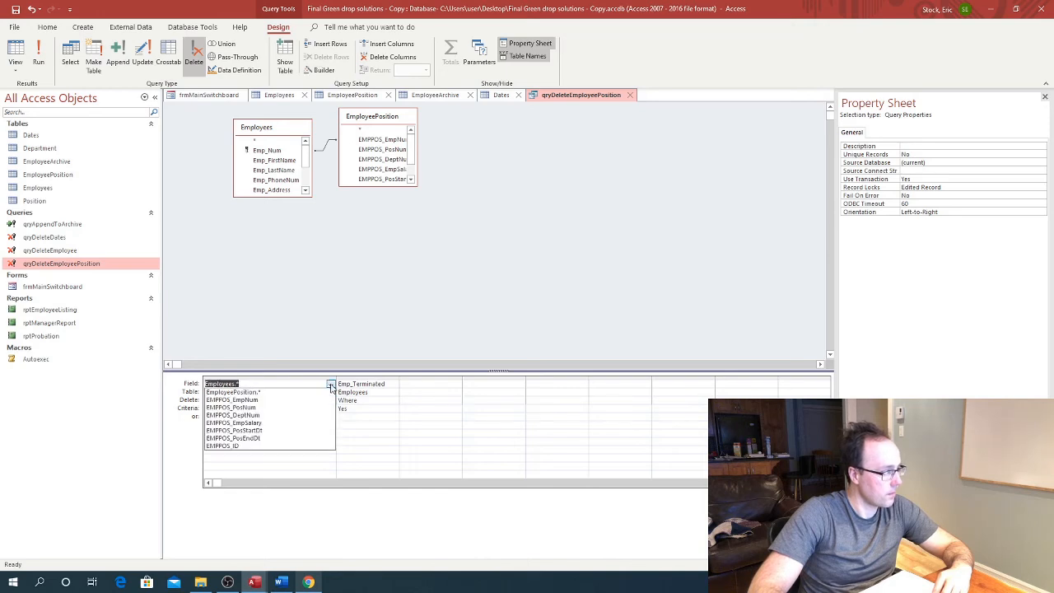
click(266, 391)
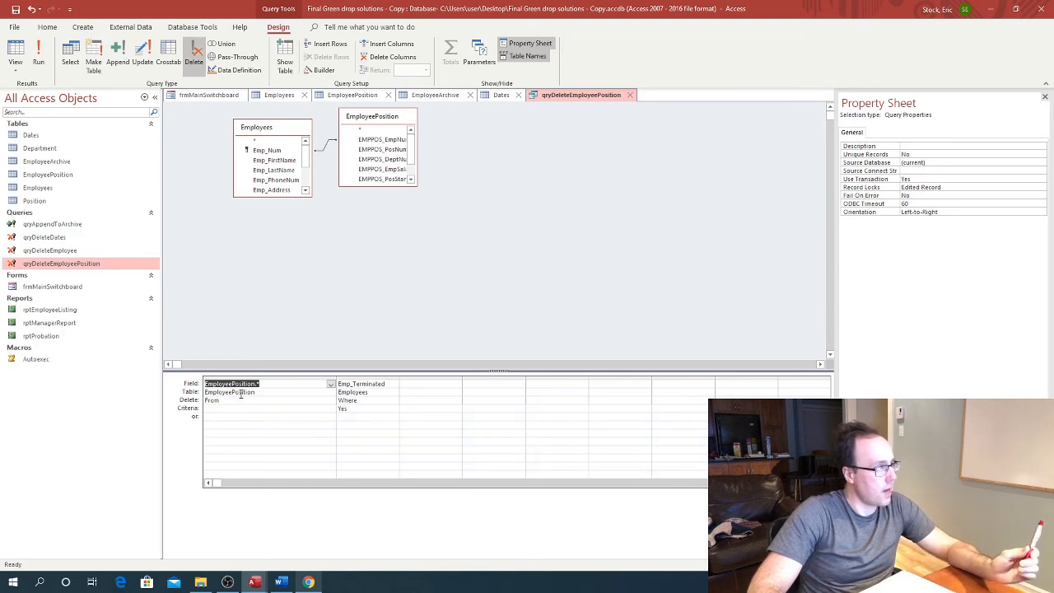
Enlarge the EmployeePosition field list, check its link to Emp_Num and the Emp_Terminated criterion, and close the query with its changes saved.
click(362, 384)
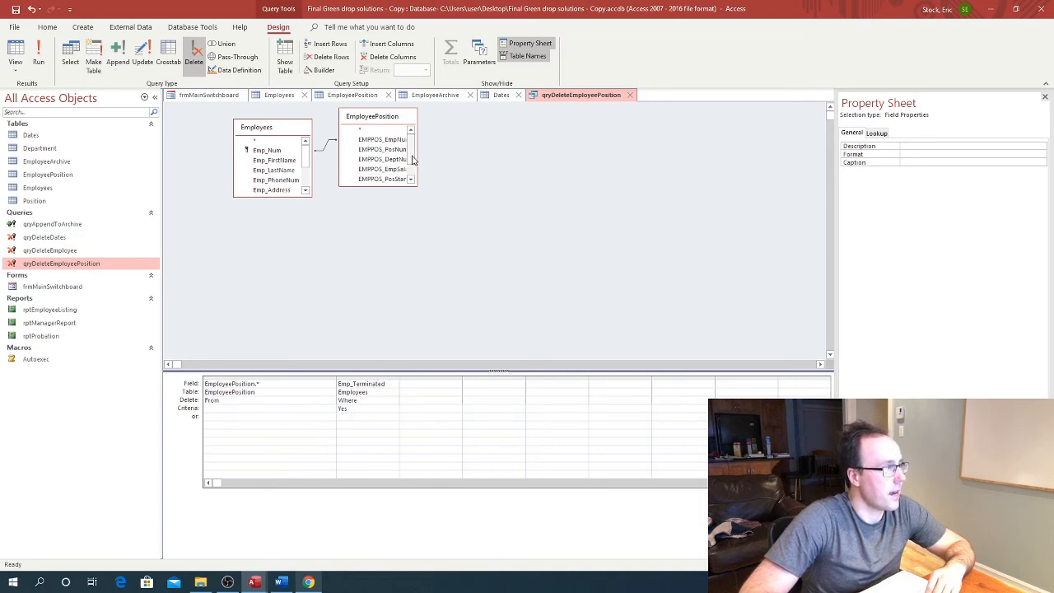
drag(417, 179, 439, 218)
click(446, 189)
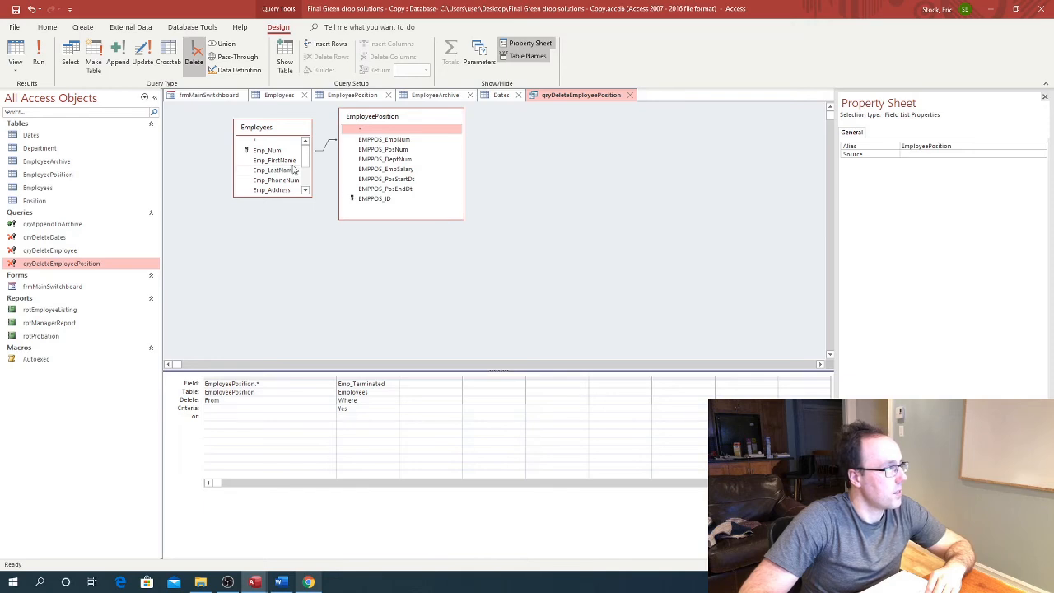
scroll(293, 168, down, 2)
scroll(293, 168, up, 2)
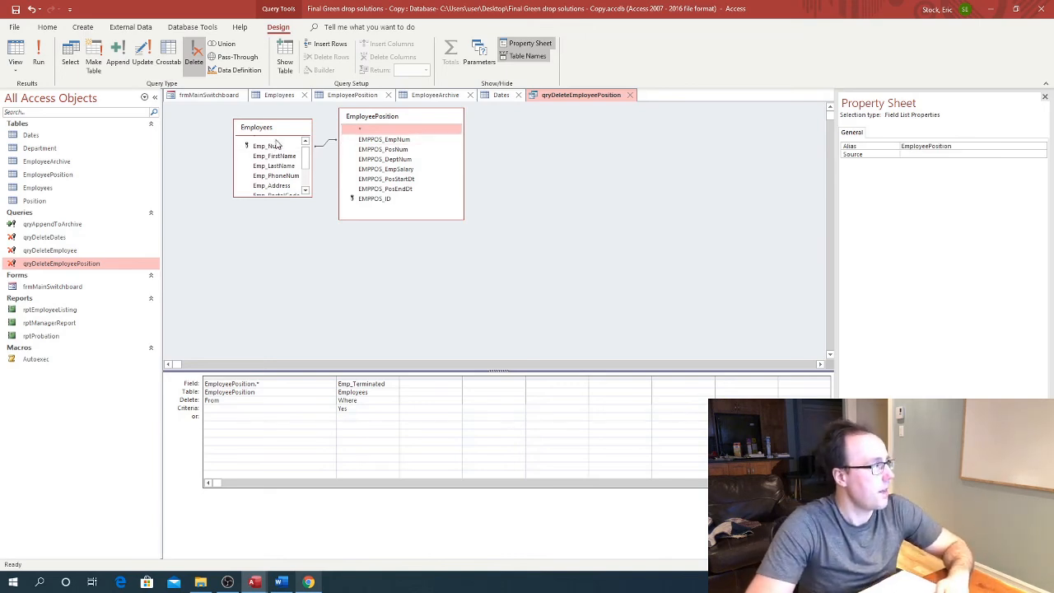
click(276, 148)
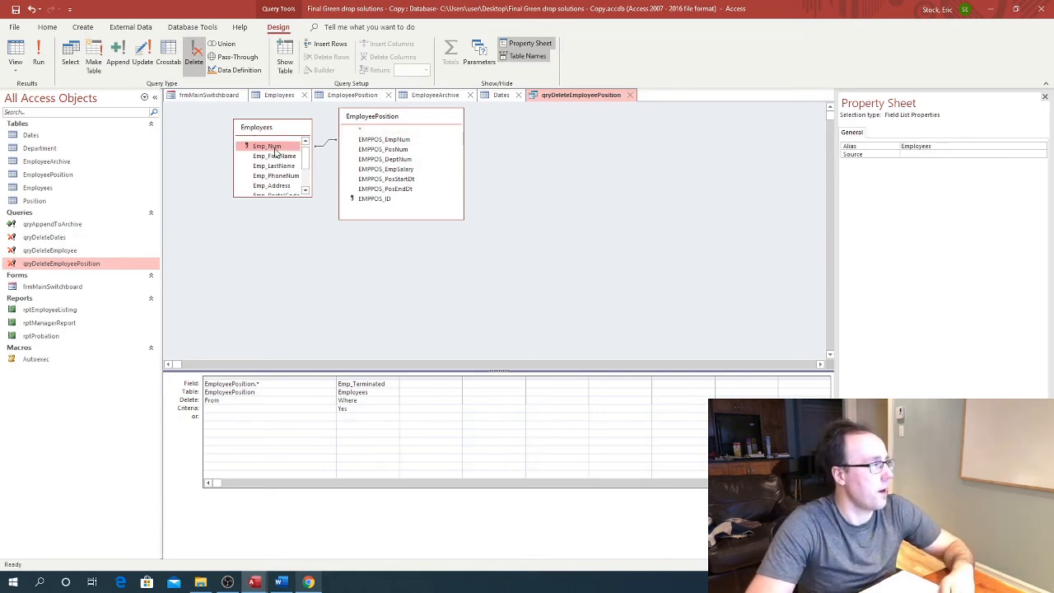
click(365, 140)
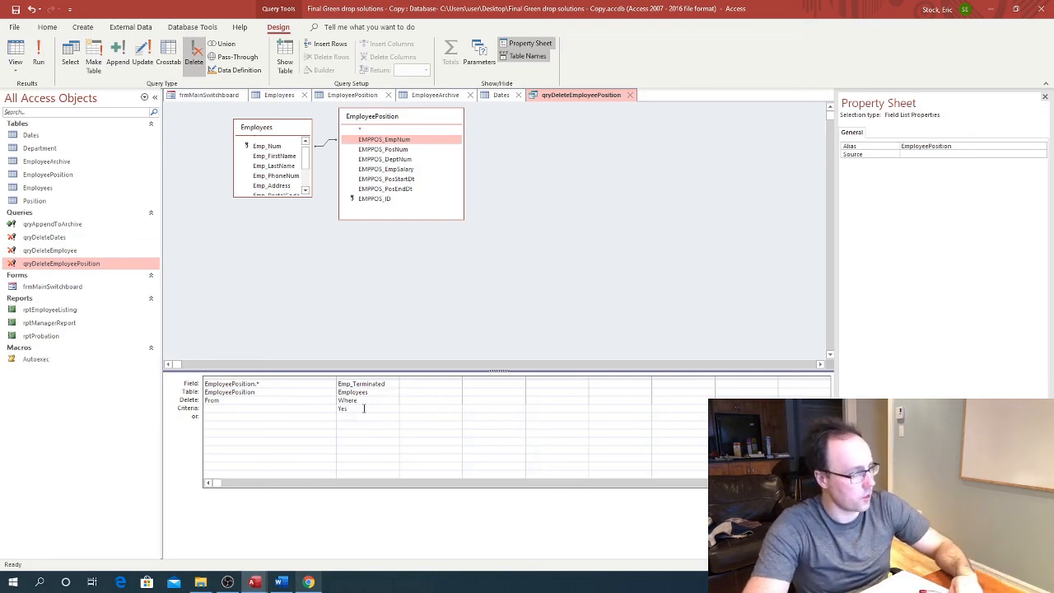
click(363, 407)
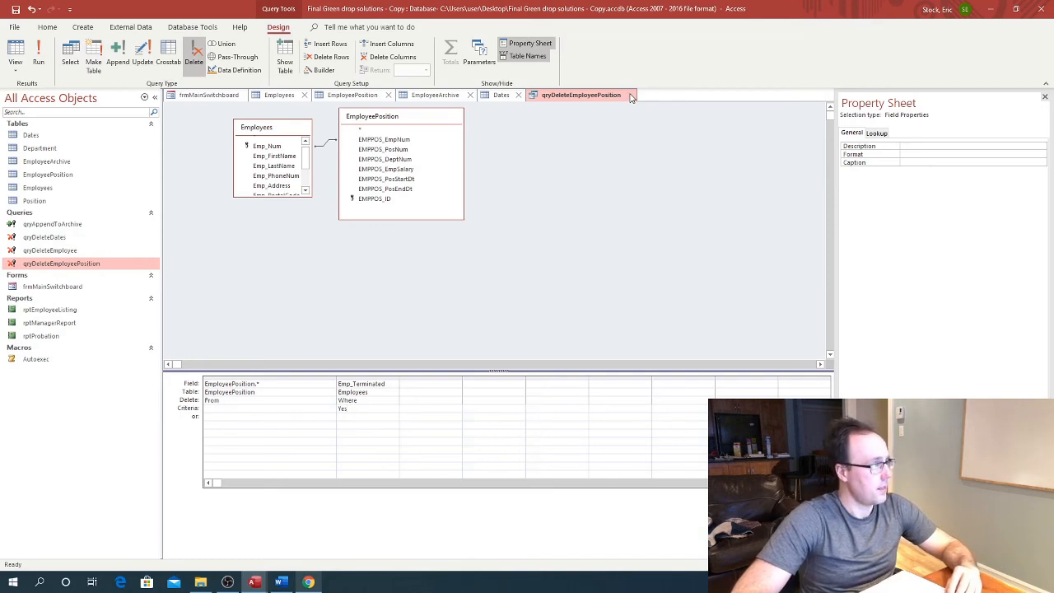
click(630, 95)
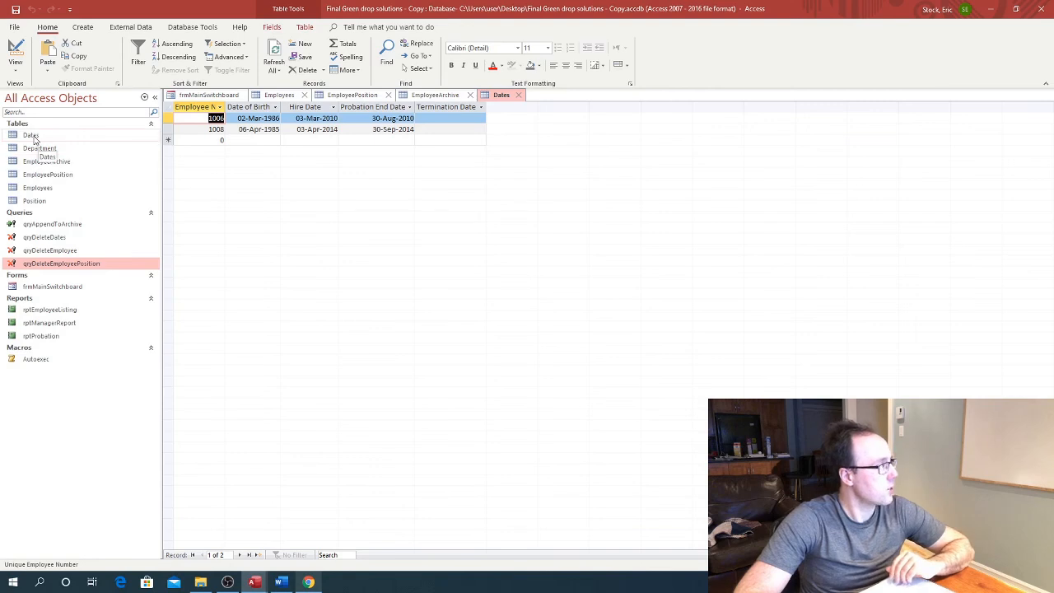
Delete the already archived employee's leftover record, with position number 15, from the EmployeePosition table.
double_click(41, 174)
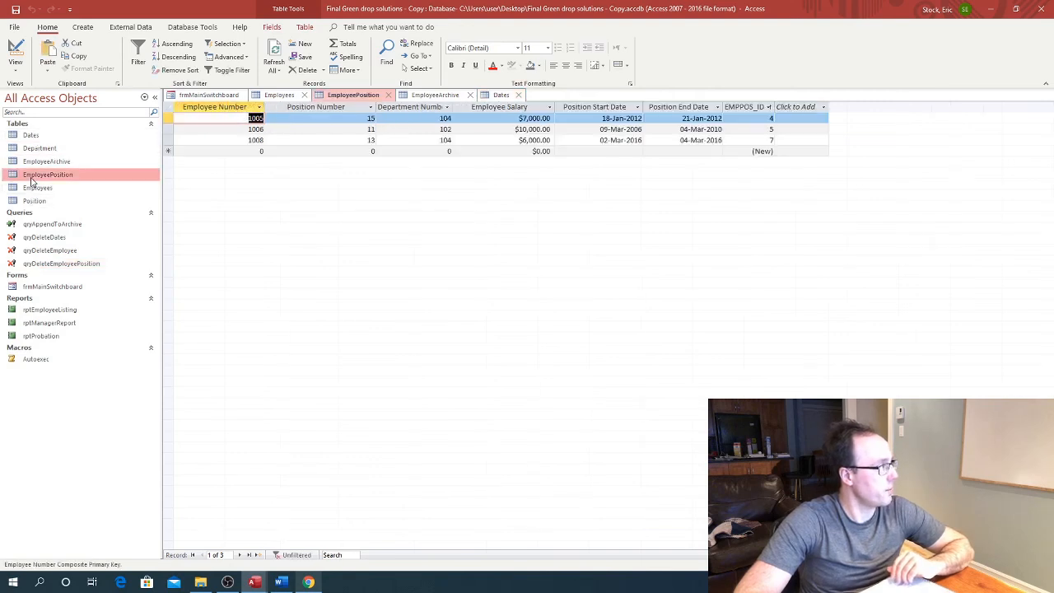
click(170, 117)
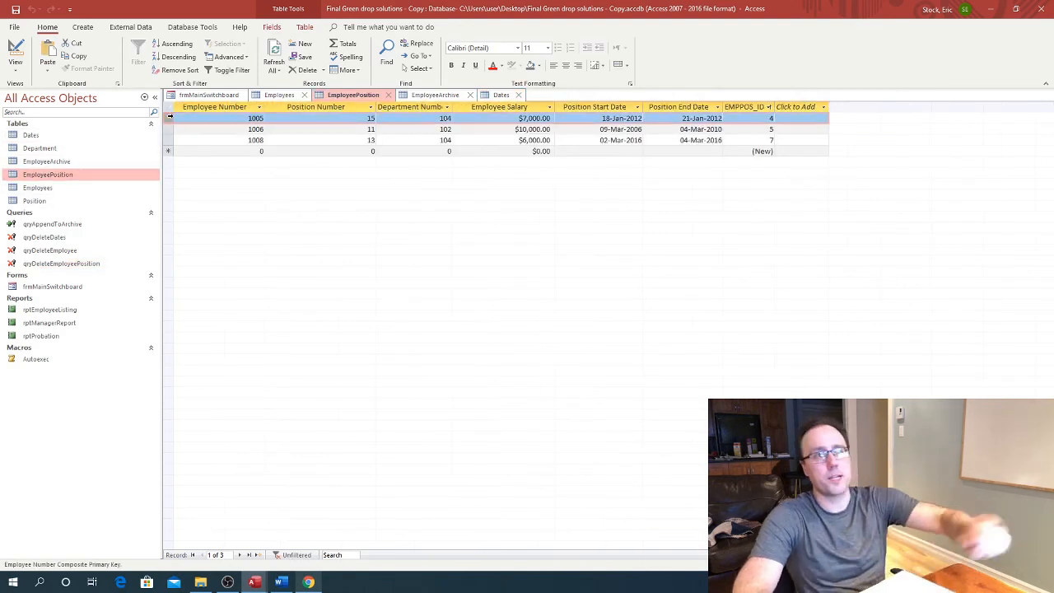
right_click(169, 118)
click(198, 138)
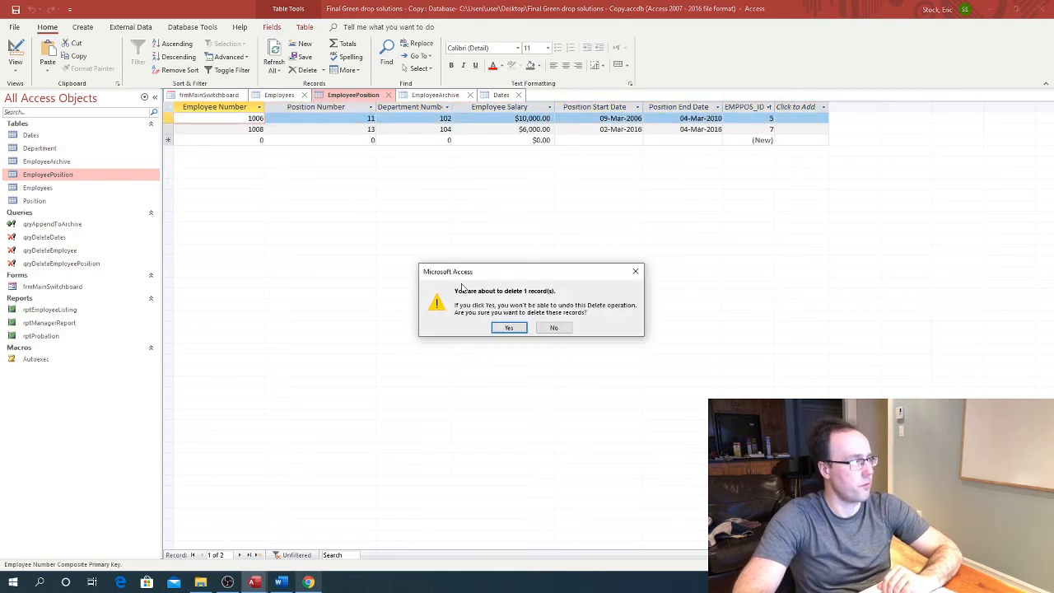
click(506, 328)
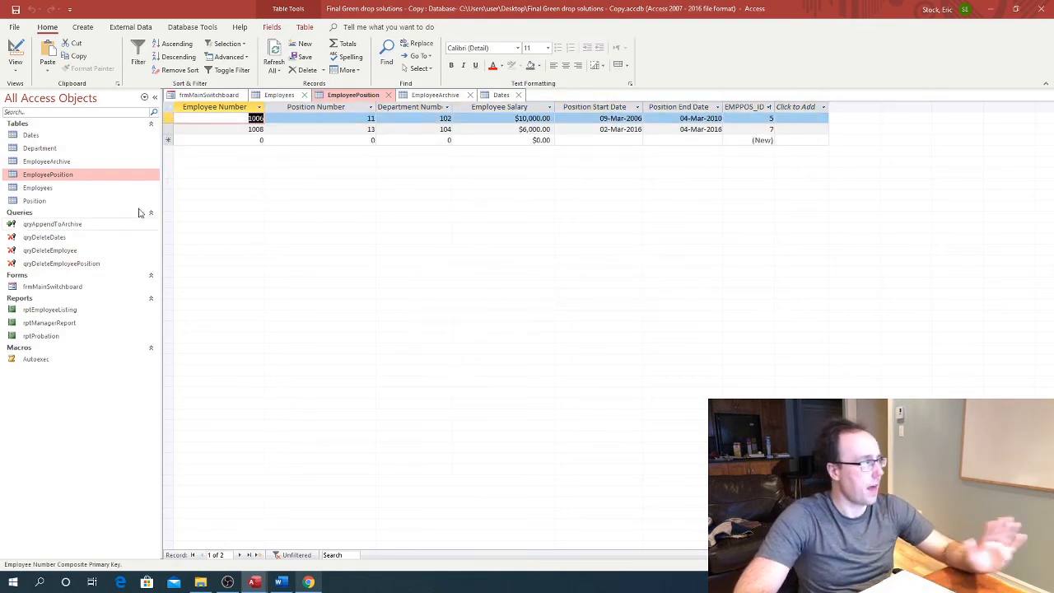
Mark the first employee in the Employees table as terminated and save the record.
double_click(41, 188)
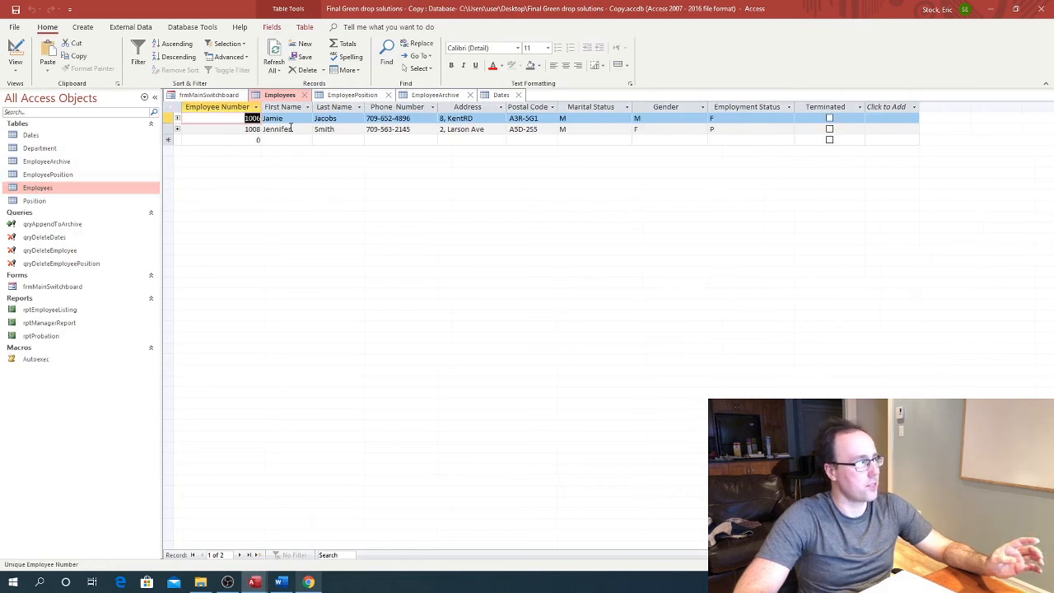
click(829, 118)
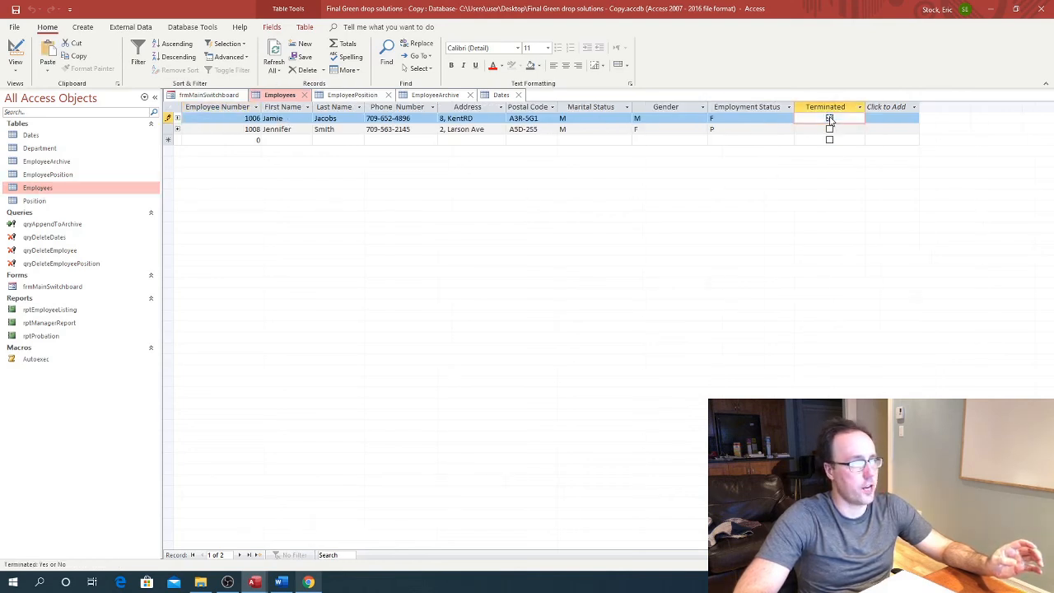
click(15, 10)
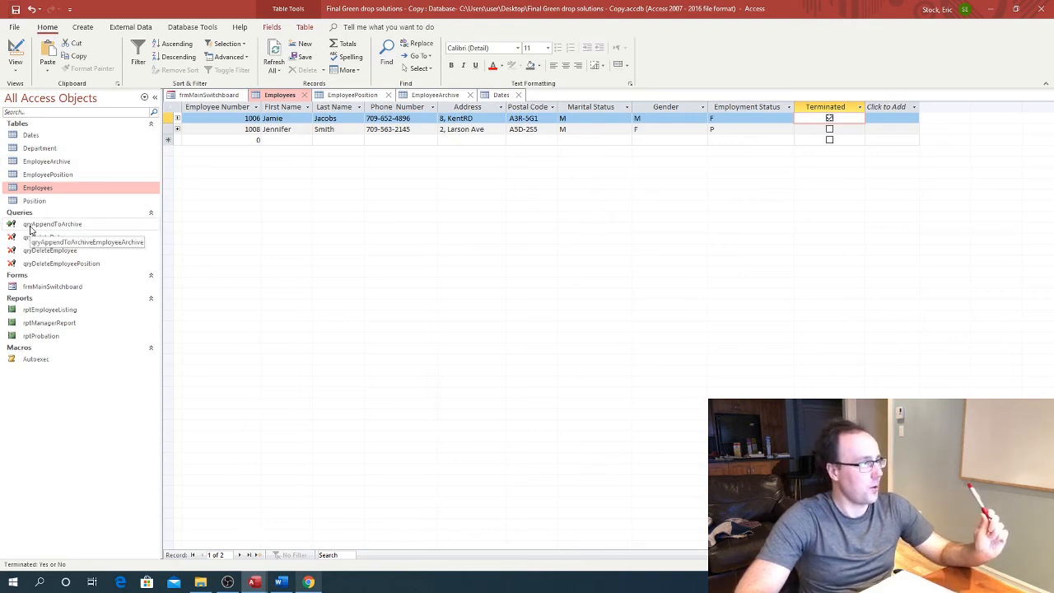
Close the Employees, Dates, EmployeeArchive and EmployeePosition tables, leaving only the main switchboard open.
click(307, 96)
click(436, 95)
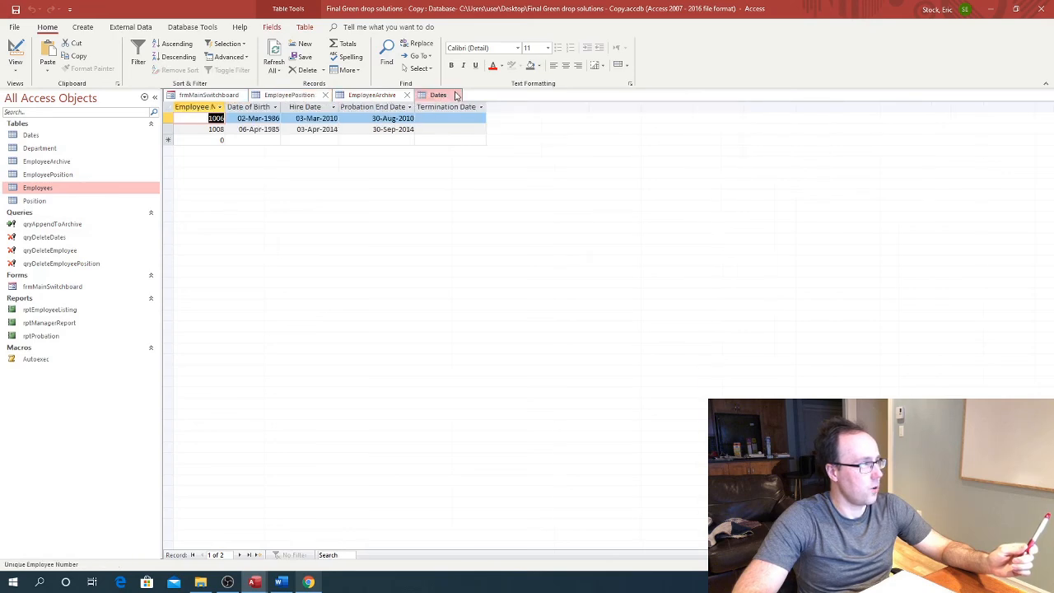
click(456, 95)
click(405, 96)
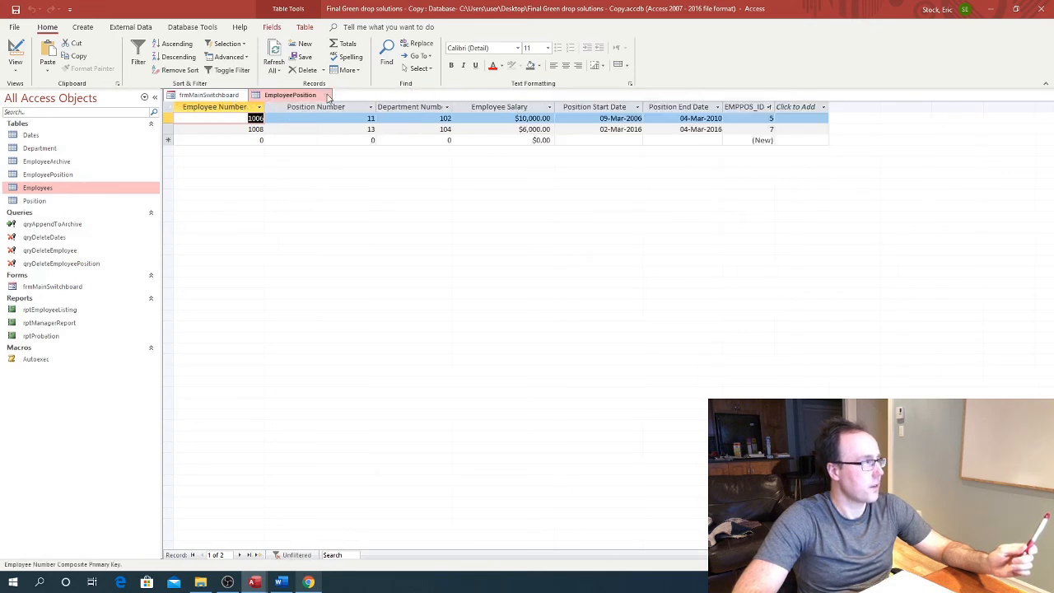
click(327, 96)
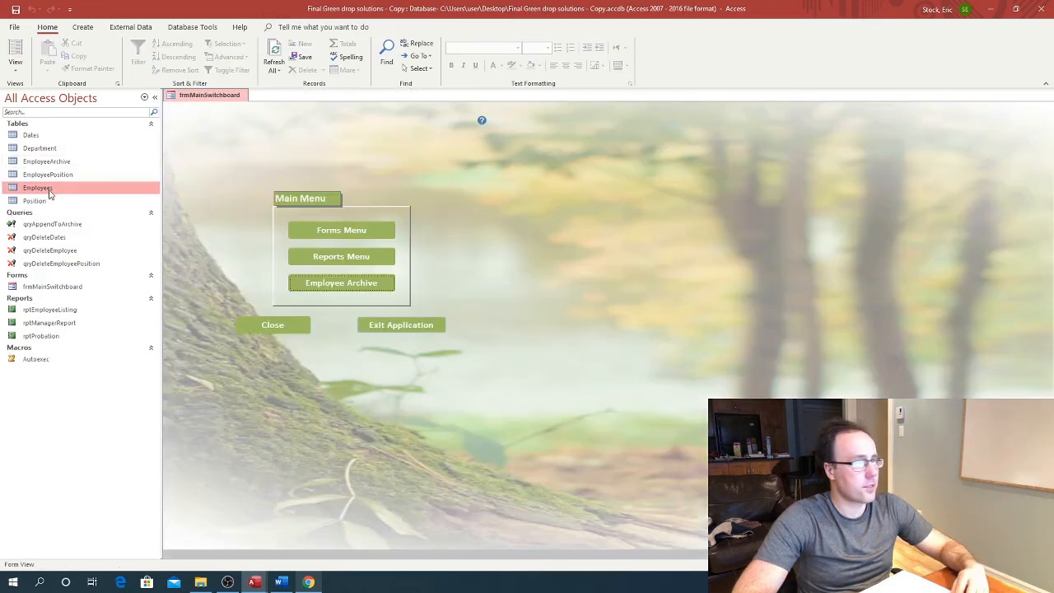
Run Employee Archive from the switchboard for the newly terminated employee, accepting the append query and the three delete queries.
click(331, 283)
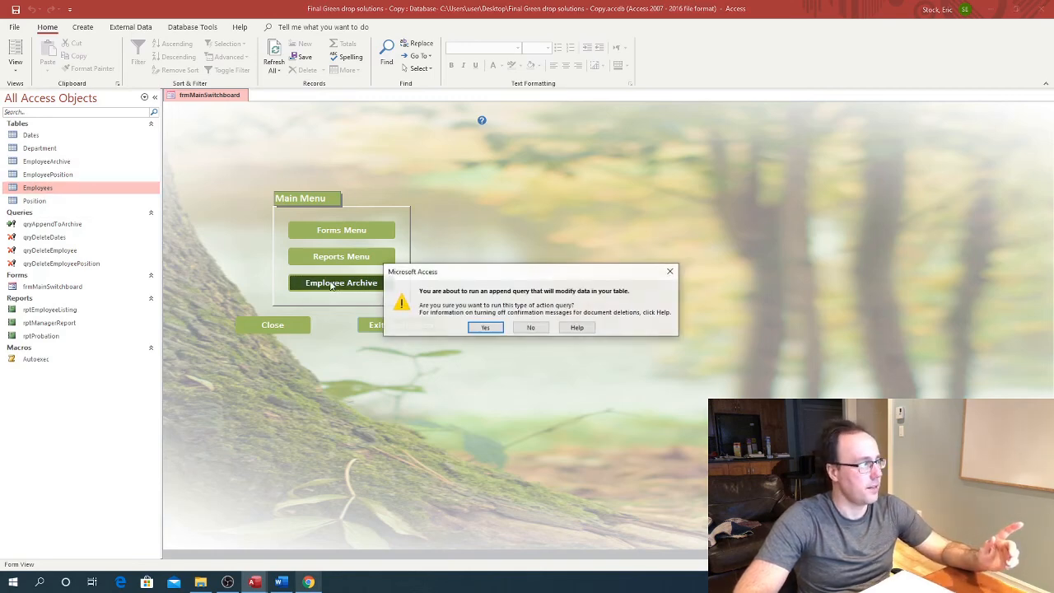
click(483, 328)
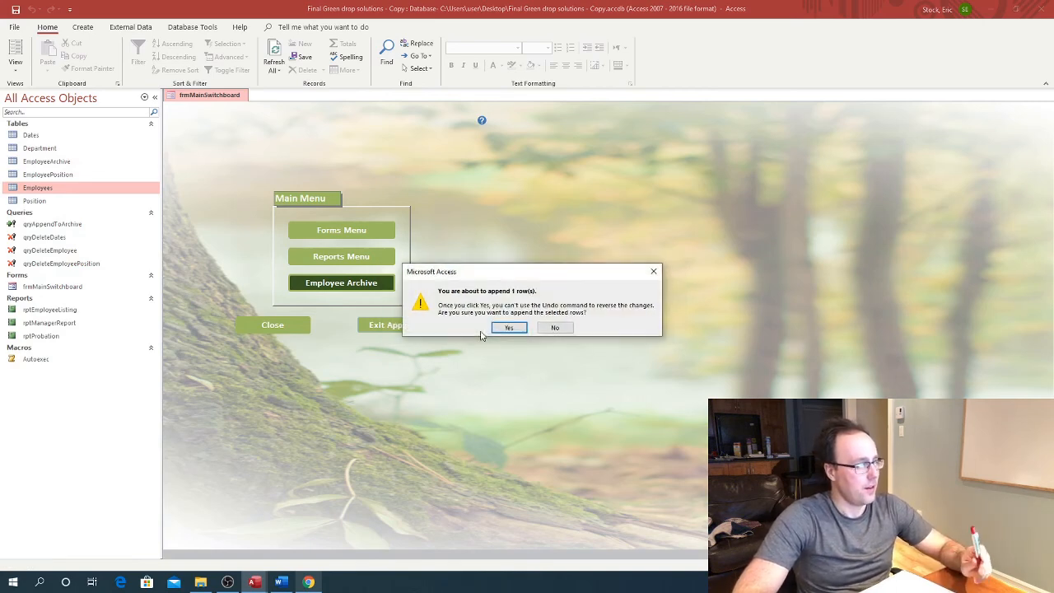
click(503, 329)
click(485, 328)
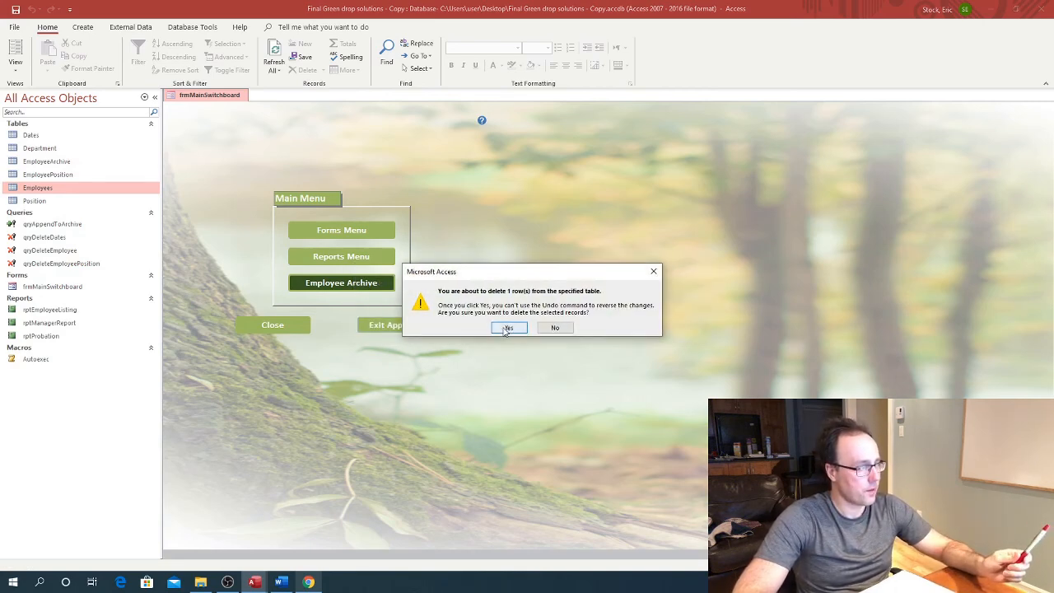
click(503, 328)
click(485, 328)
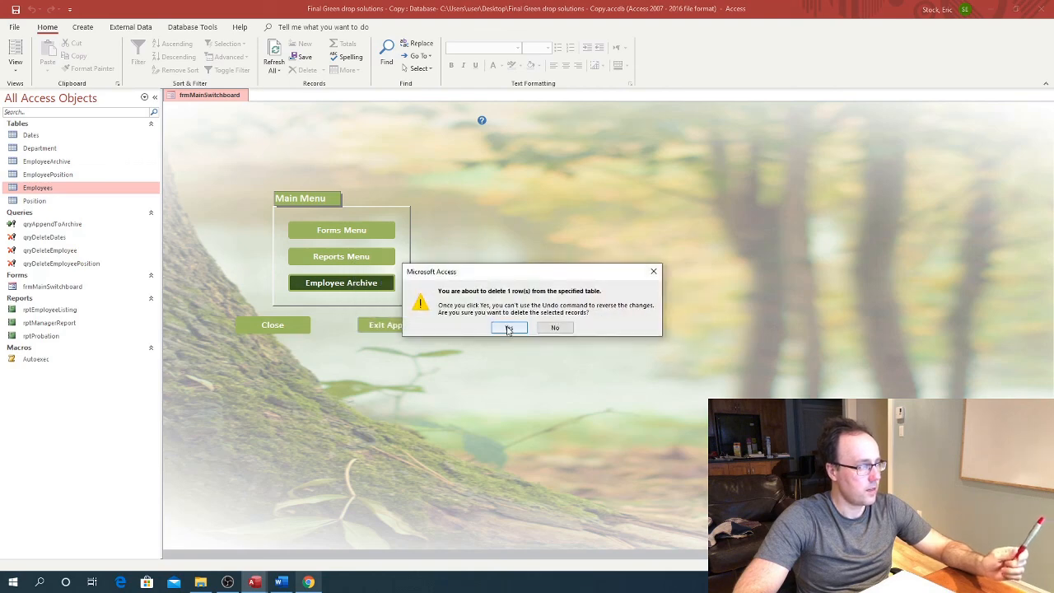
click(504, 328)
click(483, 328)
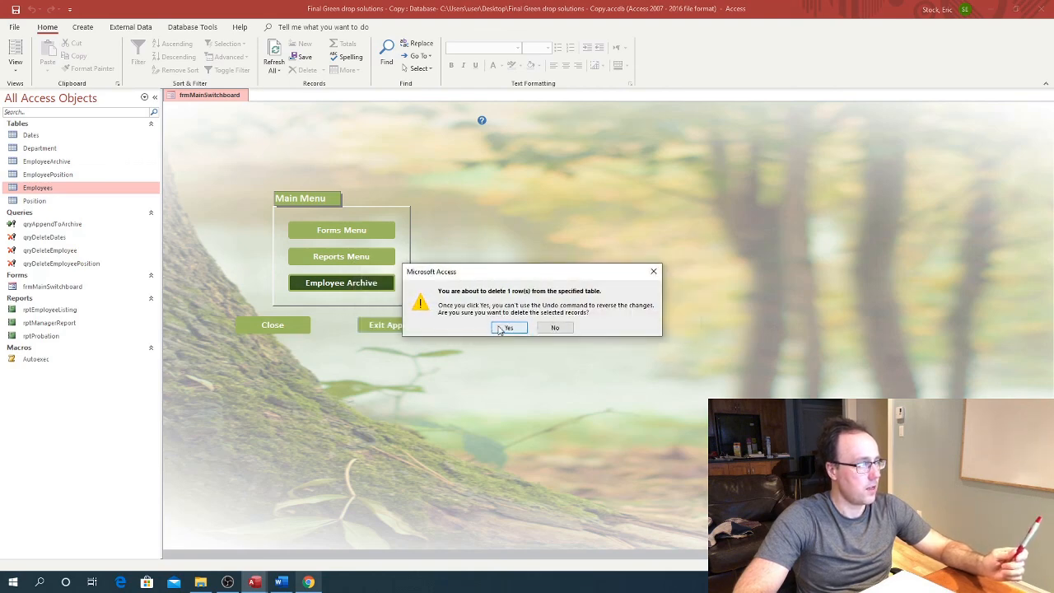
click(503, 327)
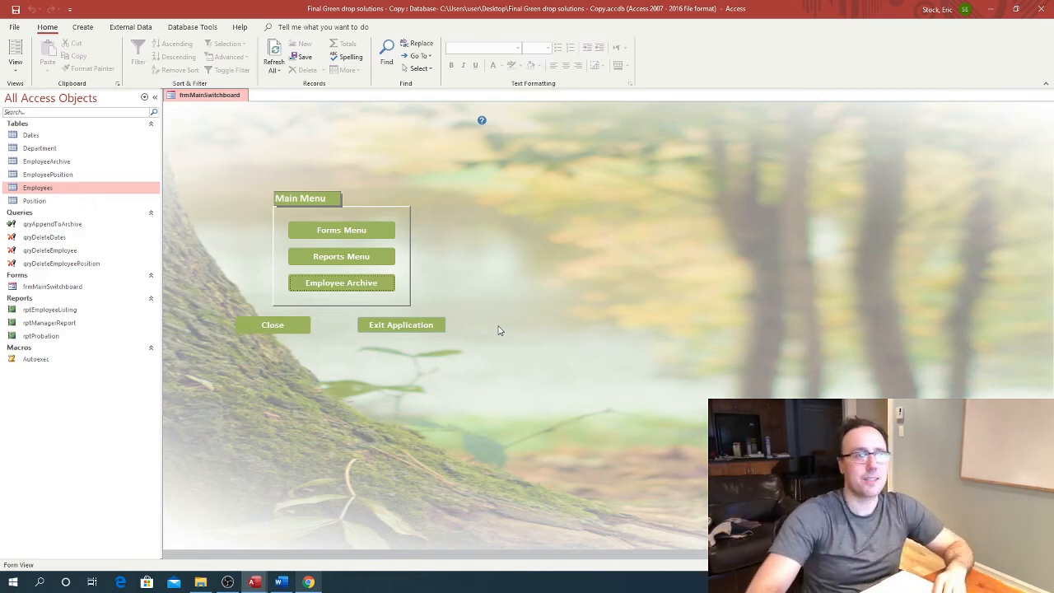
Check the Employees, EmployeePosition, Dates and EmployeeArchive tables for the records of the newly archived employee.
double_click(47, 190)
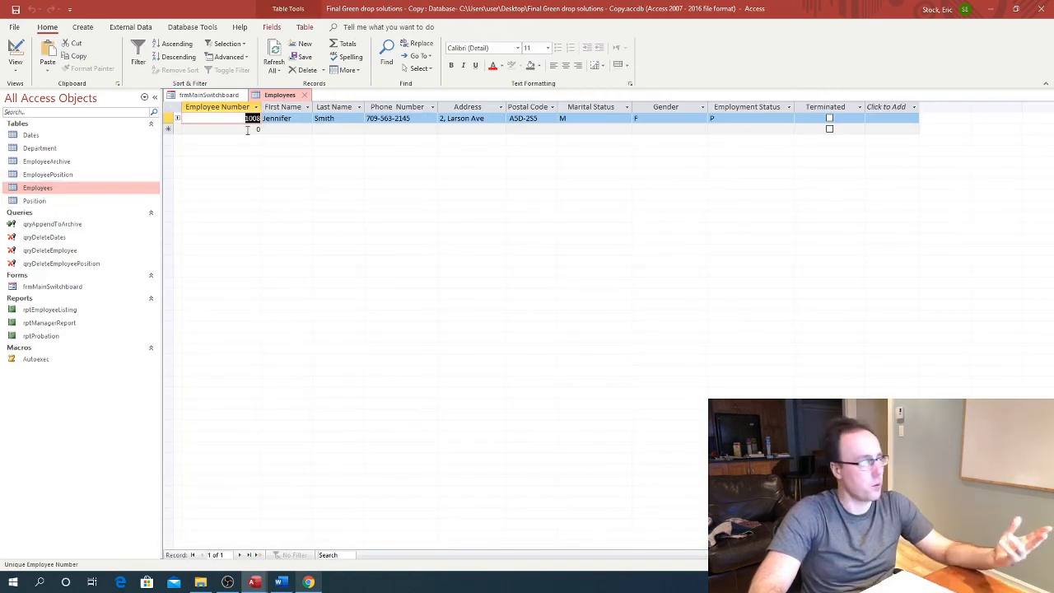
double_click(66, 176)
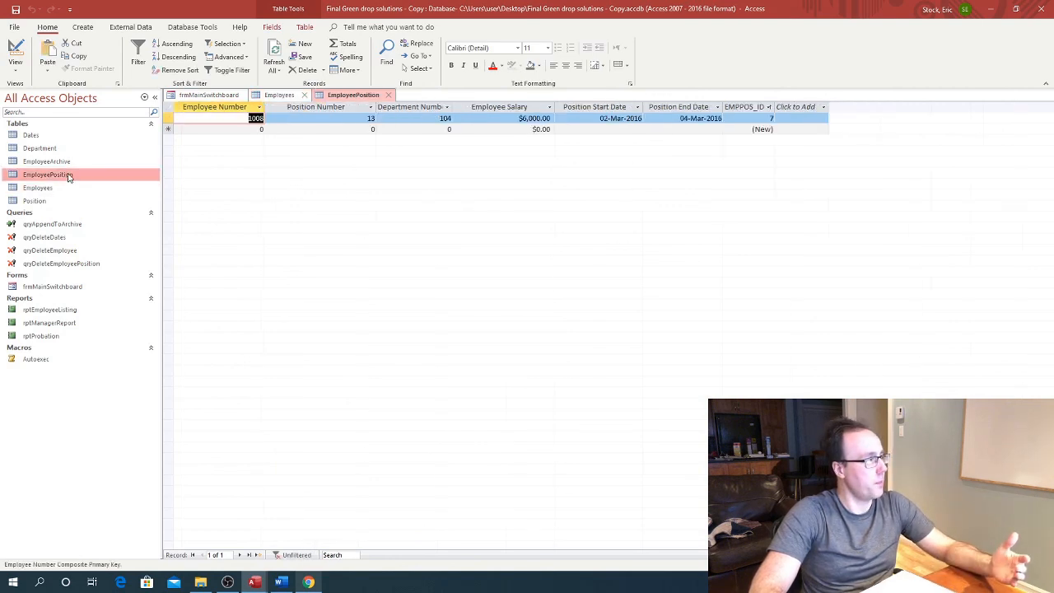
double_click(31, 137)
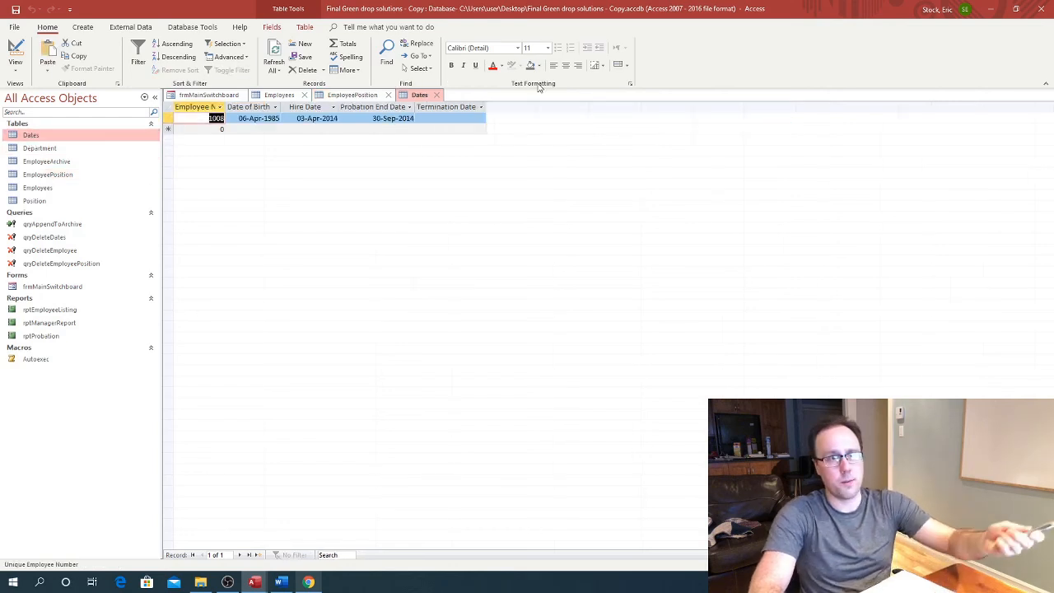
double_click(48, 162)
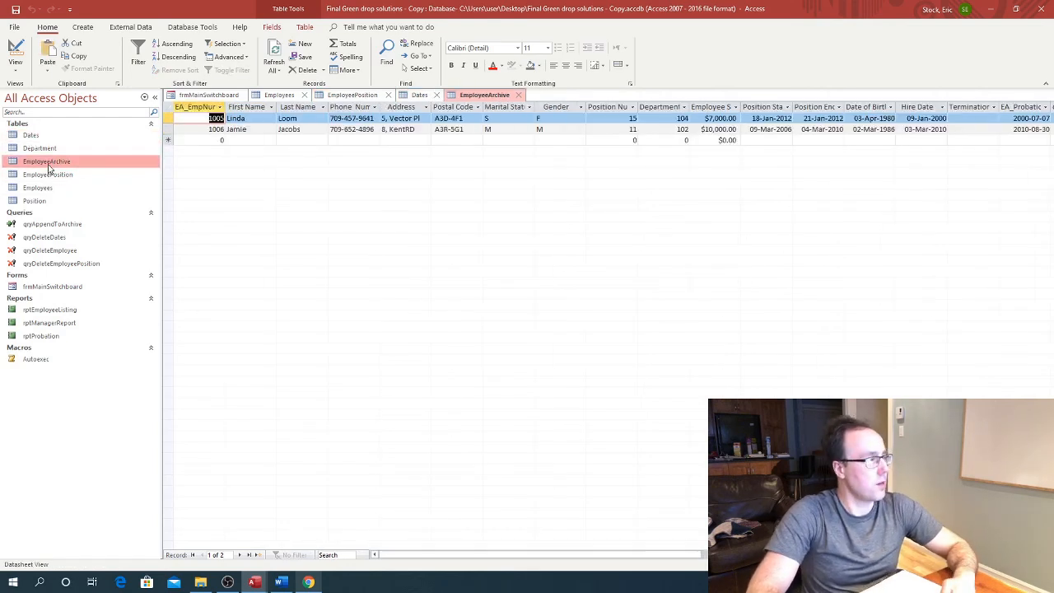